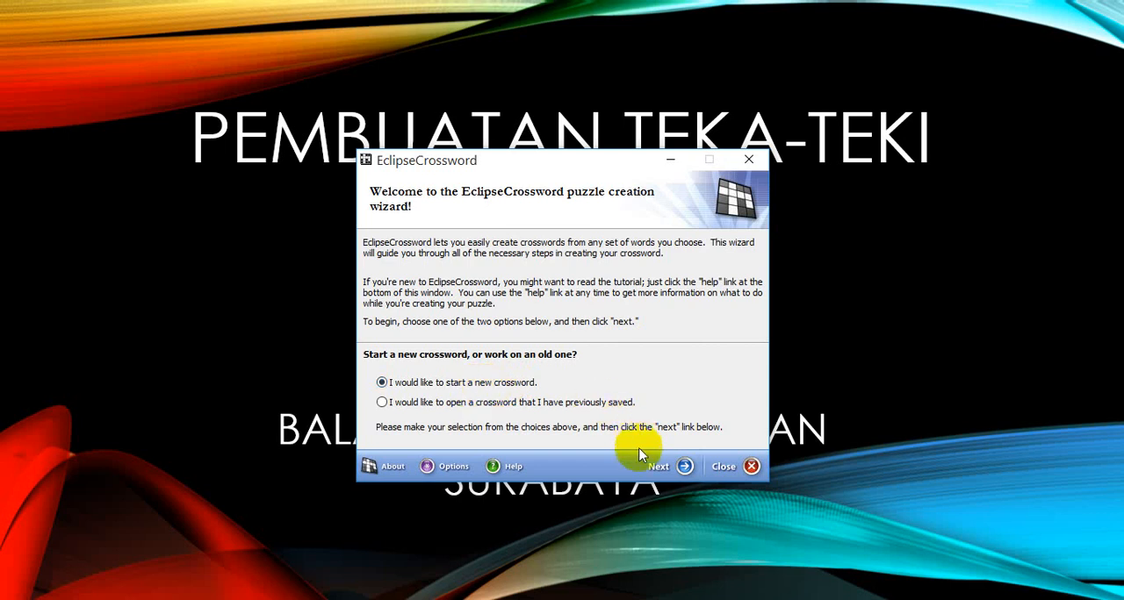
Step: Start a new crossword and choose to create its word list from scratch
click(684, 466)
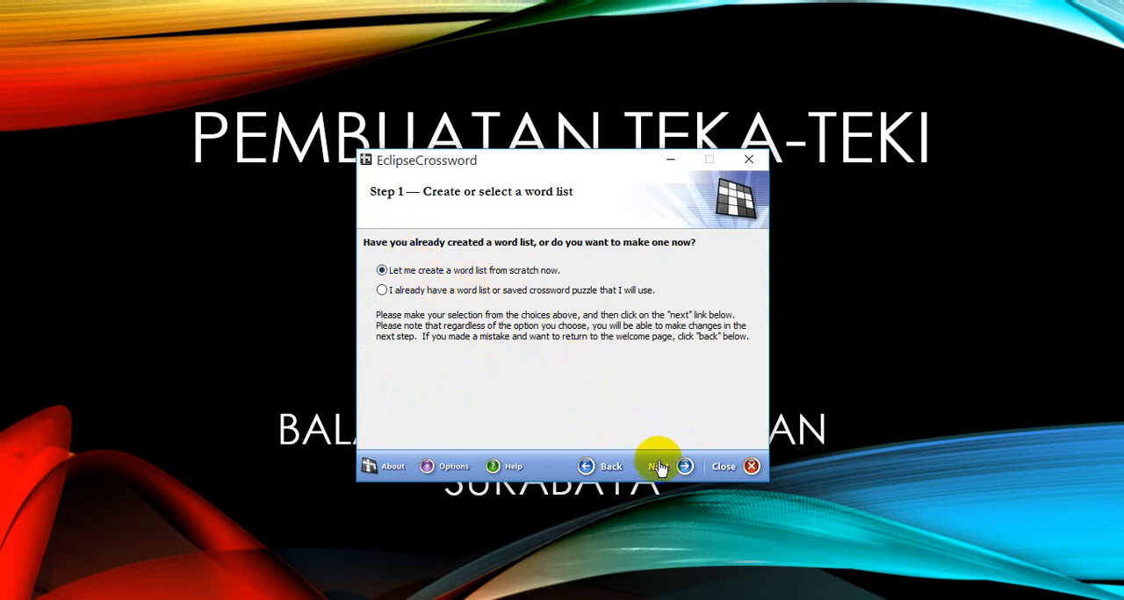
click(684, 467)
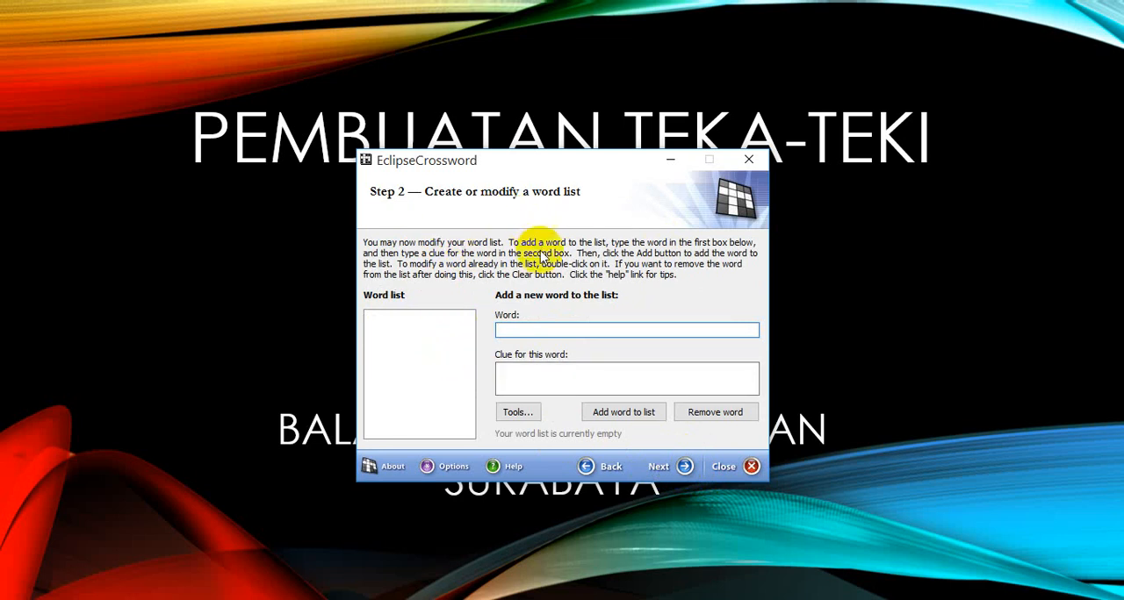
Step: End the PowerPoint slide show and minimize the presentation and the file explorer window behind the crossword wizard
click(853, 276)
key(Escape)
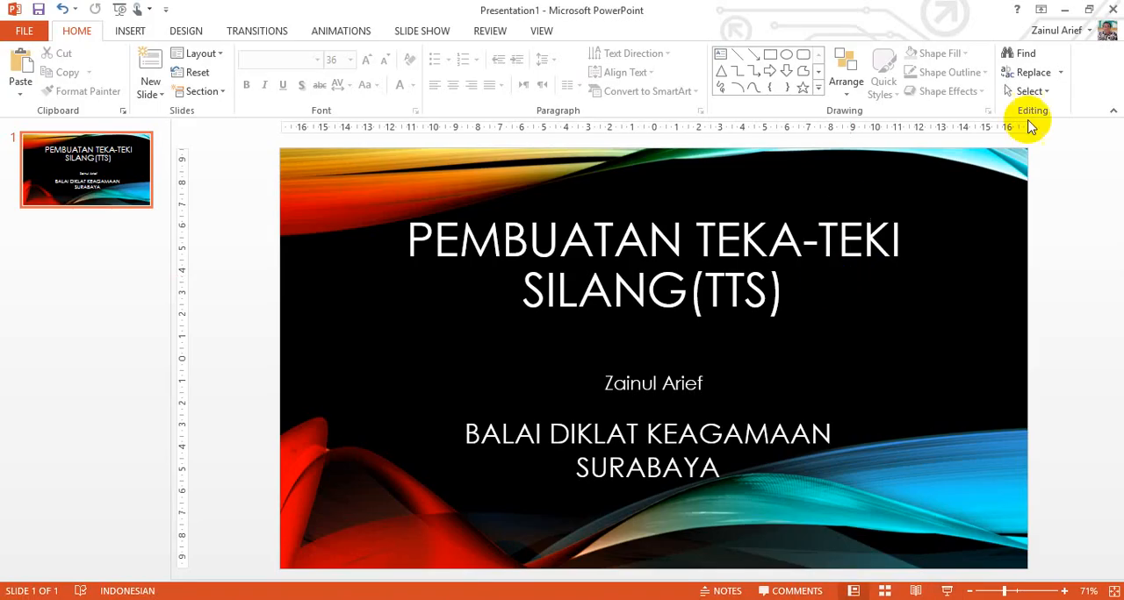
click(1064, 9)
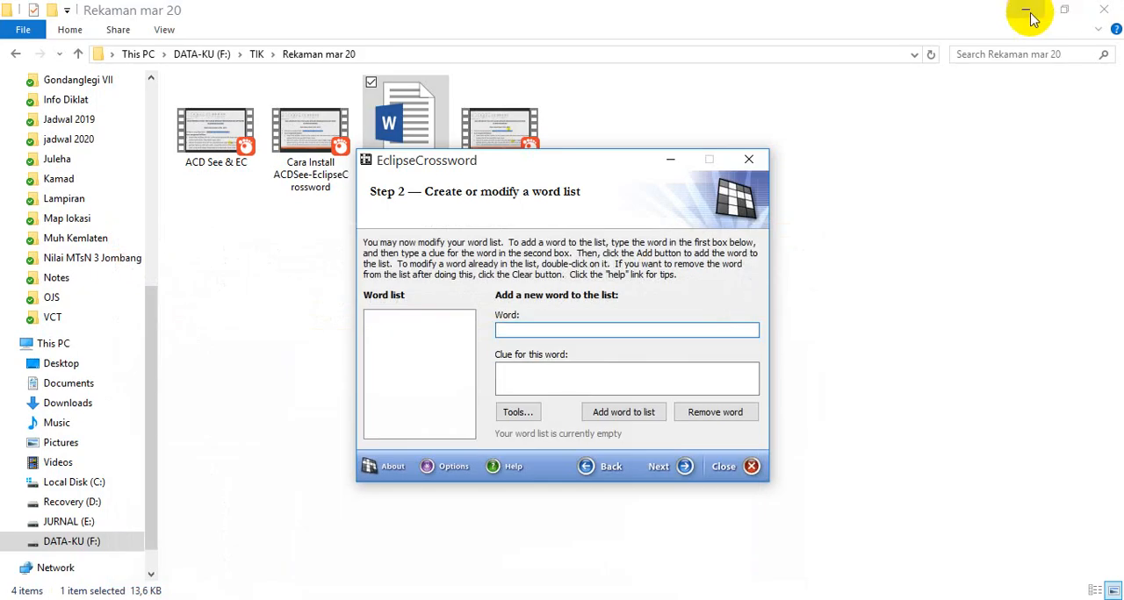
click(1024, 9)
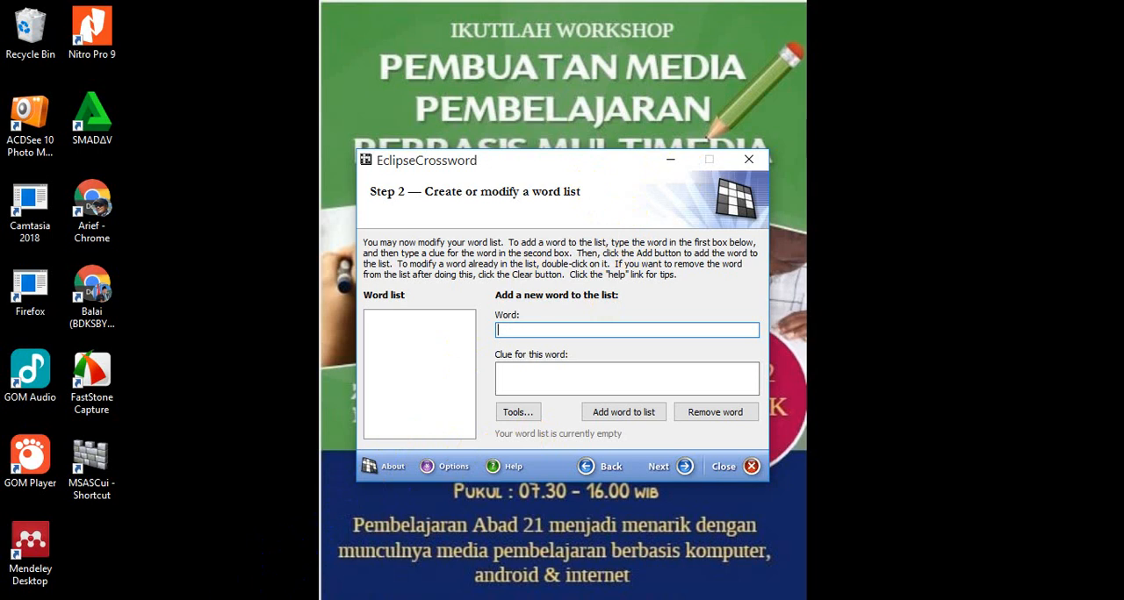
Step: Switch to the Word document Contoh Persiapan TTS and examine its numbered LISTRIK STATIS clues and the answers in brackets
click(288, 599)
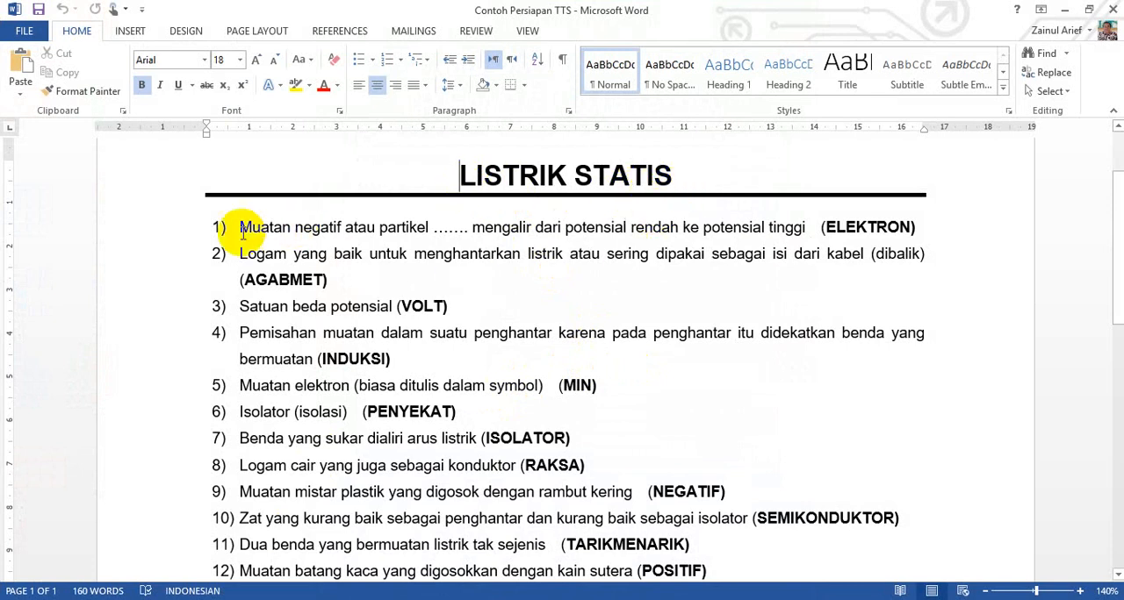
scroll(234, 260, down, 4)
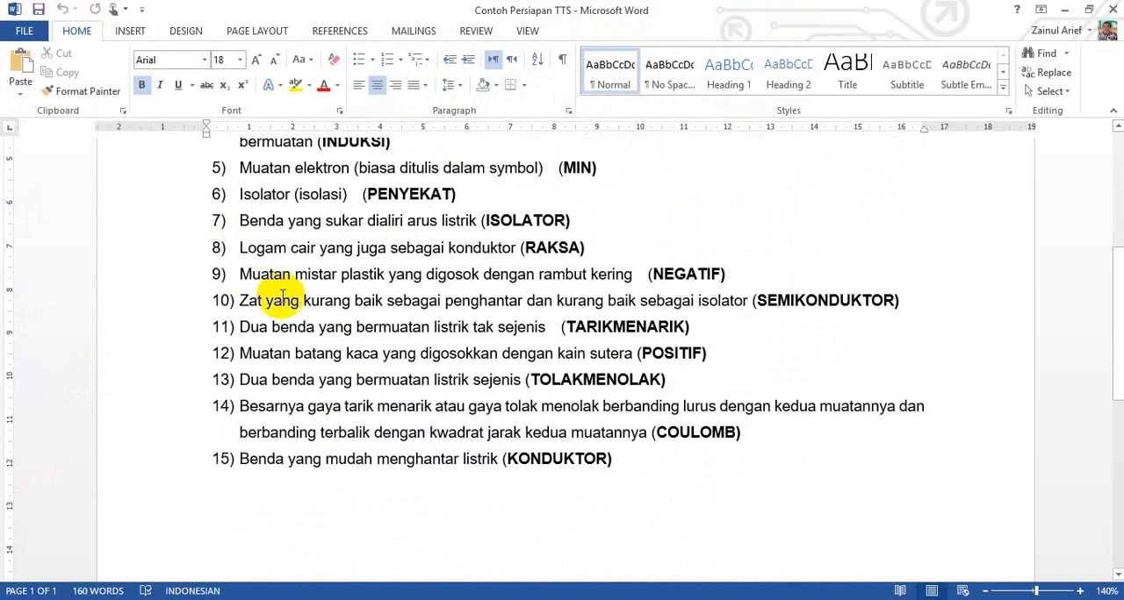
scroll(286, 334, up, 1)
scroll(286, 334, up, 3)
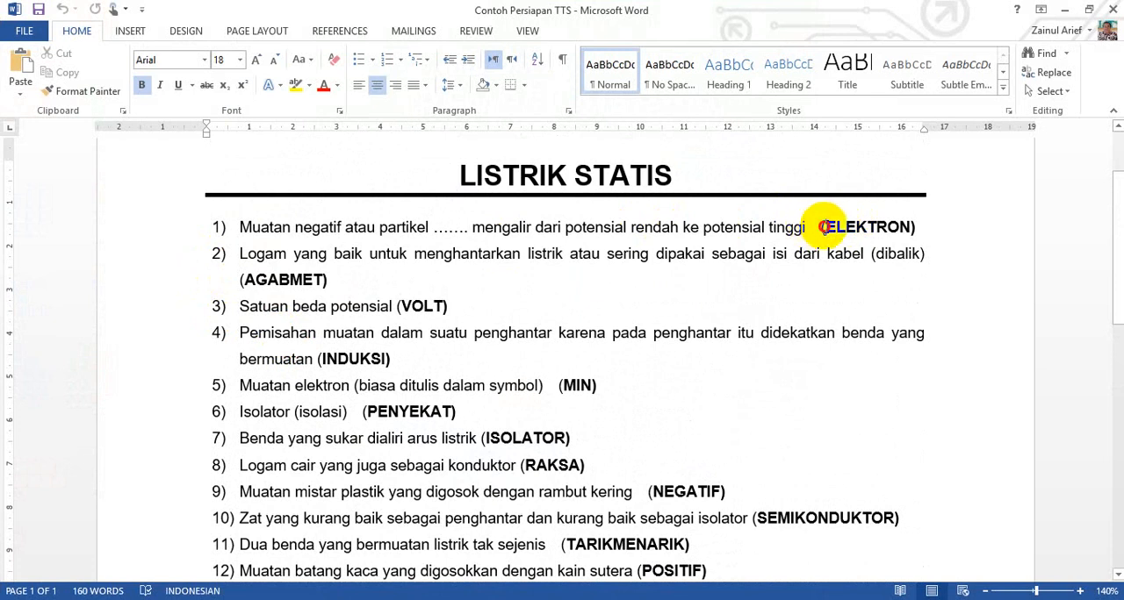
drag(825, 227, 900, 227)
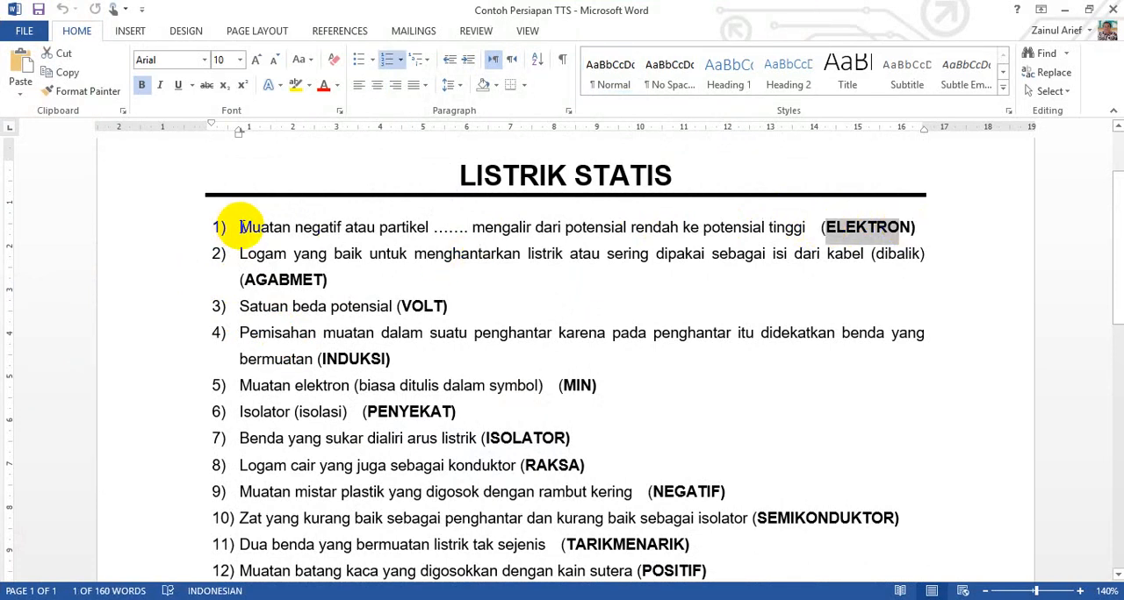
drag(236, 227, 798, 228)
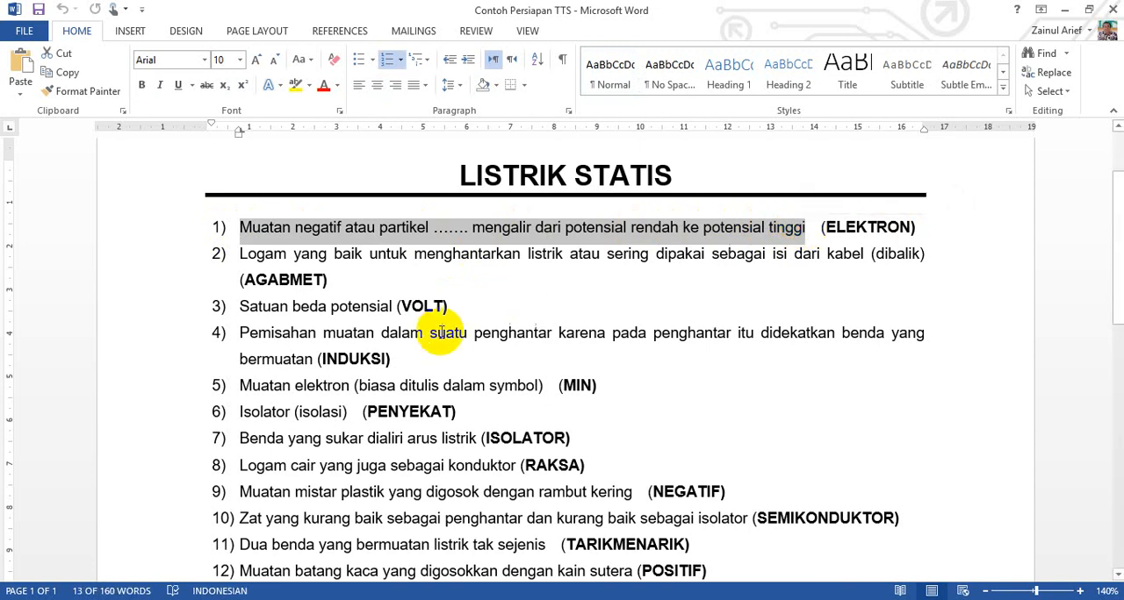
drag(818, 227, 917, 227)
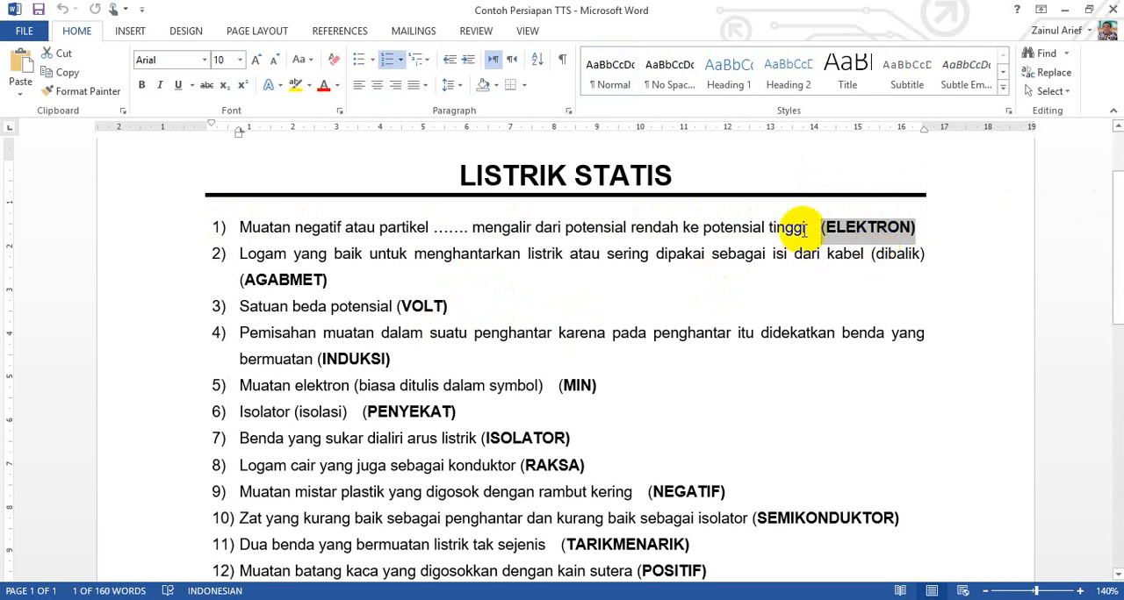
click(438, 282)
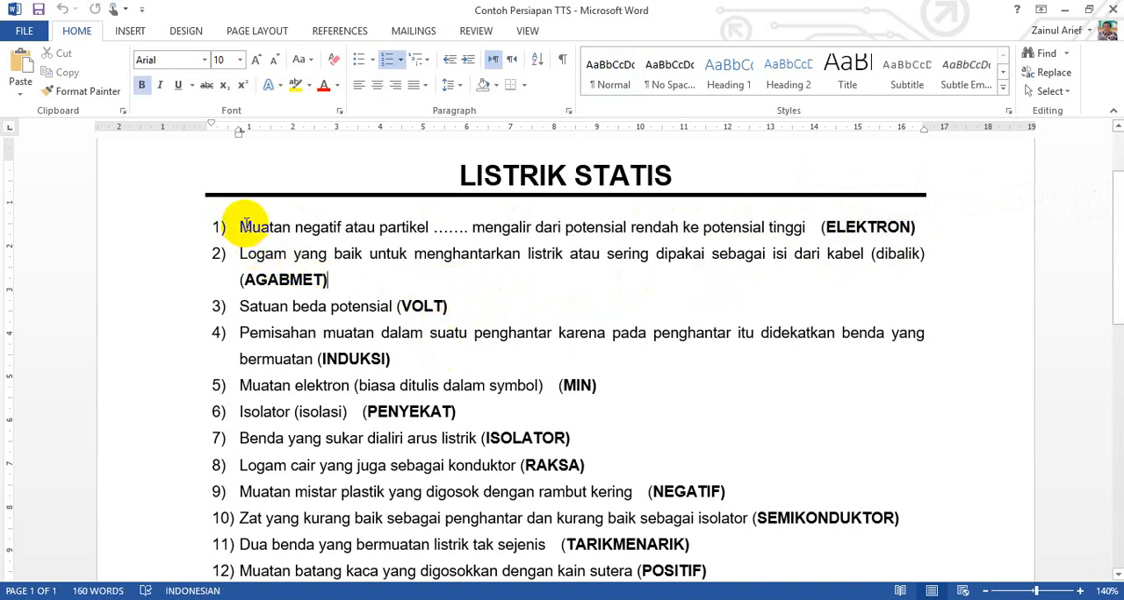
Step: Copy the first question's text from Word into the EclipseCrossword clue field and remove the leading number and spacing
drag(239, 227, 800, 227)
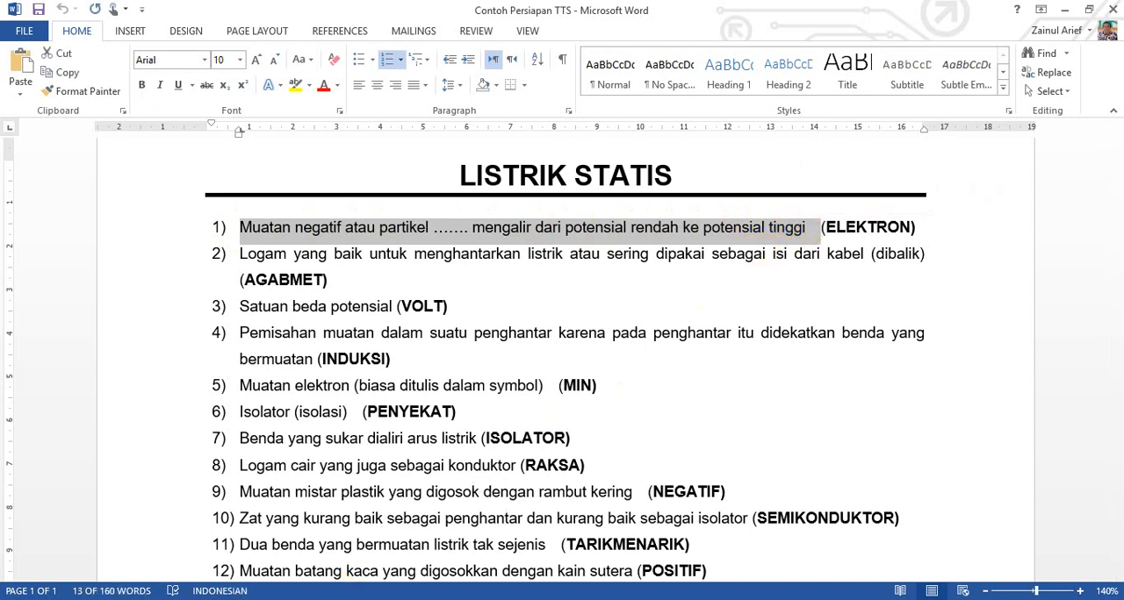
key(alt+Tab)
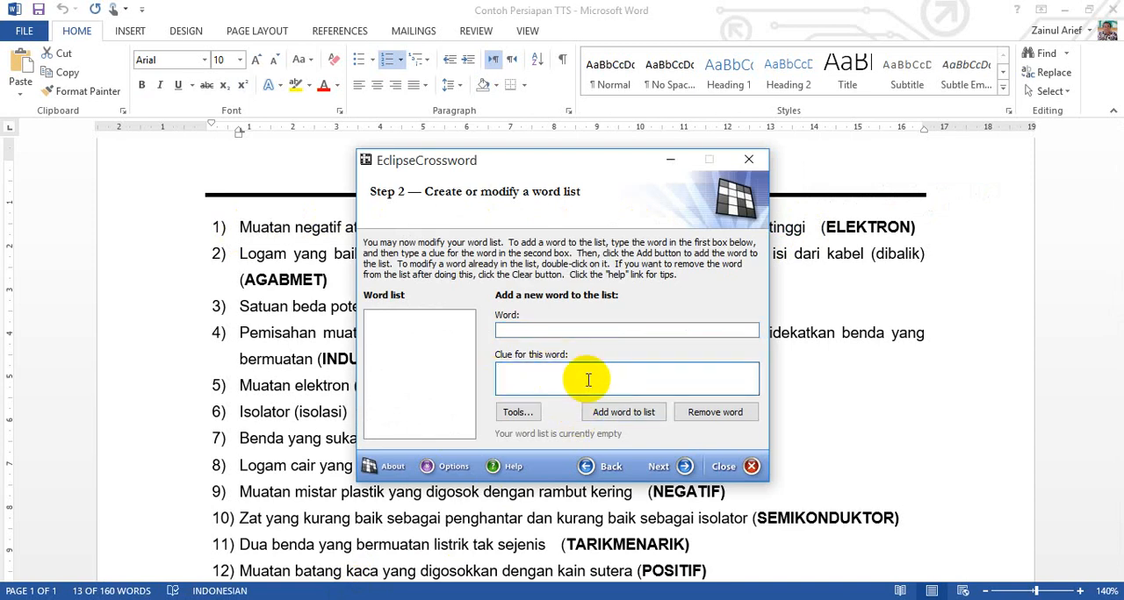
text(1)	Muatan negatif atau partikel ....... mengalir dari potensial rendah ke potensial tinggi)
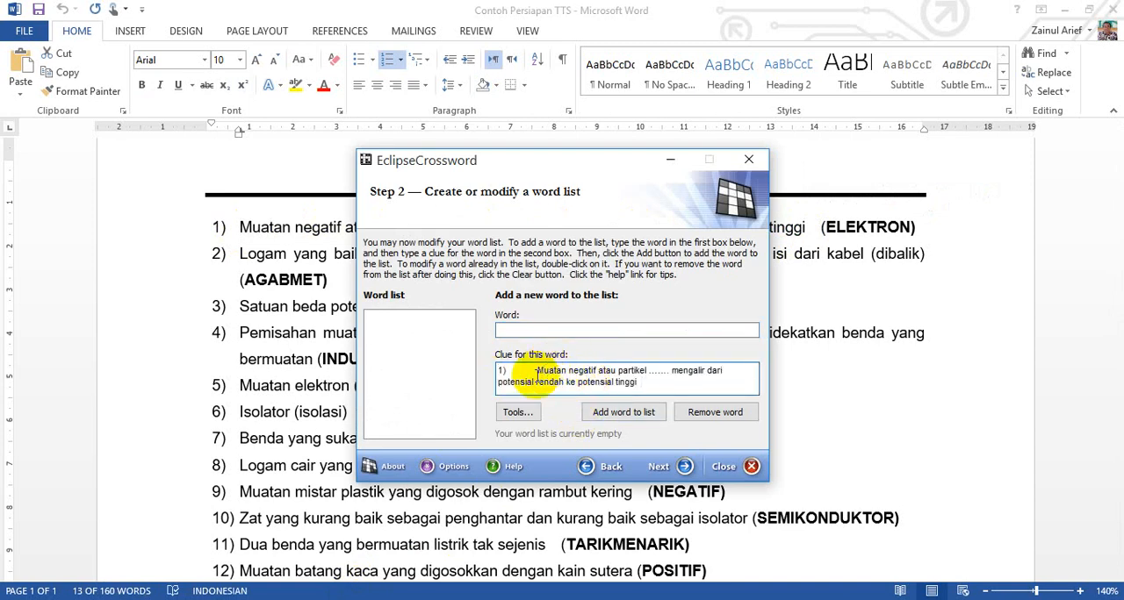
click(538, 375)
key(BackSpace)
key(BackSpace)
key(BackSpace)
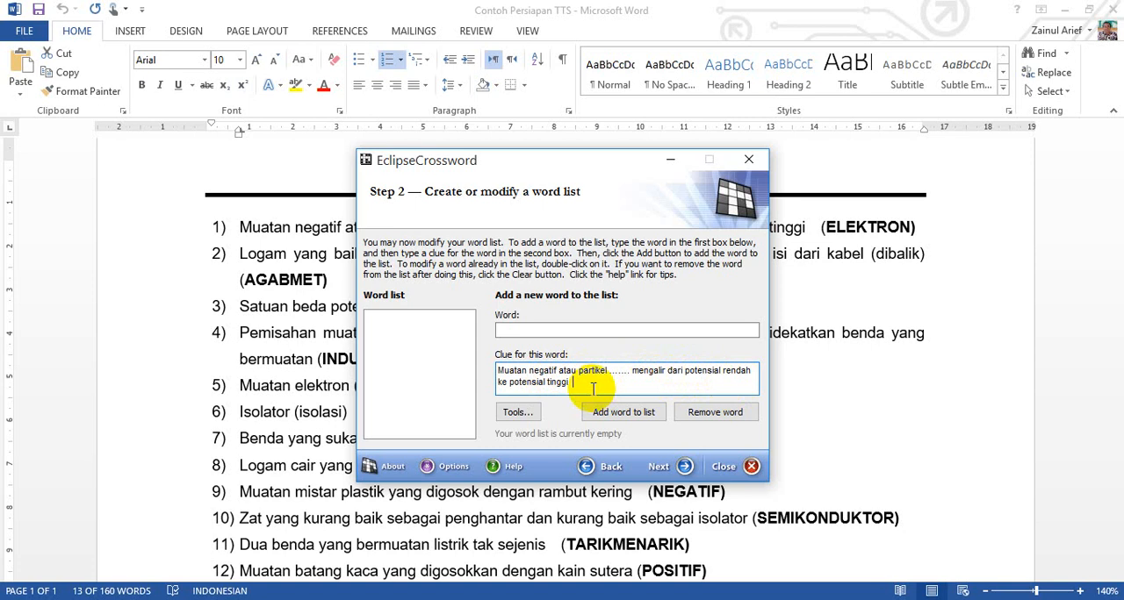
Step: Copy the answer ELEKTRON from the Word document into the crossword wizard's word field
click(603, 330)
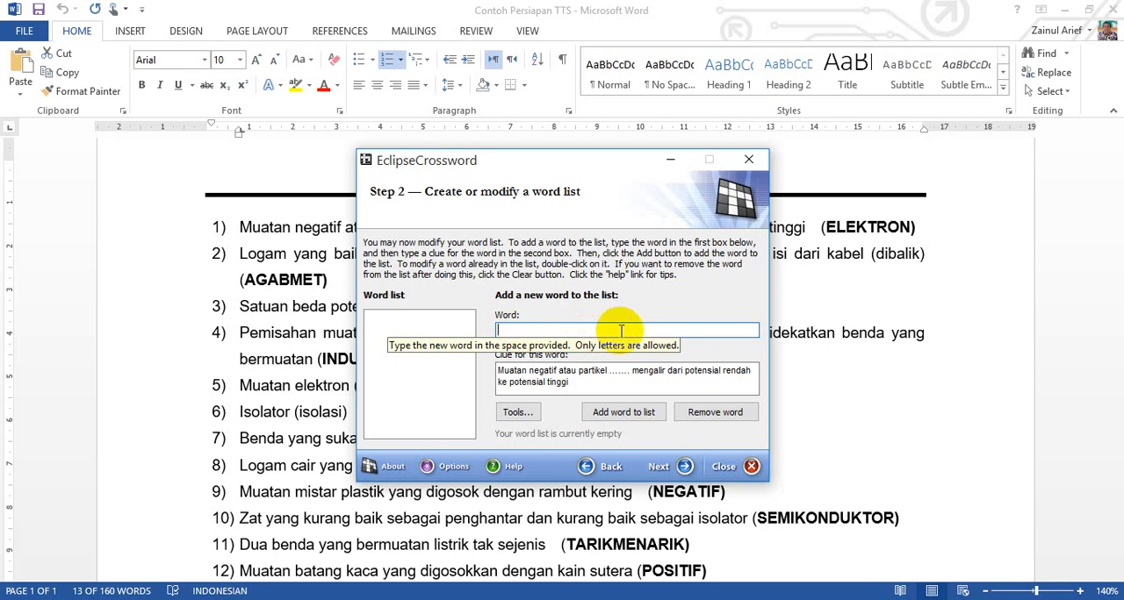
click(600, 382)
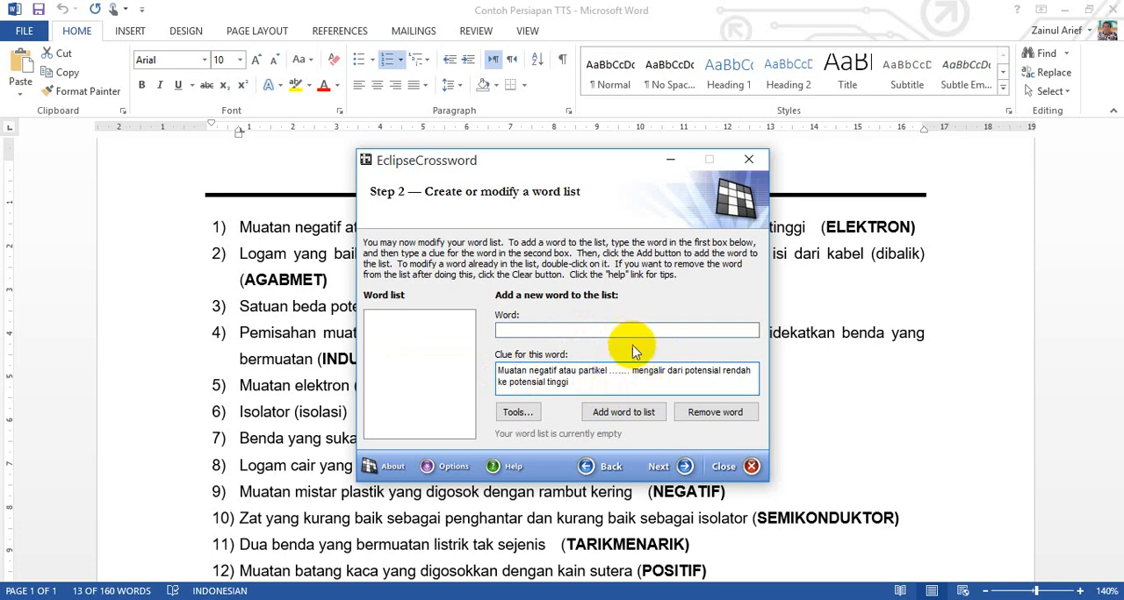
click(832, 225)
drag(832, 226, 908, 227)
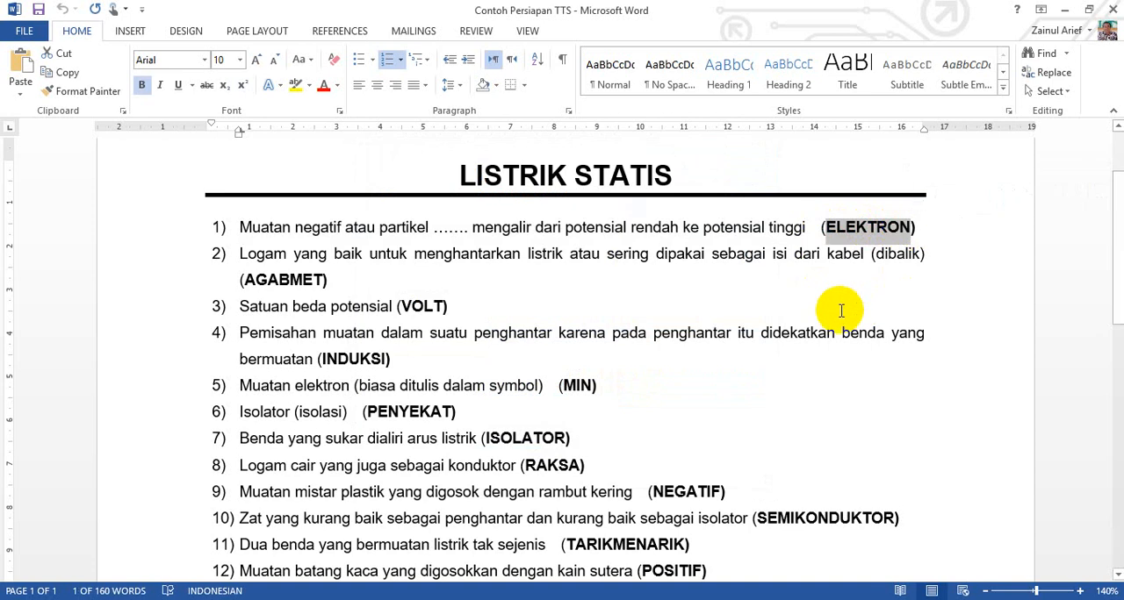
click(412, 599)
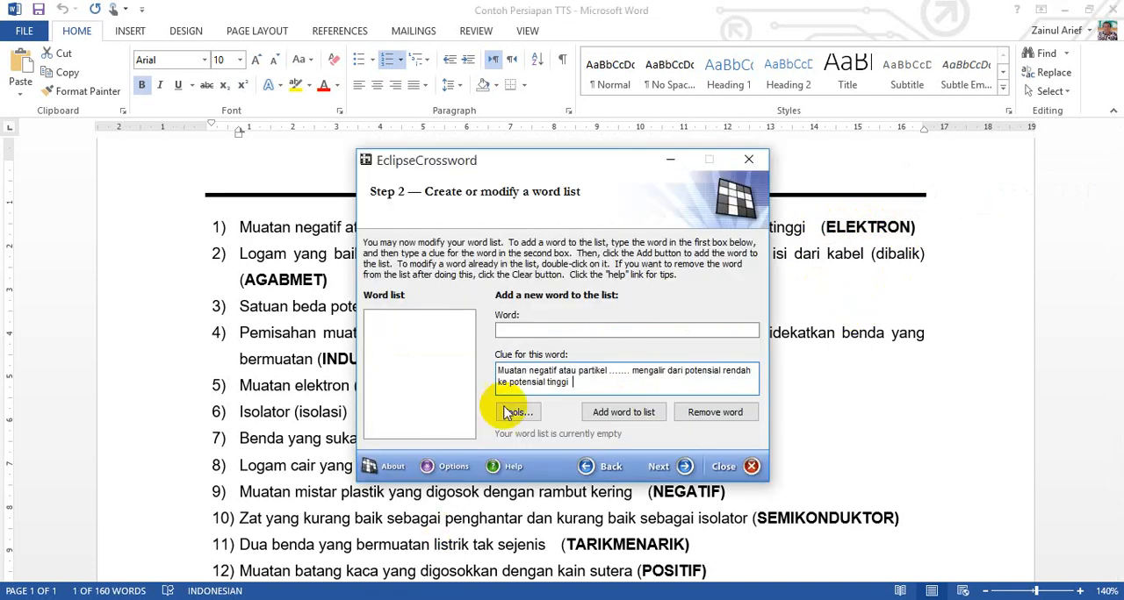
click(542, 331)
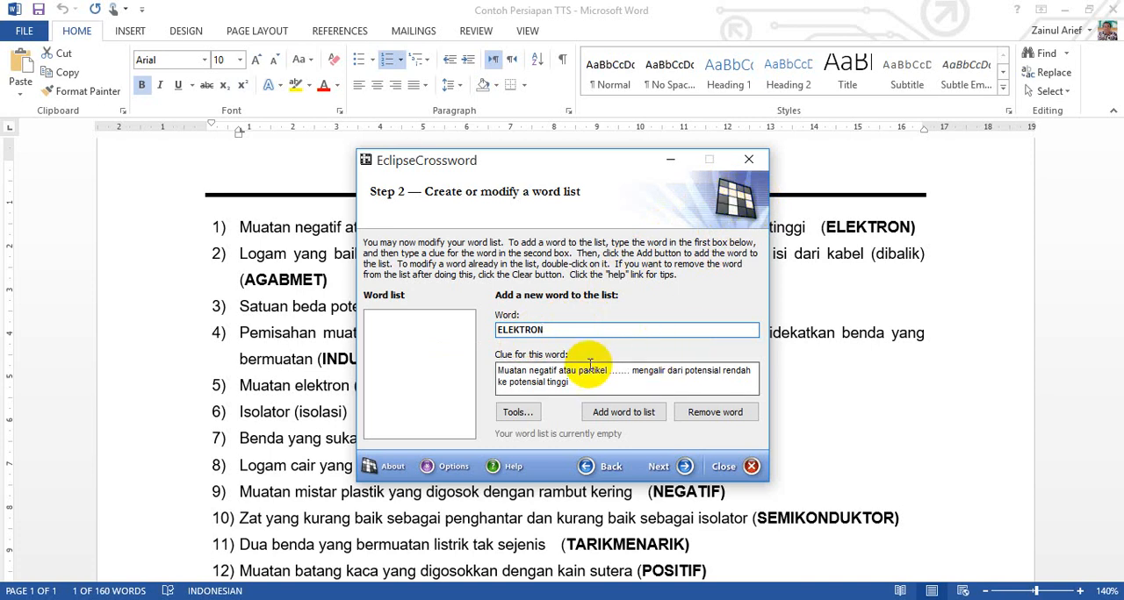
Step: Check the ELEKTRON entry and its clue, and add the word to the word list
click(631, 383)
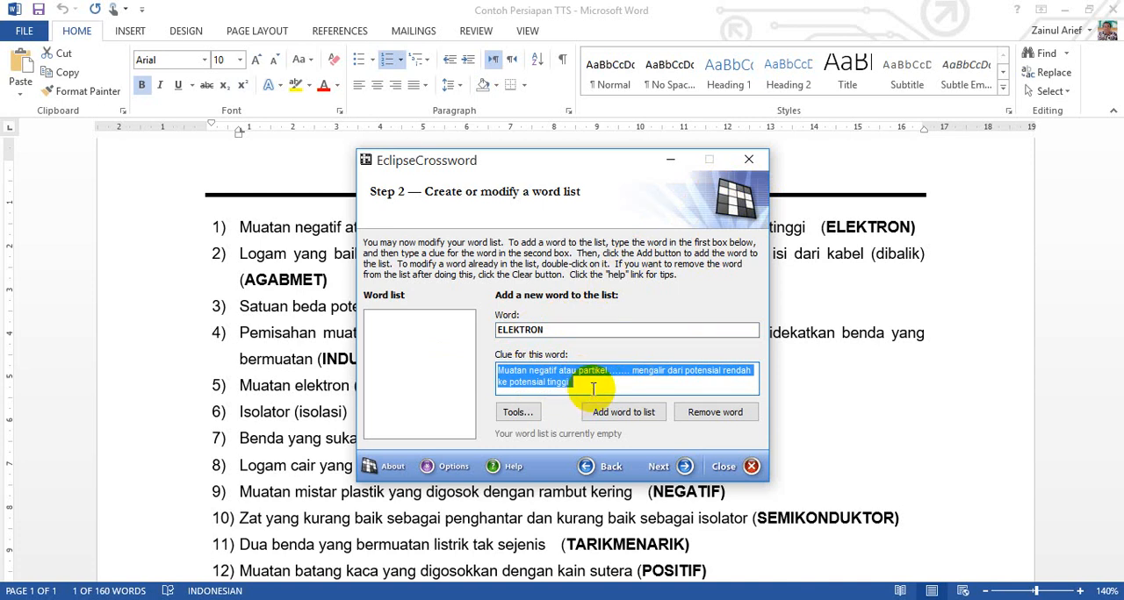
click(592, 389)
click(535, 330)
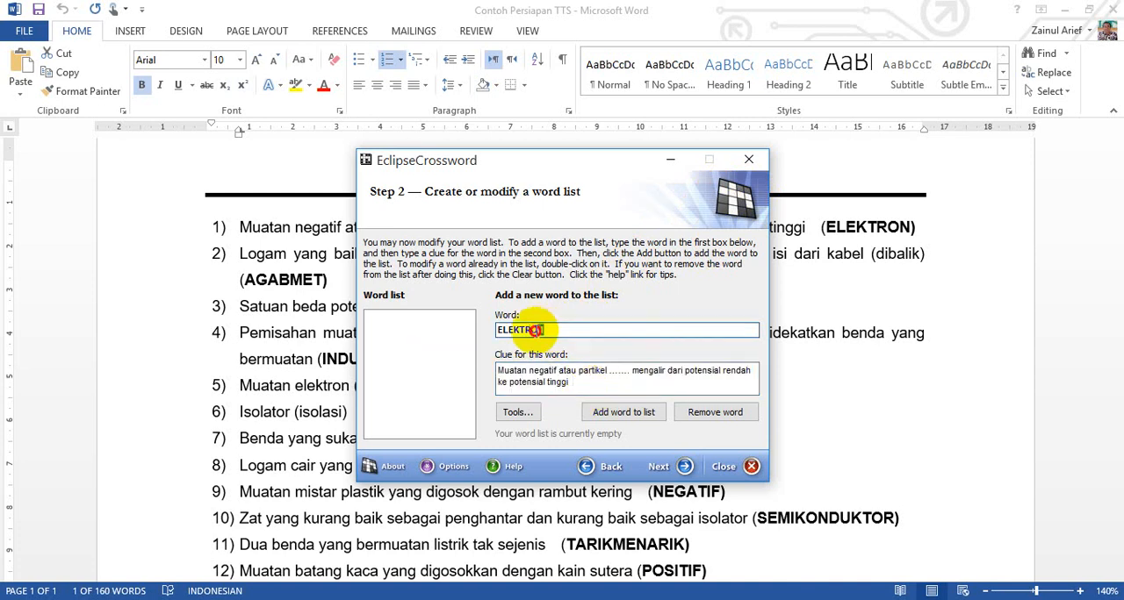
drag(536, 330, 498, 330)
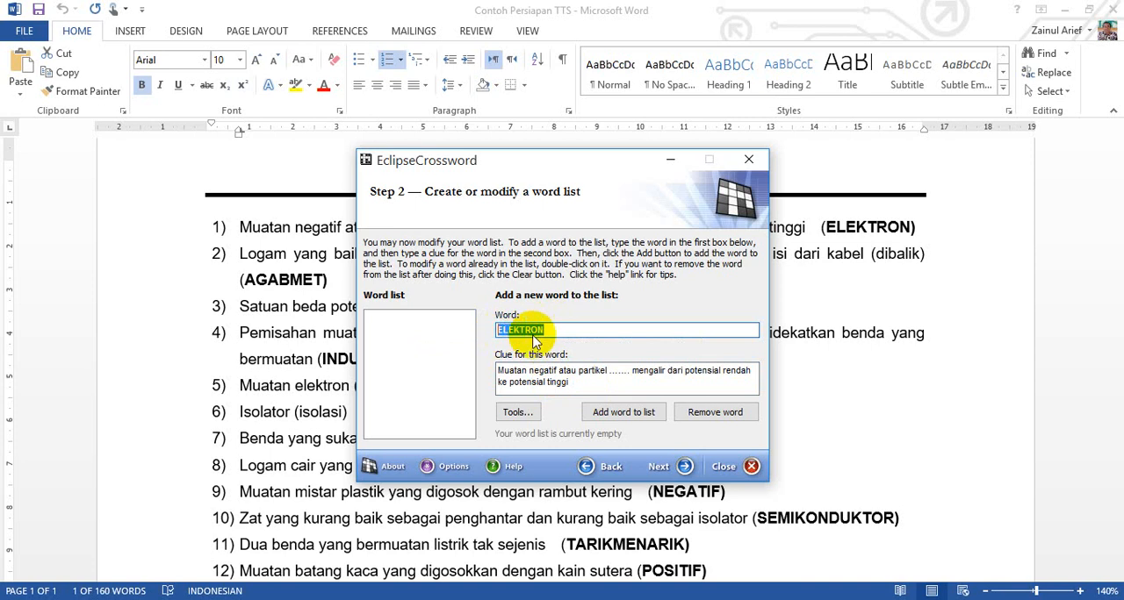
click(609, 362)
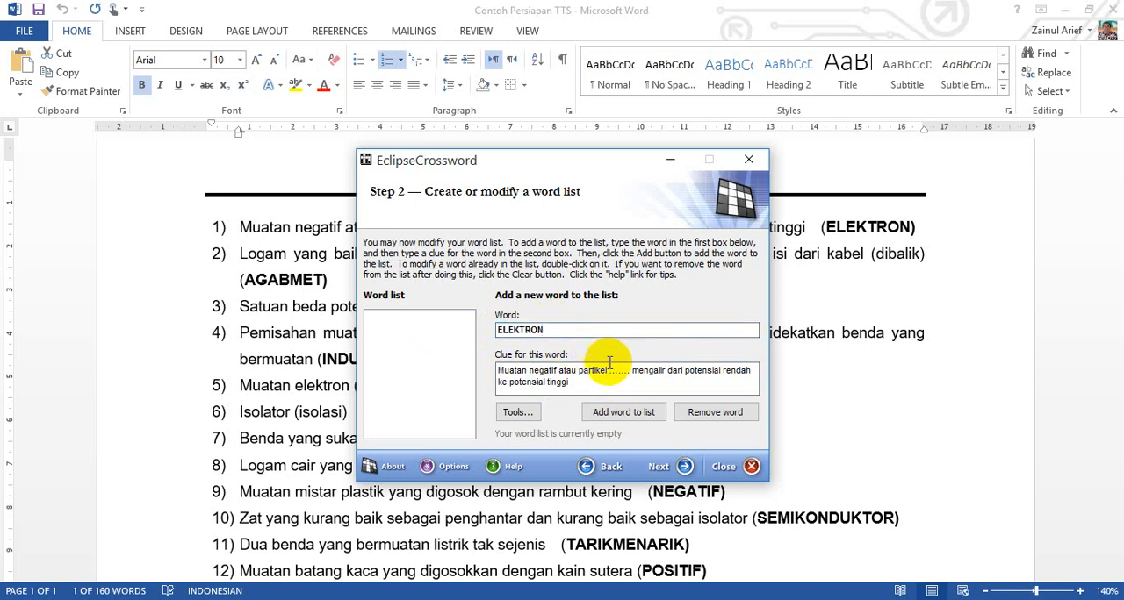
click(630, 418)
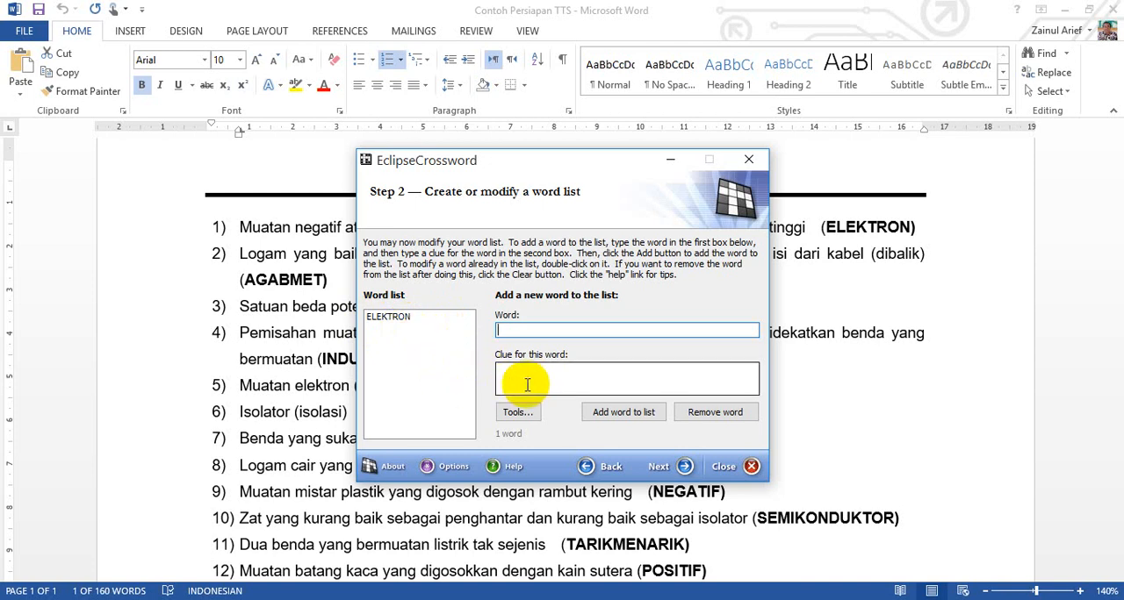
Step: Copy the second question's text, about metal used in cables, from Word into the wizard's clue field without its leading number
click(308, 353)
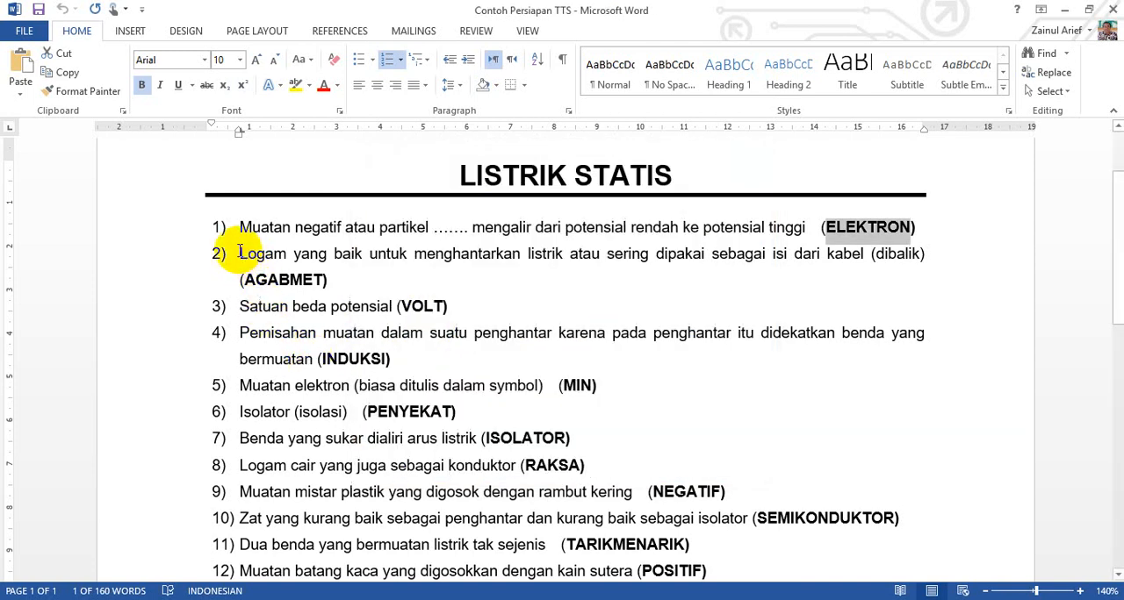
drag(238, 254, 923, 253)
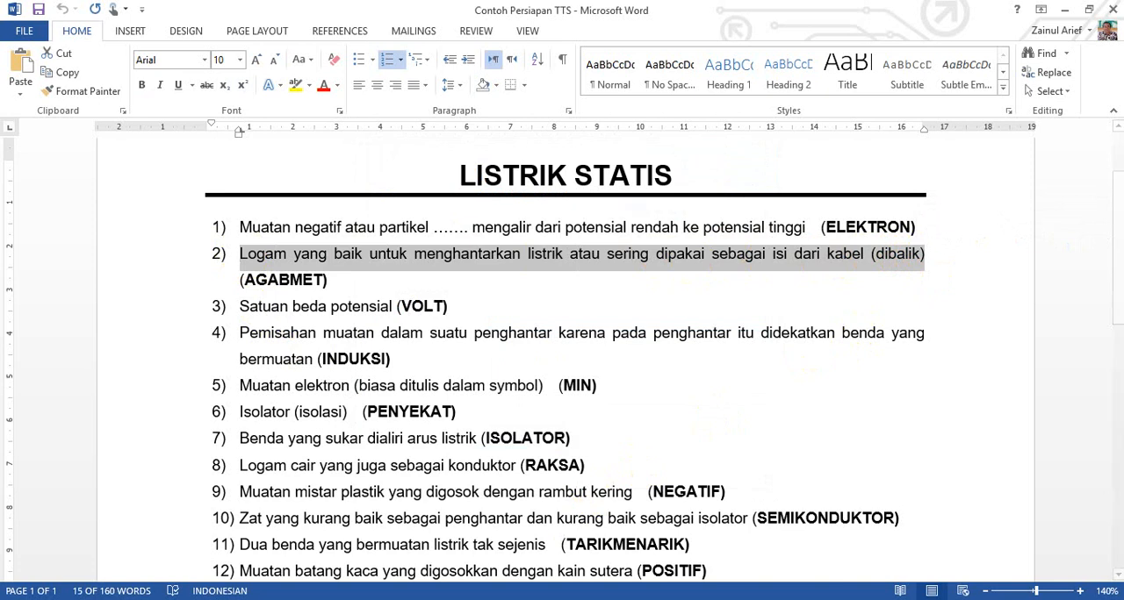
key(alt+Tab)
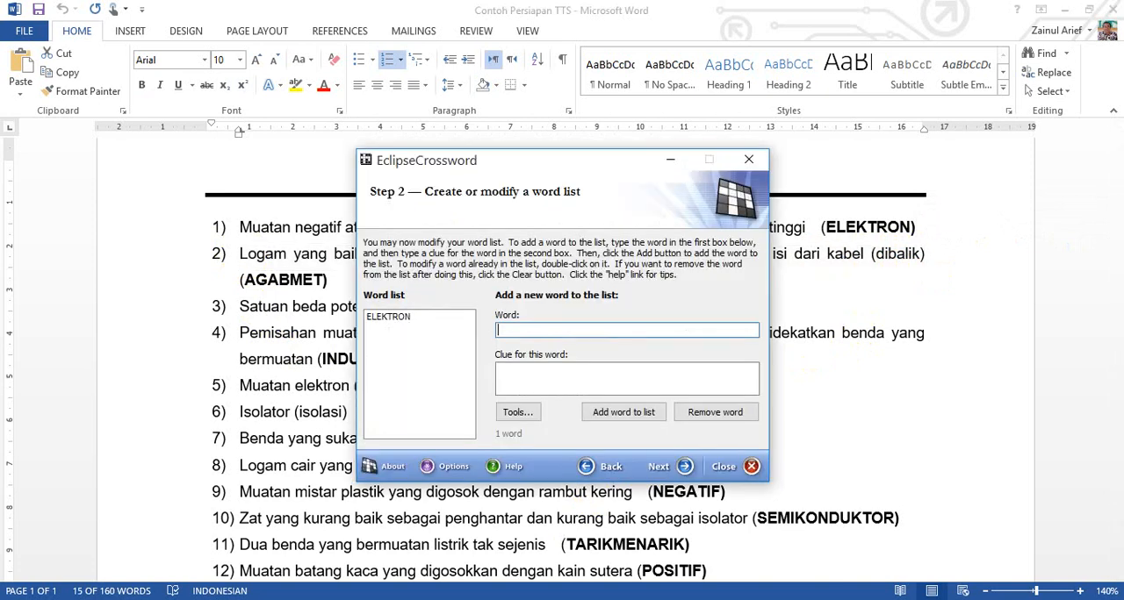
click(549, 375)
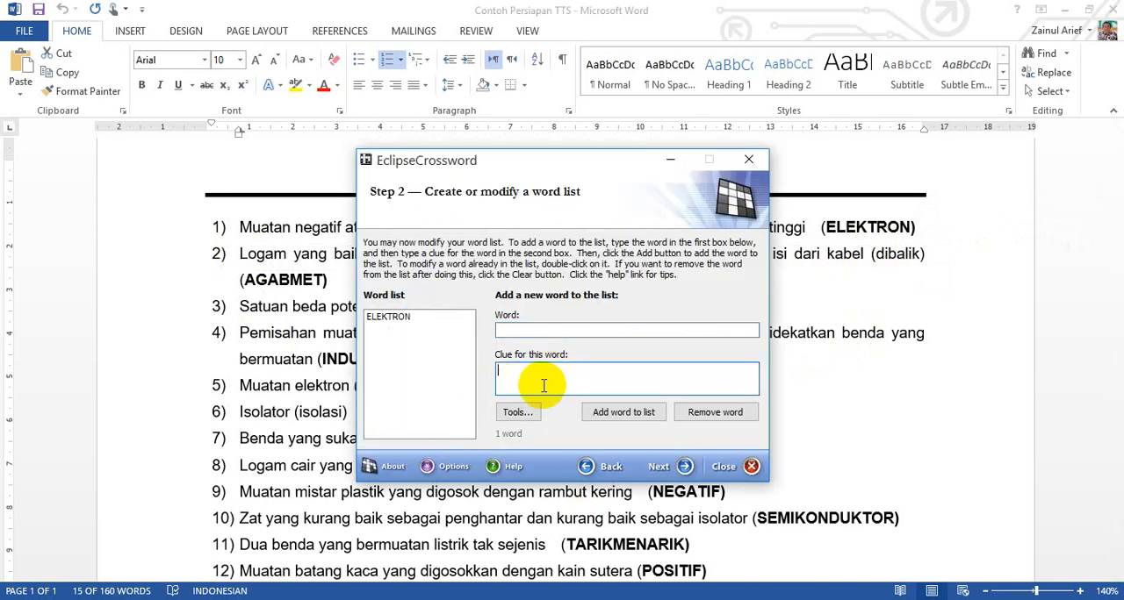
text(2)	Logam yang baik untuk menghantarkan listrik atau sering dipakai sebagai isi dari kabel (dibalik))
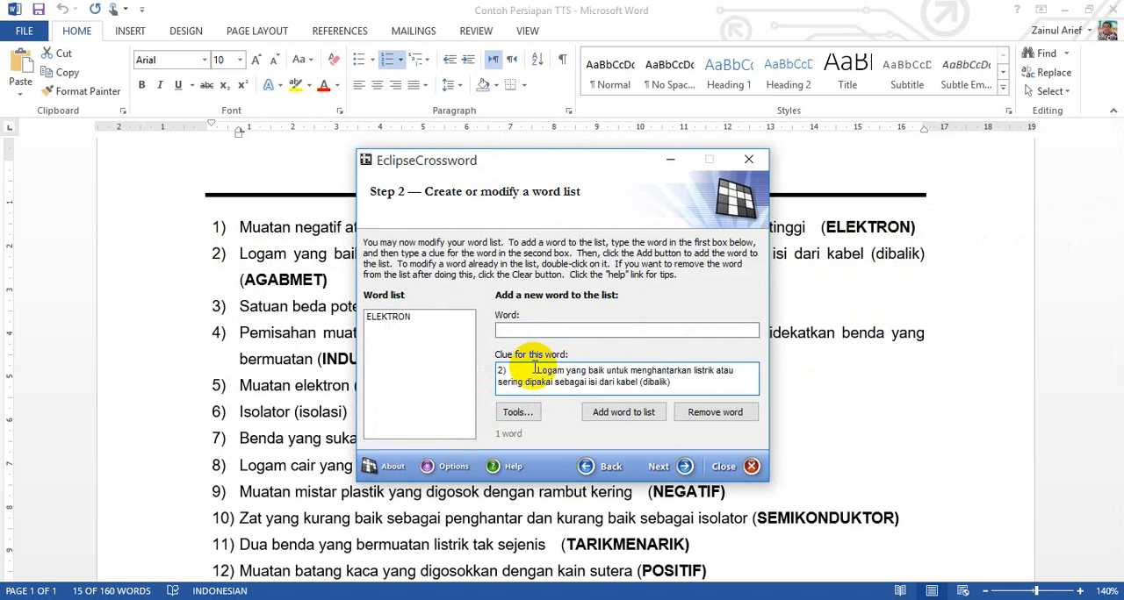
click(538, 372)
key(BackSpace)
key(BackSpace)
key(BackSpace)
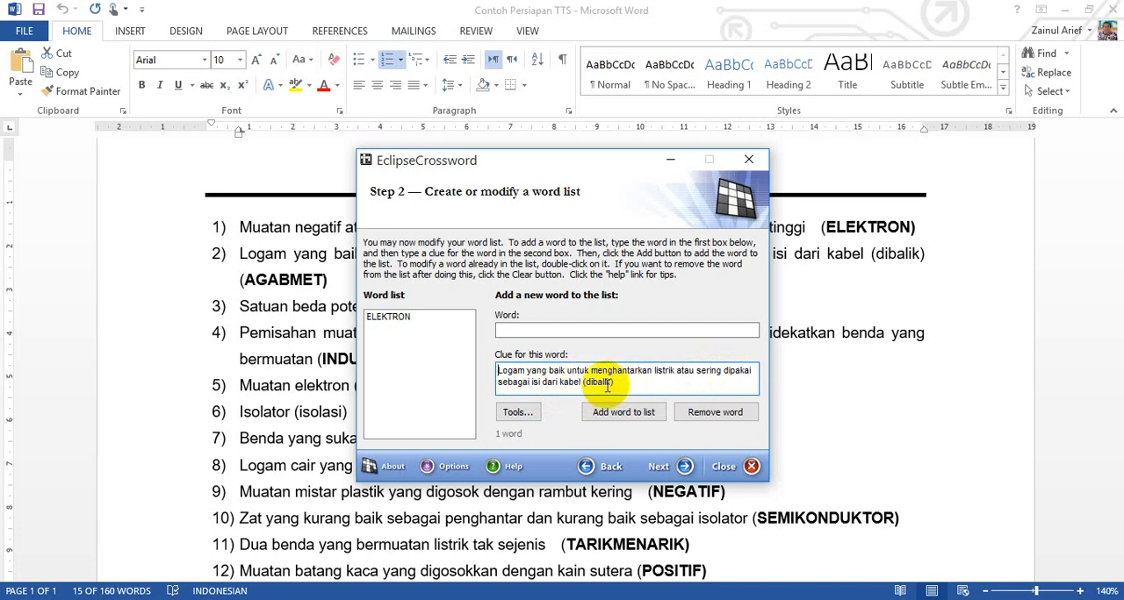
Step: Copy the second answer, AGABMET, from the Word document into the crossword wizard's word field
click(338, 280)
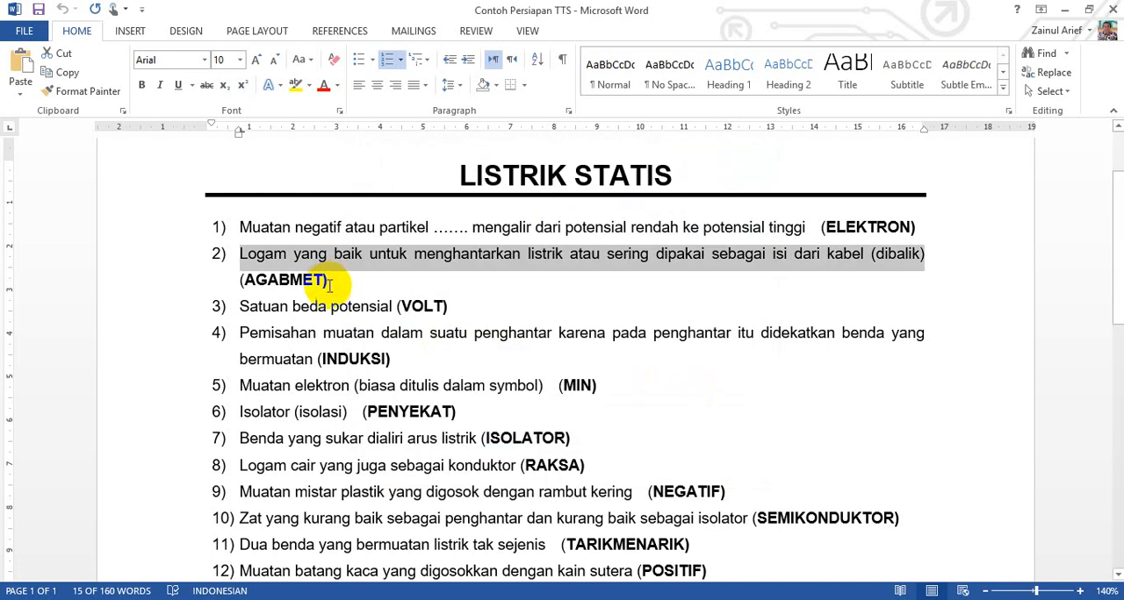
click(323, 281)
drag(322, 282, 299, 285)
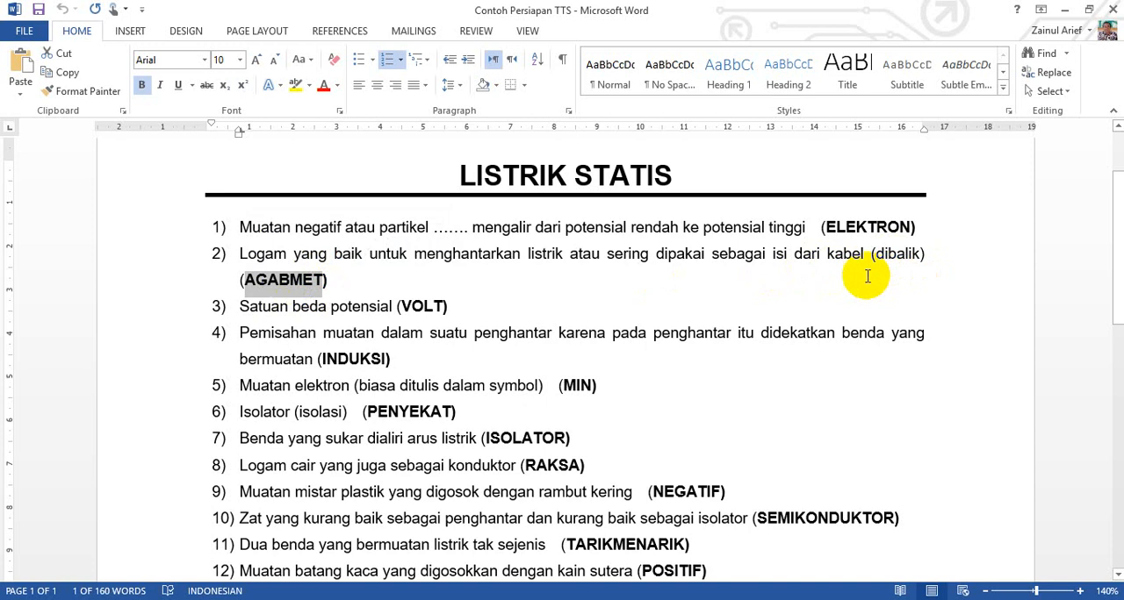
click(310, 599)
click(580, 330)
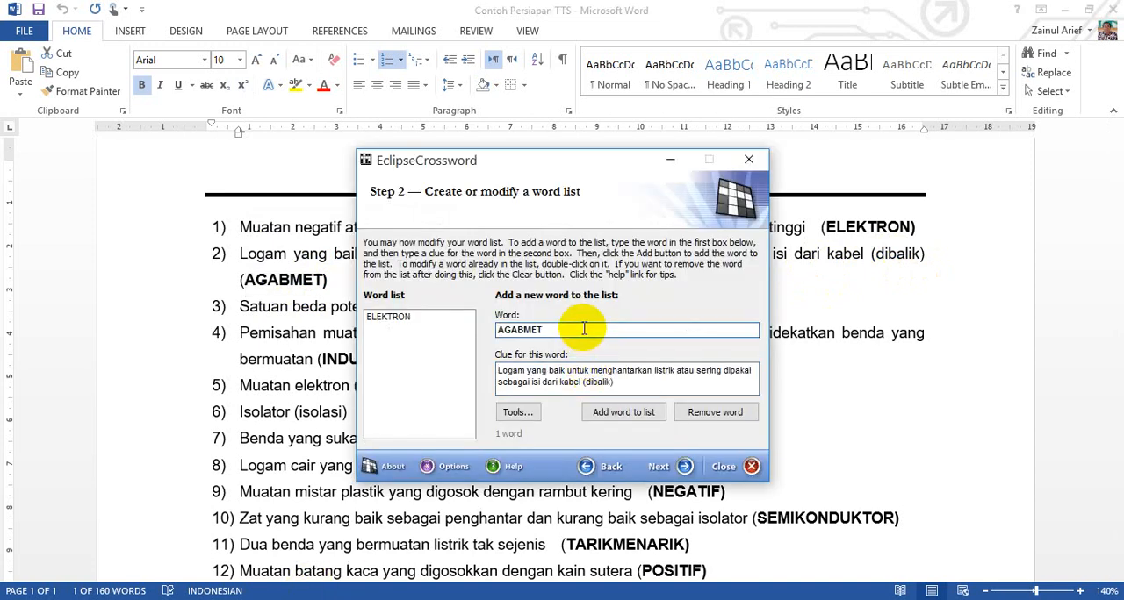
Step: Check the AGABMET entry and its clue, and add the word to the word list
click(641, 382)
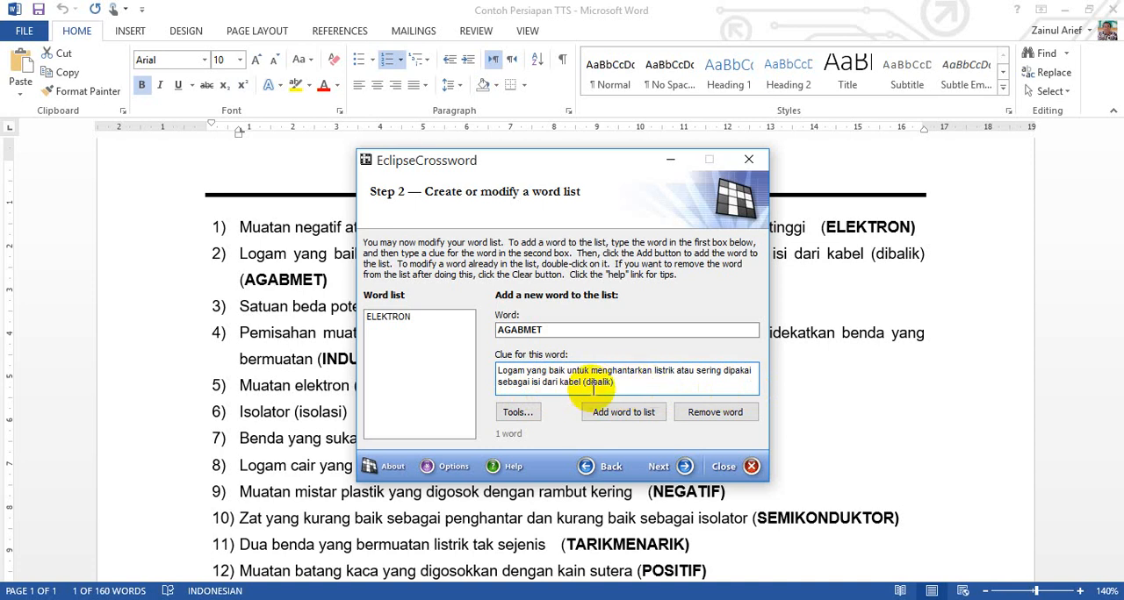
double_click(520, 331)
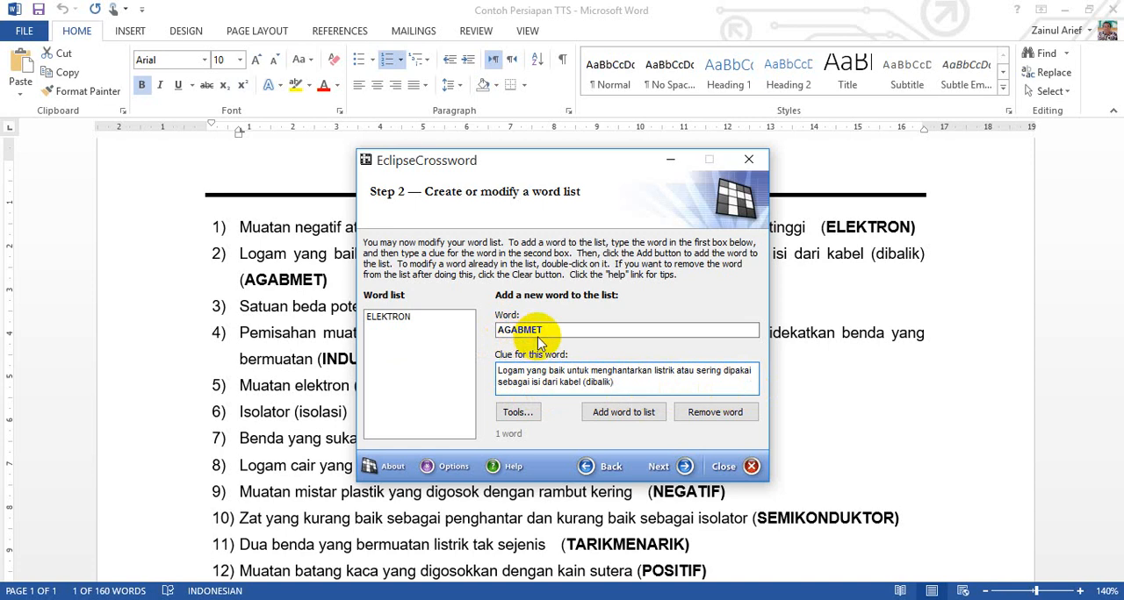
click(623, 412)
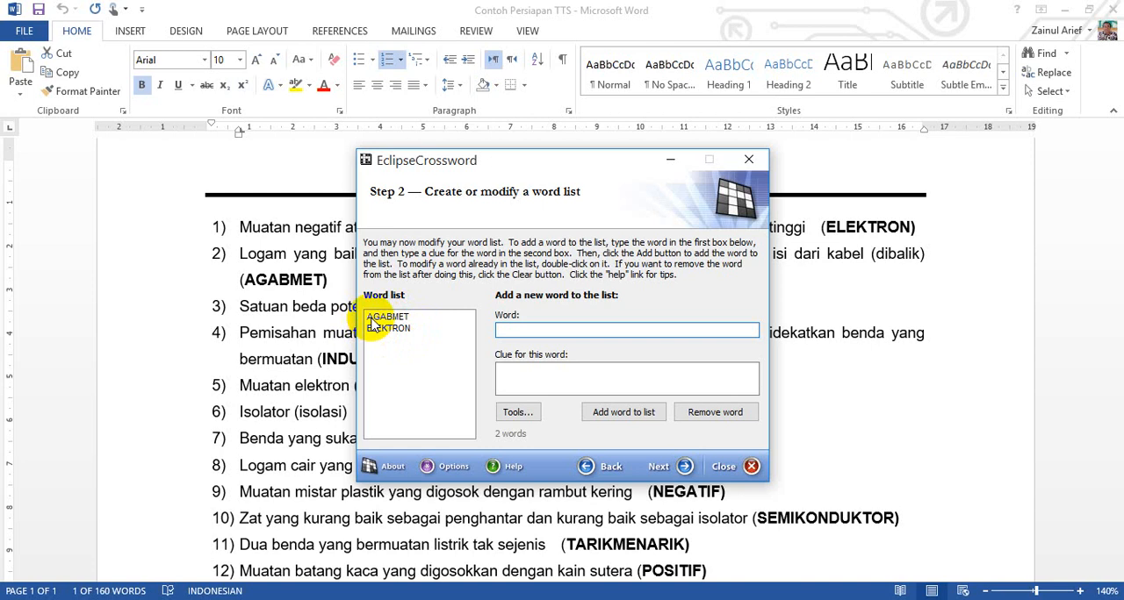
Step: Copy the third question's text, "Satuan beda potensial", from Word into the crossword wizard's clue field without its leading number
click(317, 391)
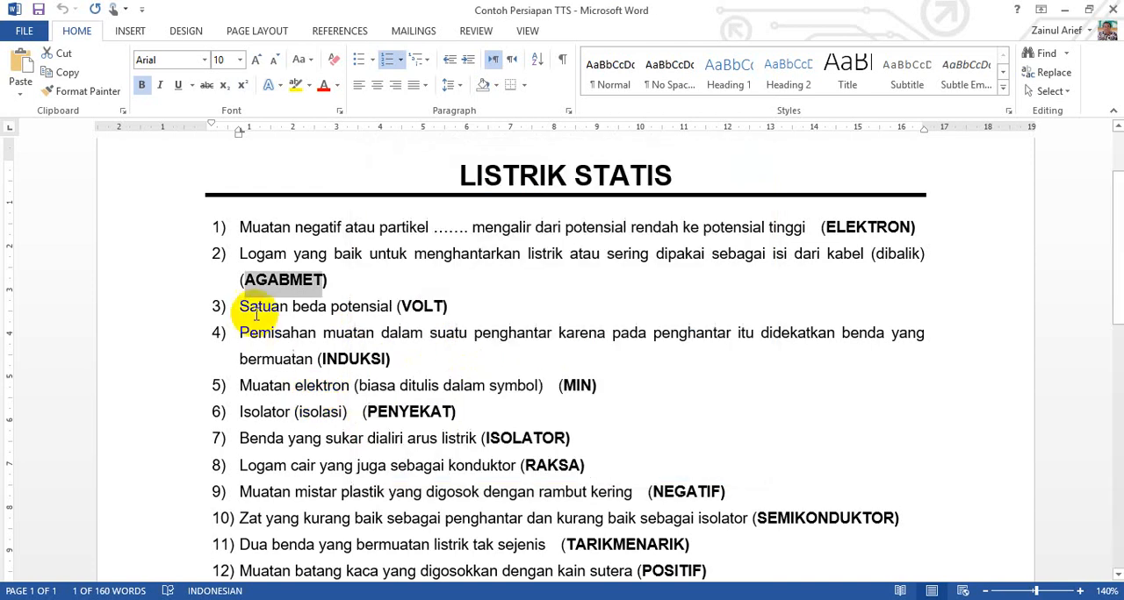
drag(240, 306, 377, 308)
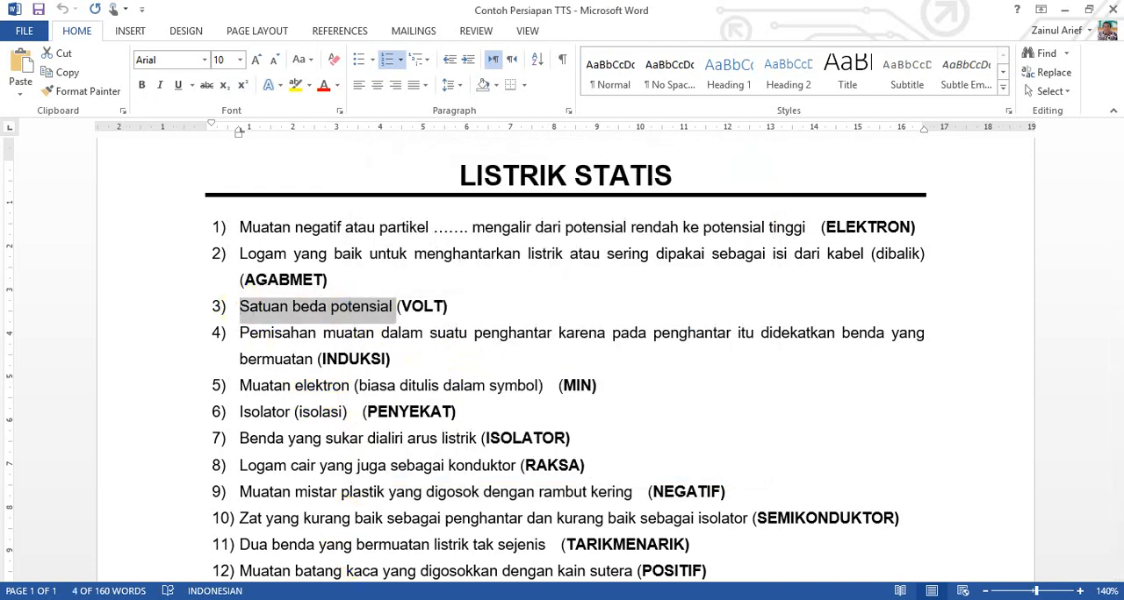
click(358, 598)
click(539, 381)
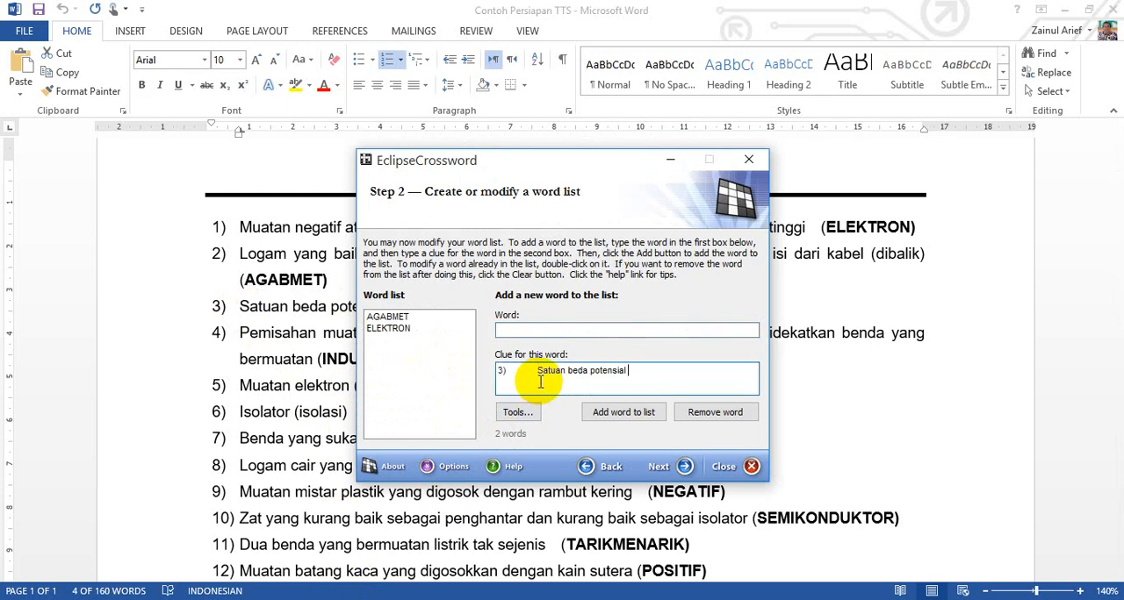
click(536, 370)
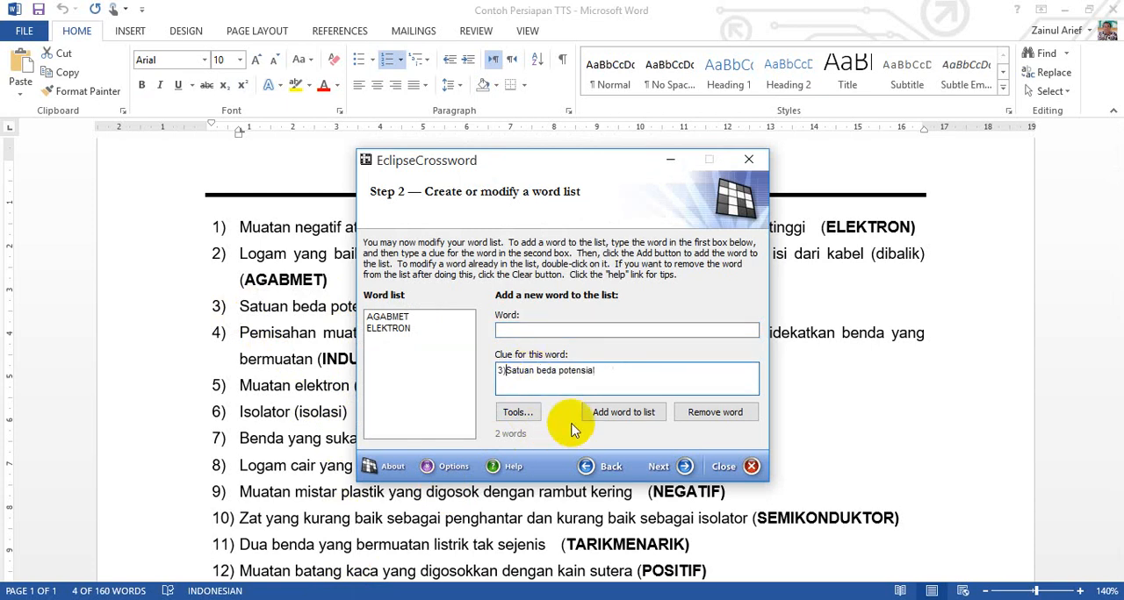
Step: Copy the third answer, VOLT, from Word into the wizard's word field and add the entry to the word list
click(296, 370)
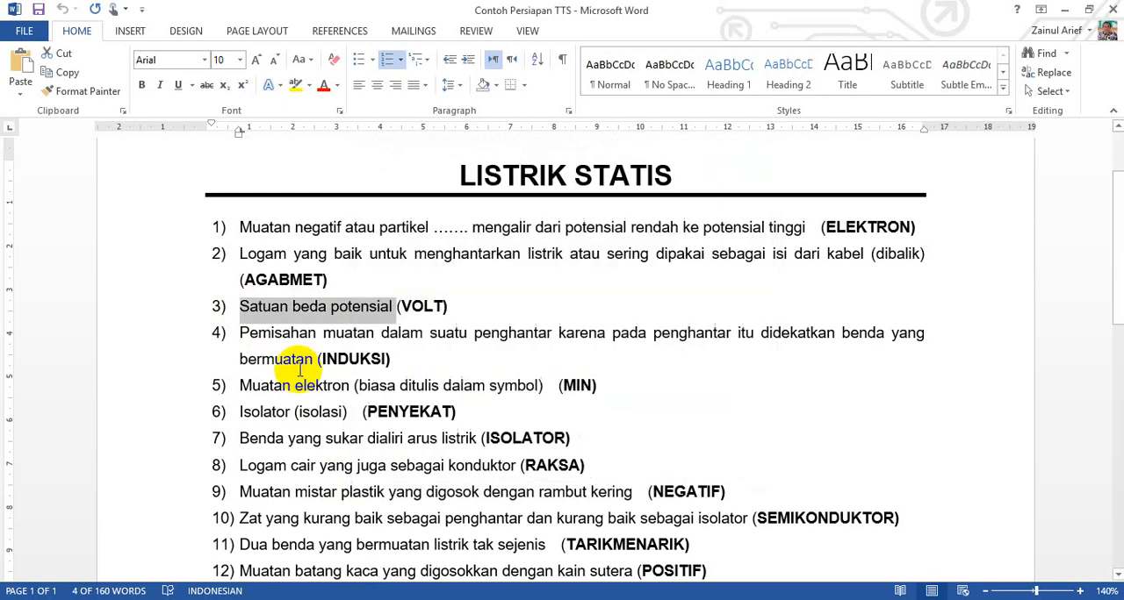
drag(402, 306, 444, 306)
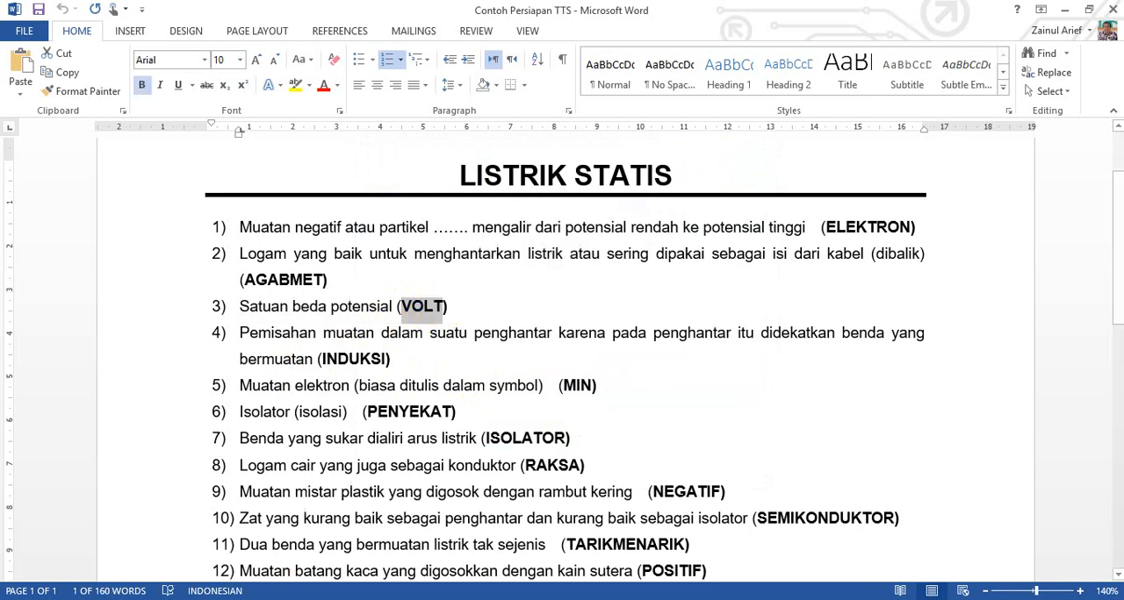
key(alt+Tab)
click(528, 331)
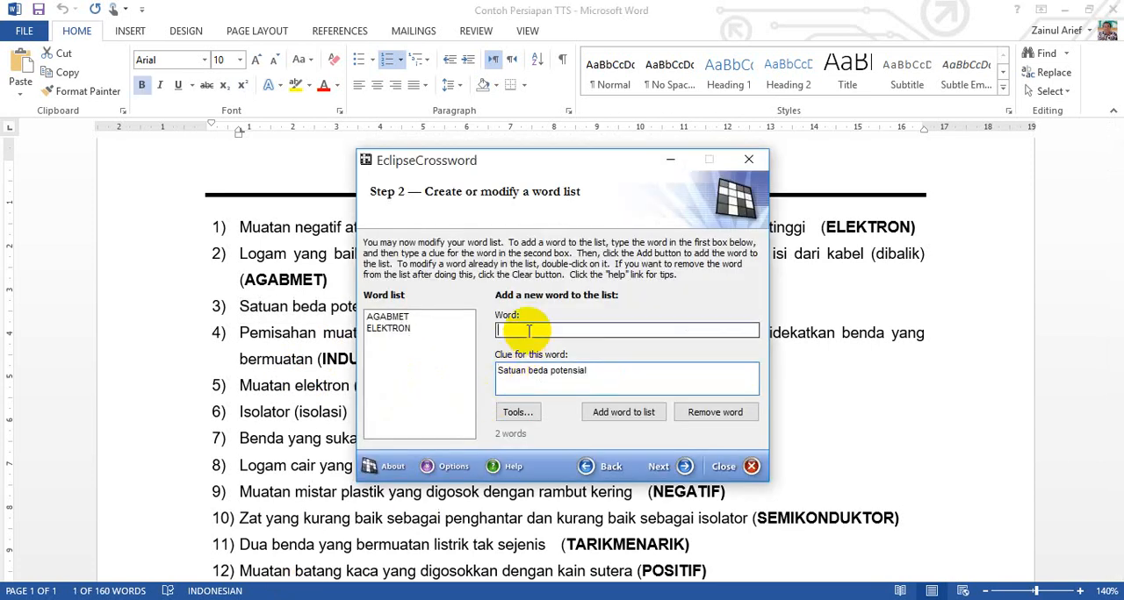
click(625, 412)
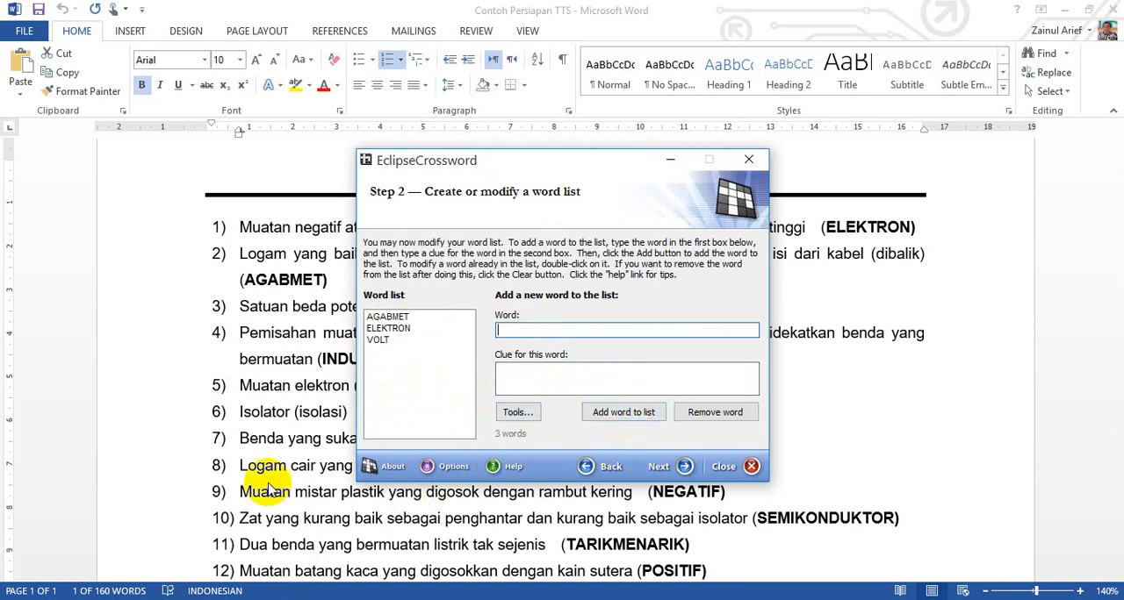
Step: Copy the fourth question's text, about charge separation in a conductor, from Word into the wizard's clue field without its leading number
key(alt+Tab)
drag(242, 334, 303, 359)
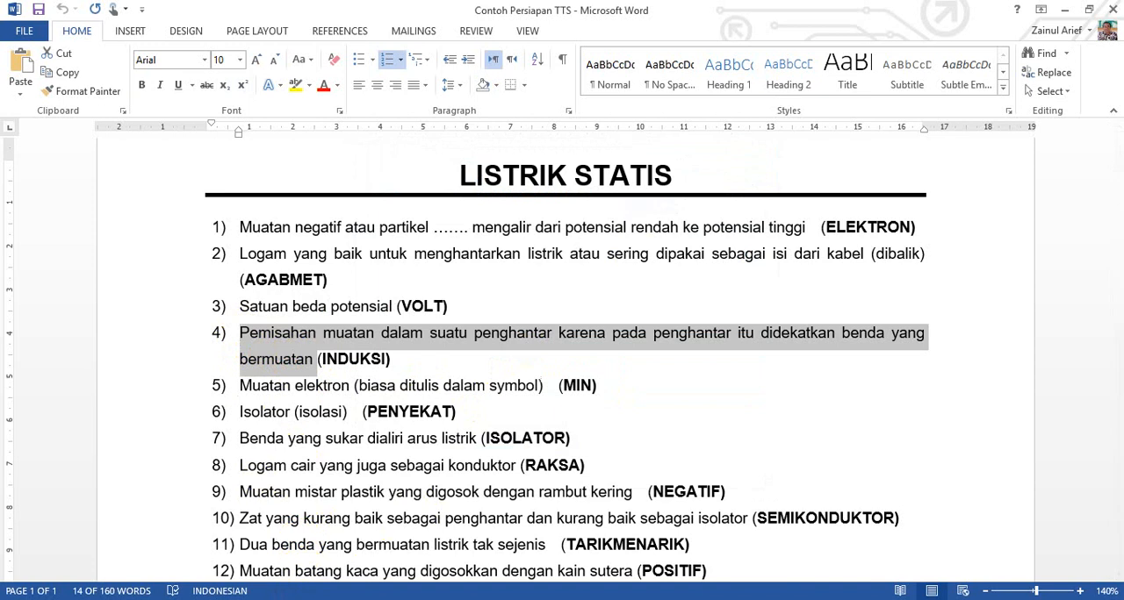
key(alt+Tab)
click(524, 382)
text(4)	Pemisahan muatan dalam suatu penghantar karena pada penghantar itu didekatkan benda yang bermuatan)
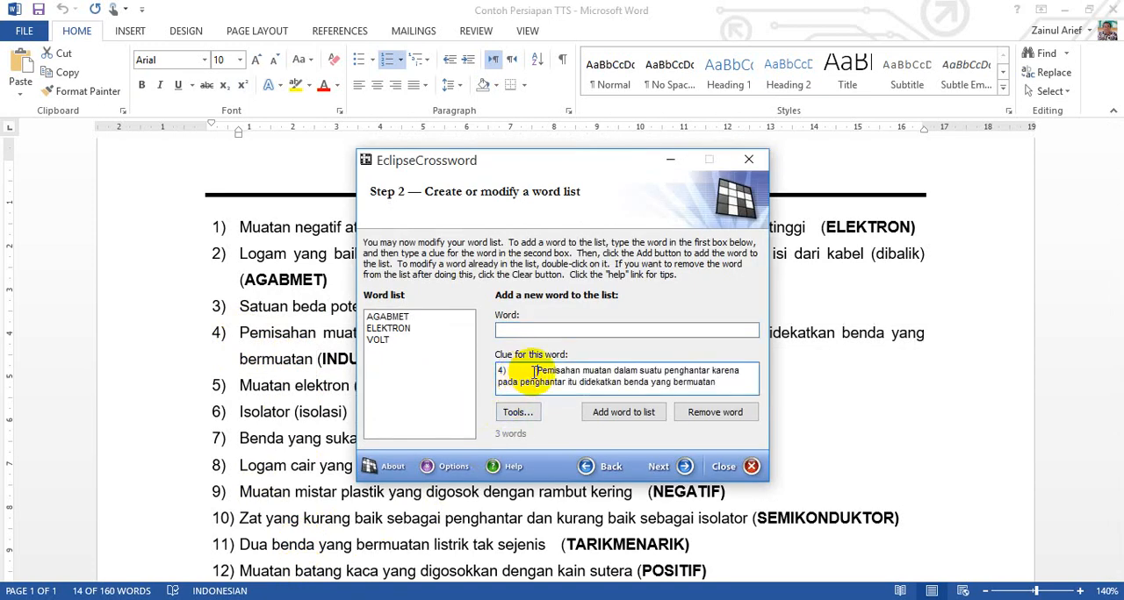
click(534, 372)
key(BackSpace)
key(BackSpace)
key(BackSpace)
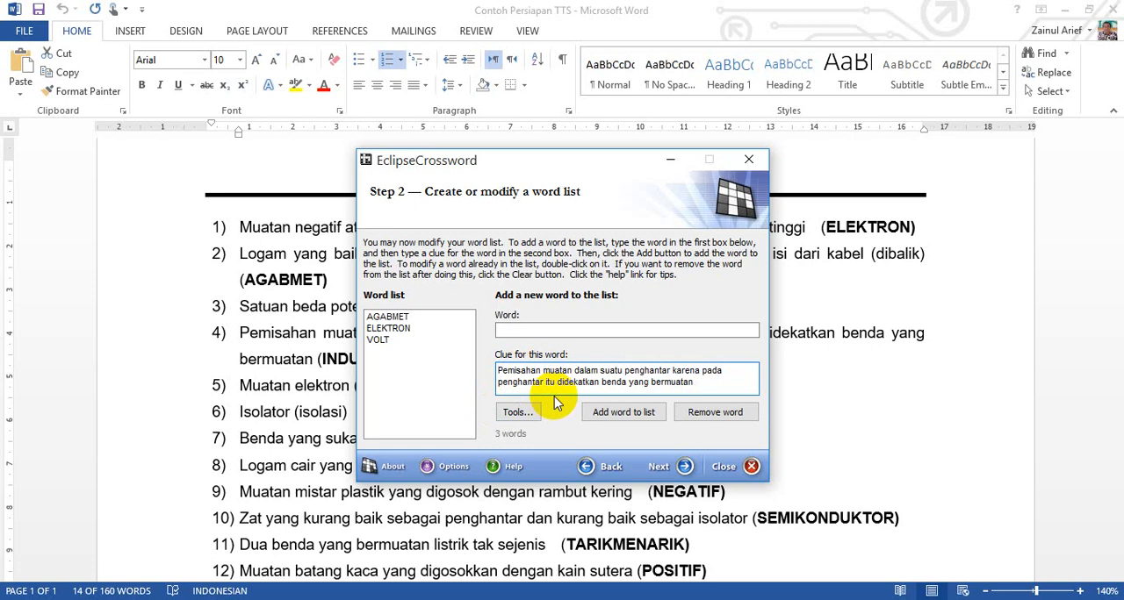
Step: Copy the fourth answer, INDUKSI, from Word into the wizard's word field and add the entry to the word list
key(alt+Tab)
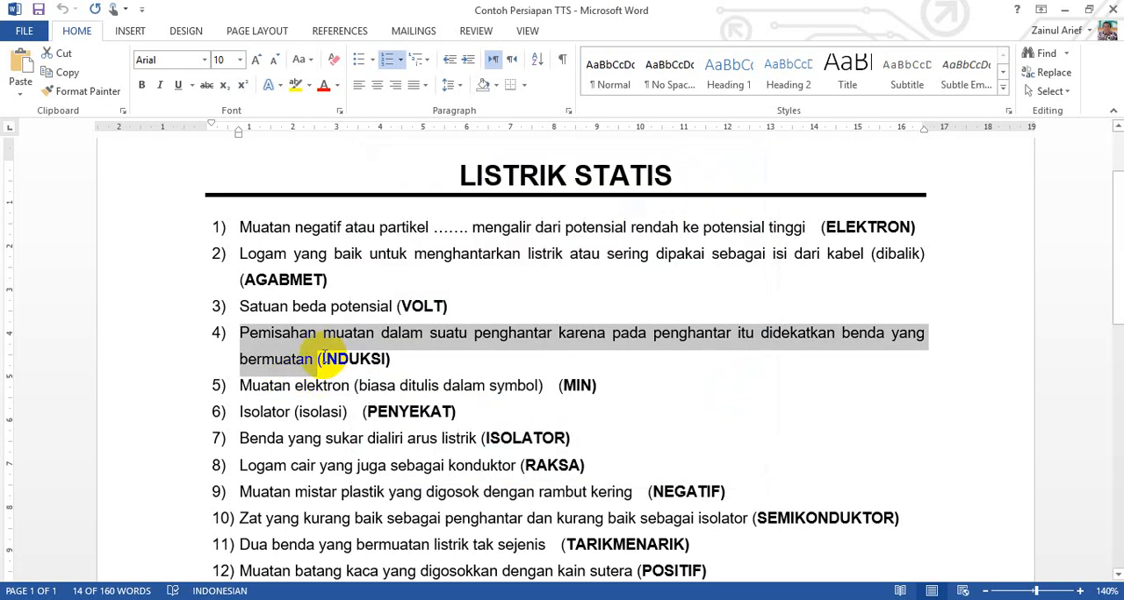
drag(324, 358, 388, 359)
key(ctrl+c)
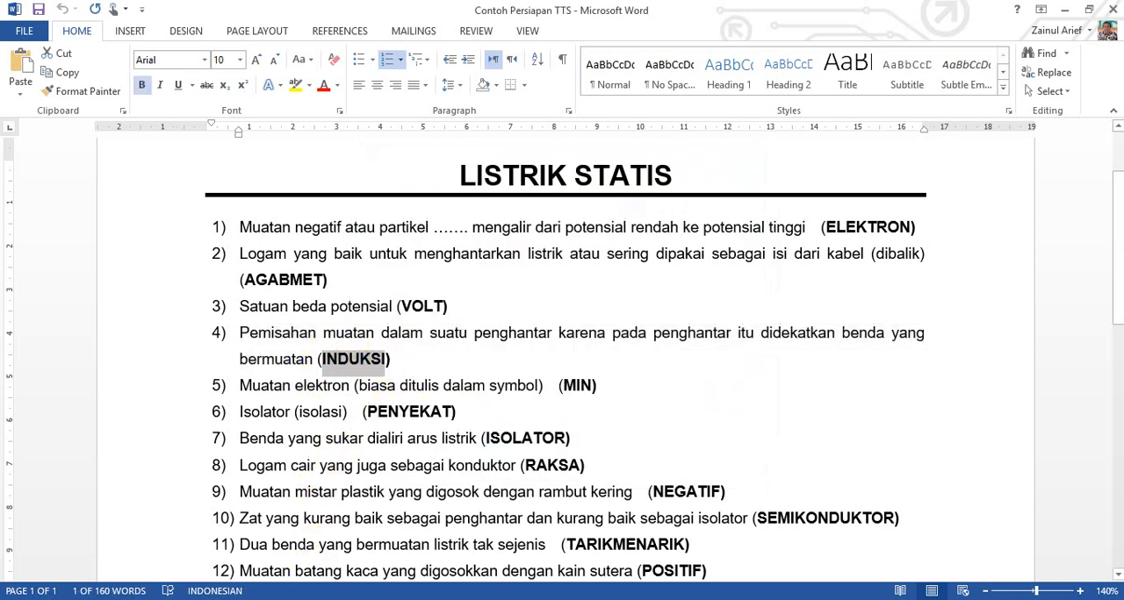
key(alt+Tab)
click(545, 330)
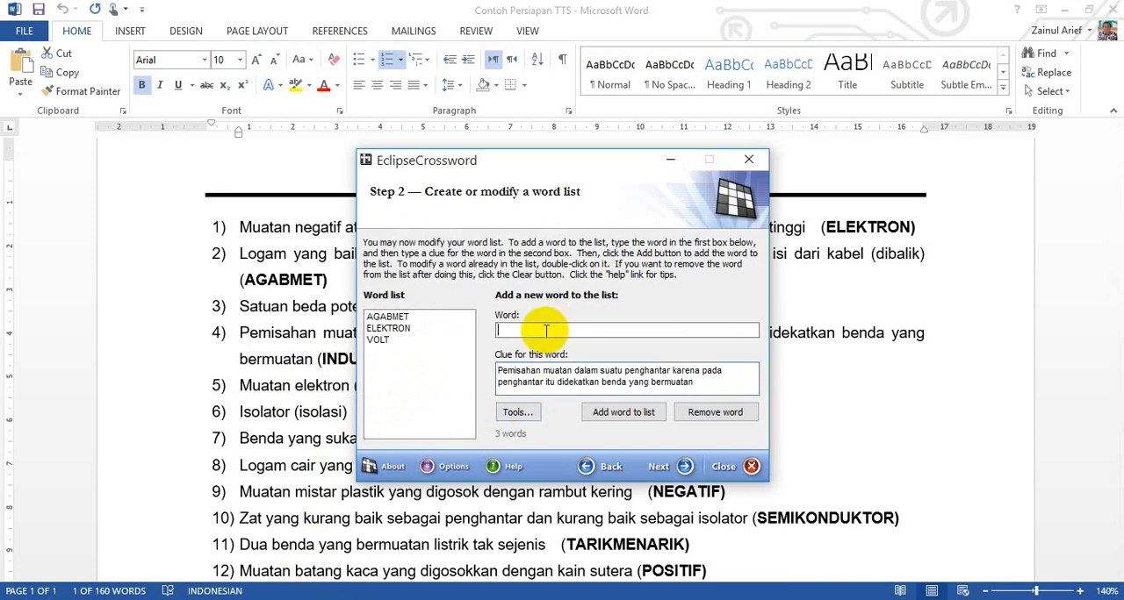
key(ctrl+v)
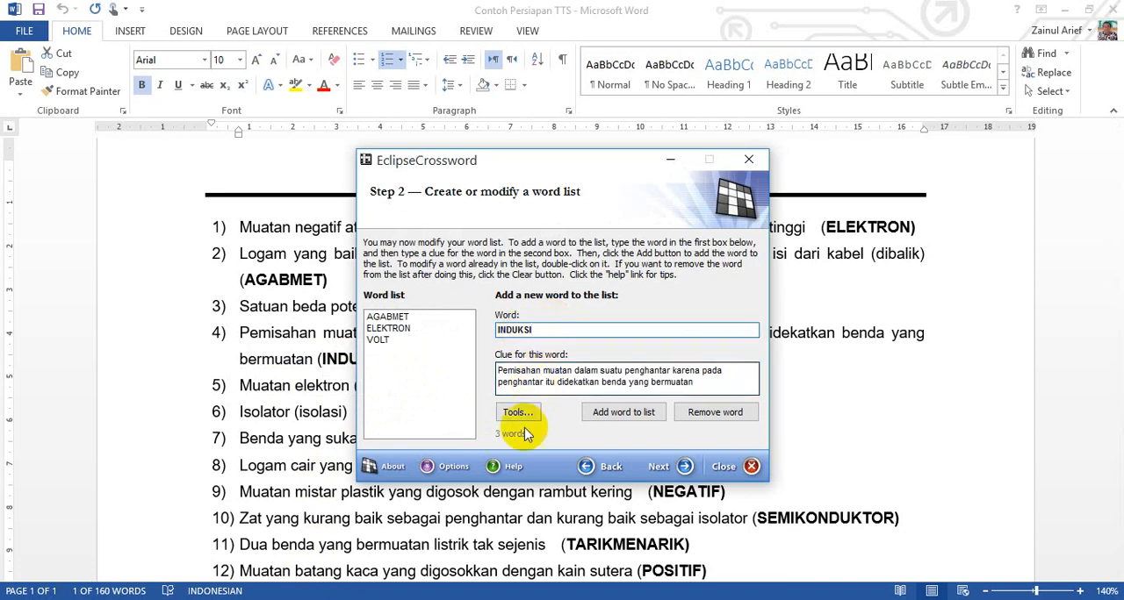
click(623, 411)
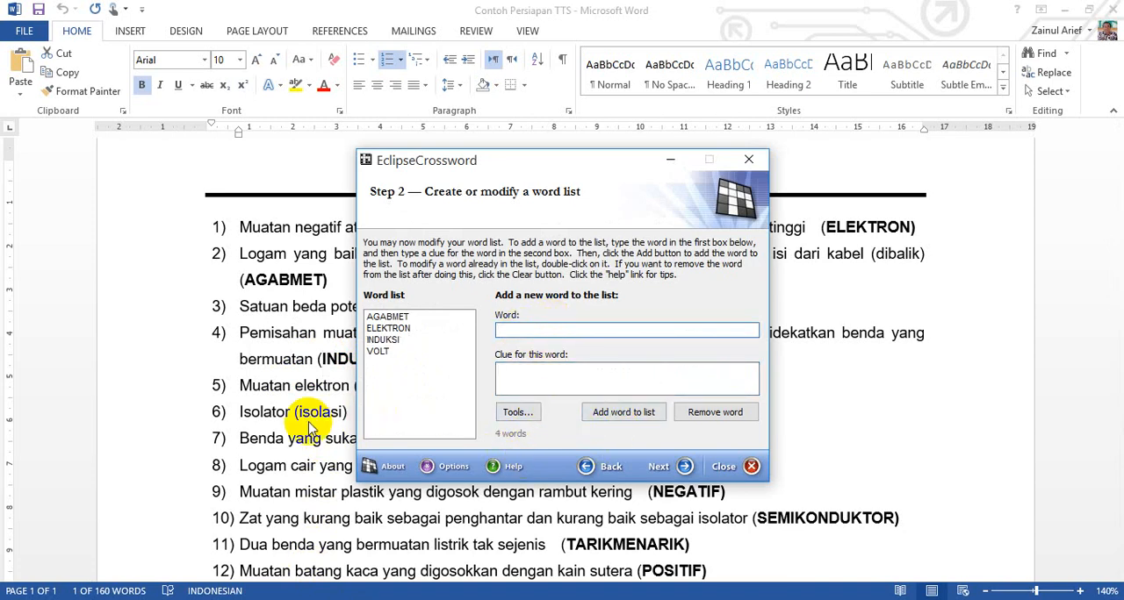
Step: Copy the fifth question's text, "Muatan elektron (biasa ditulis dalam symbol", from Word into the wizard's clue field without its leading number
key(alt+Tab)
drag(238, 385, 539, 386)
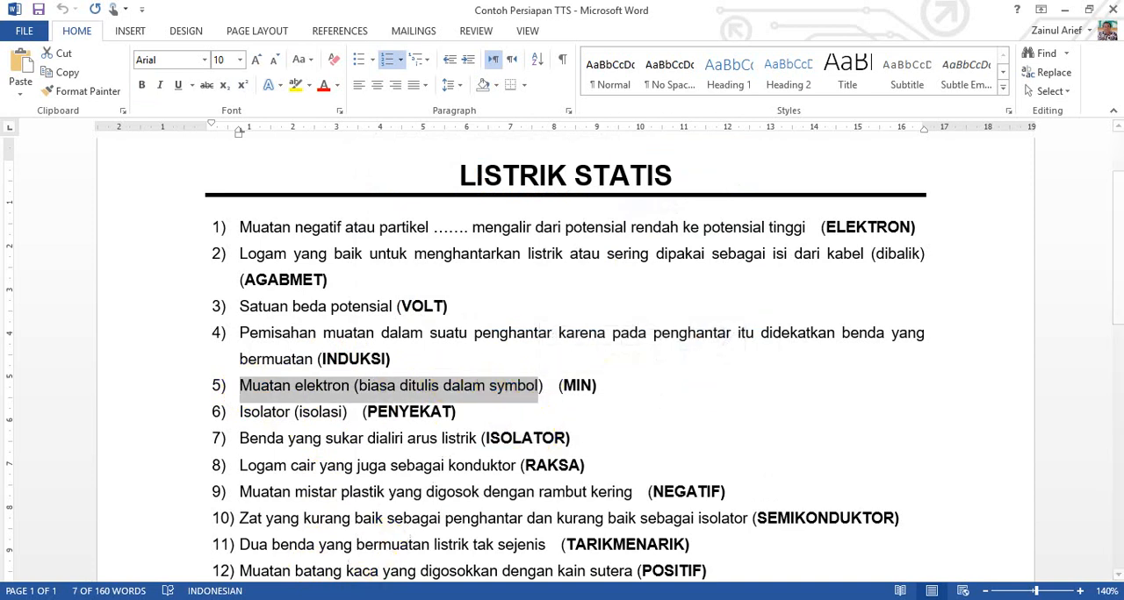
key(alt+Tab)
click(552, 375)
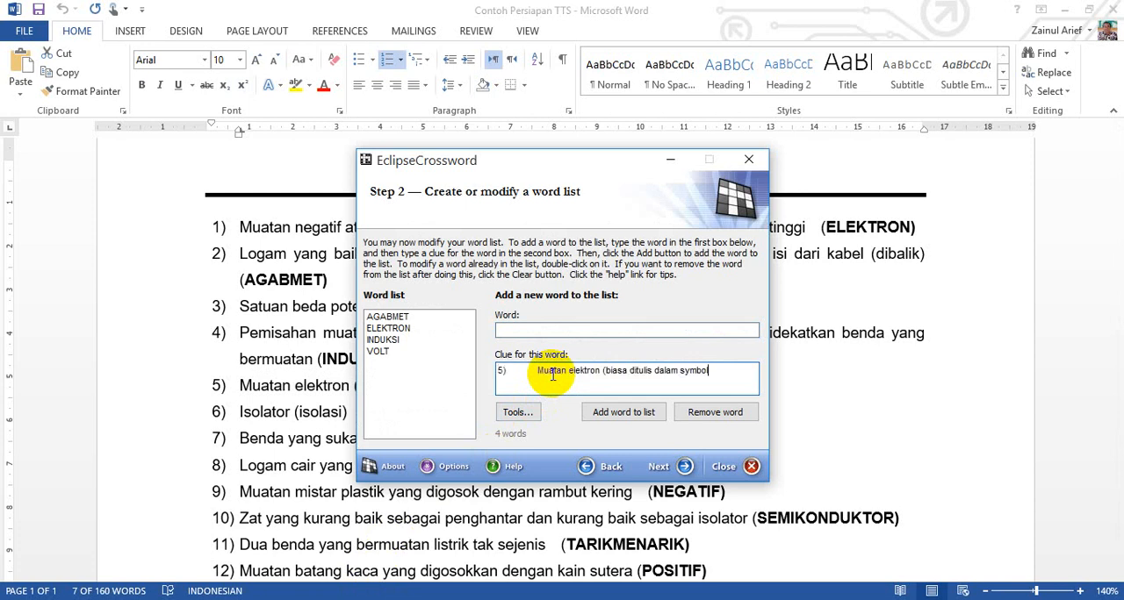
click(534, 371)
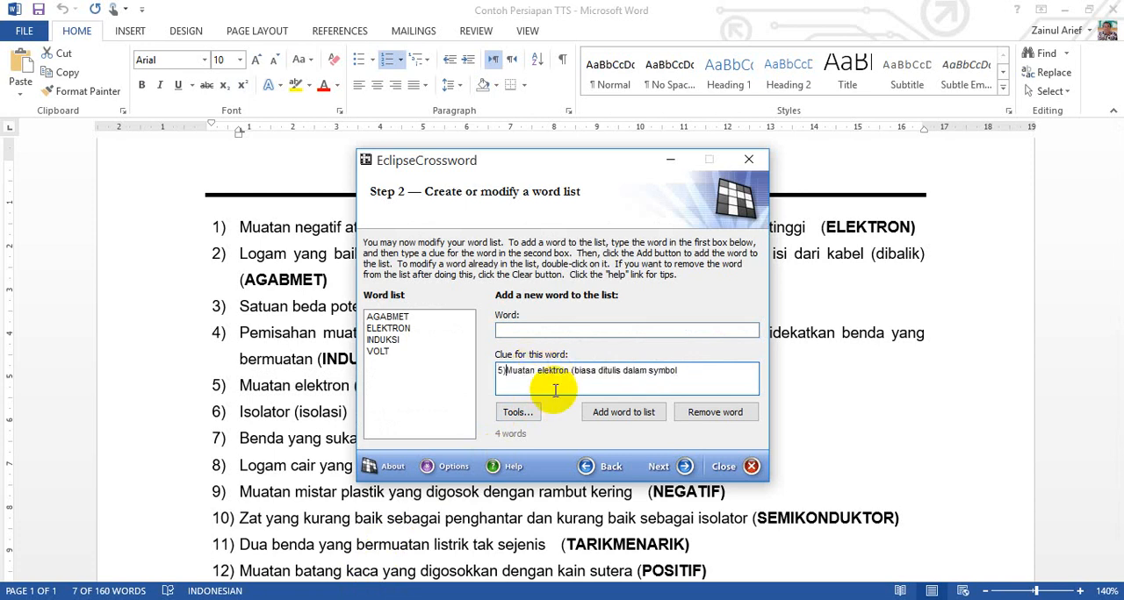
Step: Copy the fifth answer, MIN, from Word into the wizard's word field and add the entry to the word list
click(281, 444)
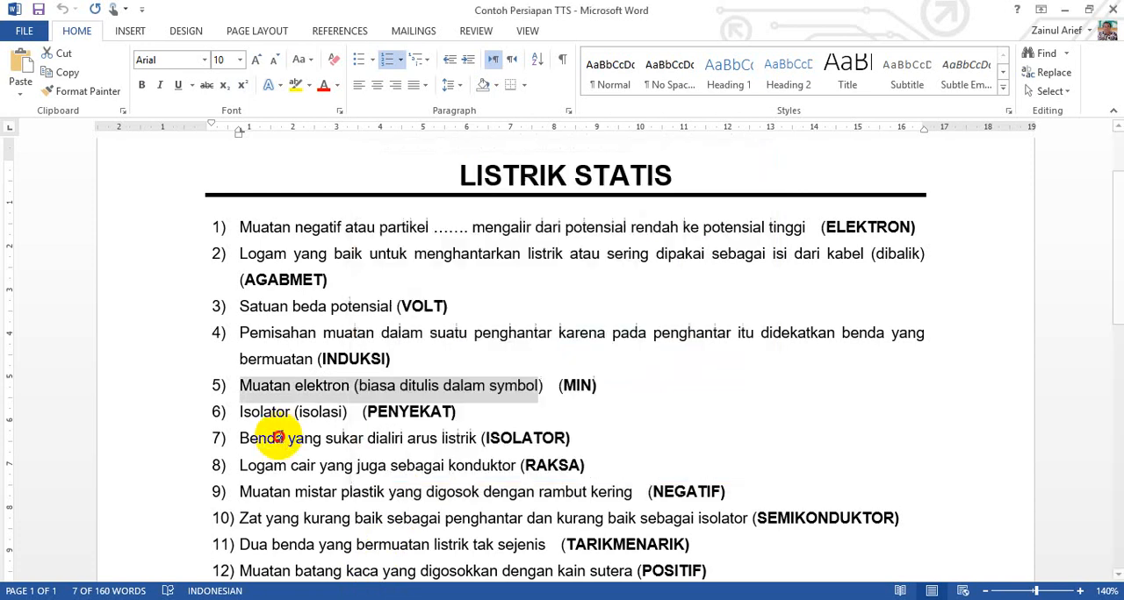
click(563, 385)
double_click(562, 384)
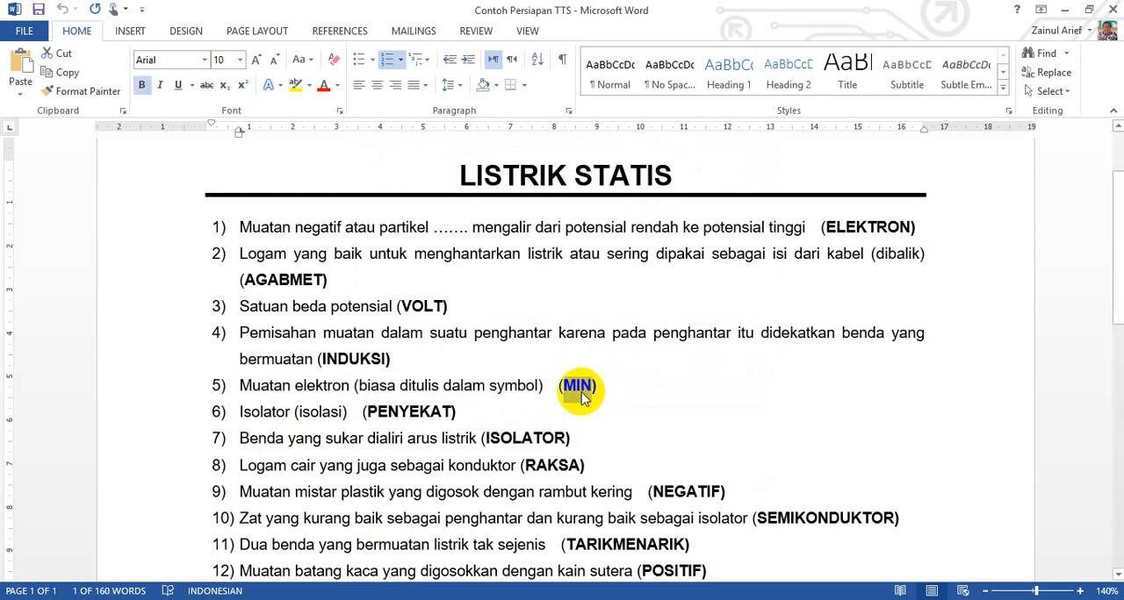
key(alt+Tab)
click(560, 329)
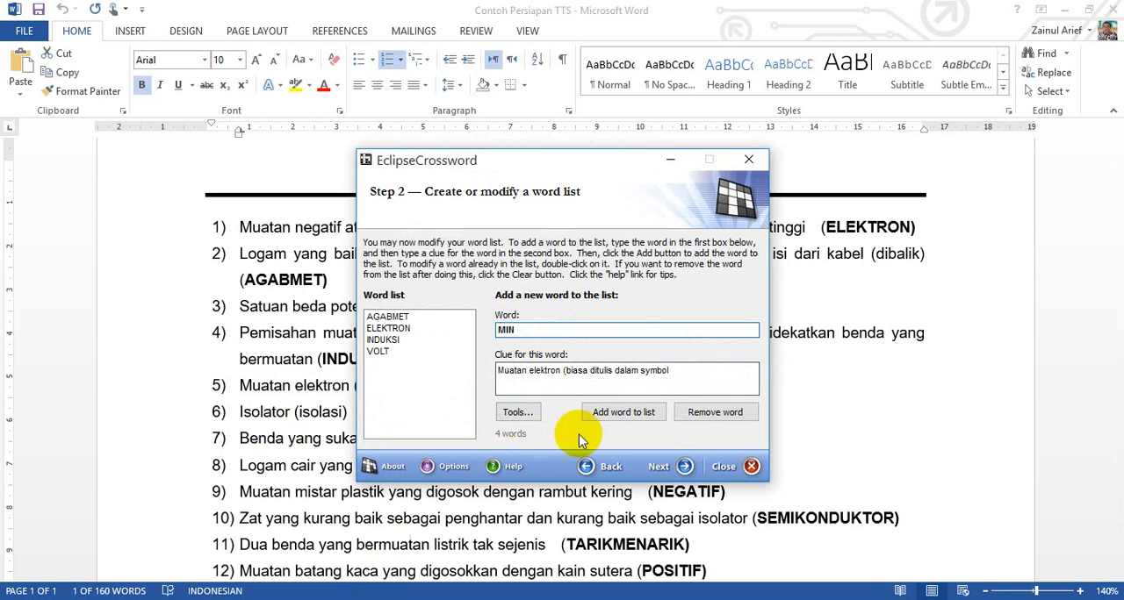
click(630, 418)
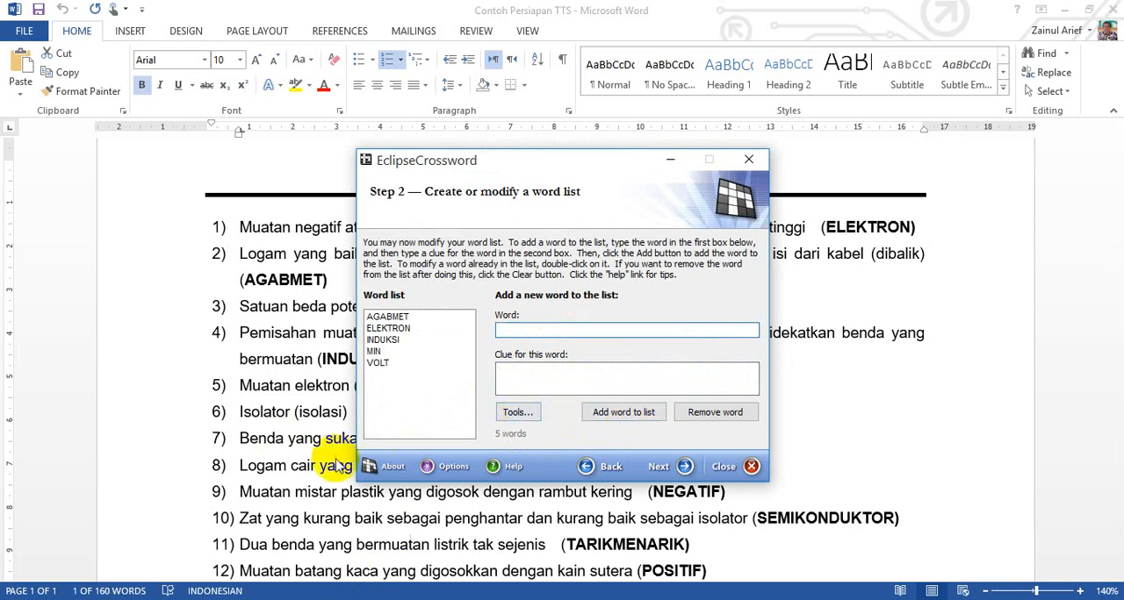
Step: Copy the word "Isolator" from the sixth question in Word into the wizard's clue field without the leading number
key(alt+Tab)
drag(240, 411, 284, 409)
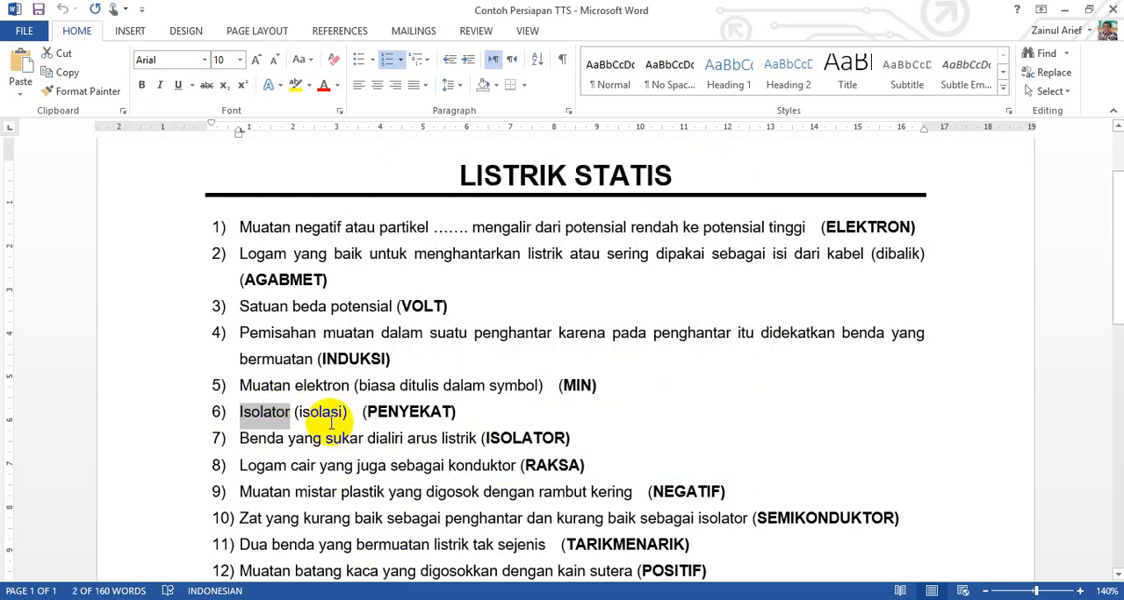
click(351, 599)
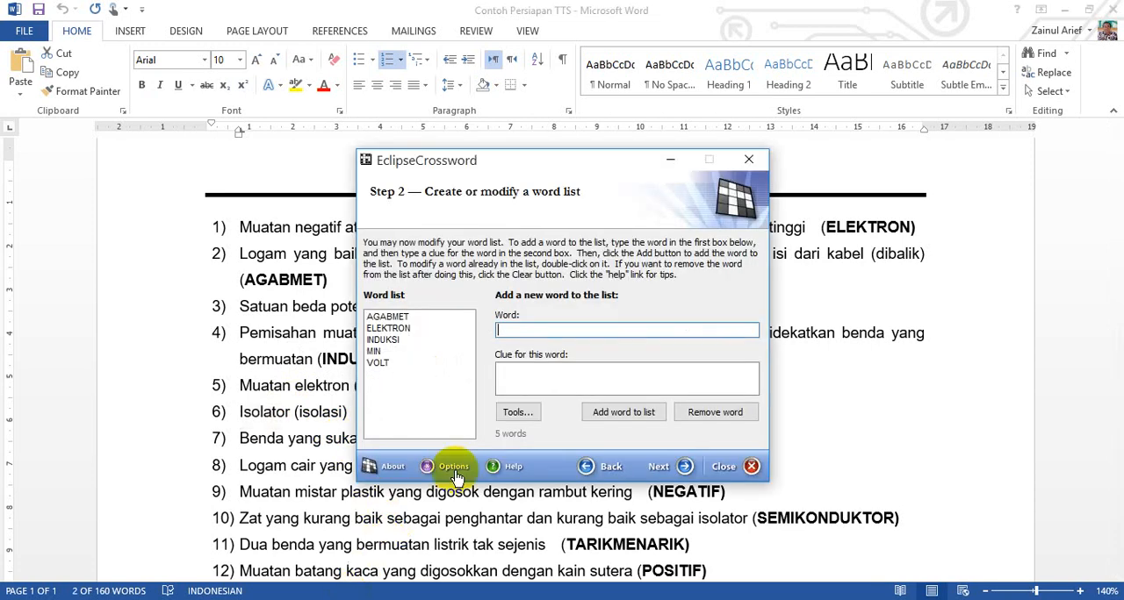
click(553, 373)
click(536, 371)
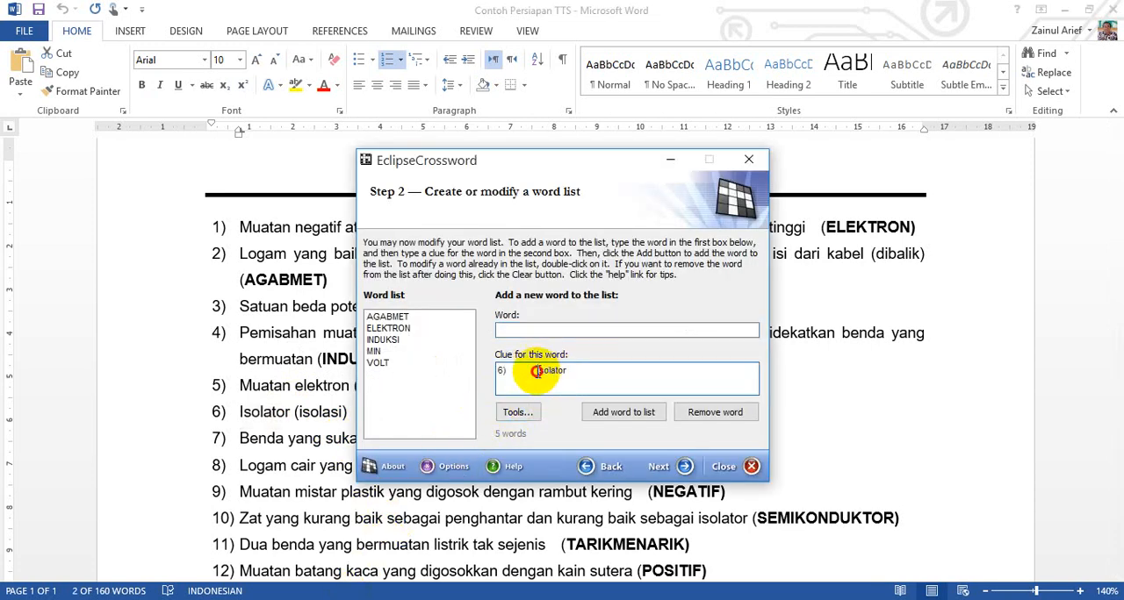
key(BackSpace)
key(BackSpace)
key(BackSpace)
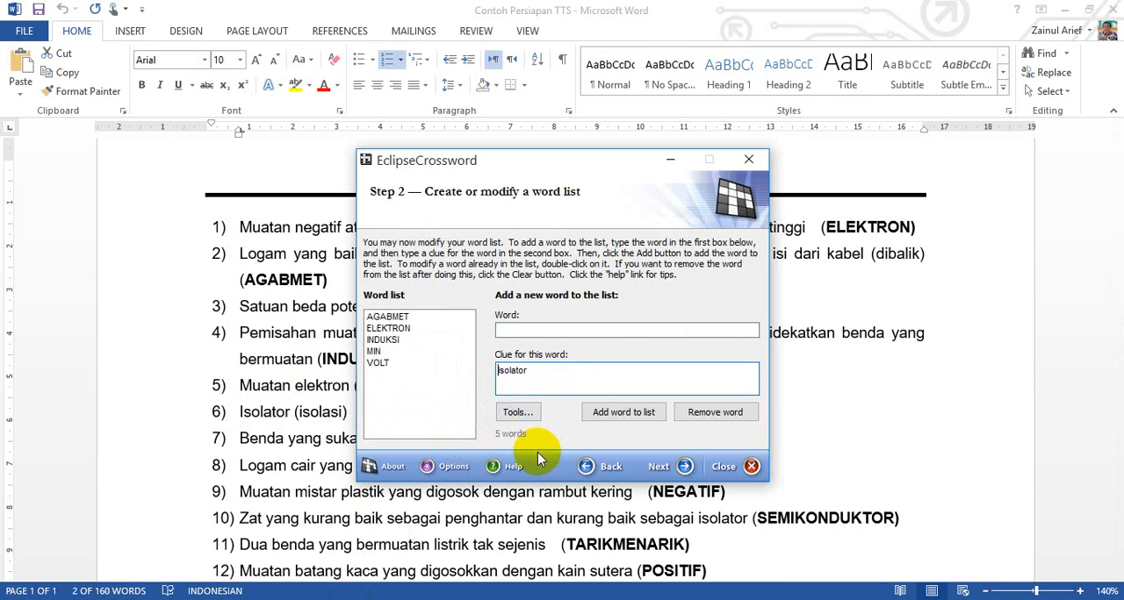
click(283, 467)
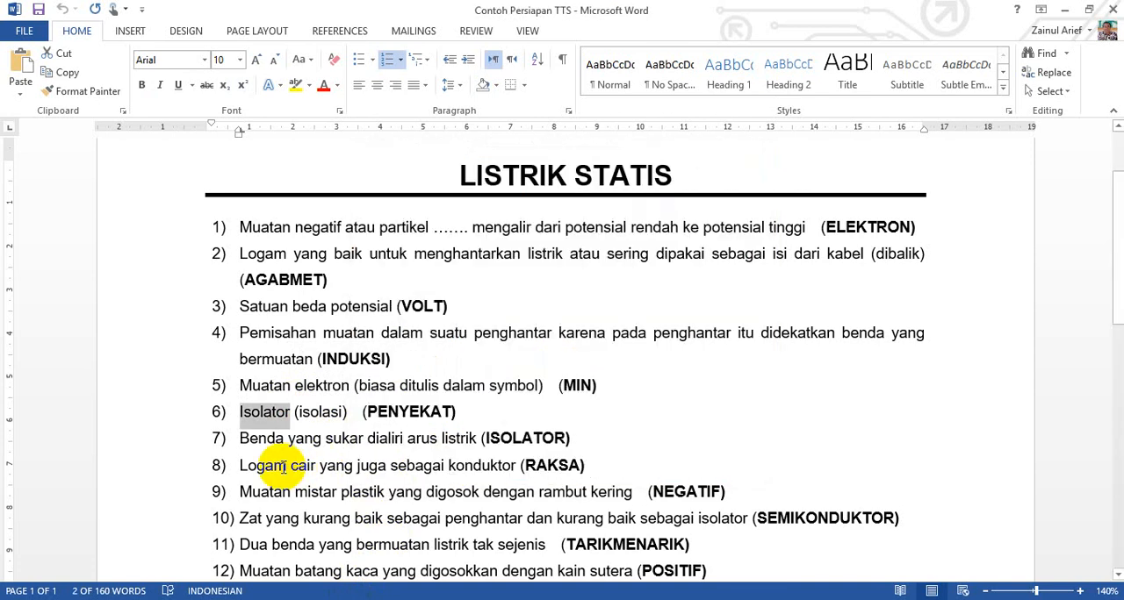
drag(237, 437, 467, 437)
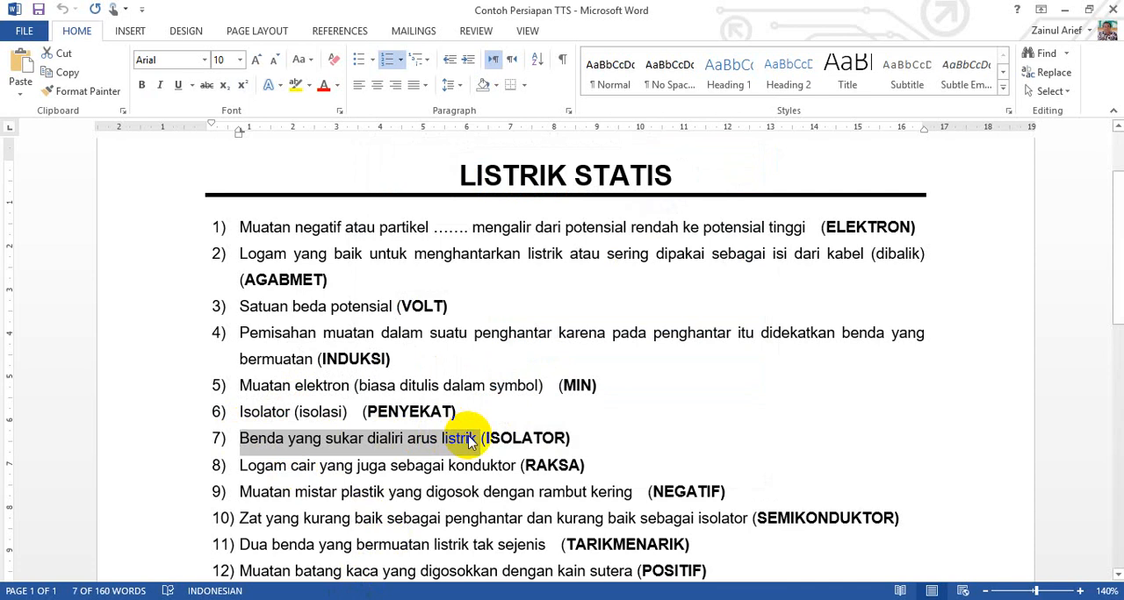
click(368, 599)
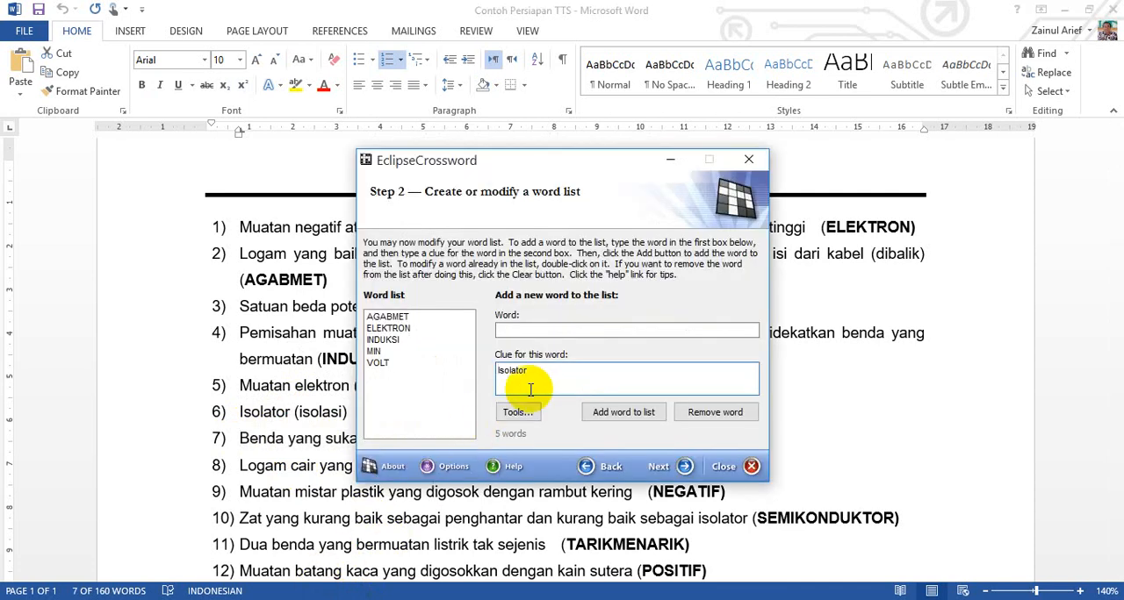
Step: Copy the sixth answer, PENYEKAT, from Word into the wizard's word field and add the entry to the word list
click(288, 471)
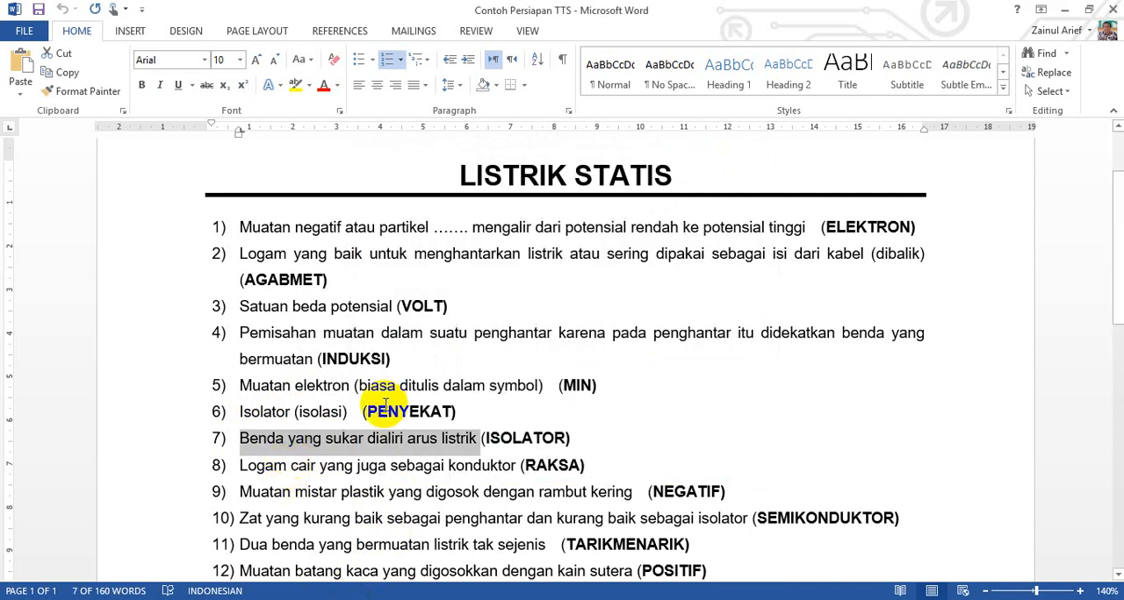
drag(369, 412, 453, 411)
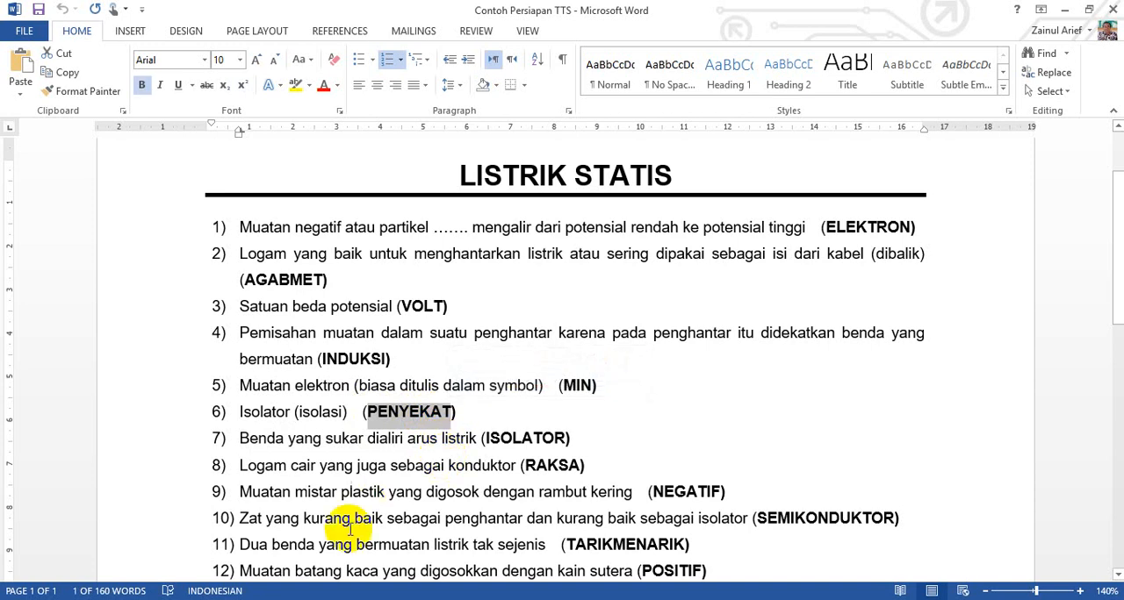
click(353, 599)
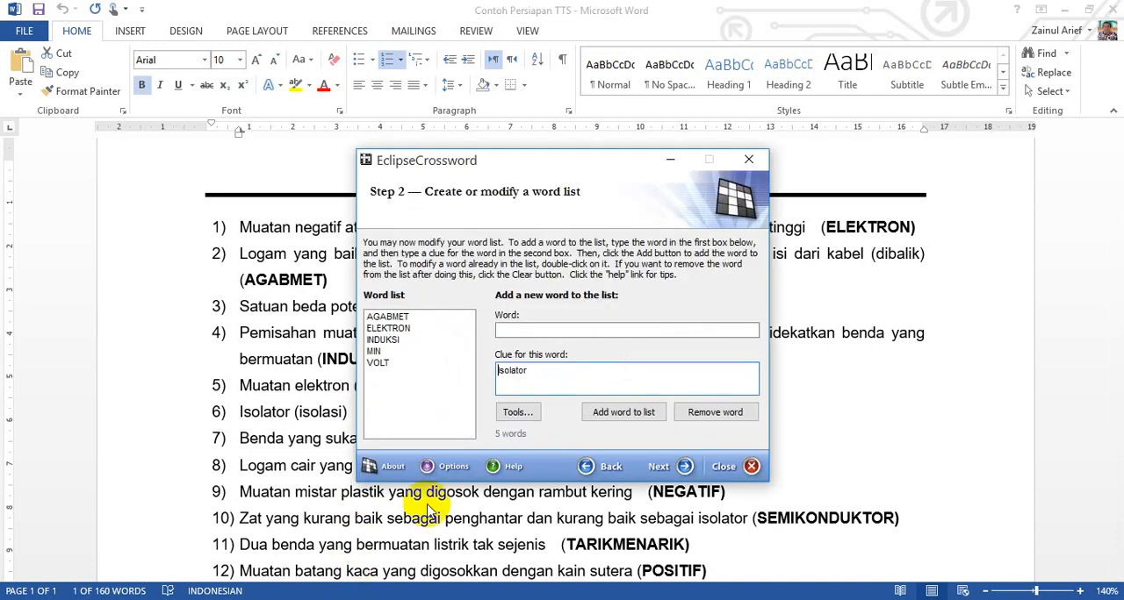
click(546, 330)
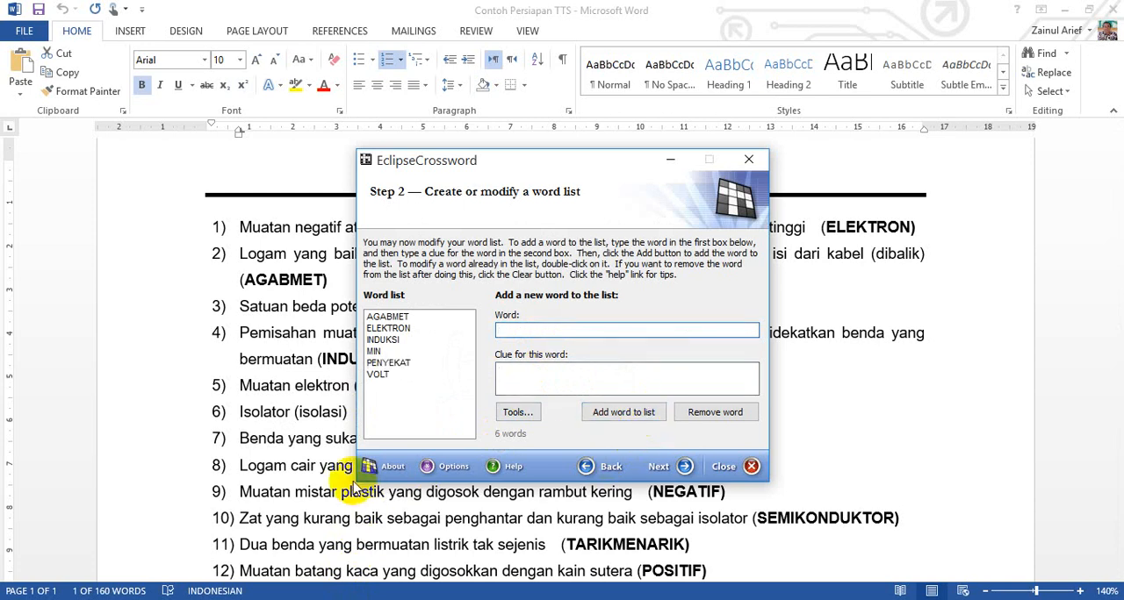
Step: Copy the seventh question's text, "Benda yang sukar dialiri arus listrik", from Word into the wizard's clue field without its leading number
click(320, 490)
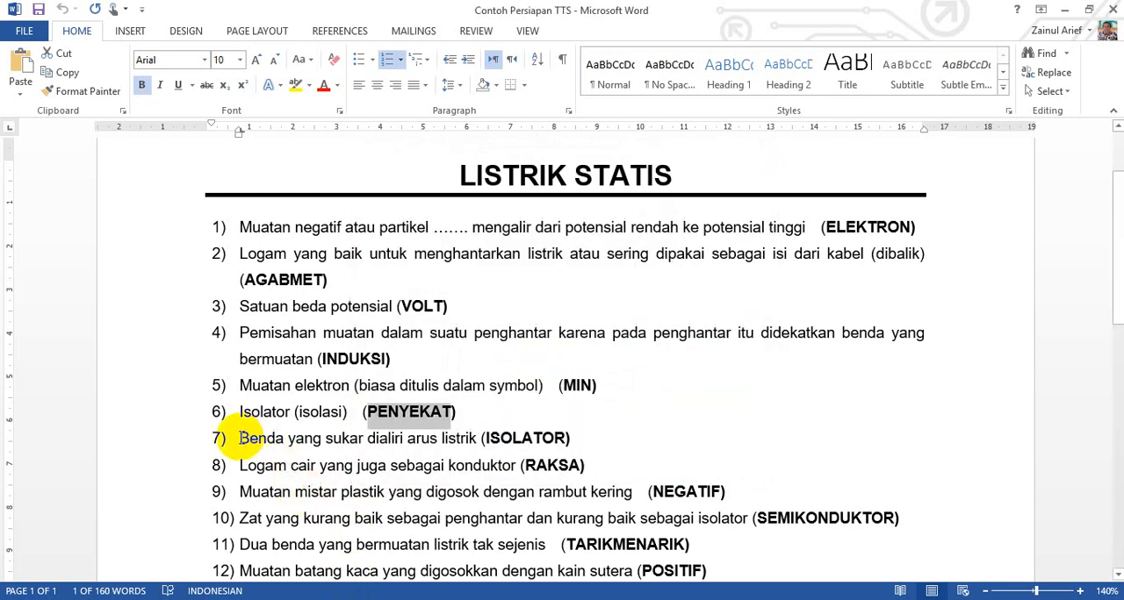
drag(238, 438, 481, 441)
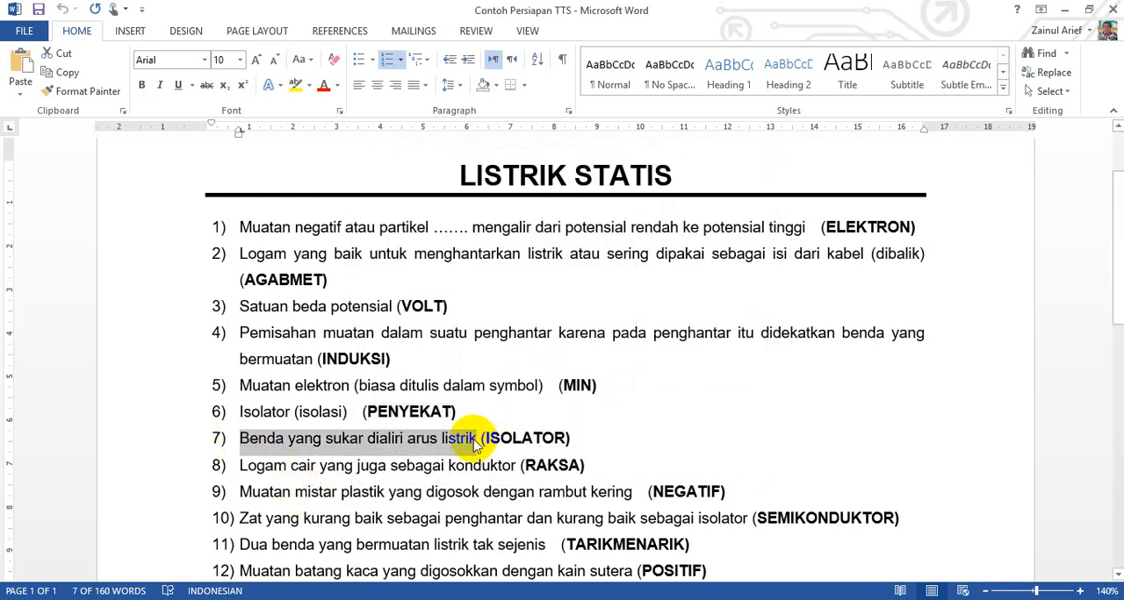
click(344, 599)
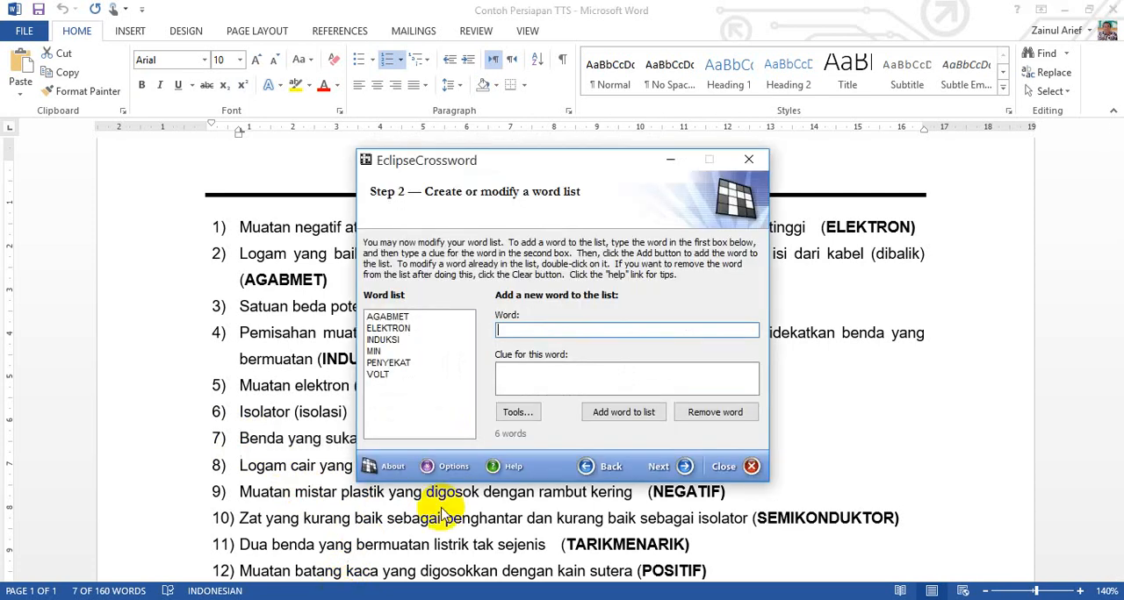
click(543, 377)
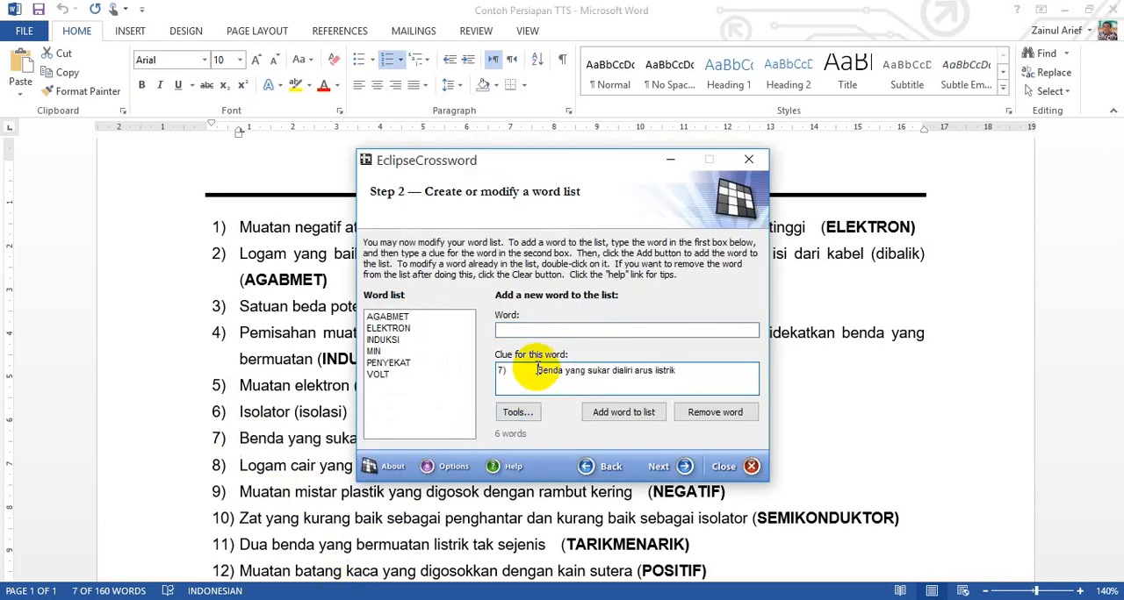
Step: Copy the seventh answer, ISOLATOR, from Word into the wizard's word field and add the entry to the word list
click(288, 599)
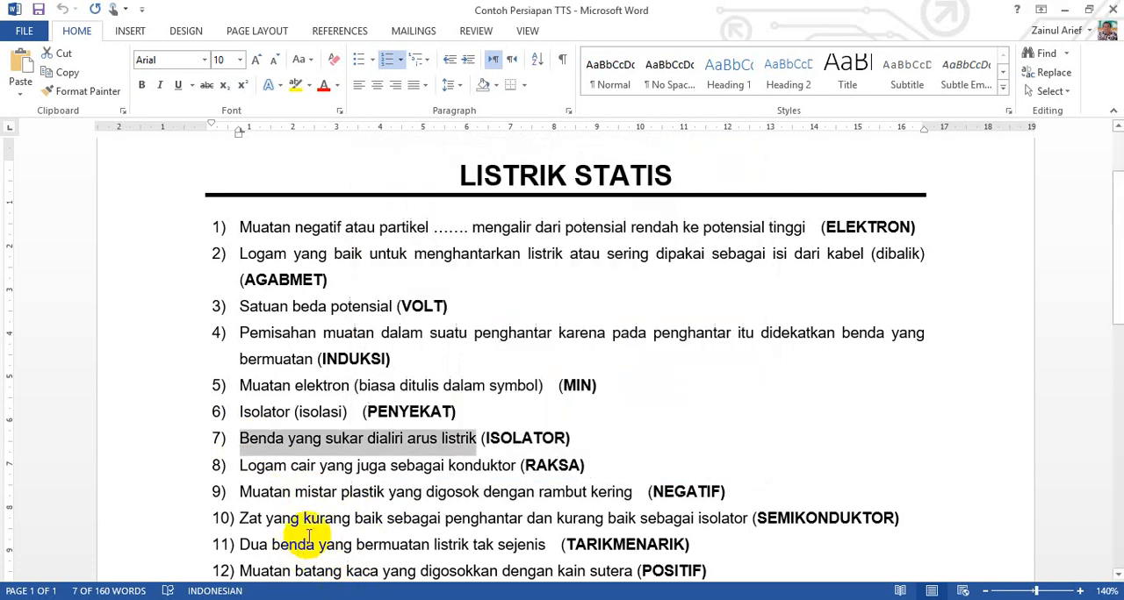
drag(488, 438, 559, 441)
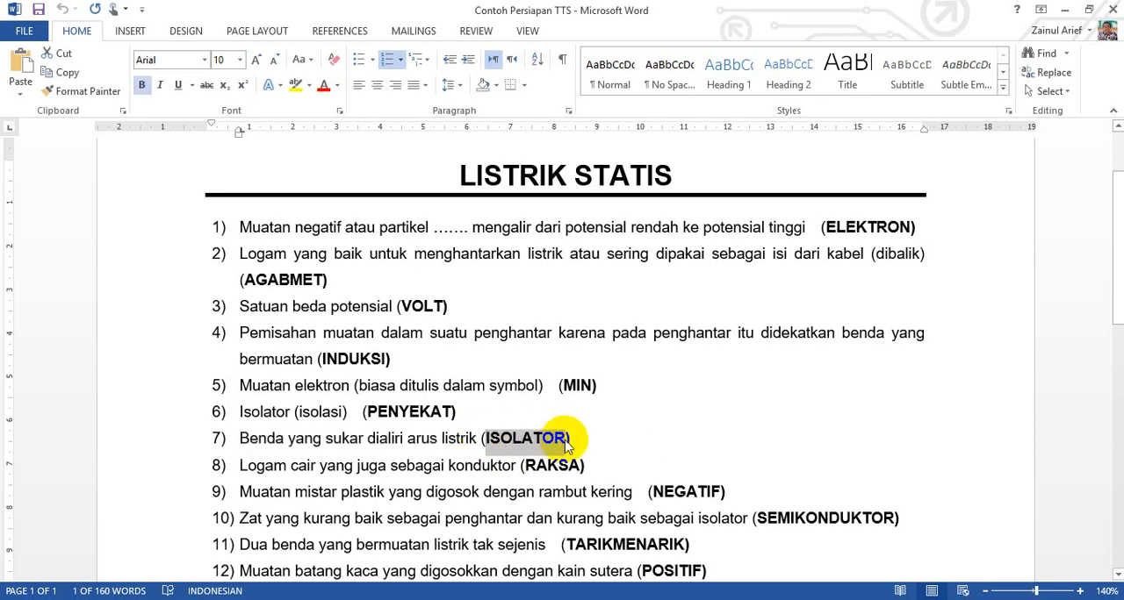
click(290, 599)
click(554, 328)
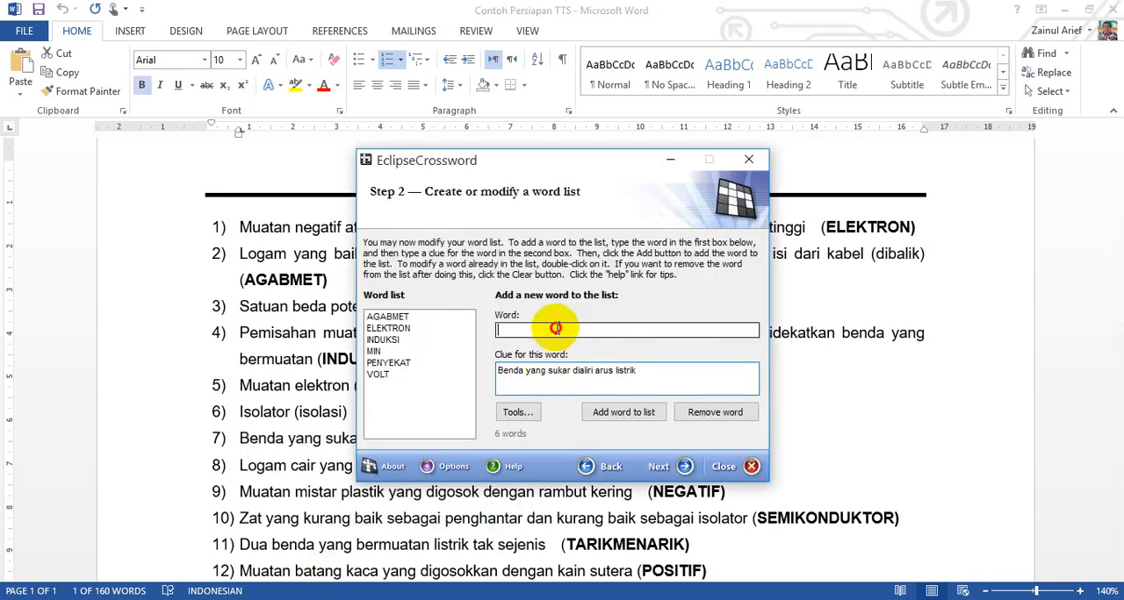
click(620, 411)
Step: Copy the eighth question's text, "Logam cair yang juga sebagai konduktor", from Word into the wizard's clue field without its leading number
click(364, 537)
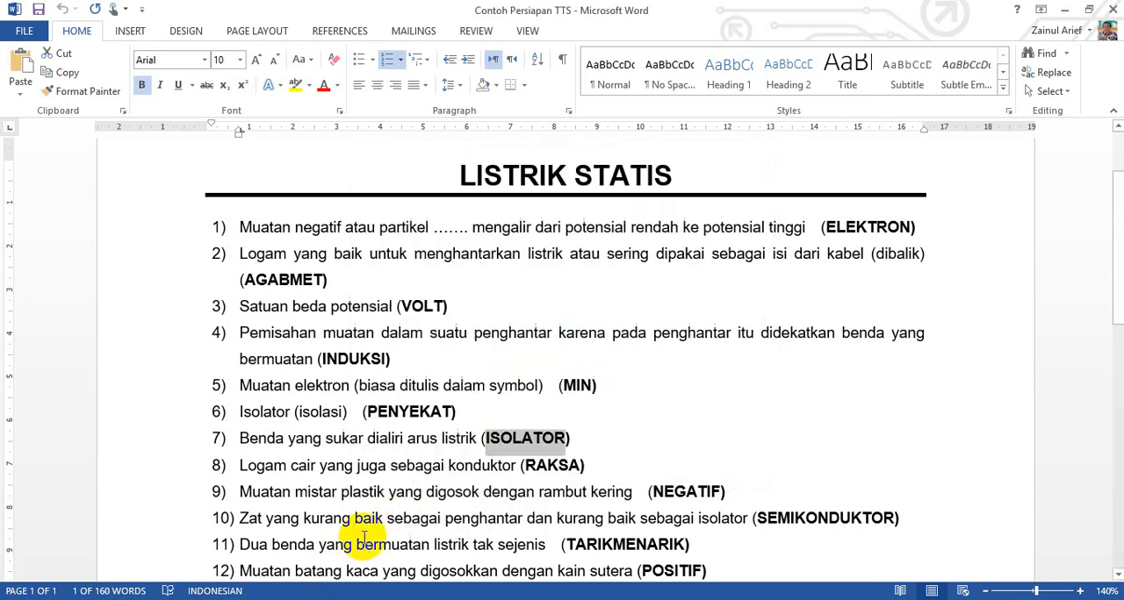
scroll(358, 532, down, 1)
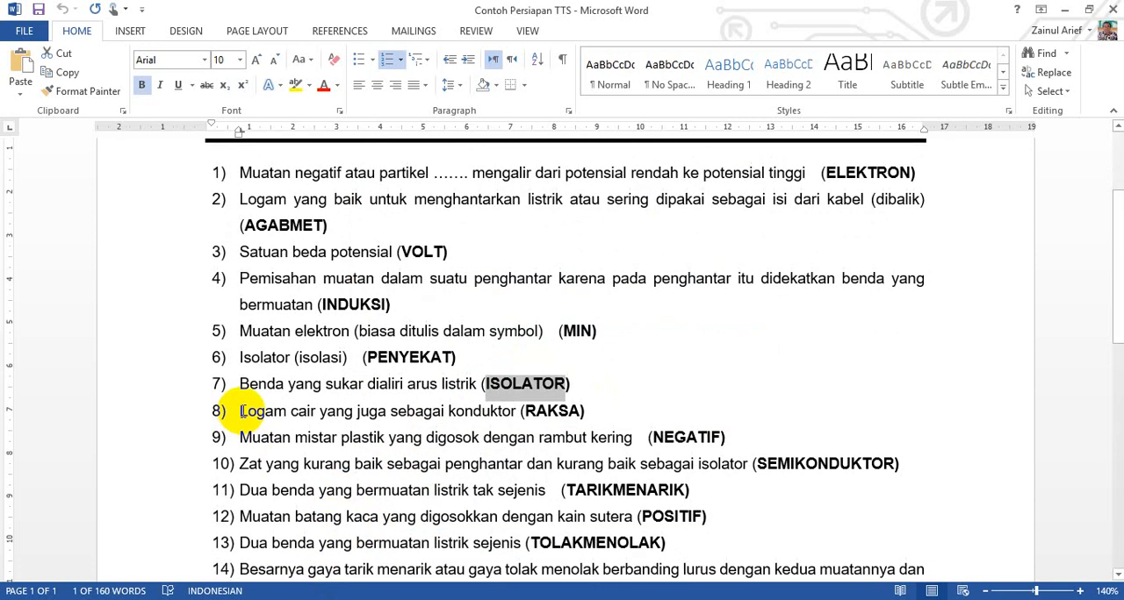
drag(242, 410, 487, 411)
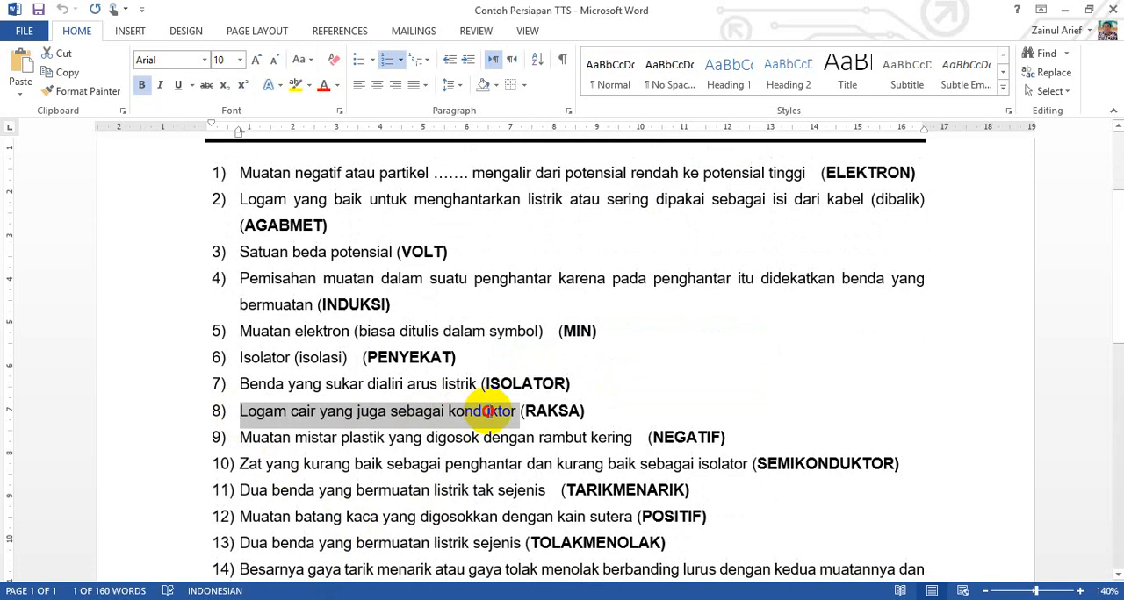
click(407, 598)
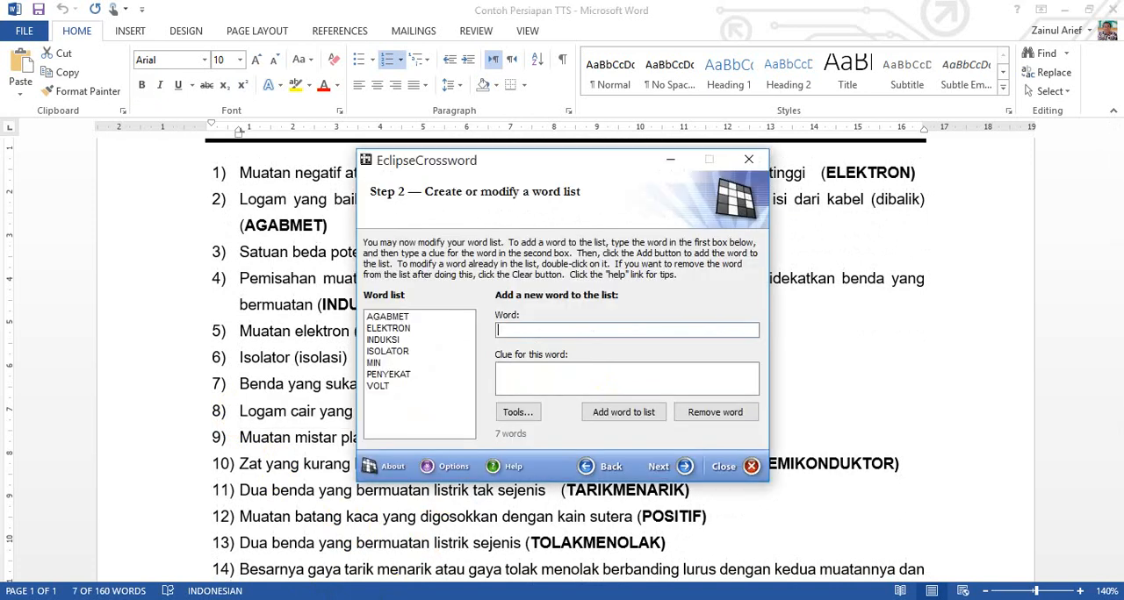
click(624, 374)
text(8)	Logam cair yang juga sebagai konduktor)
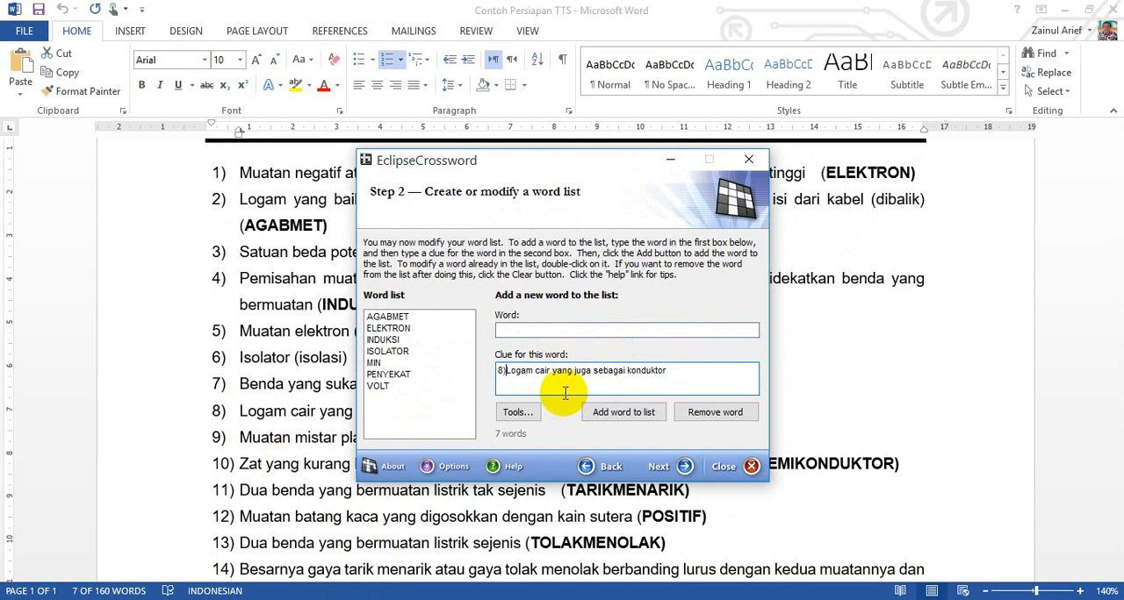
Step: Copy the eighth answer, RAKSA, from Word into the wizard's word field and add the entry to the word list
click(307, 449)
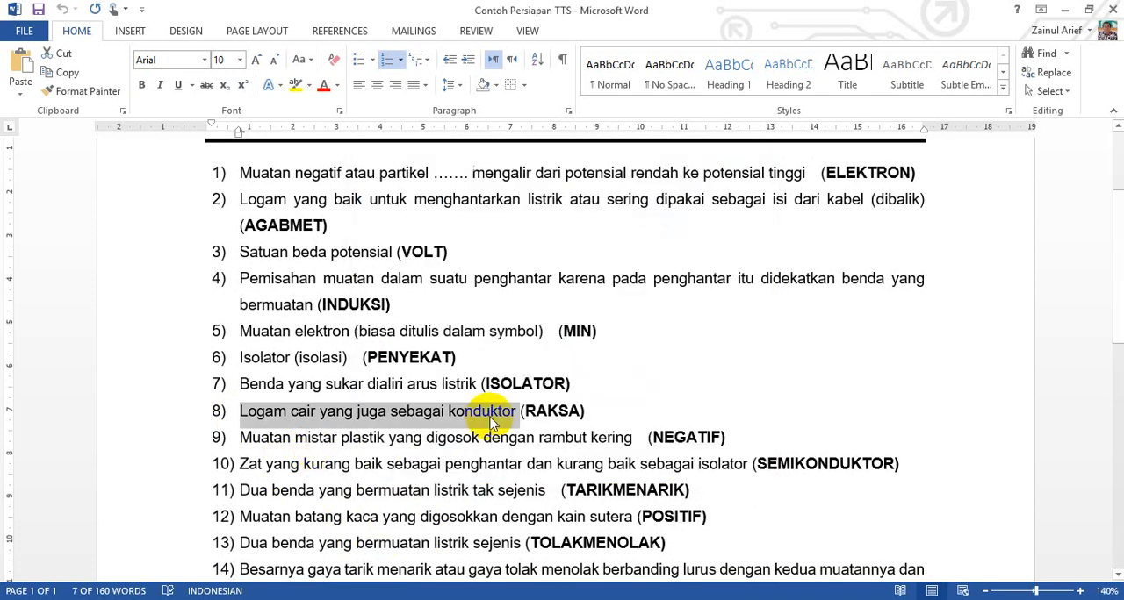
drag(525, 410, 572, 409)
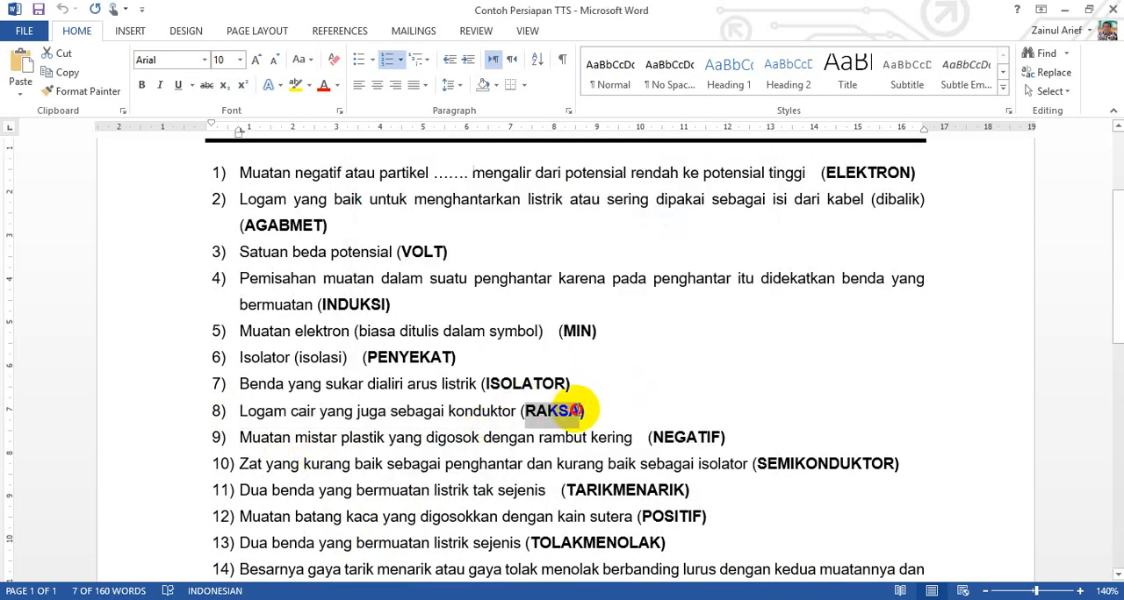
click(406, 599)
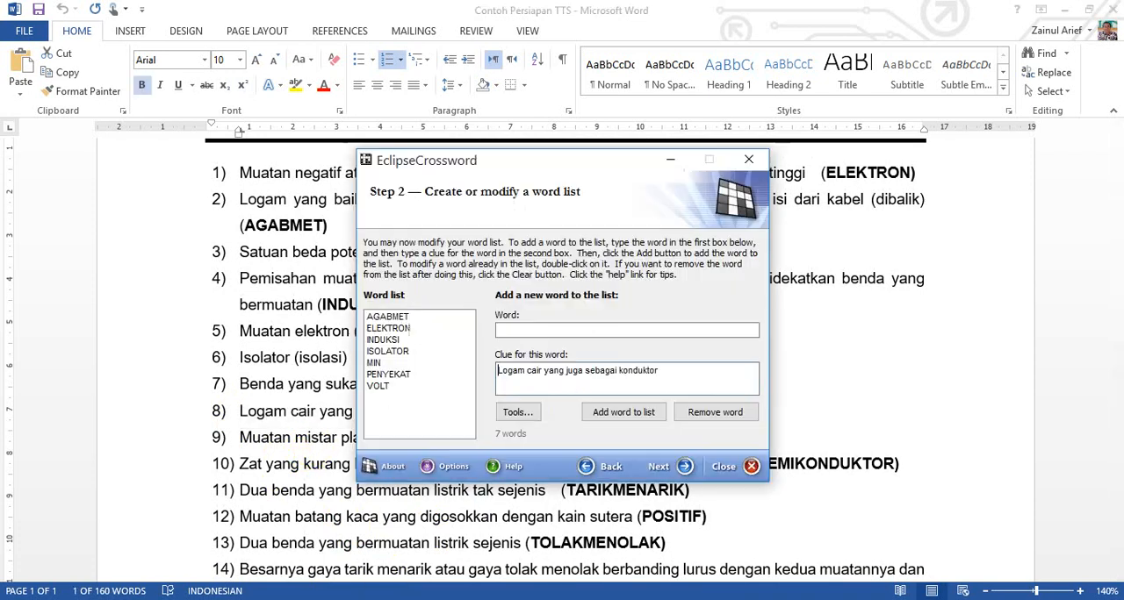
click(578, 328)
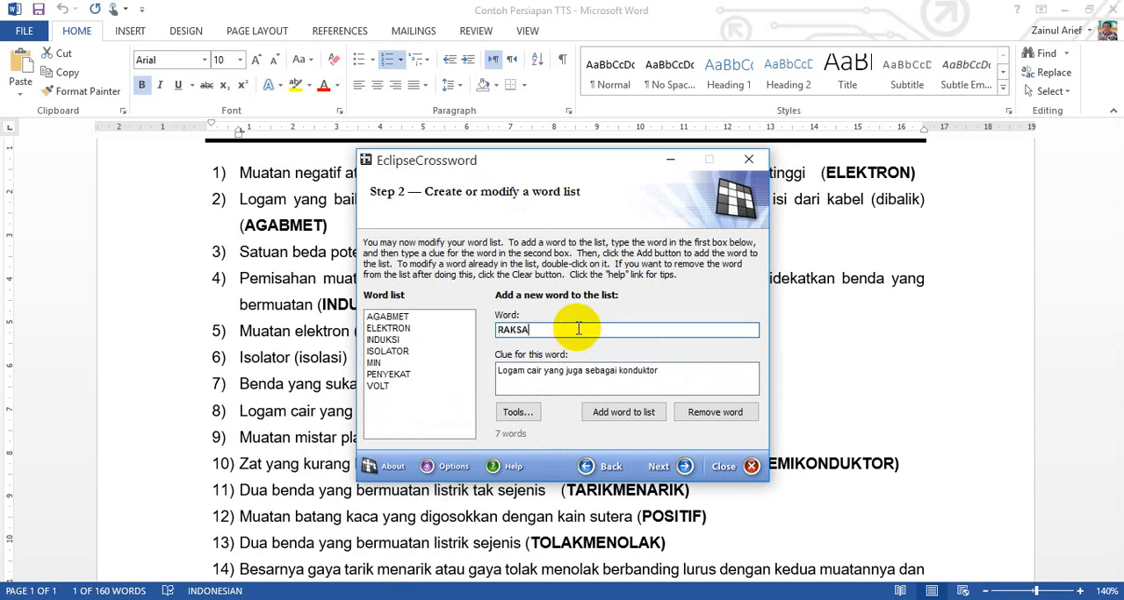
click(621, 415)
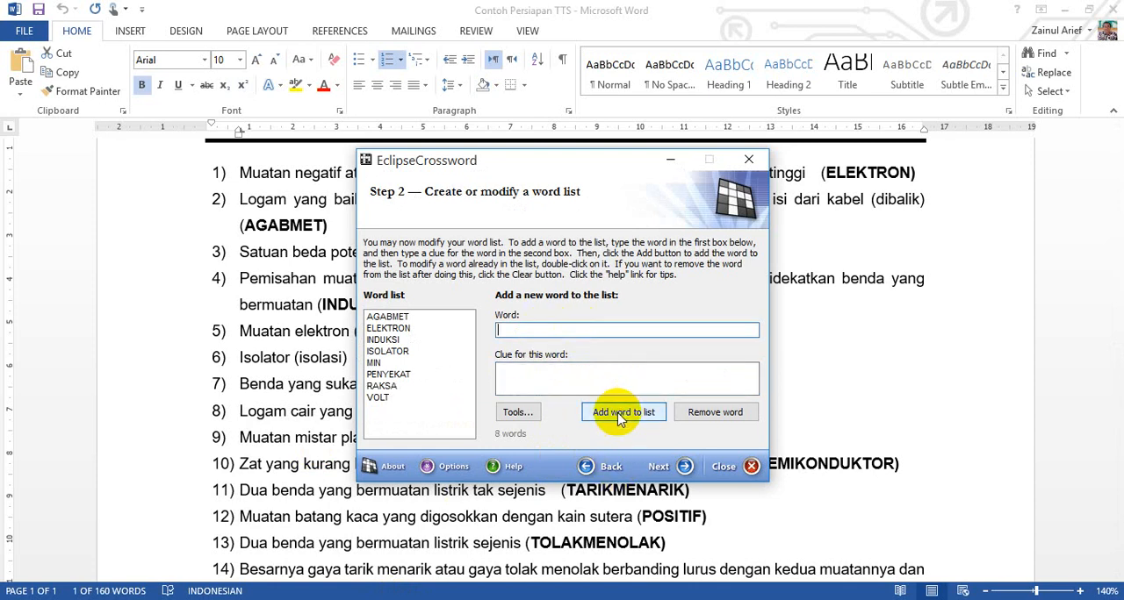
Step: Copy the ninth question's text, "Muatan mistar plastik yang digosok dengan rambut kering", from Word into the wizard's clue field without its leading number
click(333, 501)
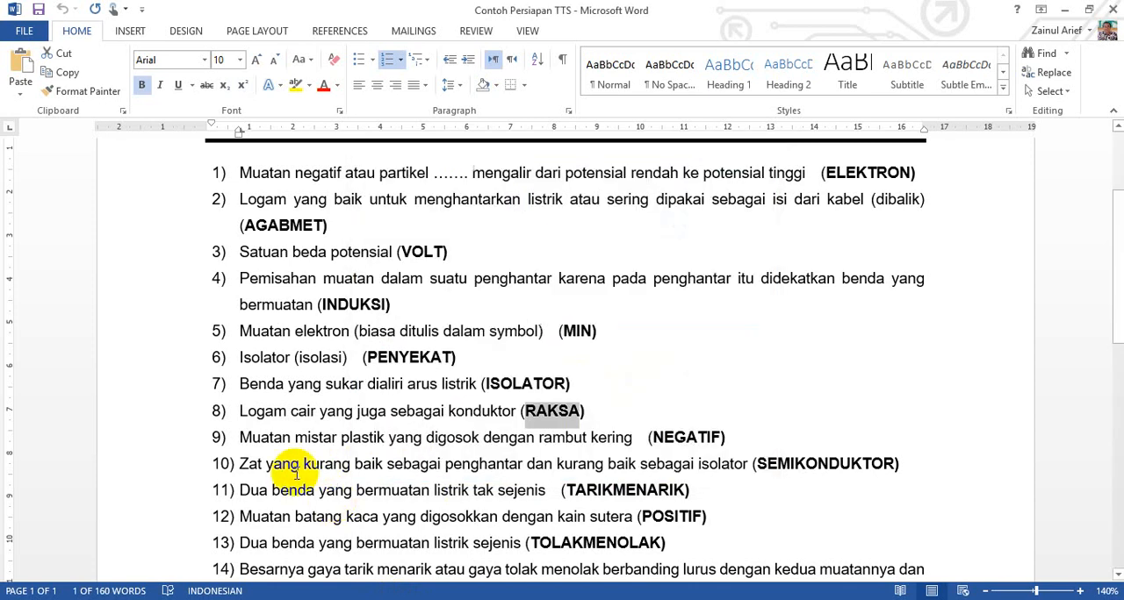
drag(238, 435, 611, 442)
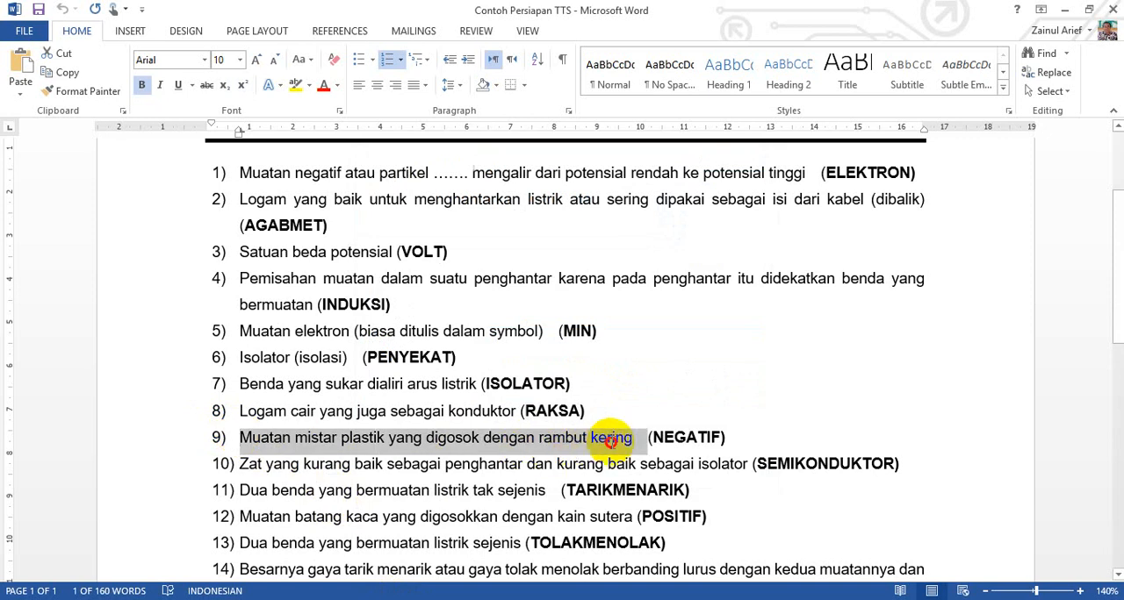
click(408, 599)
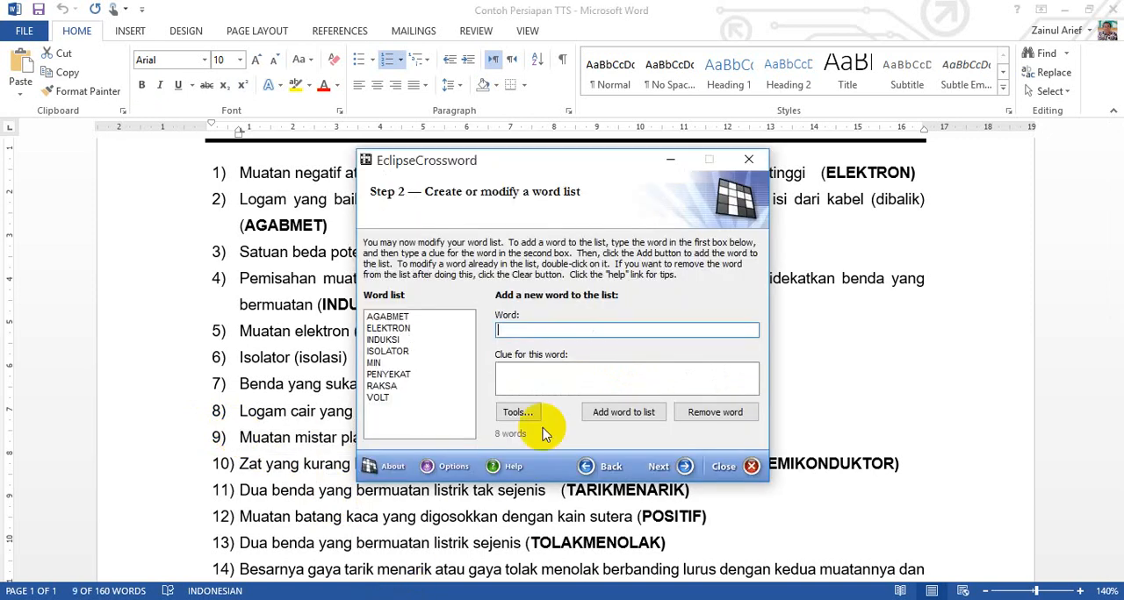
click(540, 374)
text(9)\tMuatan mistar plastik yang digosok dengan rambut kering)
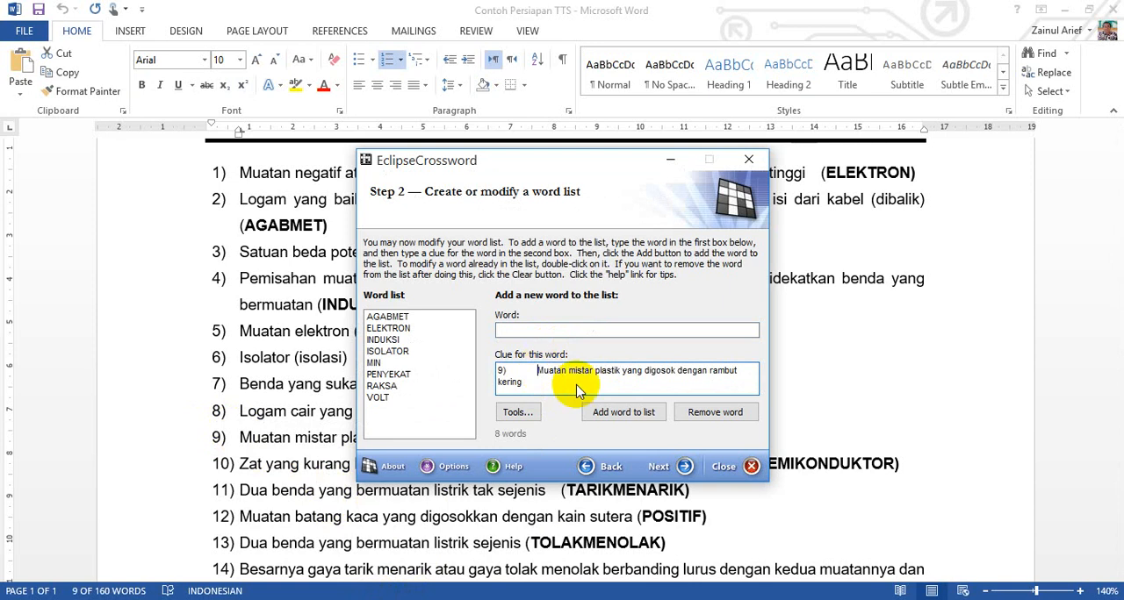
key(BackSpace)
key(BackSpace)
key(BackSpace)
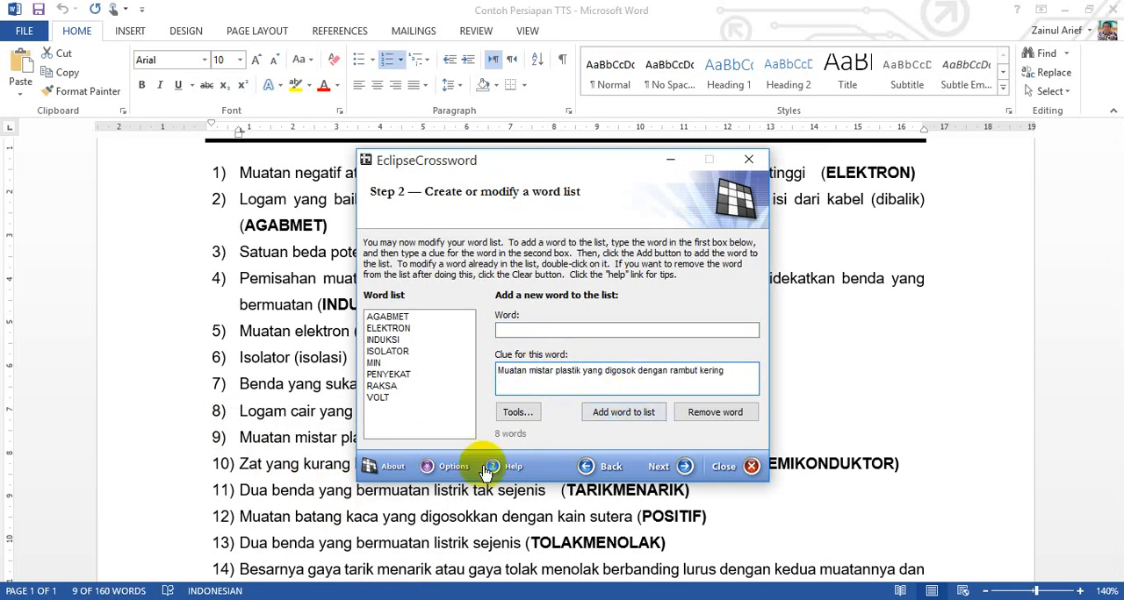
Step: Copy the ninth answer, NEGATIF, from Word into the wizard's word field and add the entry to the word list
click(313, 505)
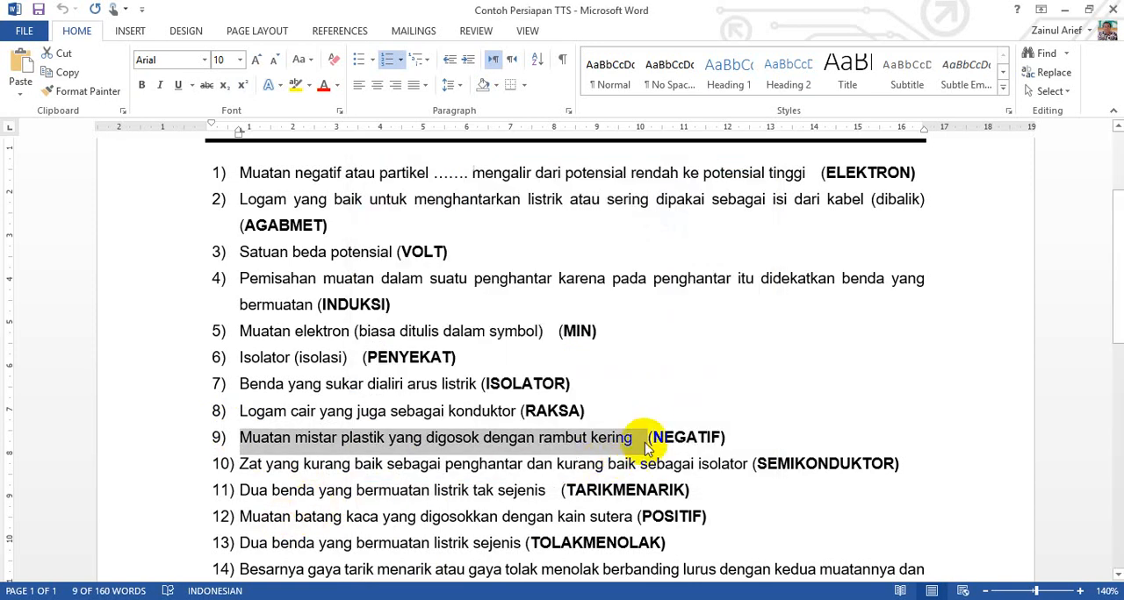
drag(650, 437, 715, 437)
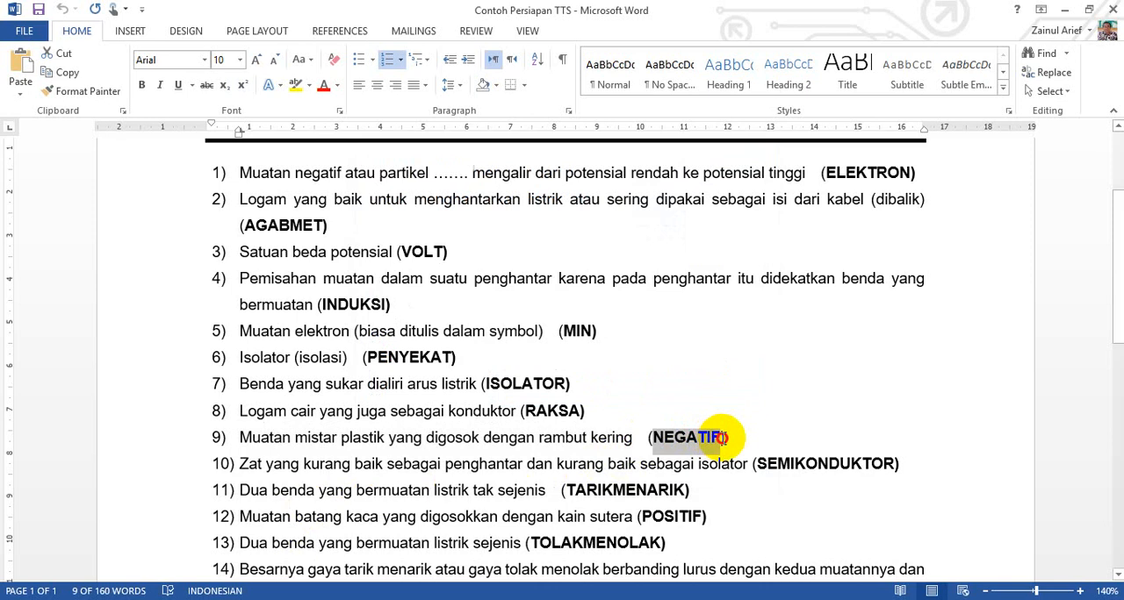
click(386, 599)
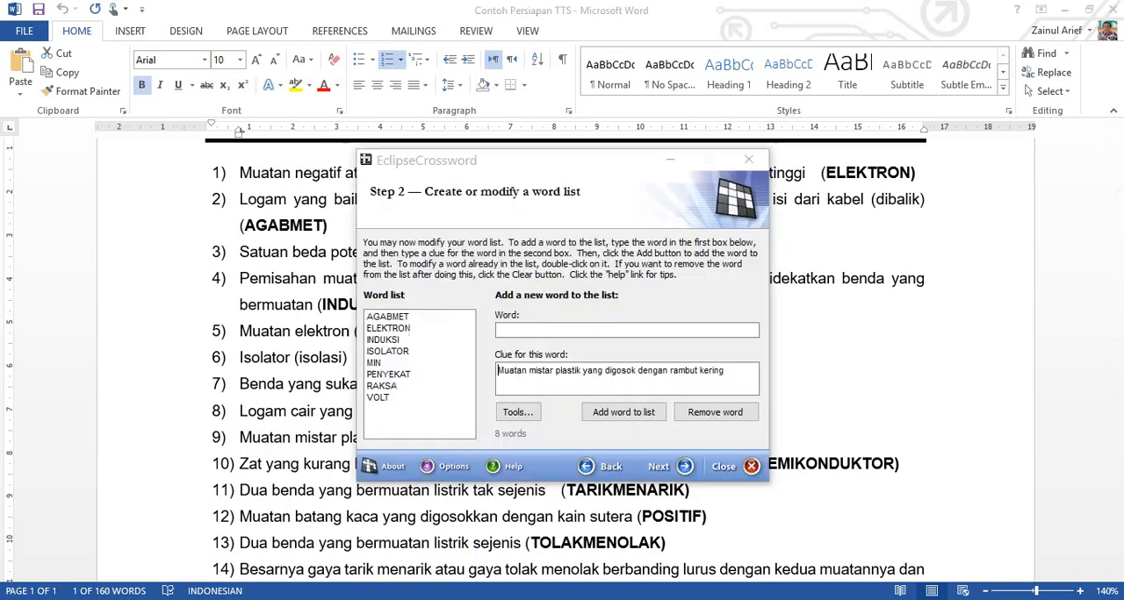
click(577, 328)
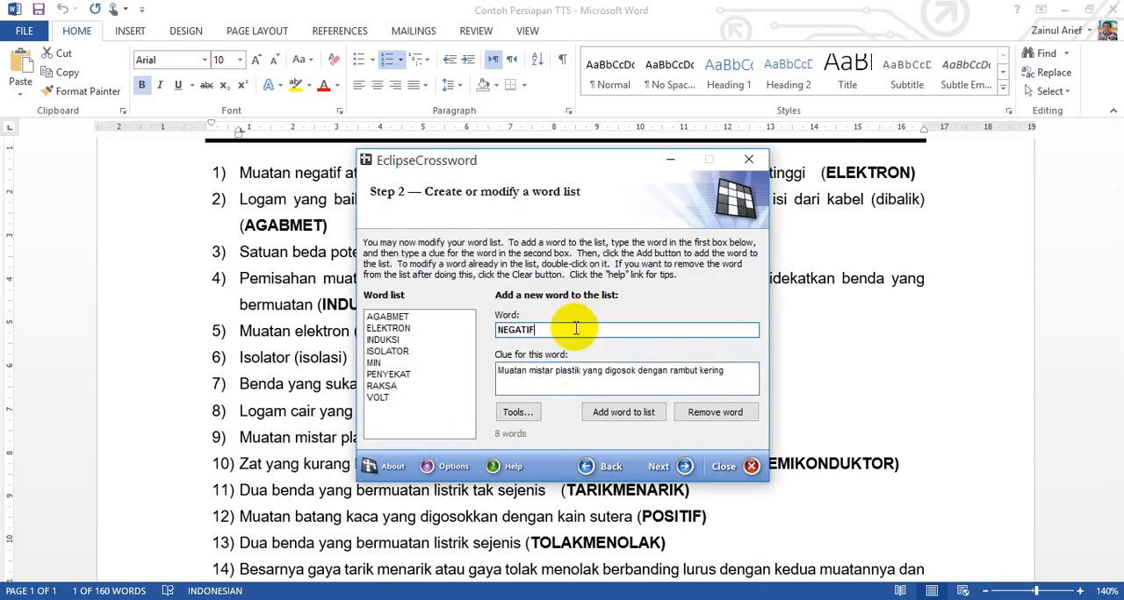
click(619, 411)
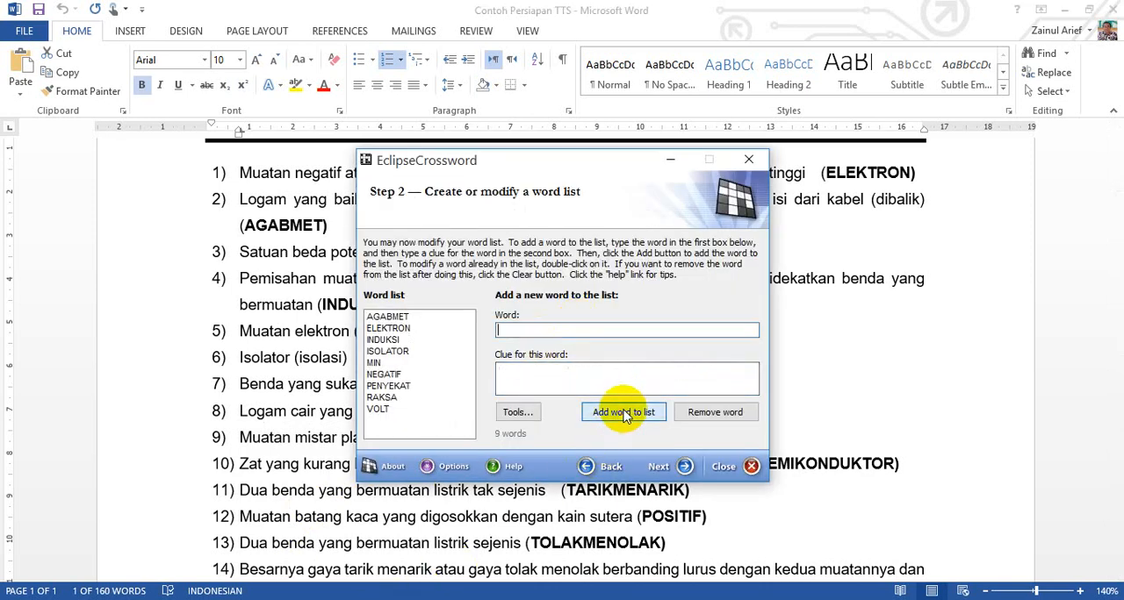
Step: Copy the tenth question's text, "Zat yang kurang baik sebagai penghantar dan kurang baik sebagai isolator", from Word into the wizard's clue field without its leading number
click(362, 513)
scroll(325, 483, down, 1)
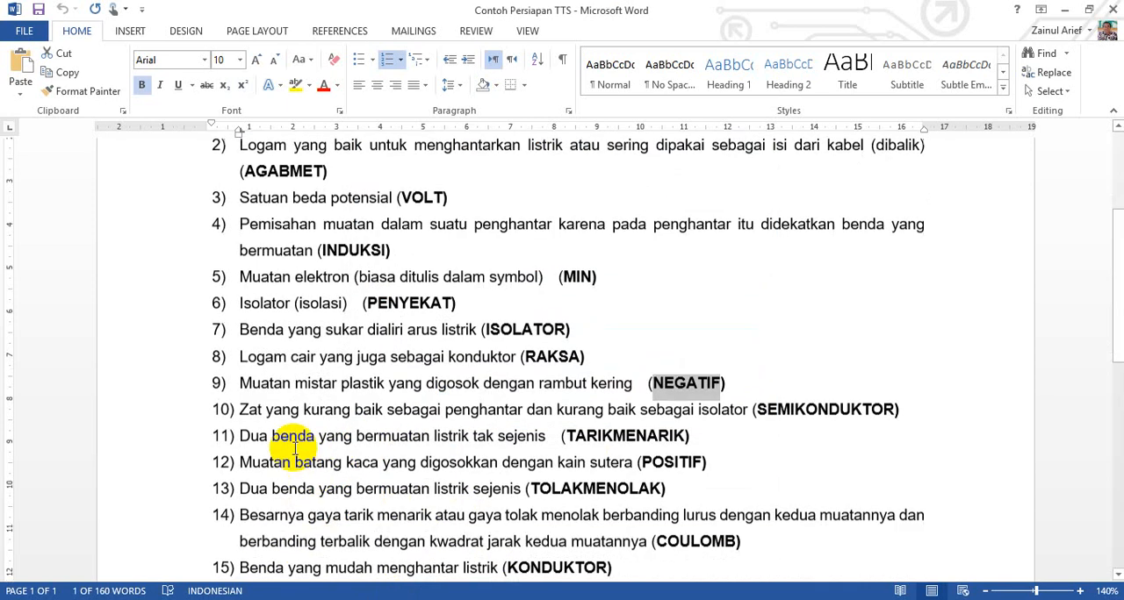
drag(245, 410, 715, 411)
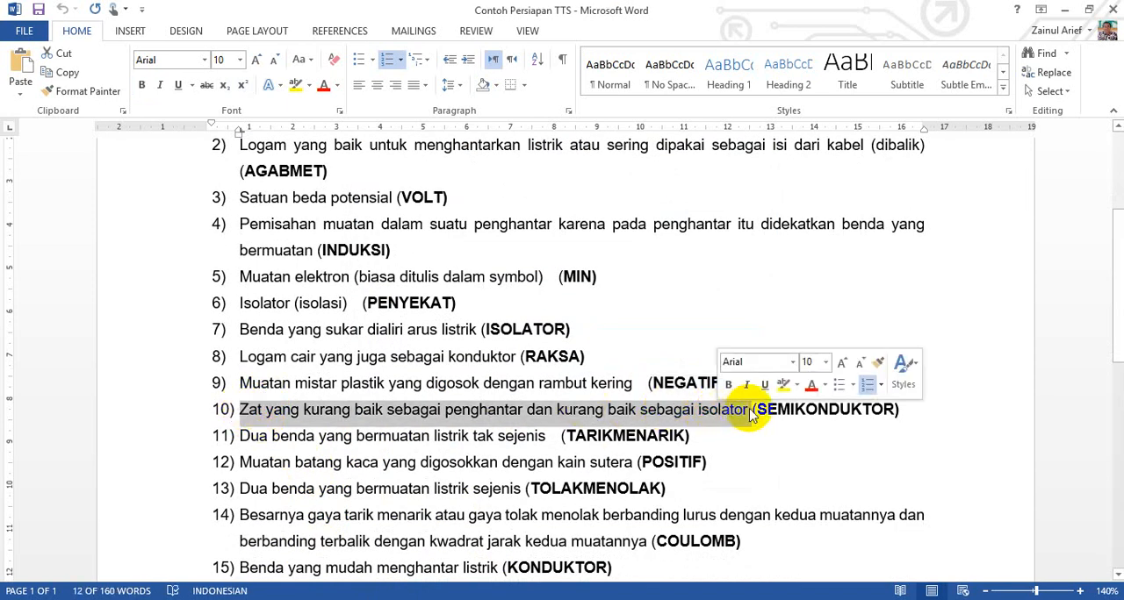
click(410, 599)
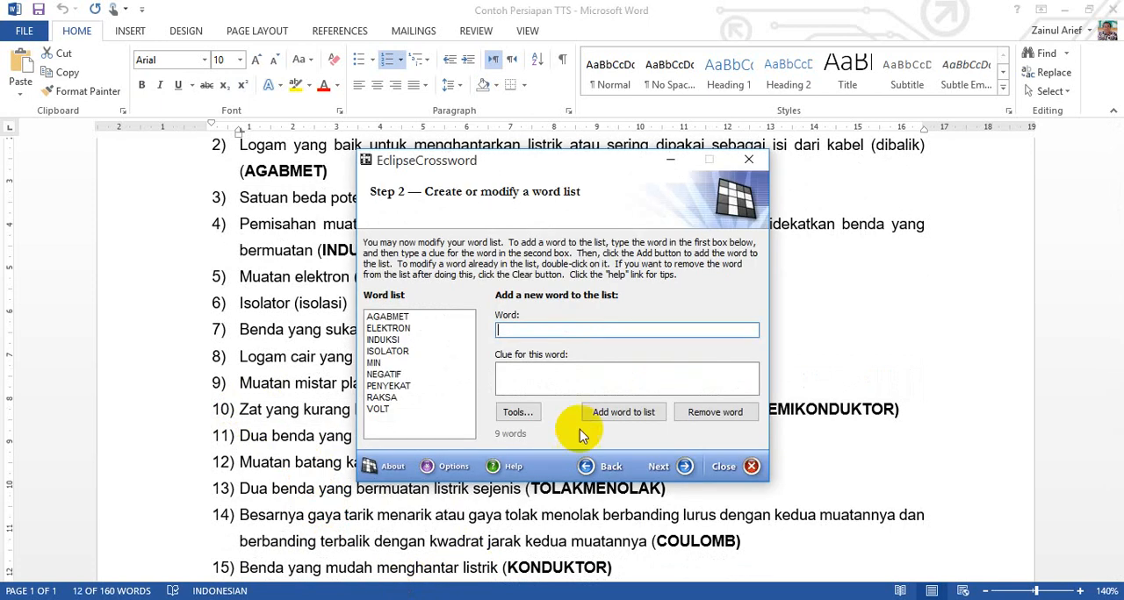
click(582, 377)
text(10)	Zat yang kurang baik sebagai penghantar dan kurang baik sebagai isolator)
click(538, 370)
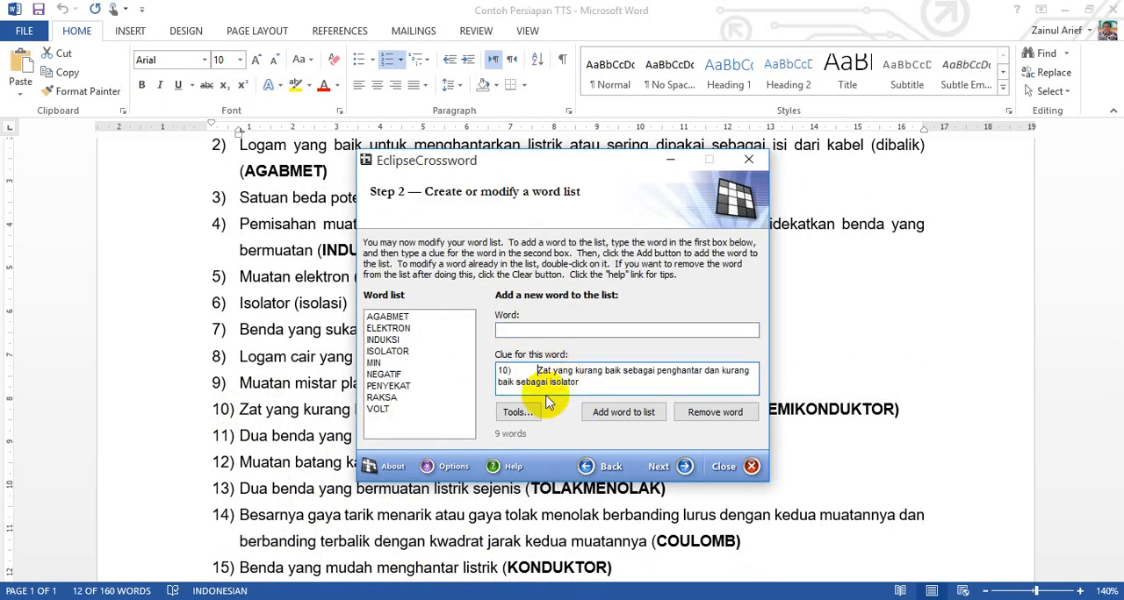
key(BackSpace)
key(BackSpace)
key(BackSpace)
key(BackSpace)
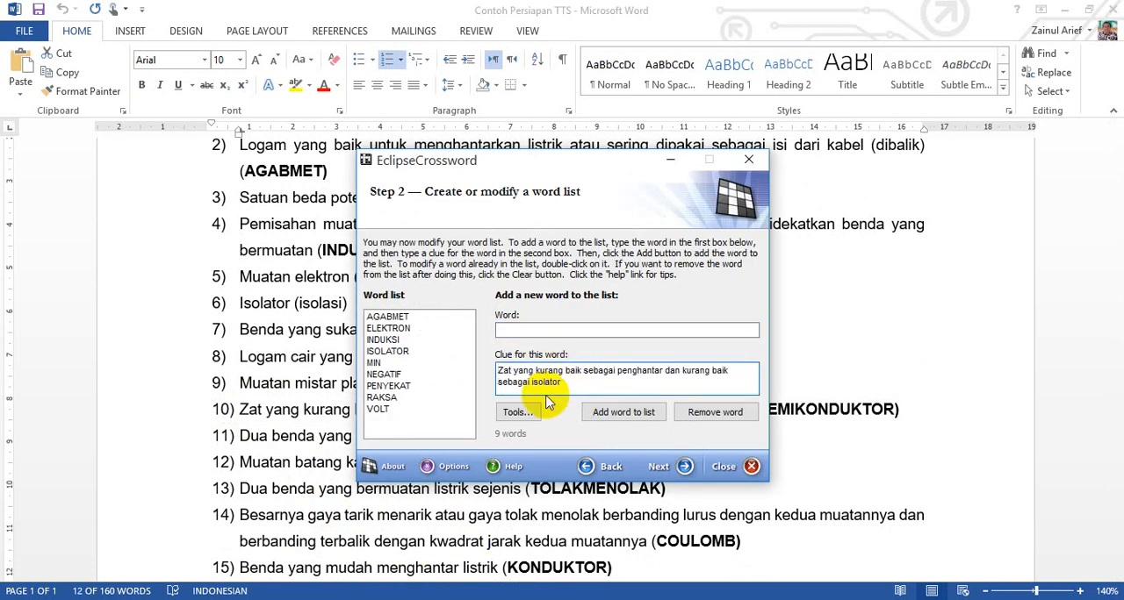
Step: Copy the tenth answer, SEMIKONDUKTOR, from Word into the wizard's word field and add the entry to the word list
click(272, 547)
click(762, 409)
drag(762, 409, 850, 409)
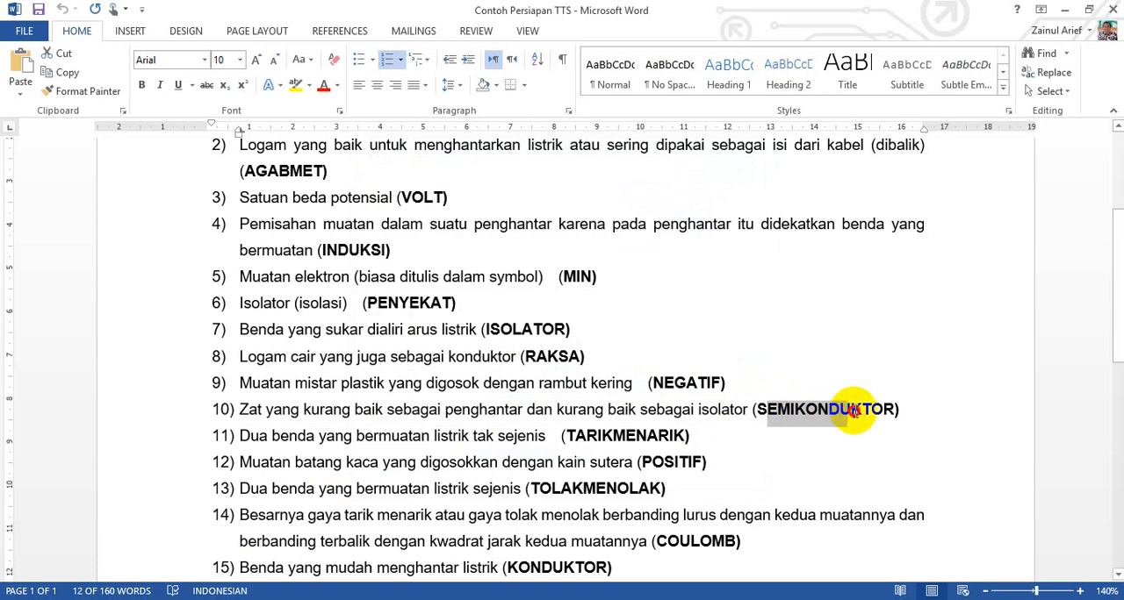
drag(761, 409, 887, 409)
key(ctrl+c)
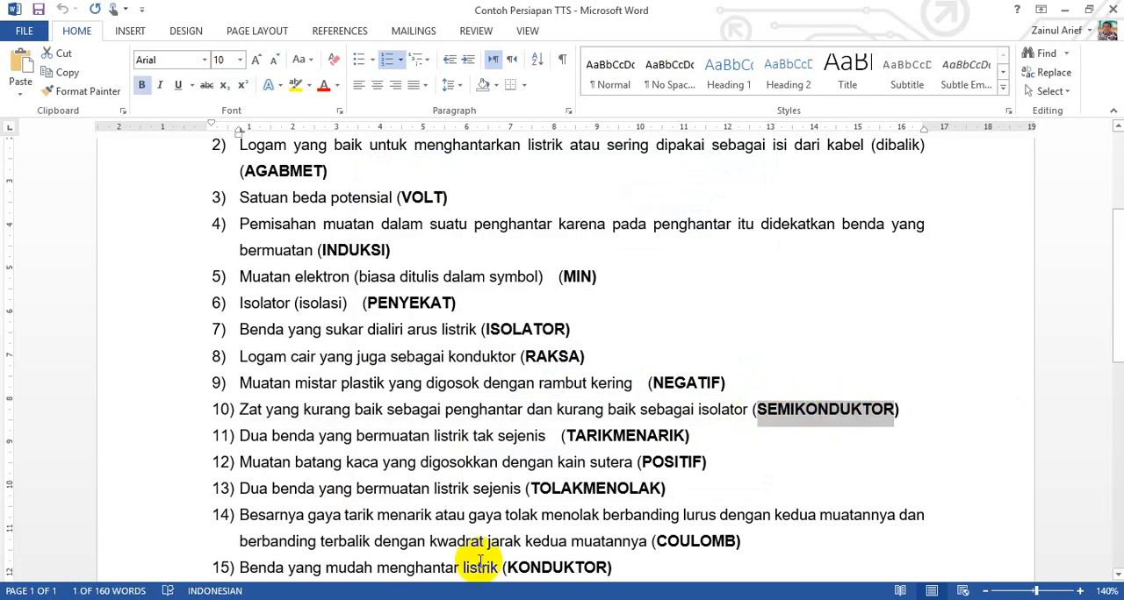
click(429, 599)
click(546, 330)
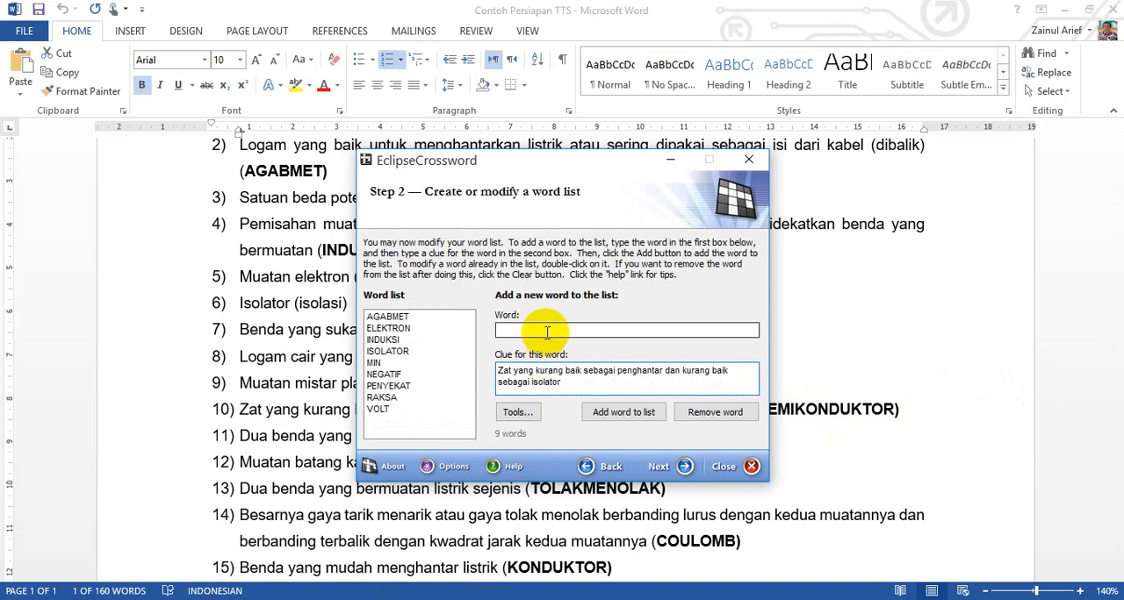
click(326, 510)
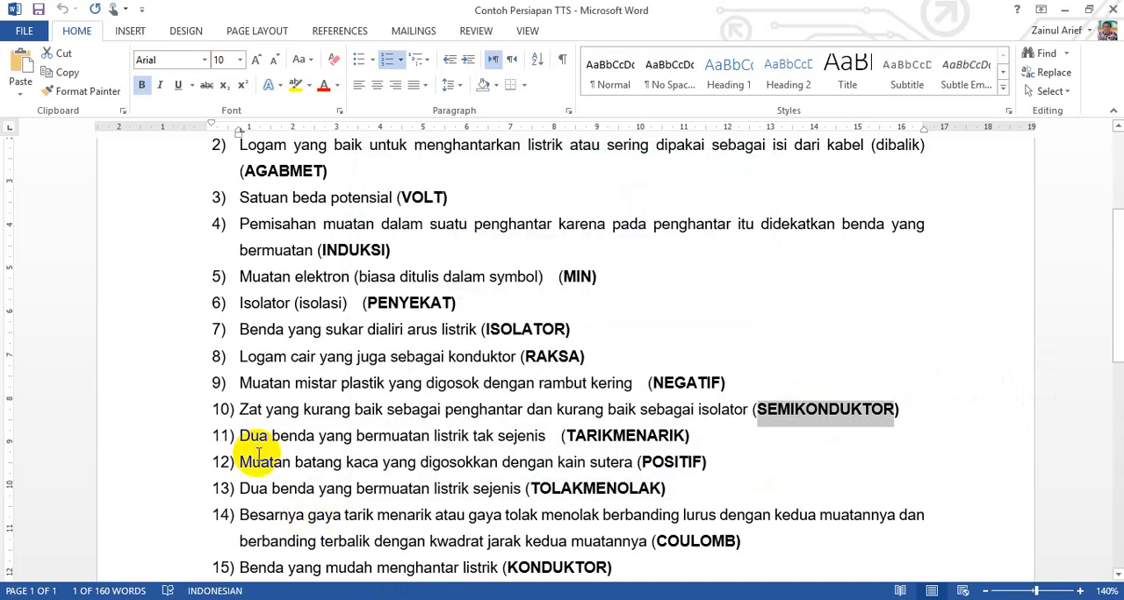
key(alt+Tab)
key(ctrl+v)
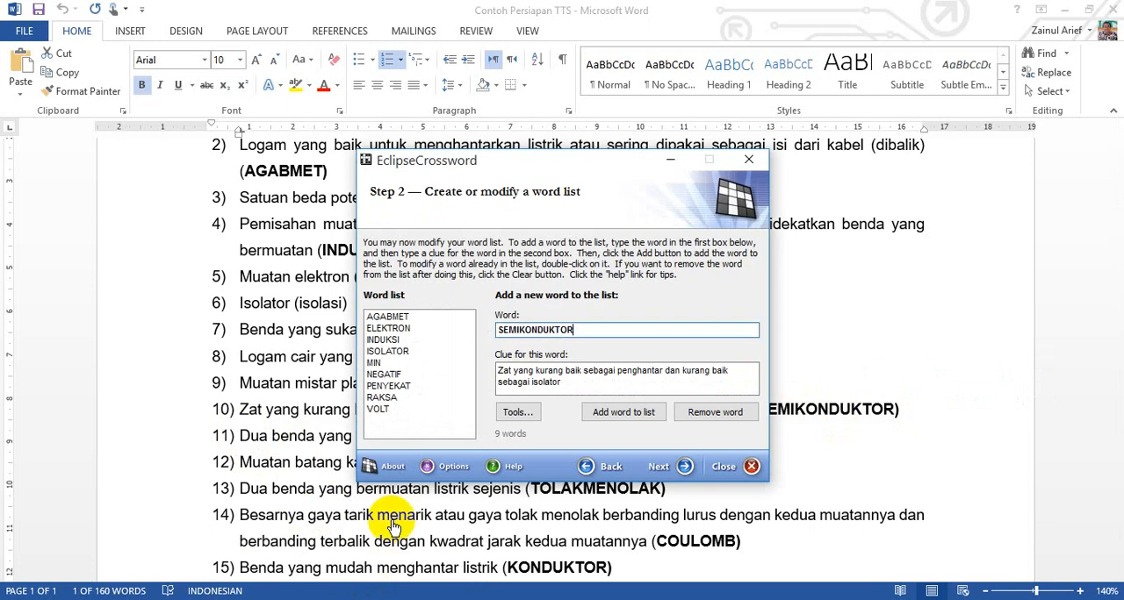
click(621, 413)
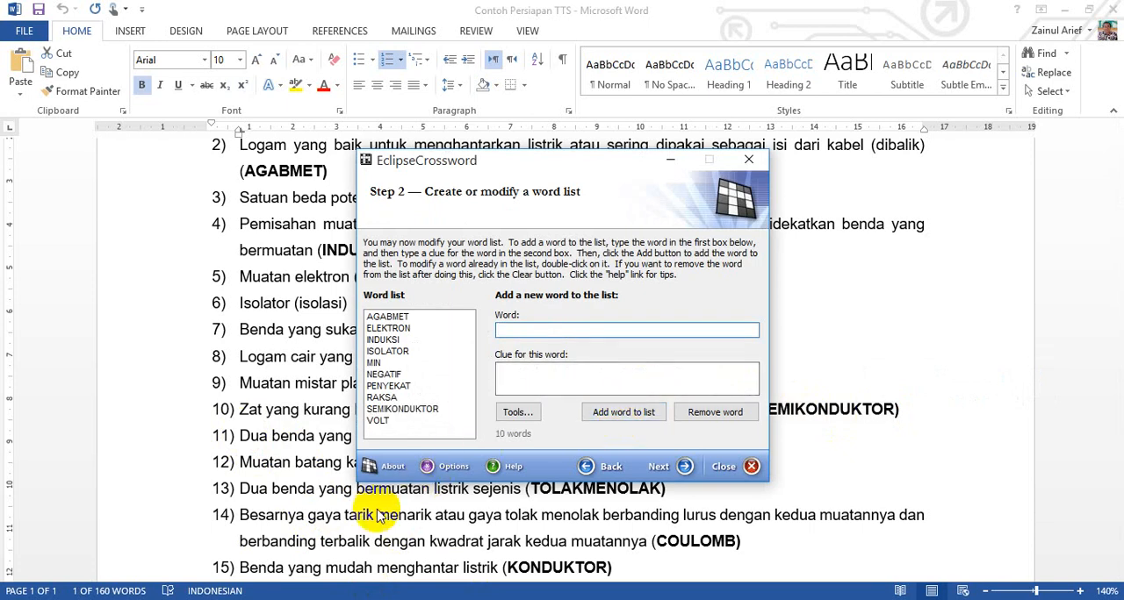
Step: Copy the eleventh question's text, "Dua benda yang bermuatan listrik tak sejenis", from Word into the wizard's clue field without its leading number
key(alt+Tab)
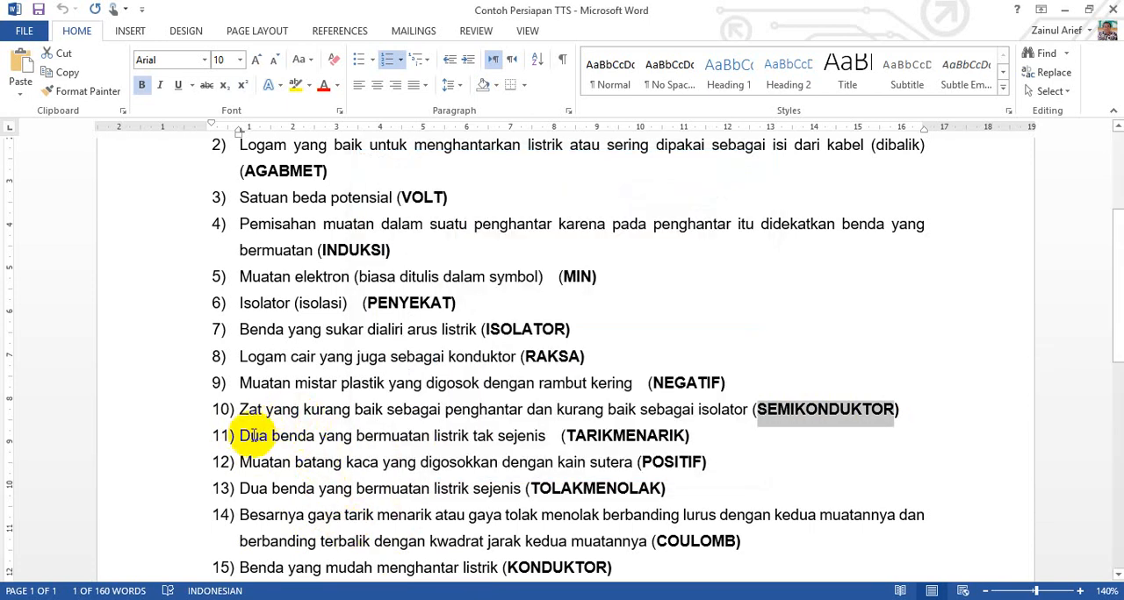
drag(243, 436, 530, 435)
key(ctrl+c)
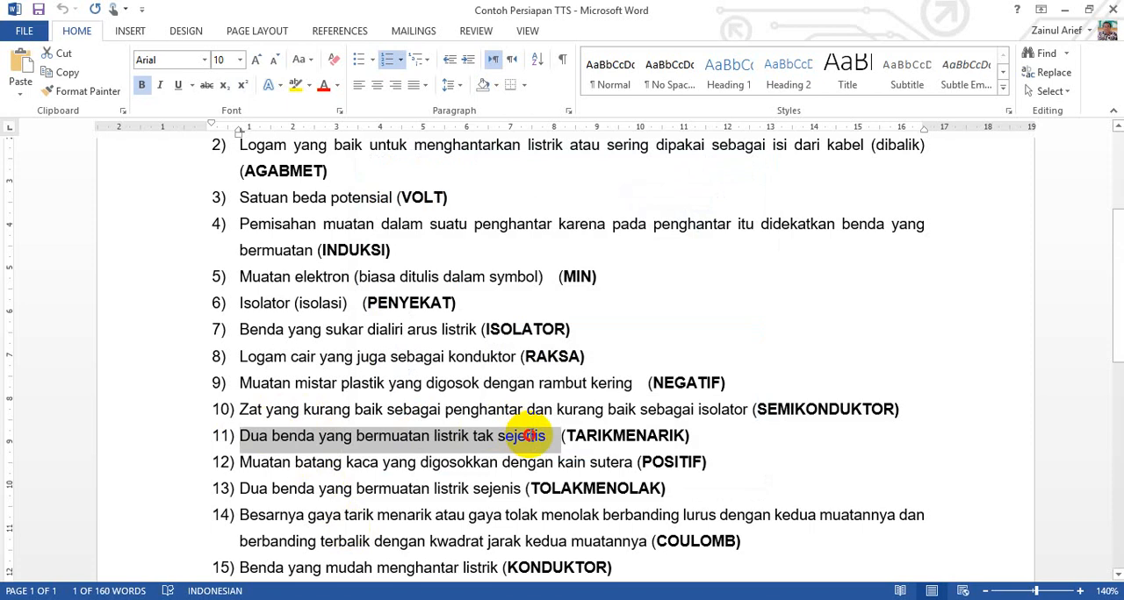
key(alt+Tab)
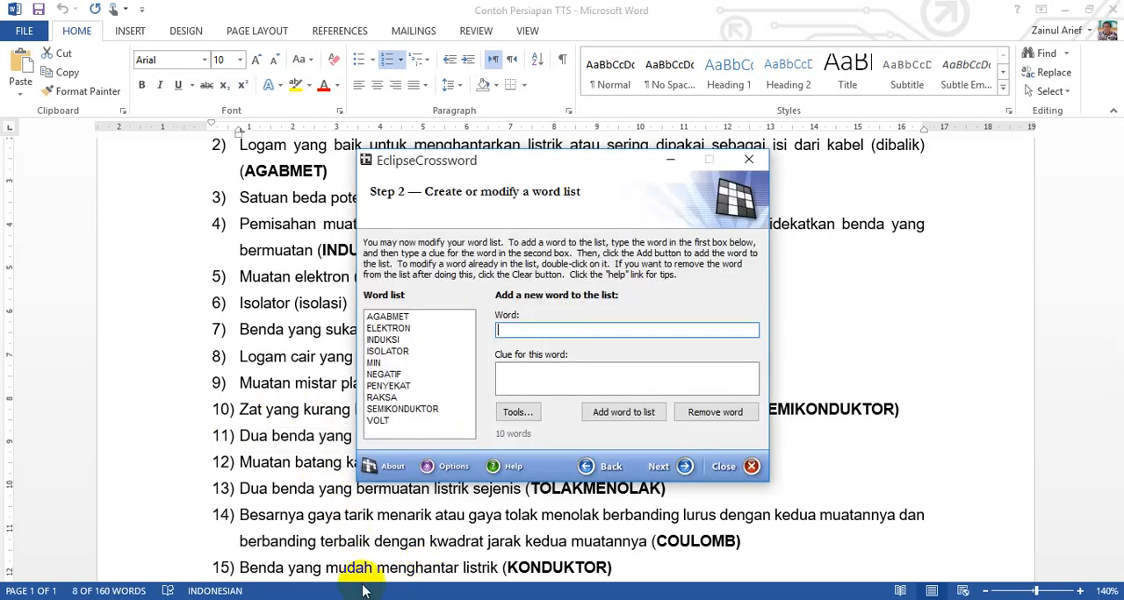
click(543, 382)
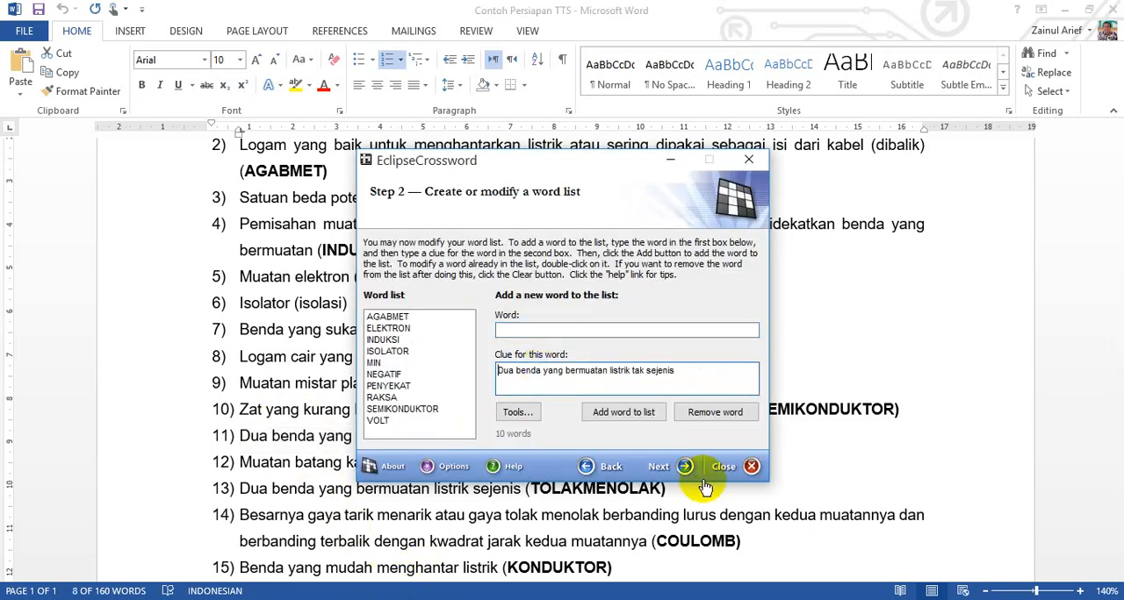
Step: Copy the eleventh answer, TARIKMENARIK, from Word into the wizard's word field and add the entry to the word list
key(alt+Tab)
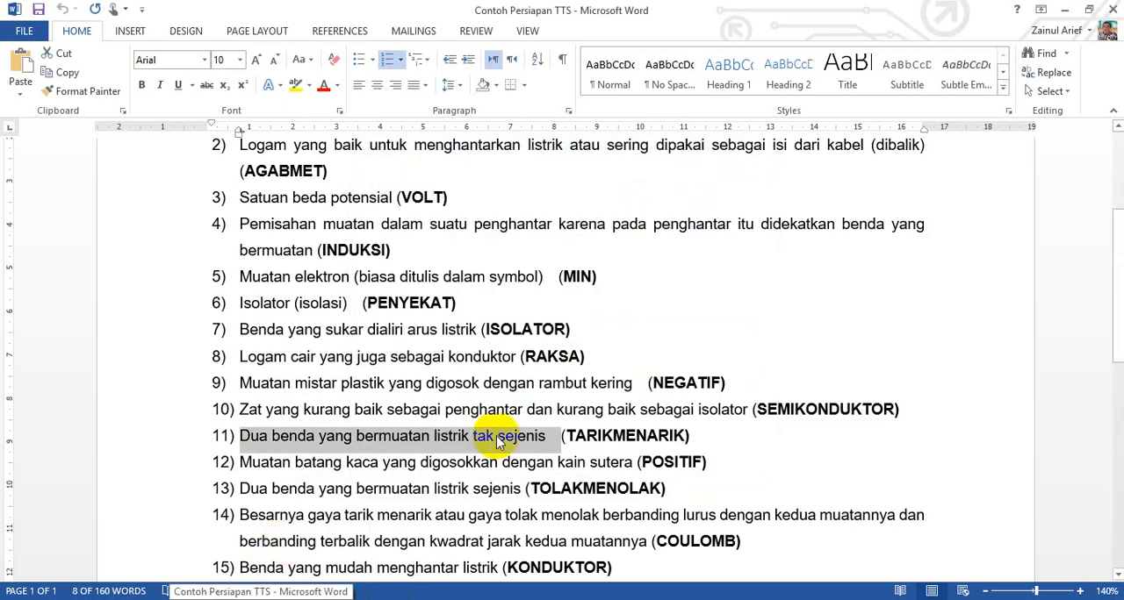
drag(567, 435, 674, 434)
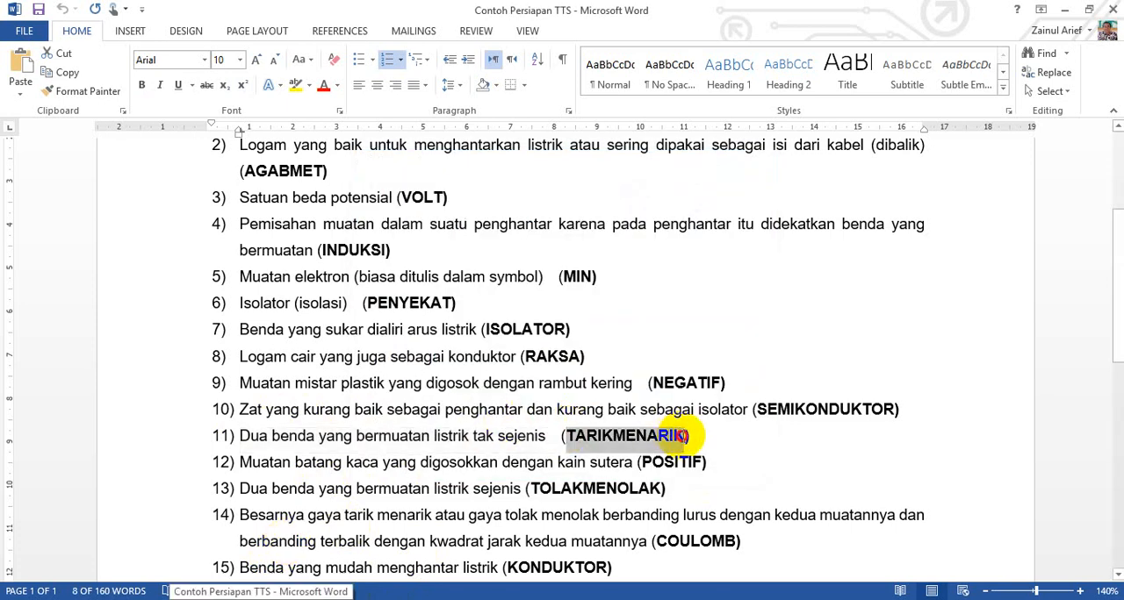
key(ctrl+v)
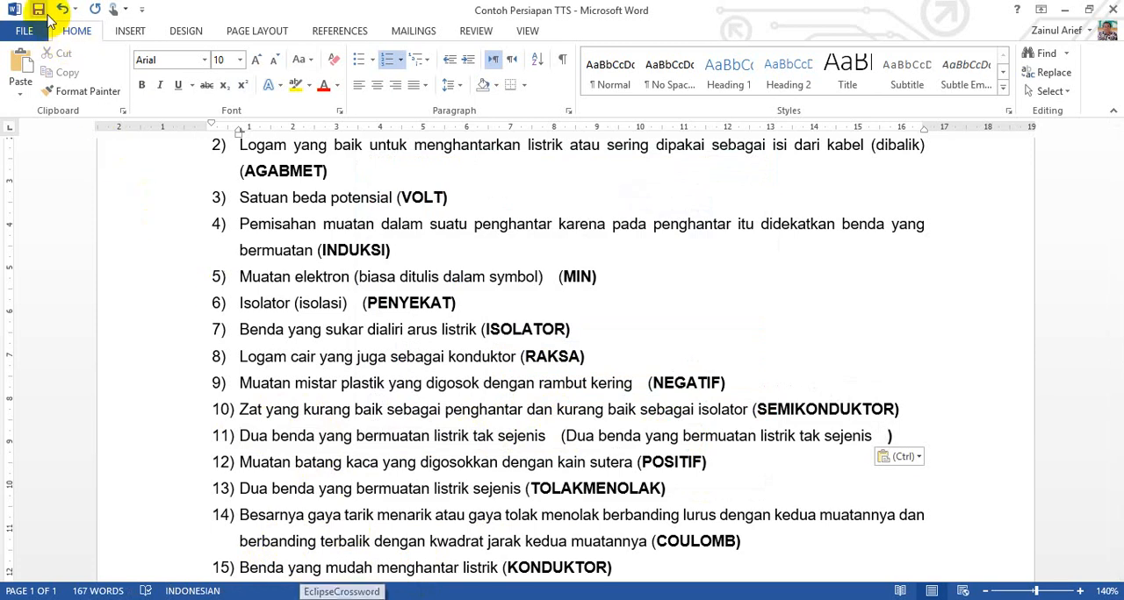
click(61, 9)
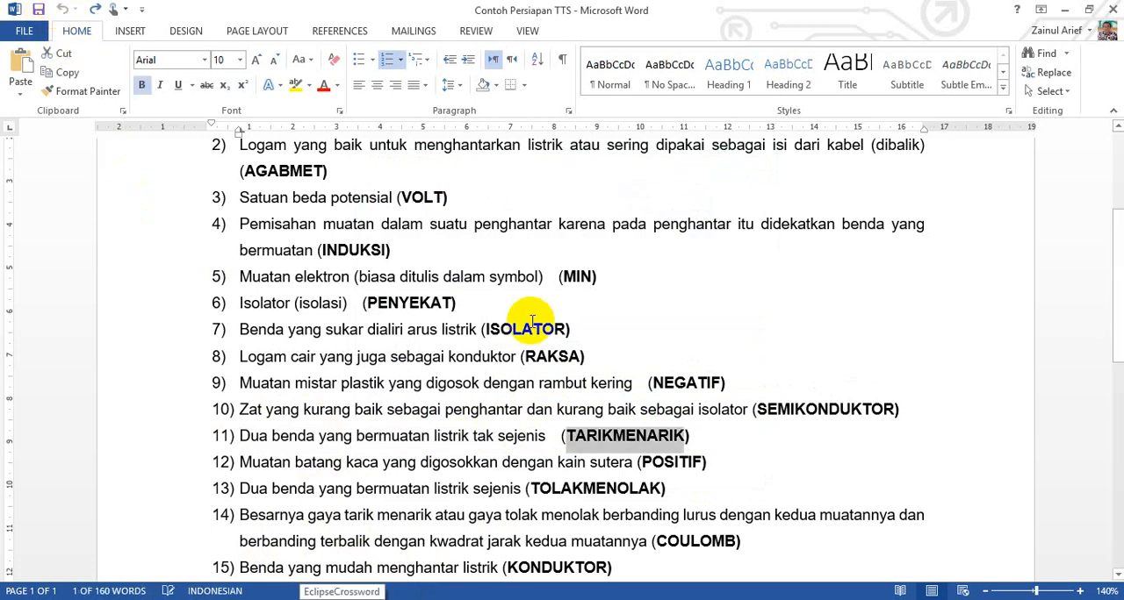
click(341, 592)
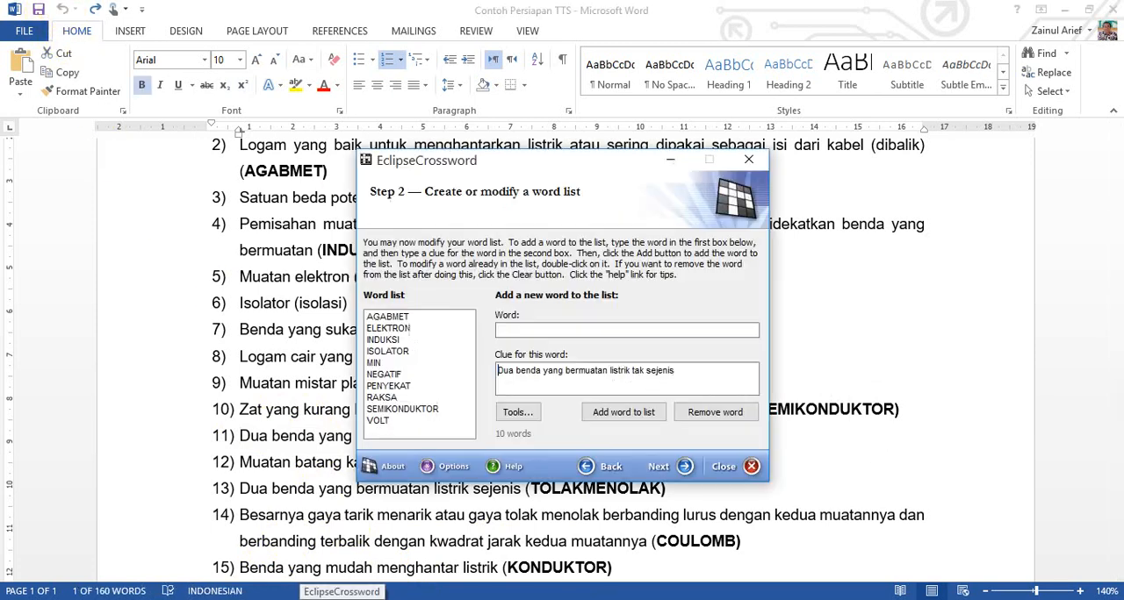
click(588, 331)
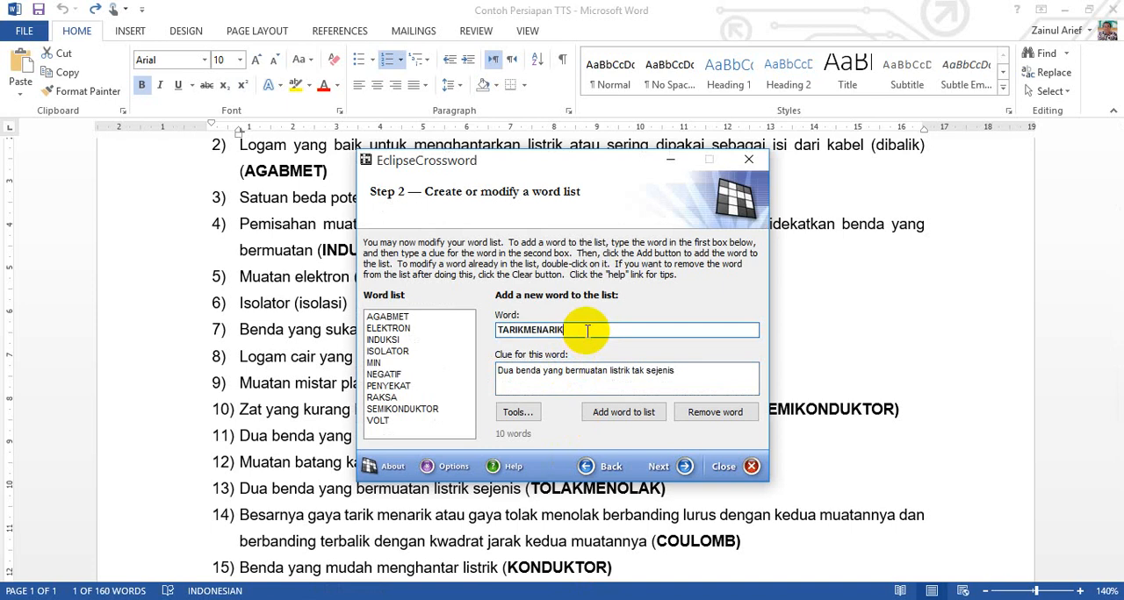
click(636, 410)
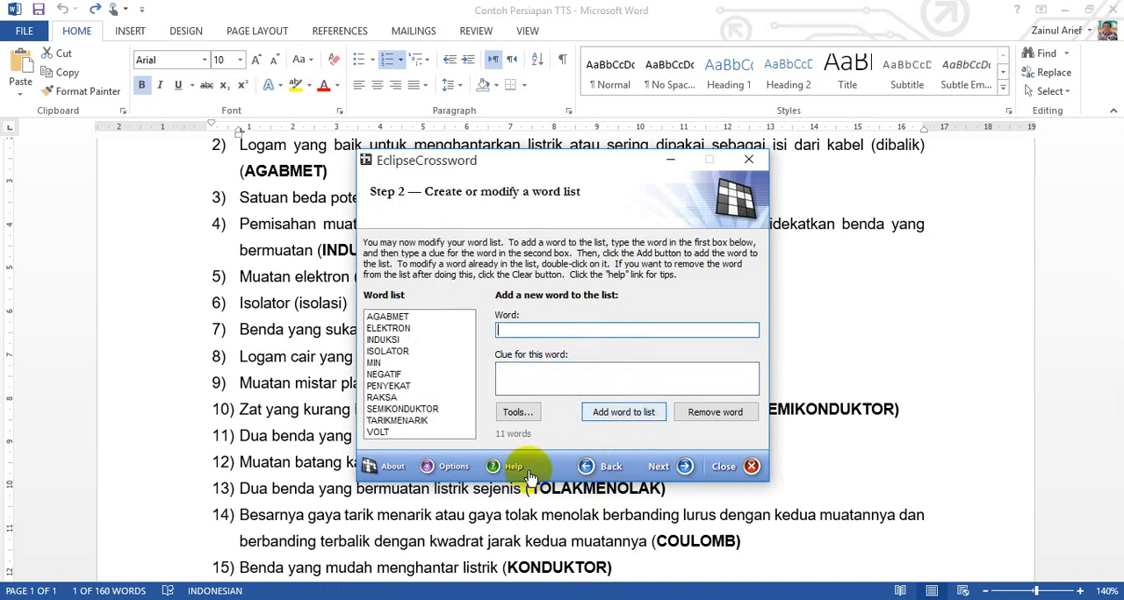
Step: Copy the twelfth question's text, "Muatan batang kaca yang digosokkan dengan kain sutera", from Word into the wizard's clue field without its leading number
click(426, 522)
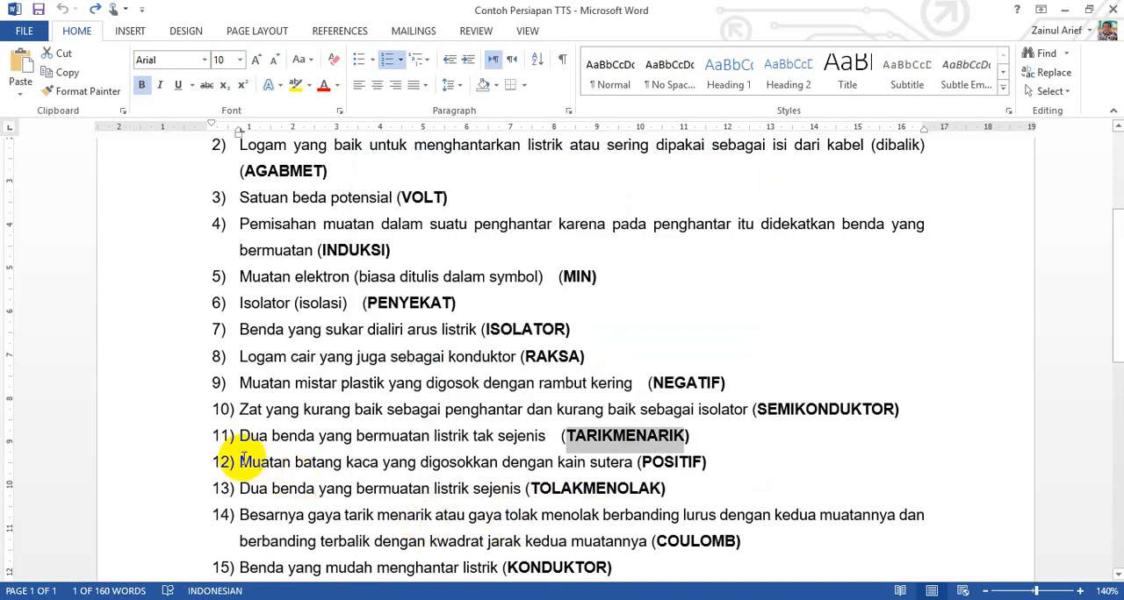
drag(243, 460, 619, 465)
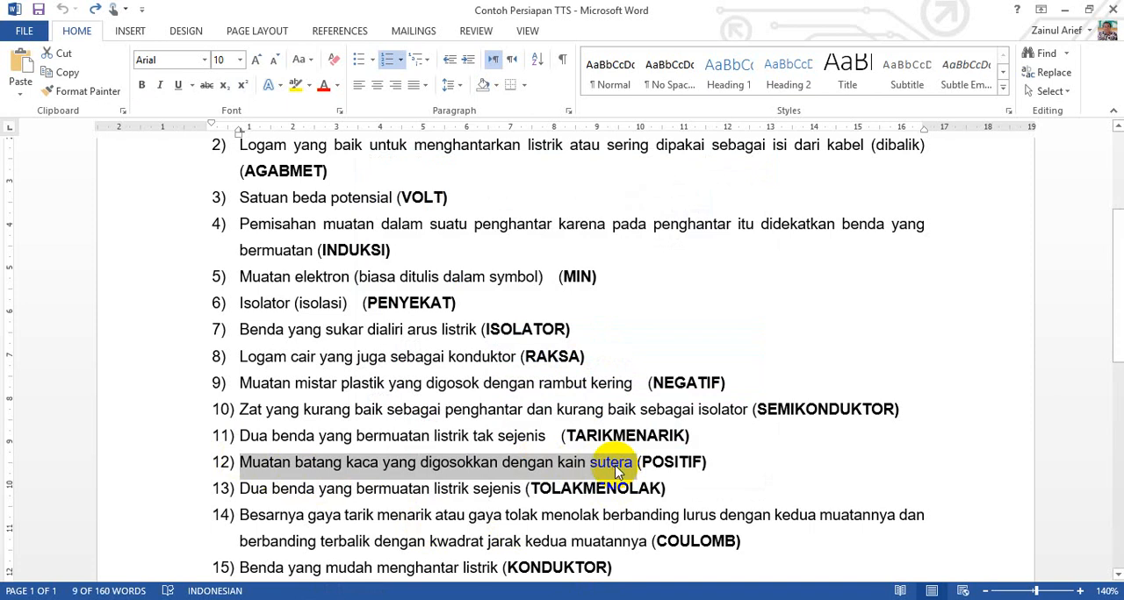
key(ctrl+c)
key(alt+Tab)
click(536, 370)
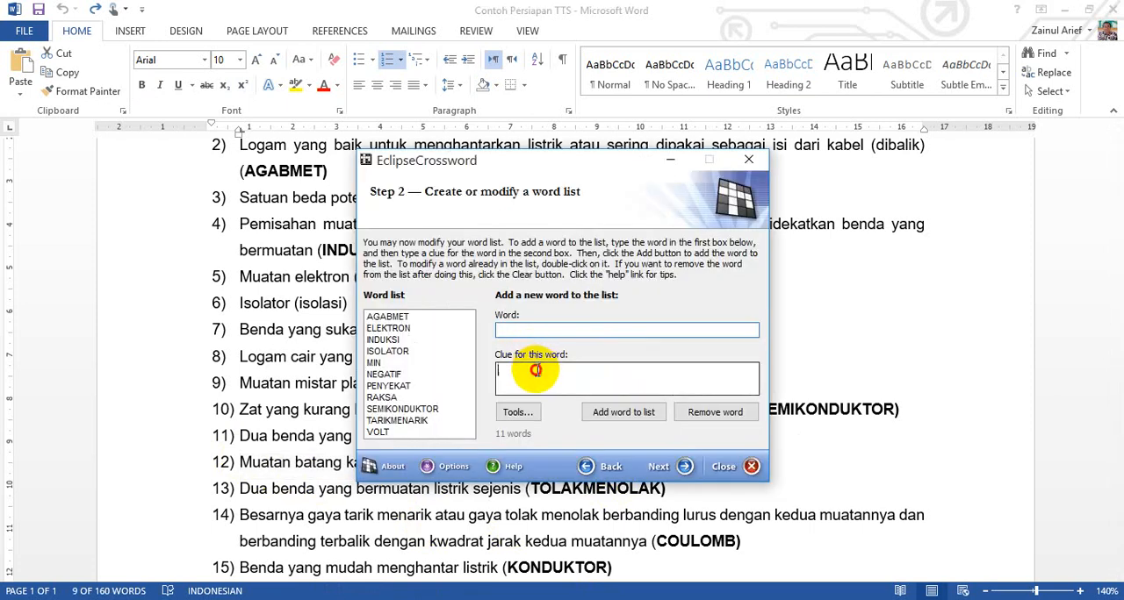
key(ctrl+v)
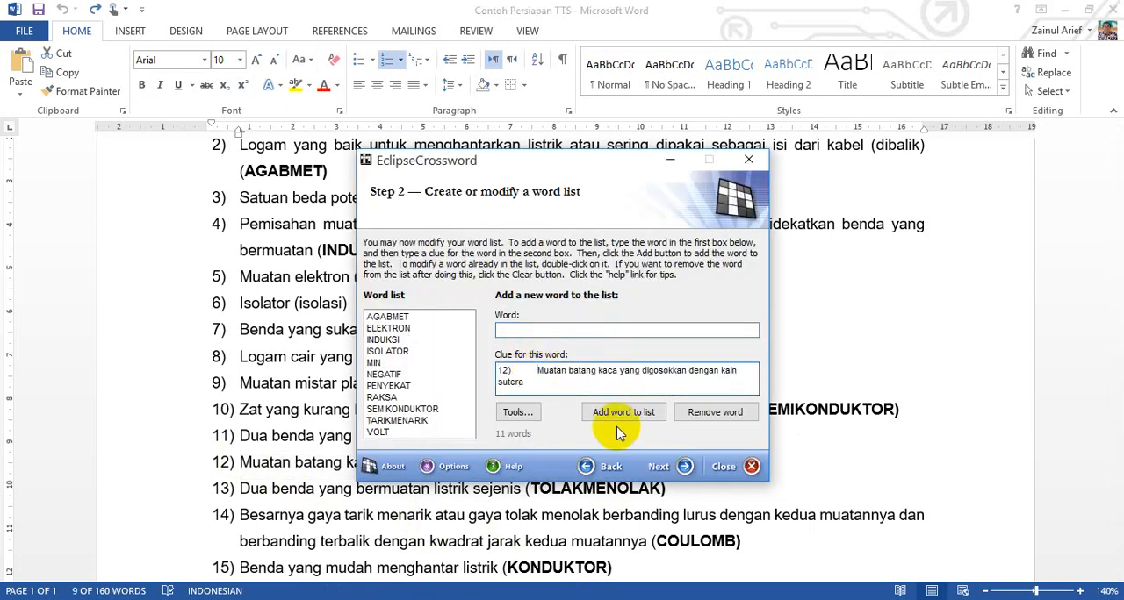
key(BackSpace)
key(BackSpace)
key(BackSpace)
key(BackSpace)
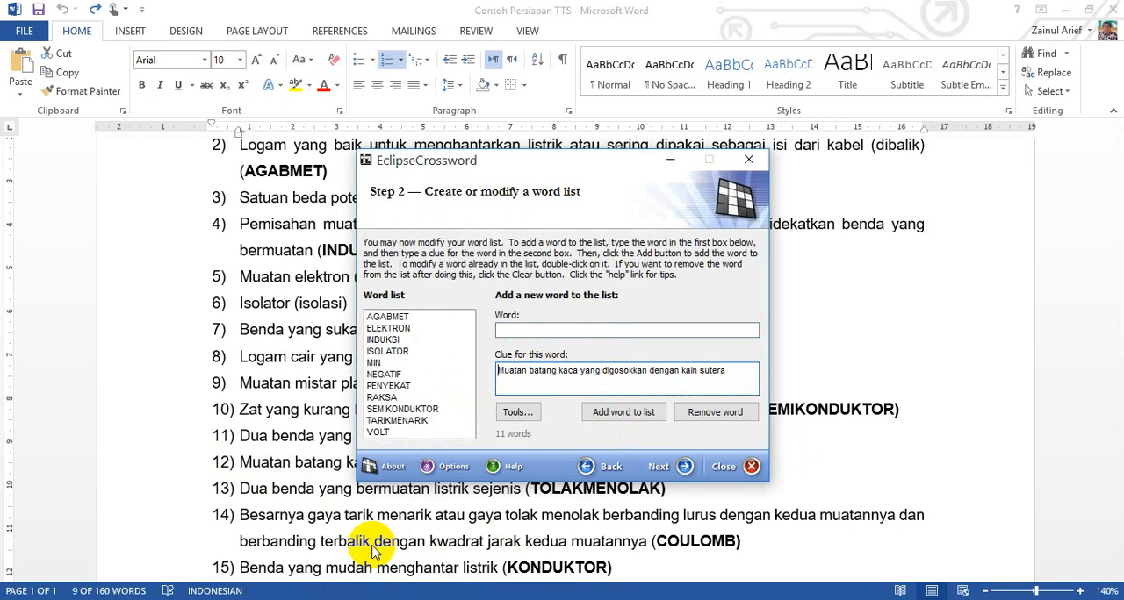
Step: Copy the twelfth answer, POSITIF, from Word into the wizard's word field and add the entry to the word list
key(alt+Tab)
drag(643, 460, 702, 461)
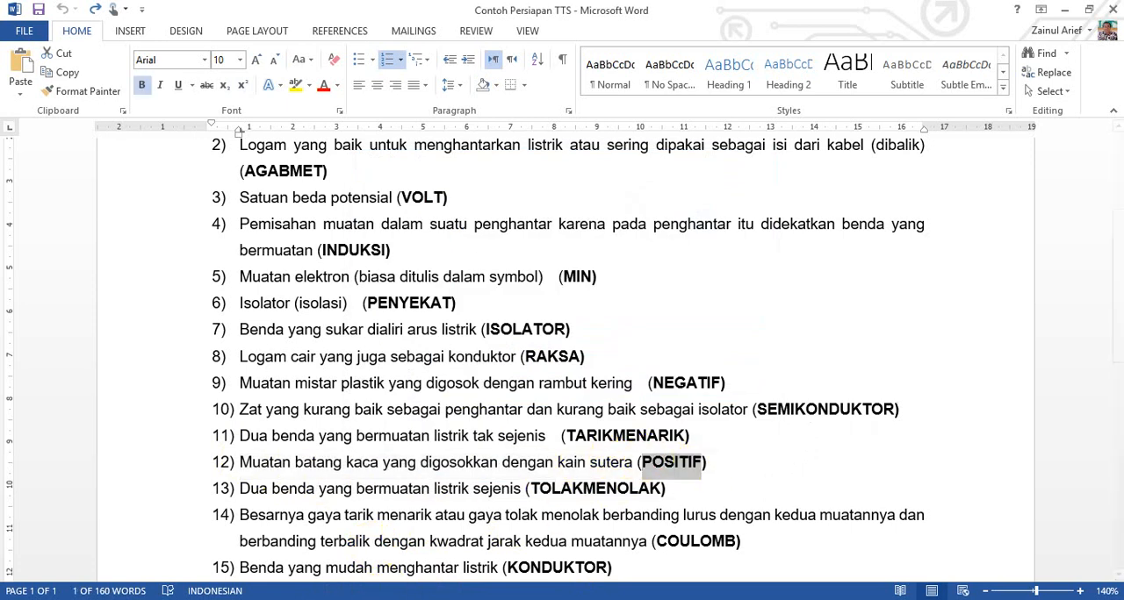
key(alt+Tab)
click(541, 329)
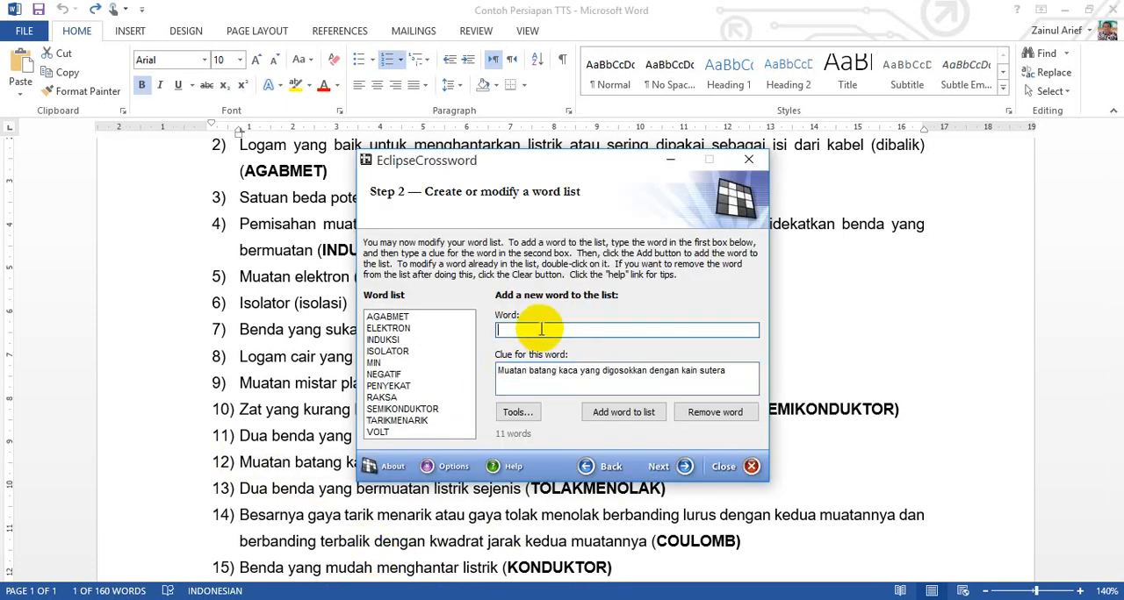
click(646, 415)
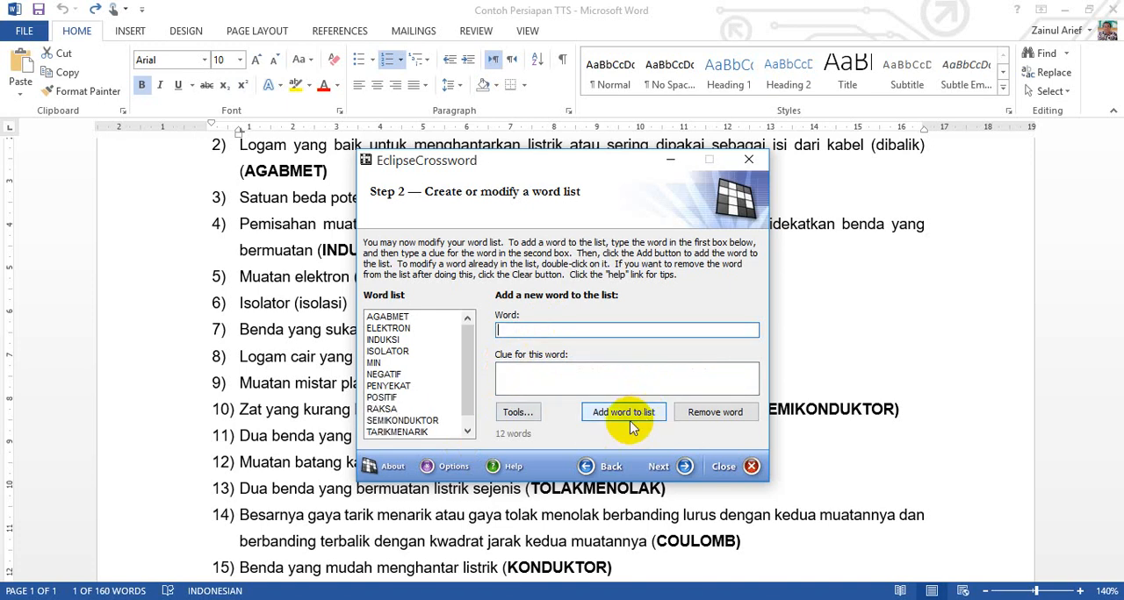
Step: Copy the thirteenth question's text, "Dua benda yang bermuatan listrik sejenis", from Word into the wizard's clue field without its leading number
scroll(463, 507, down, 1)
key(alt+Tab)
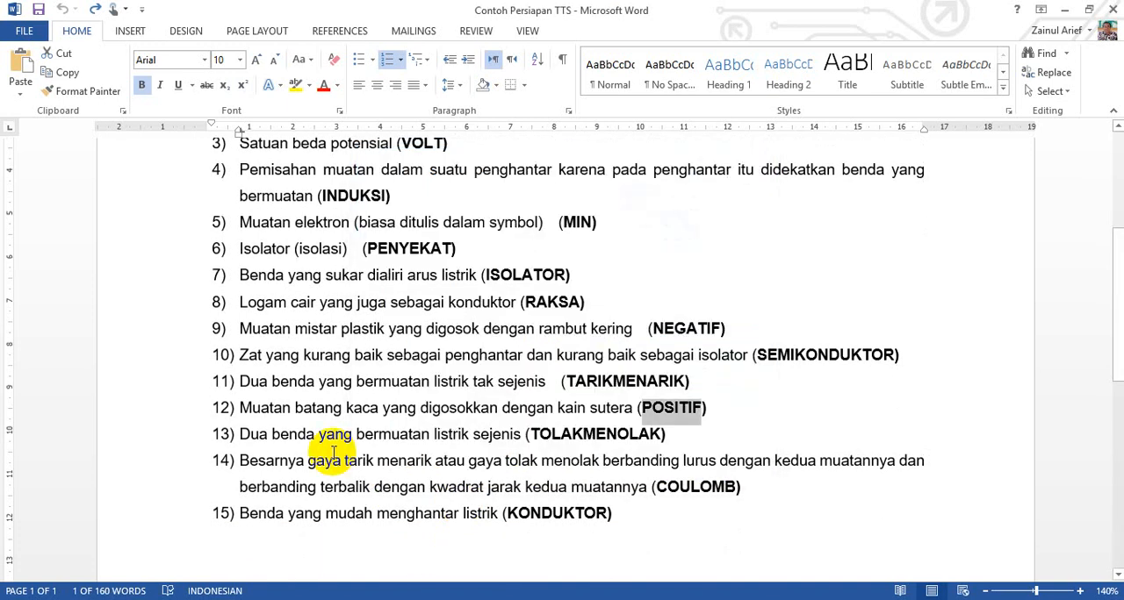
drag(240, 433, 493, 433)
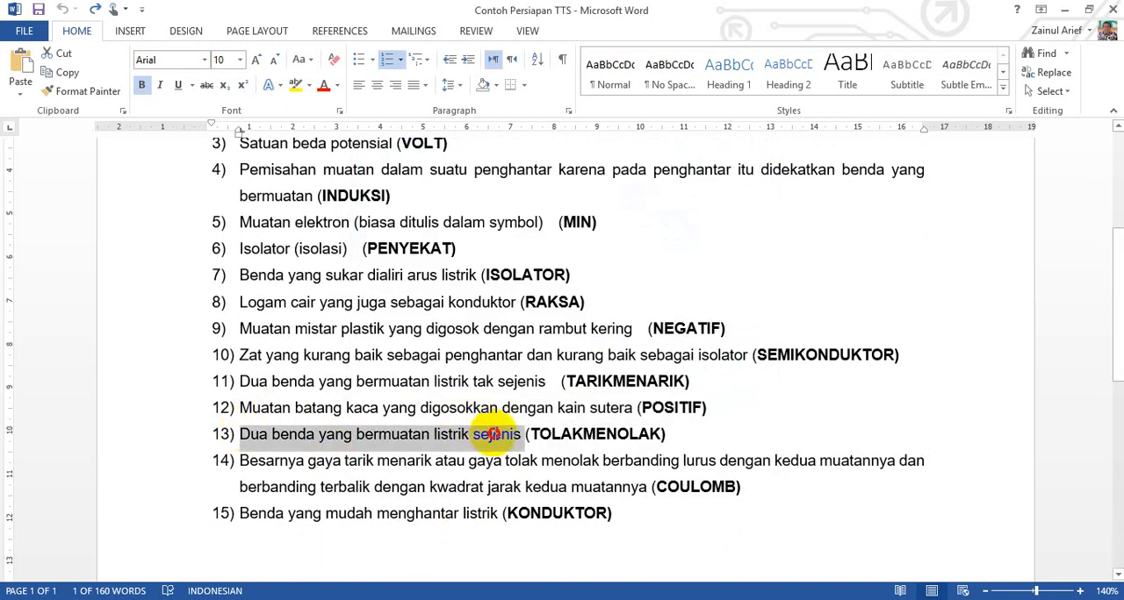
key(alt+Tab)
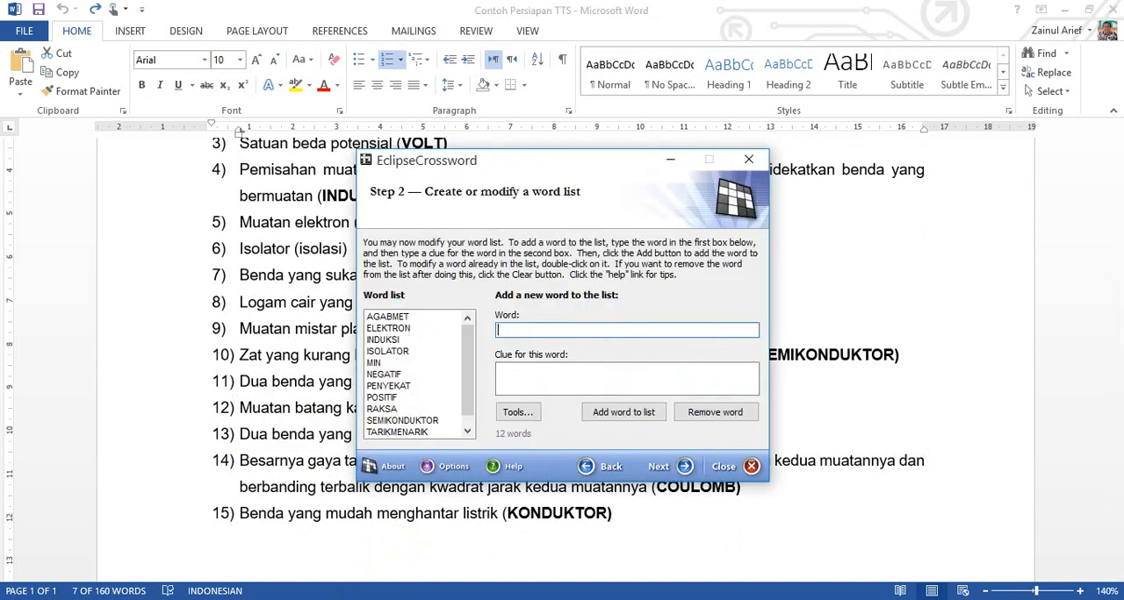
click(543, 380)
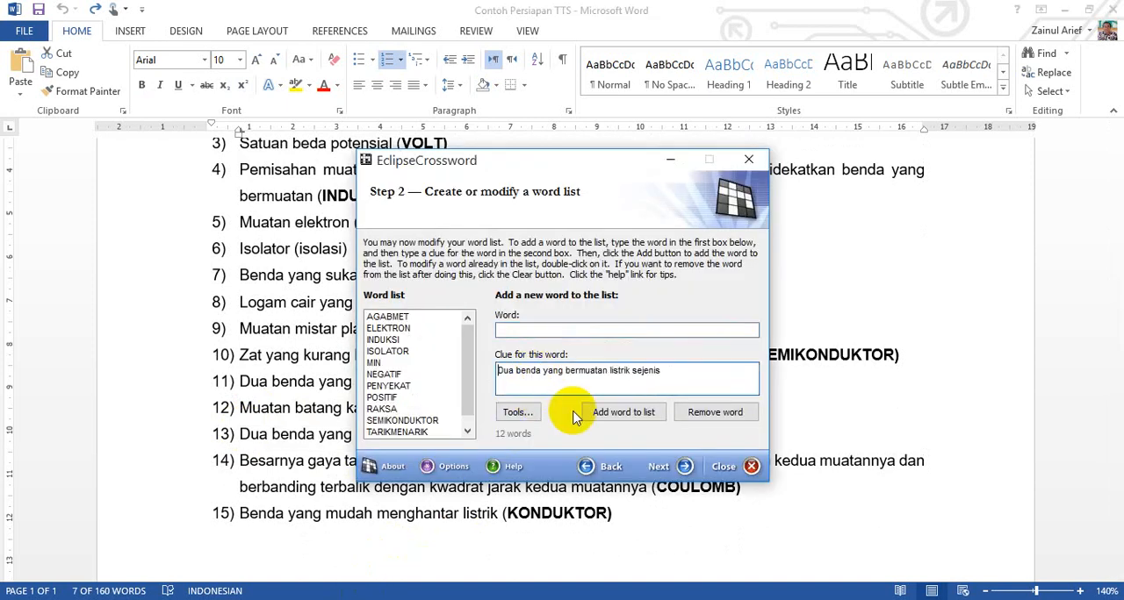
Step: Copy the thirteenth answer, TOLAKMENOLAK, from Word into the wizard's word field and add the entry to the word list
key(alt+Tab)
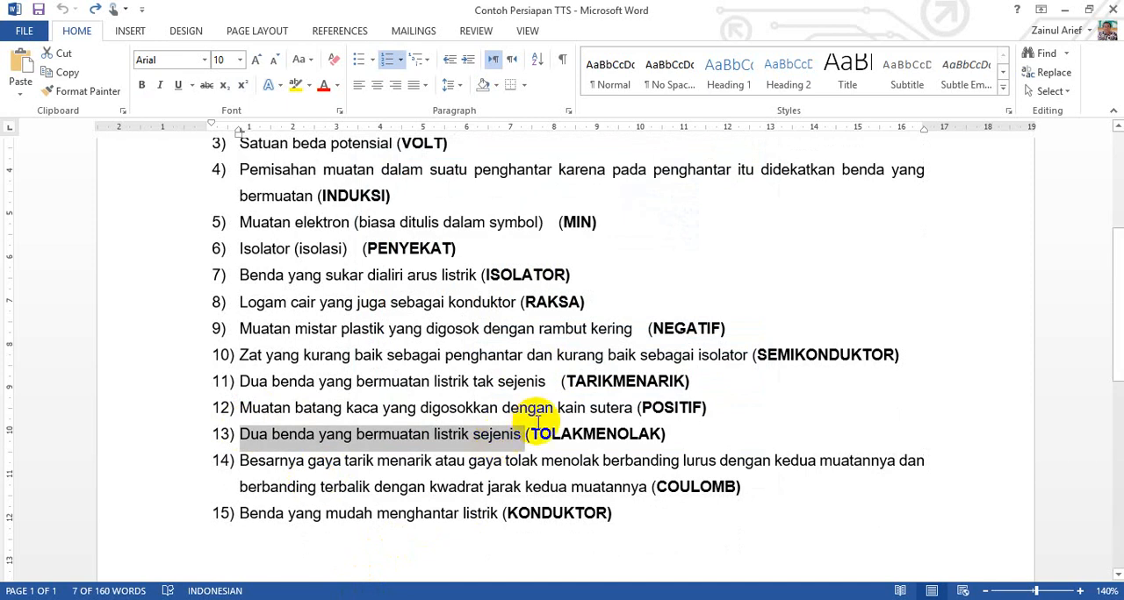
drag(531, 434, 668, 436)
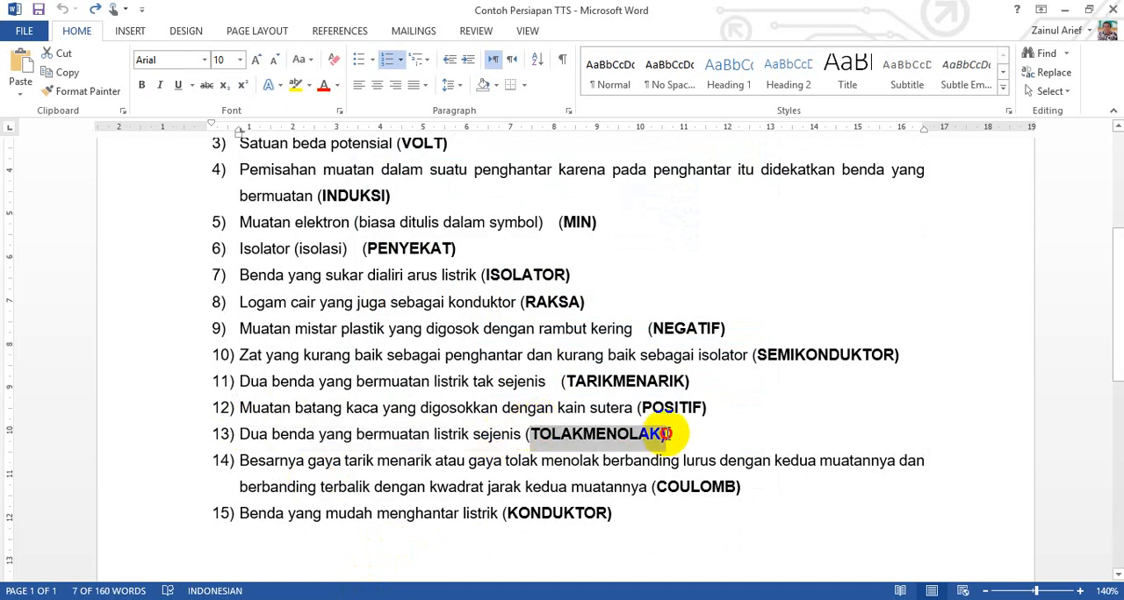
click(341, 599)
click(544, 330)
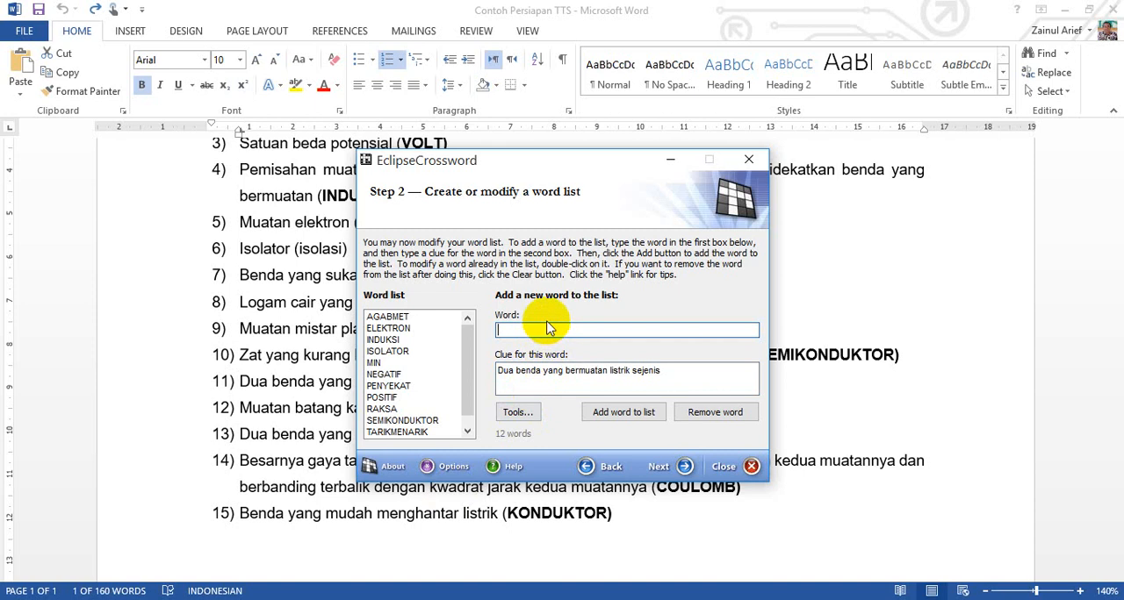
key(ctrl+v)
click(623, 413)
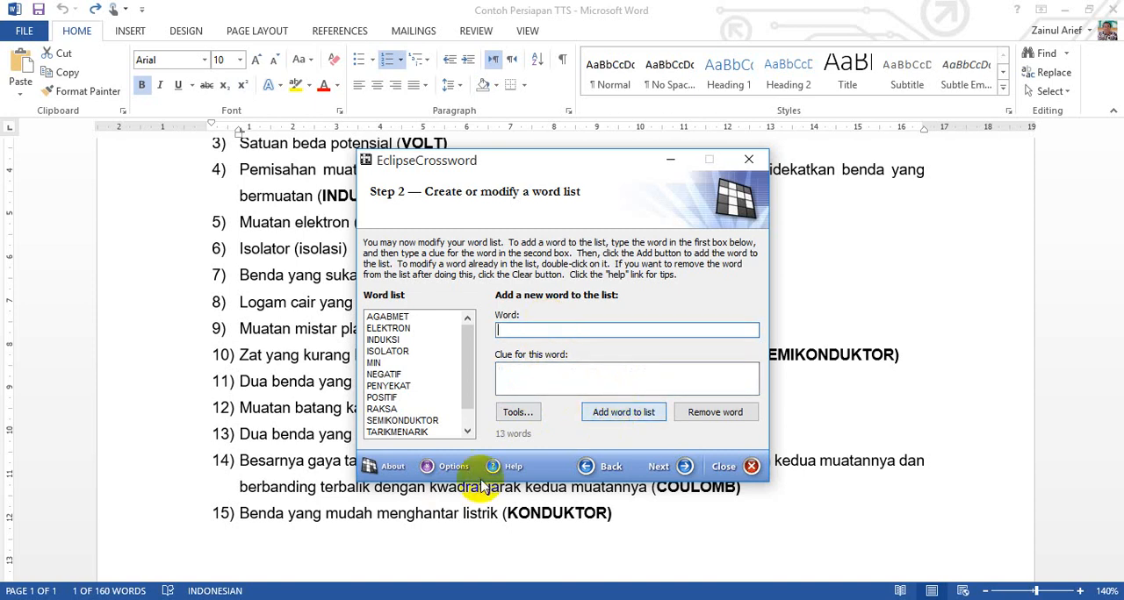
Step: Copy the fourteenth question's full text, starting "Besarnya gaya tarik menarik", from Word into the wizard's clue field
click(301, 489)
drag(237, 462, 618, 495)
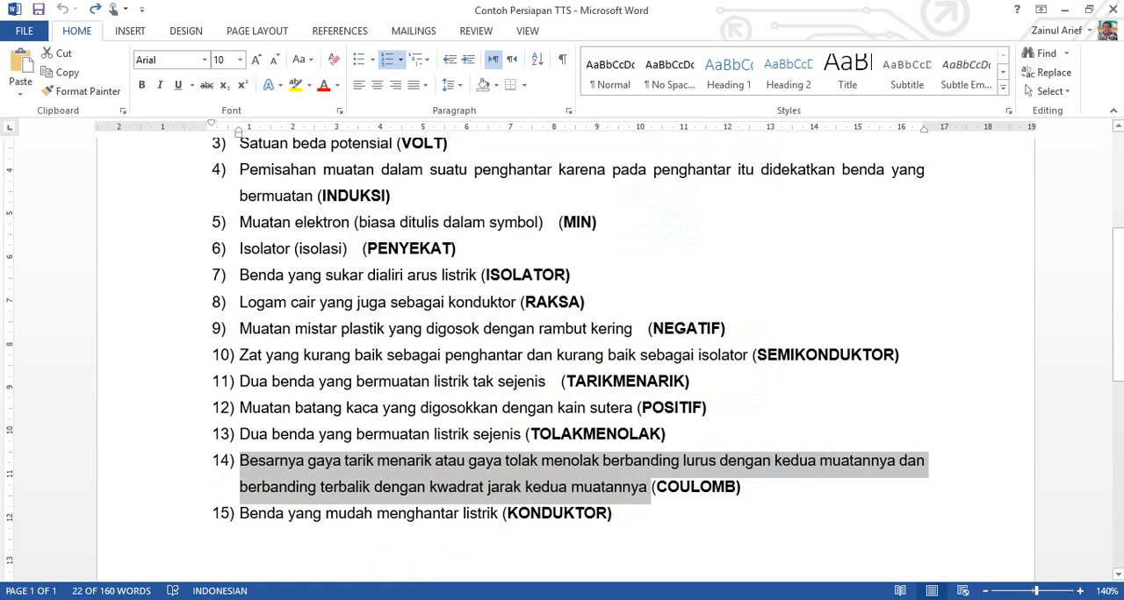
key(alt+Tab)
click(543, 381)
key(ctrl+v)
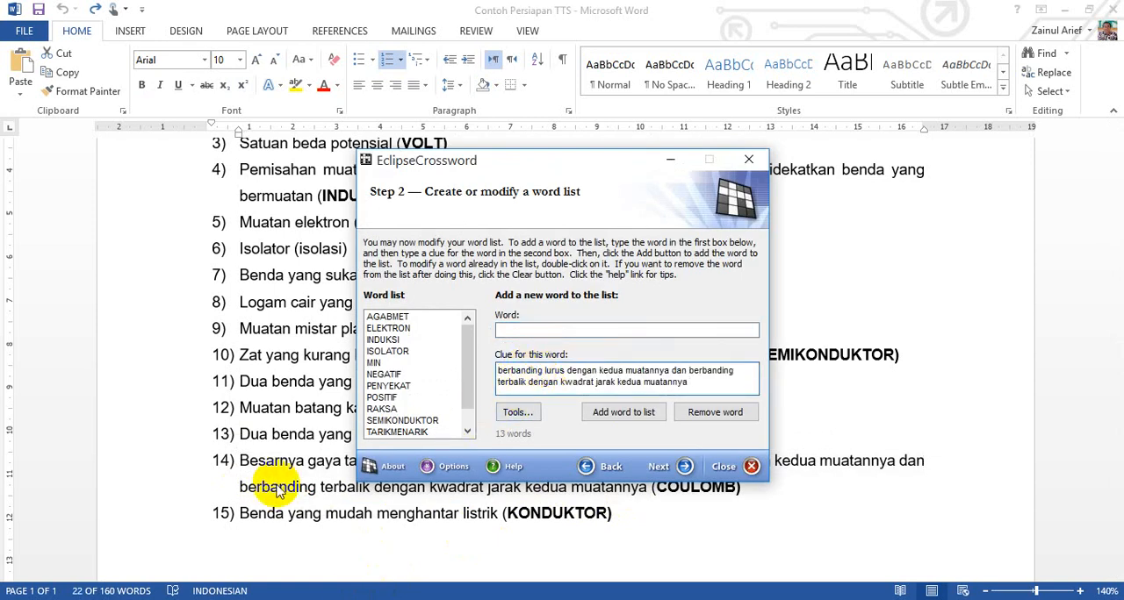
Step: Copy the fourteenth answer, COULOMB, from Word into the wizard's word field
key(alt+Tab)
drag(656, 488, 742, 489)
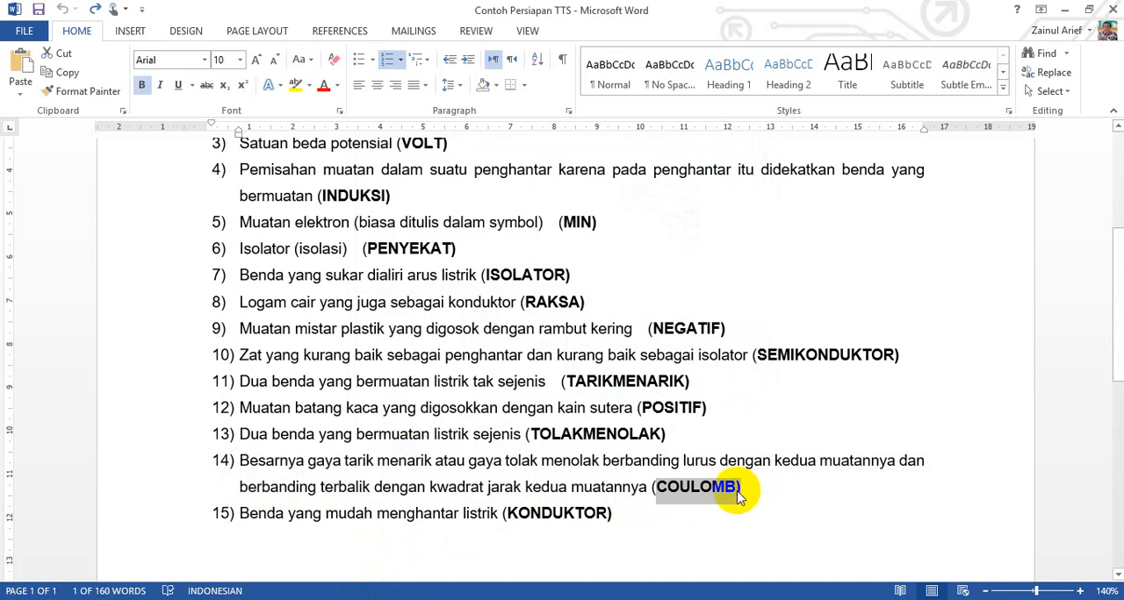
key(alt+Tab)
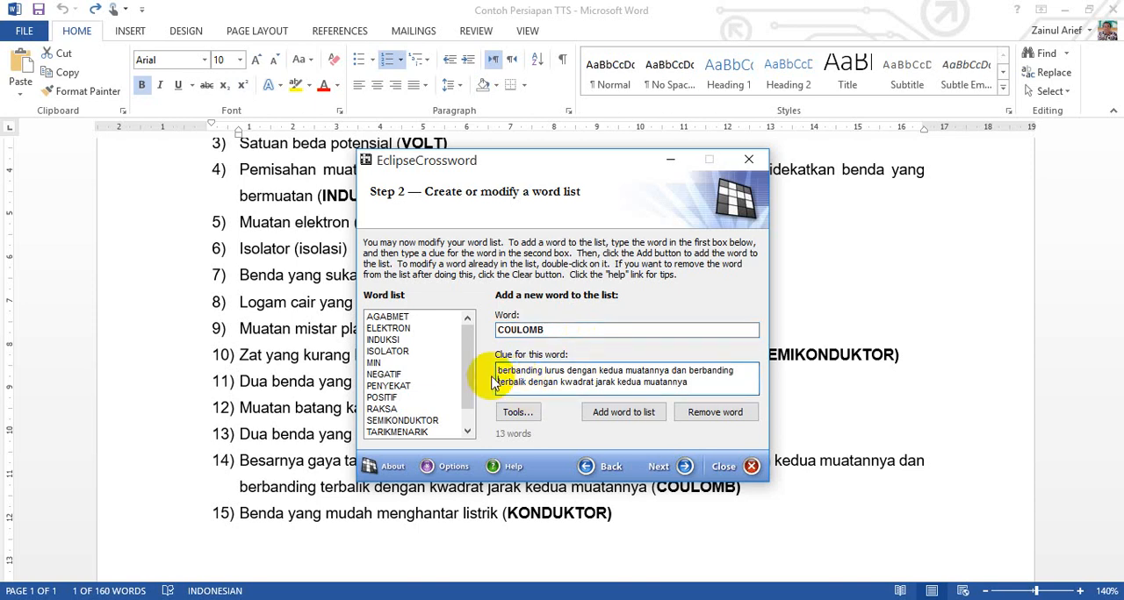
text(14)	Besarnya gaya tarik menarik atau gaya tolak menolak)
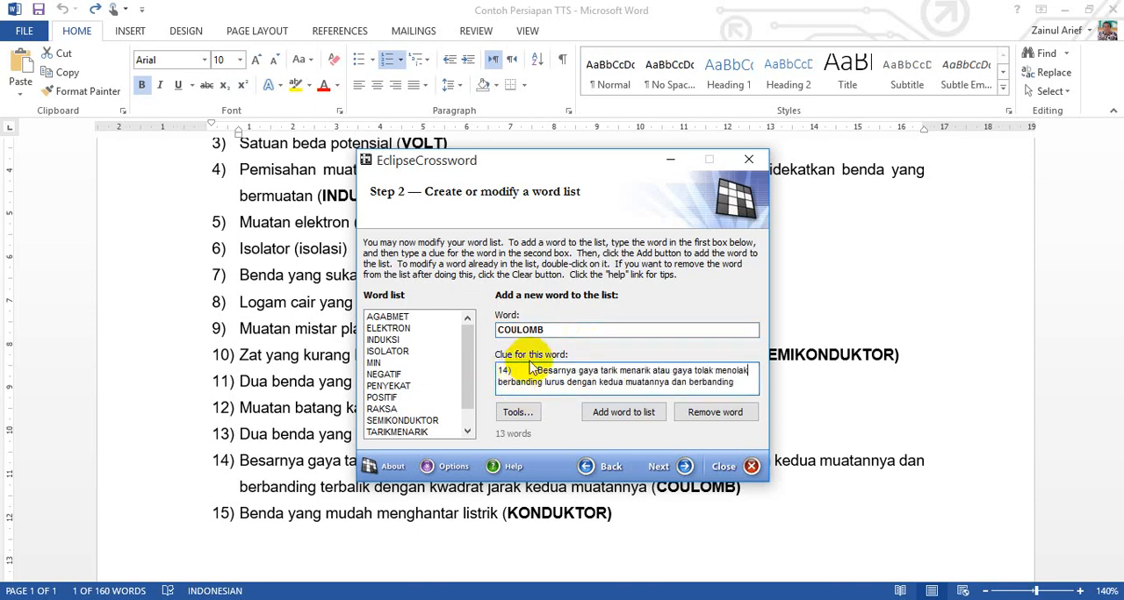
Step: Remove the leading number 14) from the COULOMB clue and add the entry to the word list
key(BackSpace)
key(BackSpace)
key(BackSpace)
key(BackSpace)
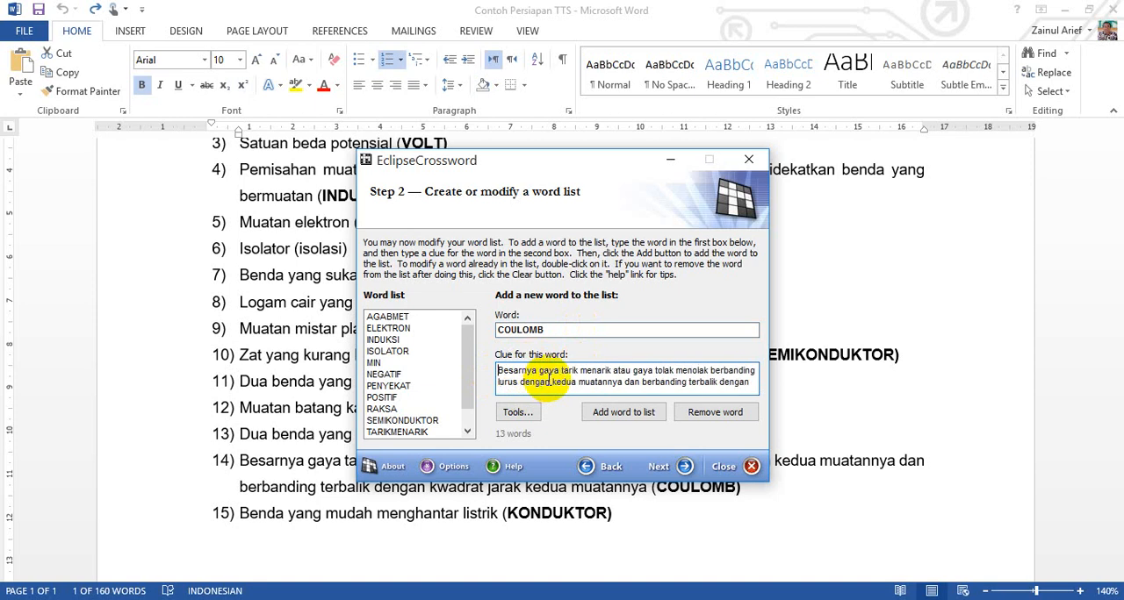
click(620, 416)
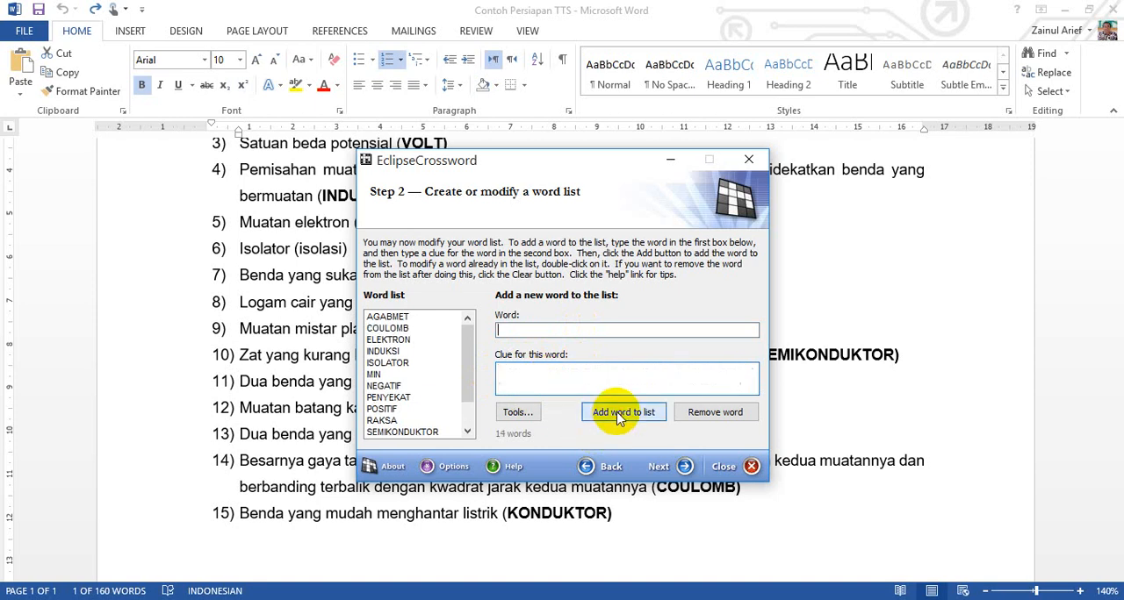
Step: Copy the fifteenth question's text, "Benda yang mudah menghantar listrik", from Word into the wizard's clue field without its leading number
click(299, 477)
drag(233, 514, 499, 515)
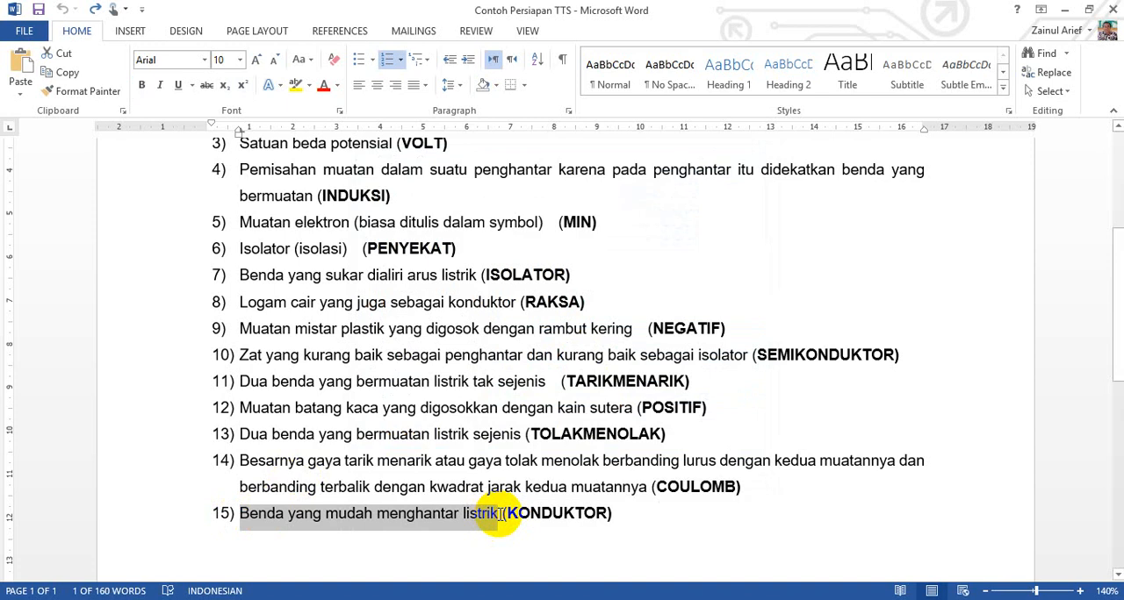
key(alt+Tab)
click(555, 385)
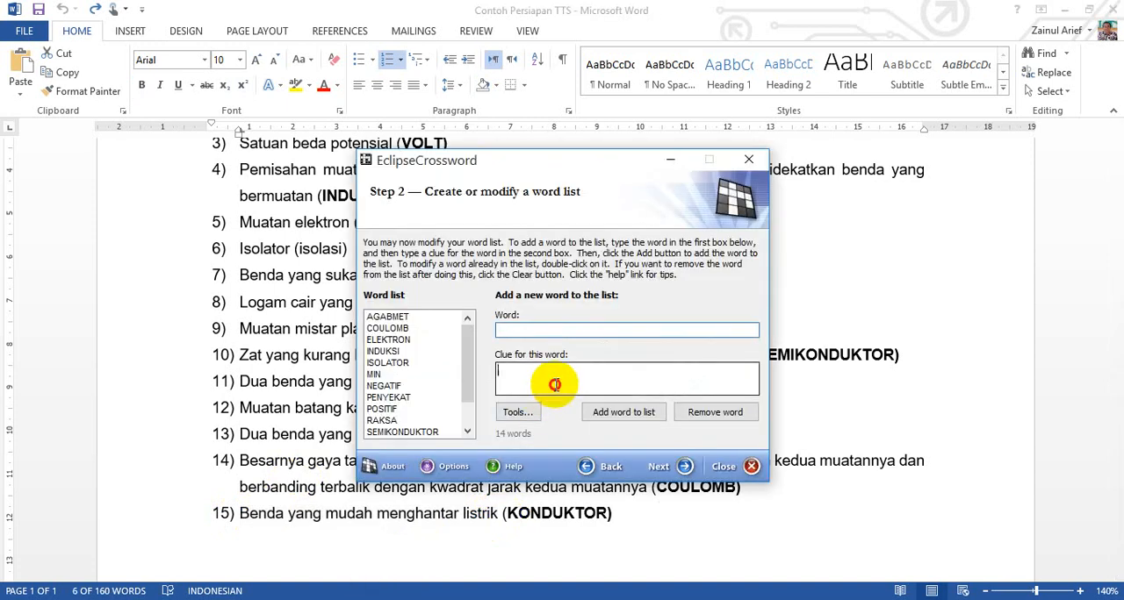
text(15)	Benda yang mudah menghantar listrik)
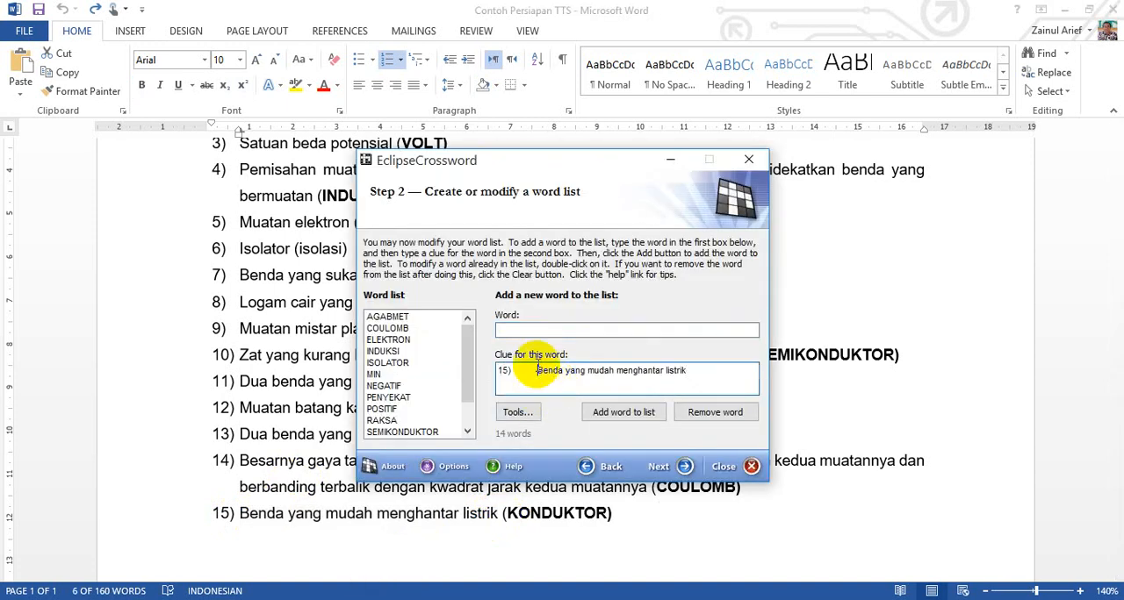
Step: Copy the fifteenth answer, KONDUKTOR, from Word into the wizard's word field and add the entry to the word list
key(alt+Tab)
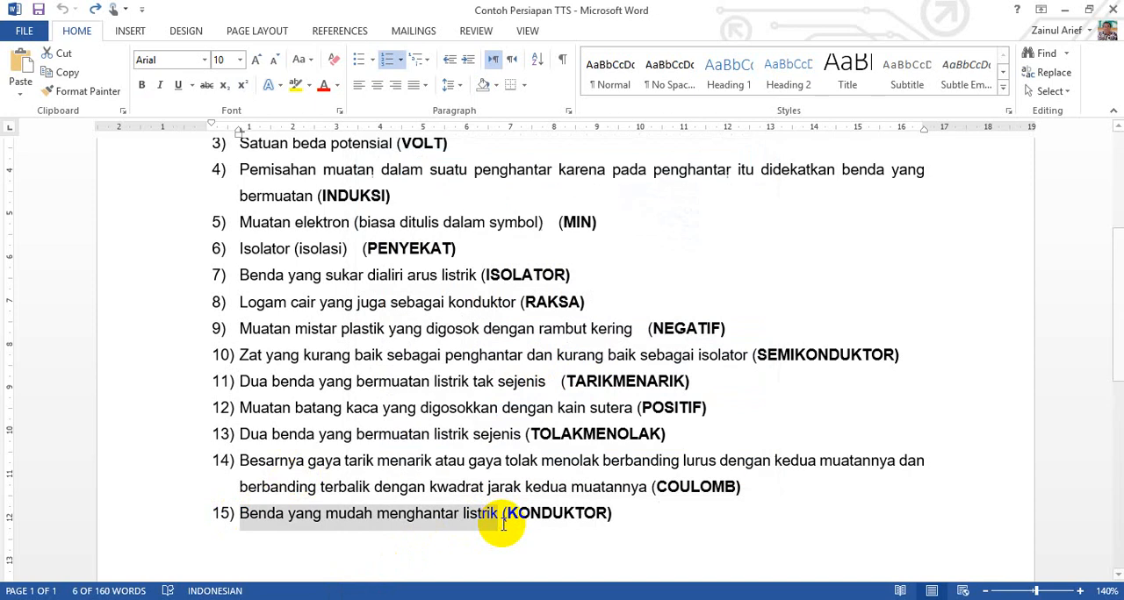
drag(508, 514, 607, 517)
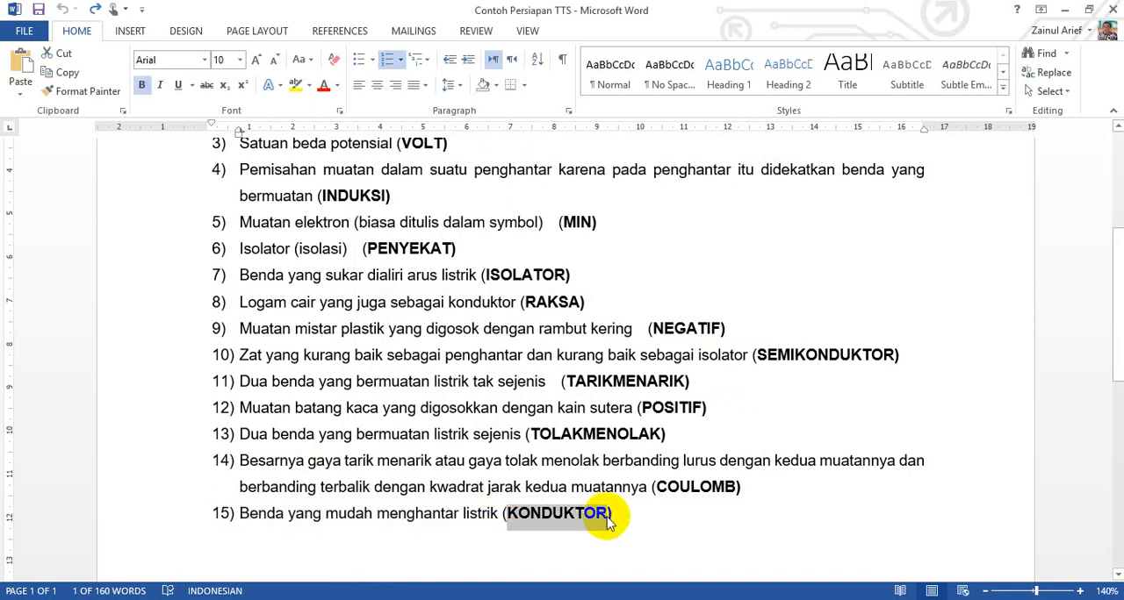
key(alt+Tab)
click(552, 332)
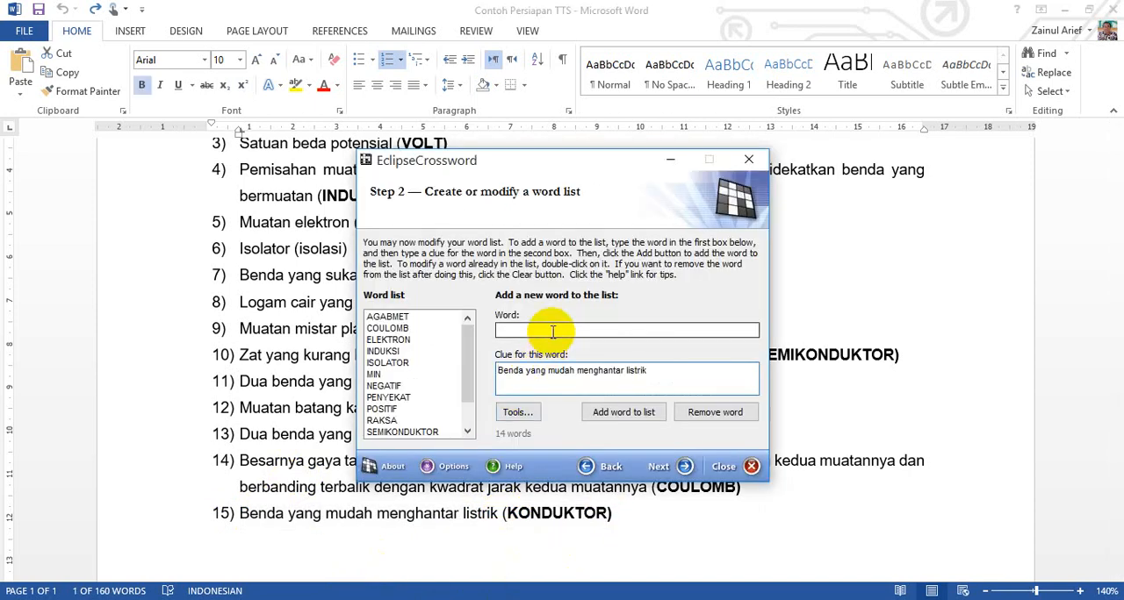
click(608, 416)
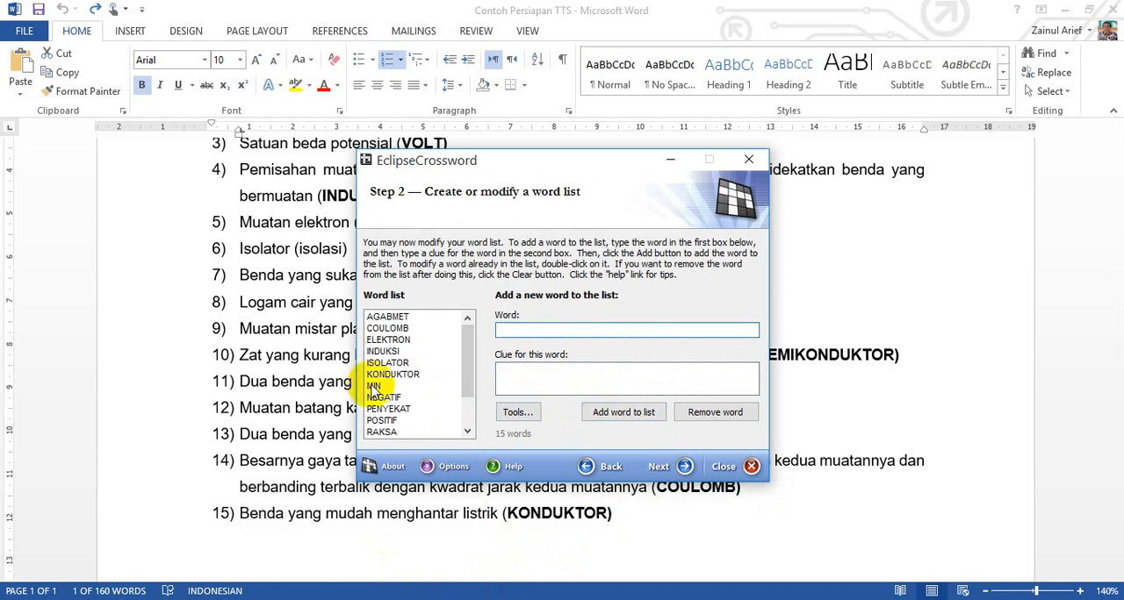
Step: Review the completed word list, continue to the next wizard stage and choose to save the list for future use
scroll(409, 379, down, 3)
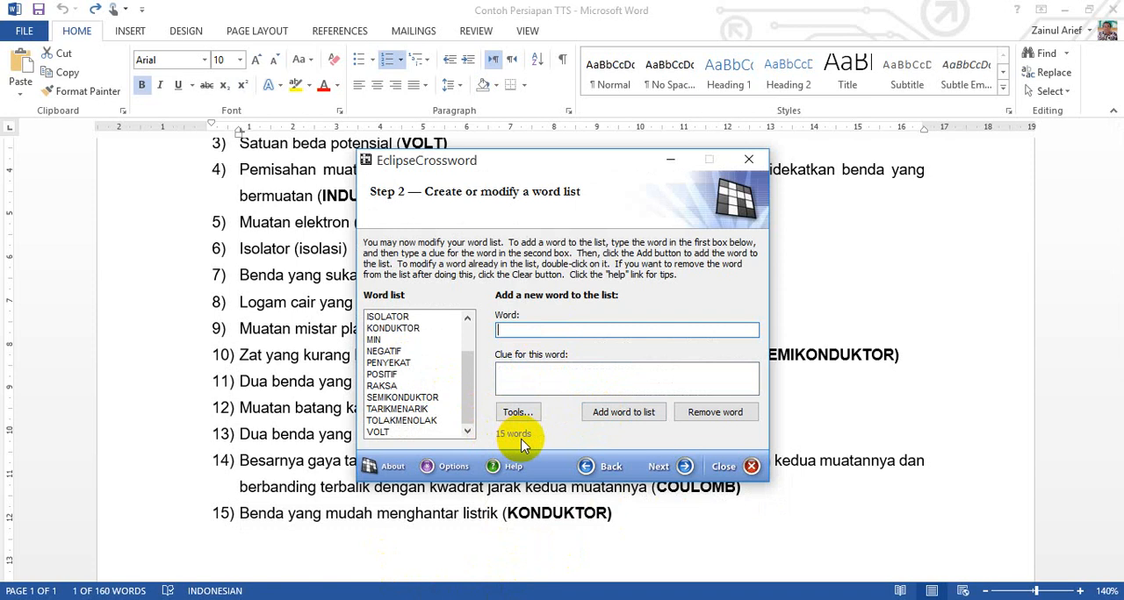
click(685, 468)
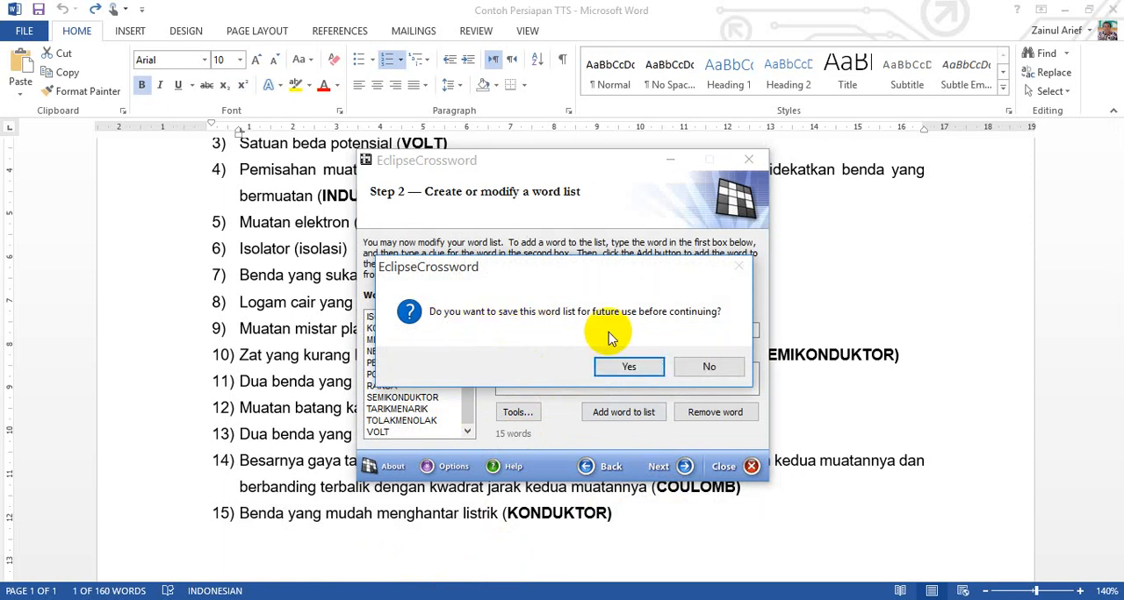
click(630, 365)
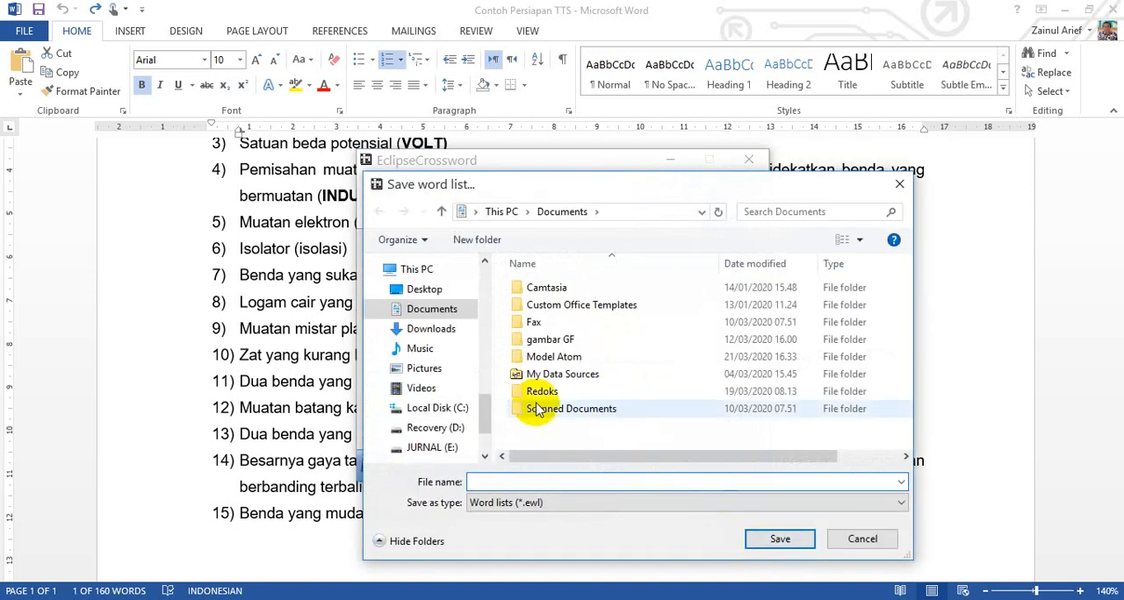
Step: Browse to the TIK folder on the DATA-KU (F:) drive as the save location for the word list
scroll(489, 404, down, 3)
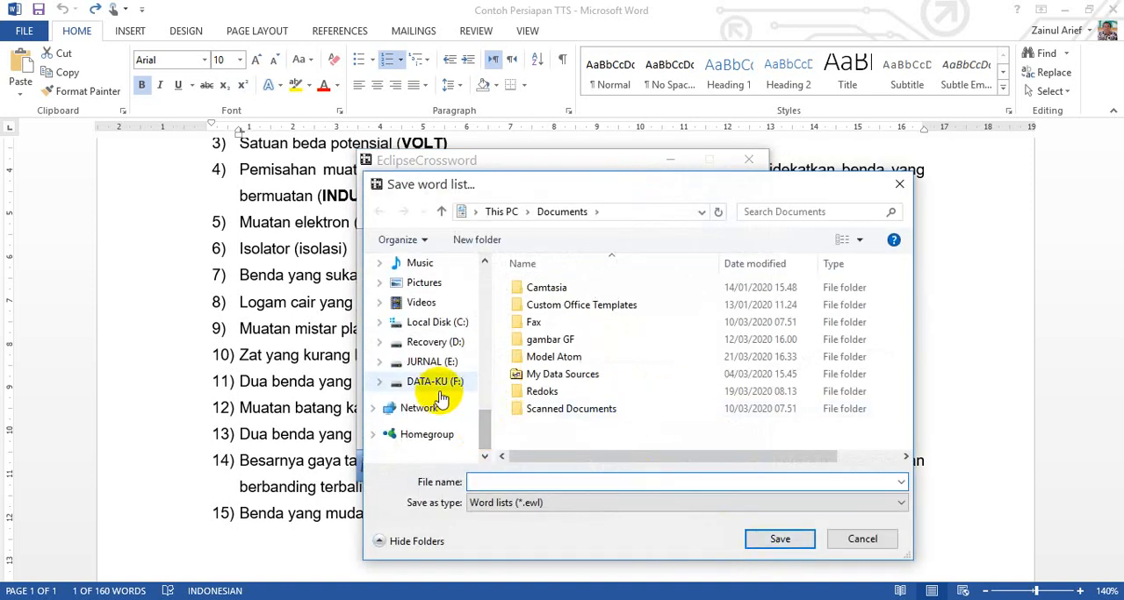
click(443, 384)
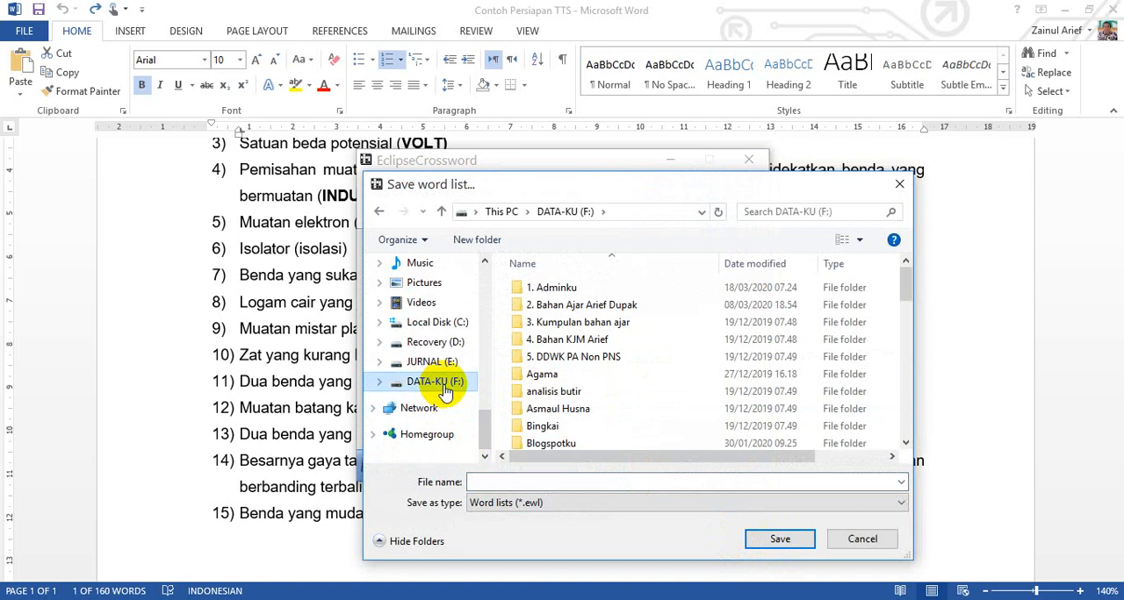
click(580, 390)
scroll(581, 391, down, 6)
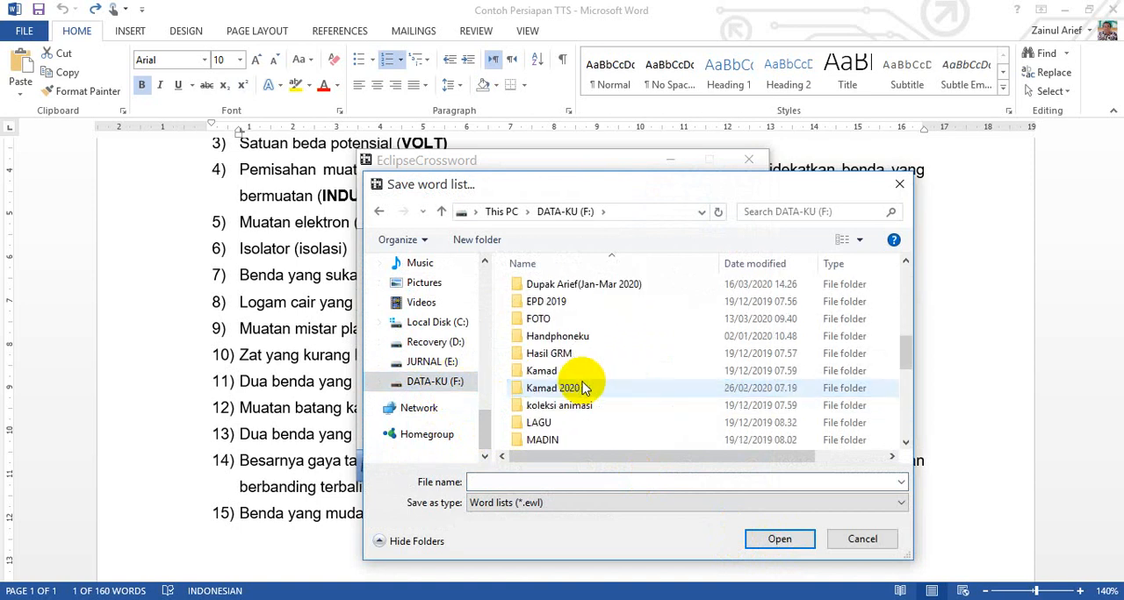
scroll(583, 387, down, 3)
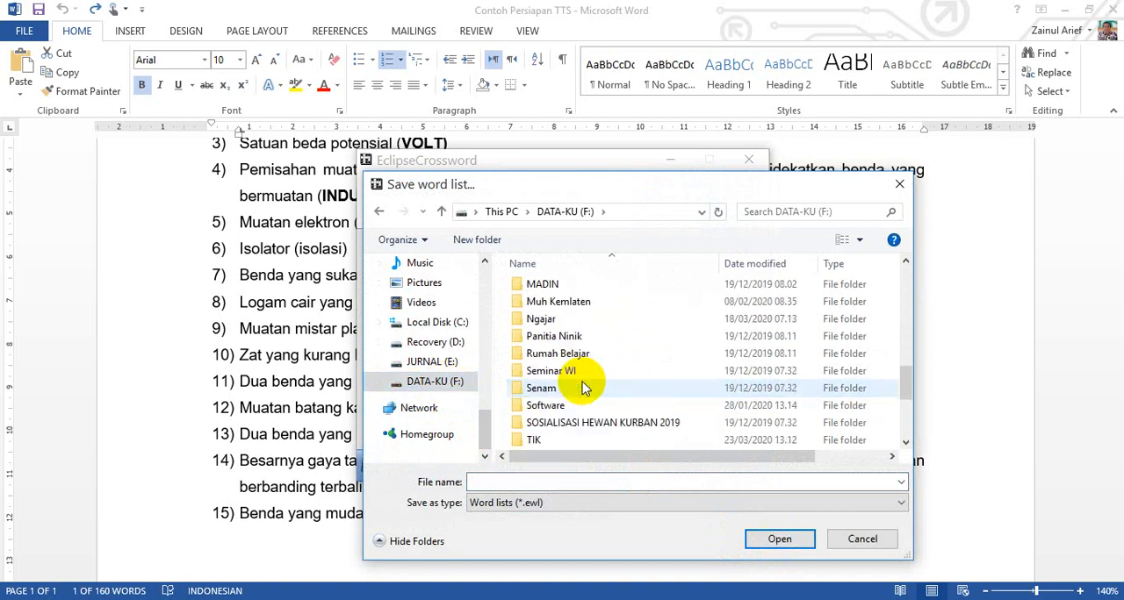
scroll(585, 387, down, 1)
double_click(562, 390)
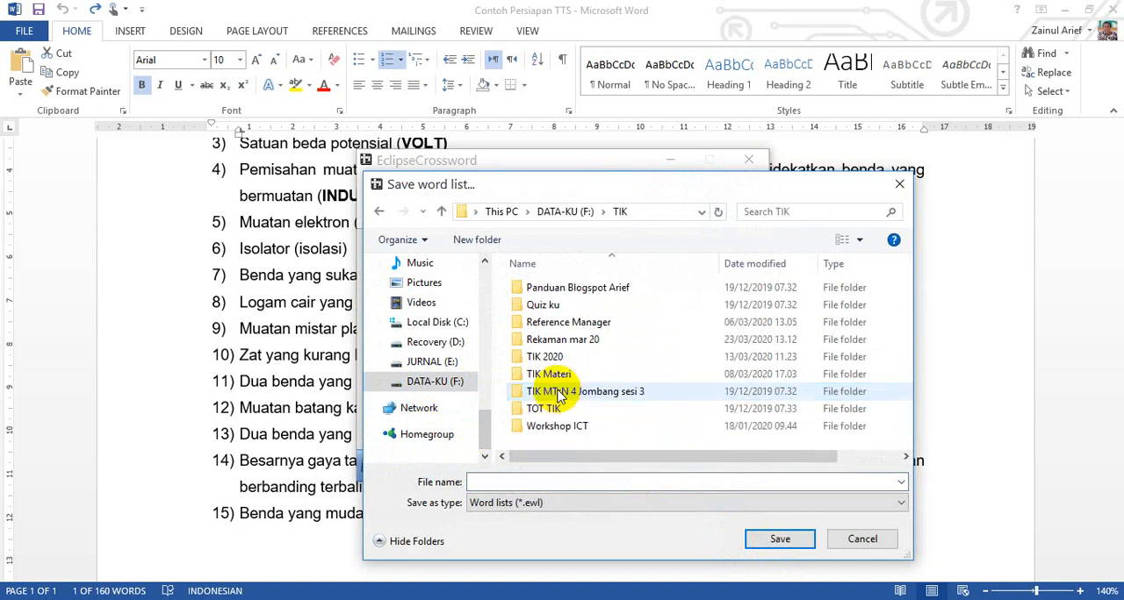
Step: Create a new folder named "TTS Listrik Statis" inside the TIK folder
right_click(629, 438)
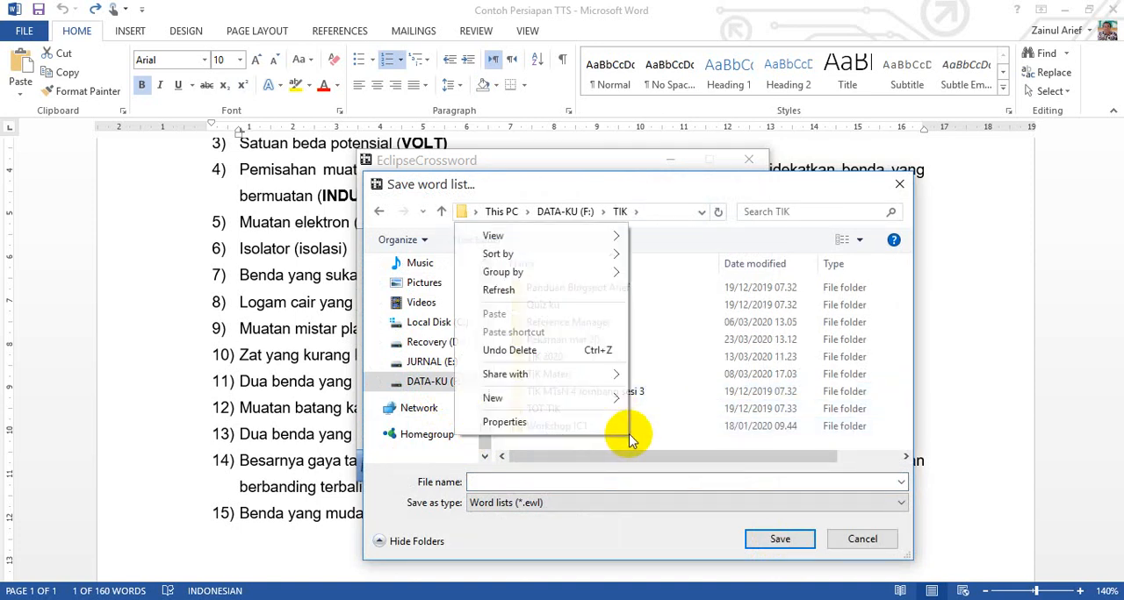
mouse_move(603, 403)
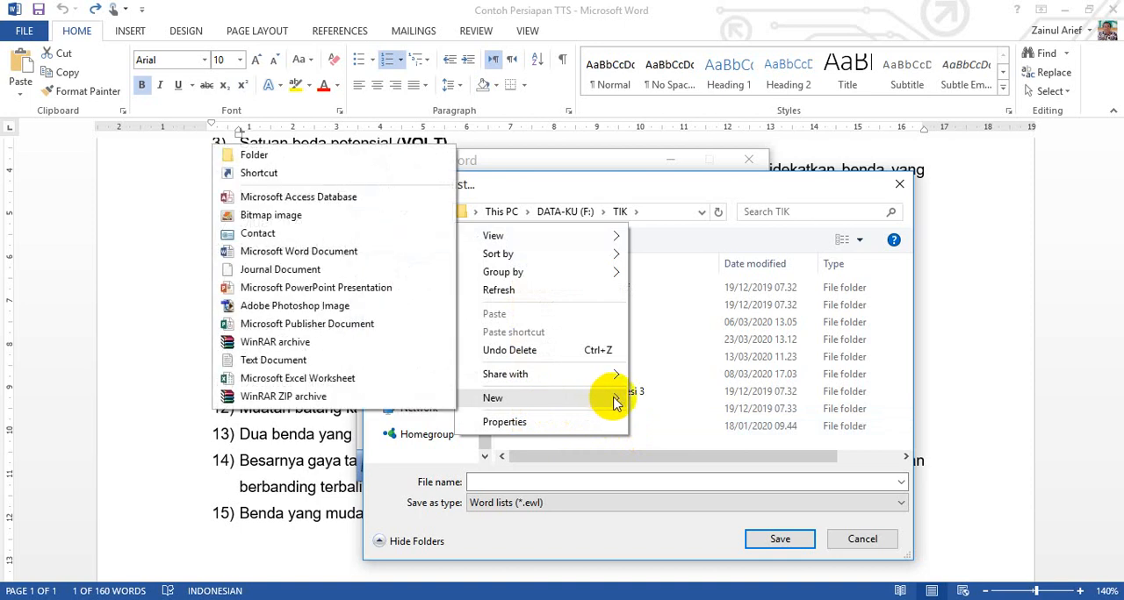
click(281, 156)
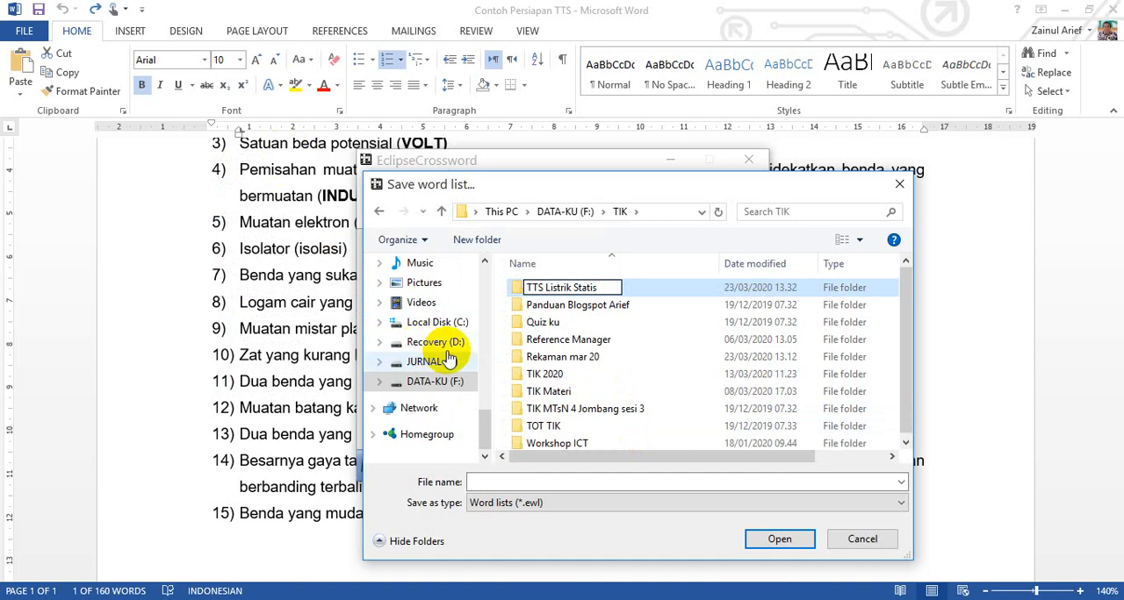
click(571, 306)
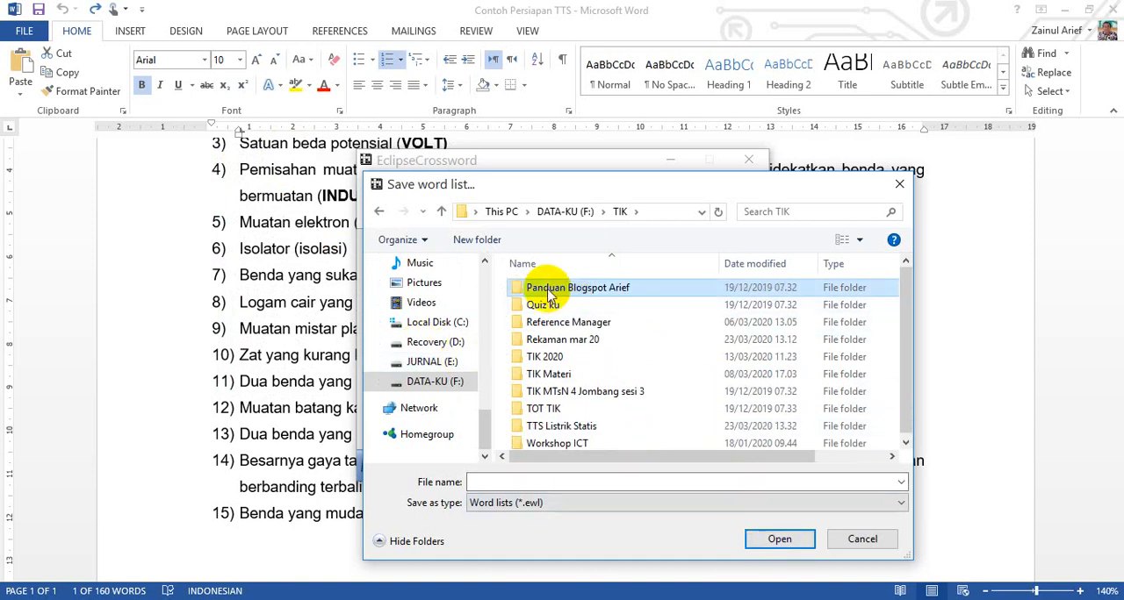
Step: Save the word list as "Listrik Statis" in the TTS Listrik Statis folder
click(559, 427)
double_click(559, 426)
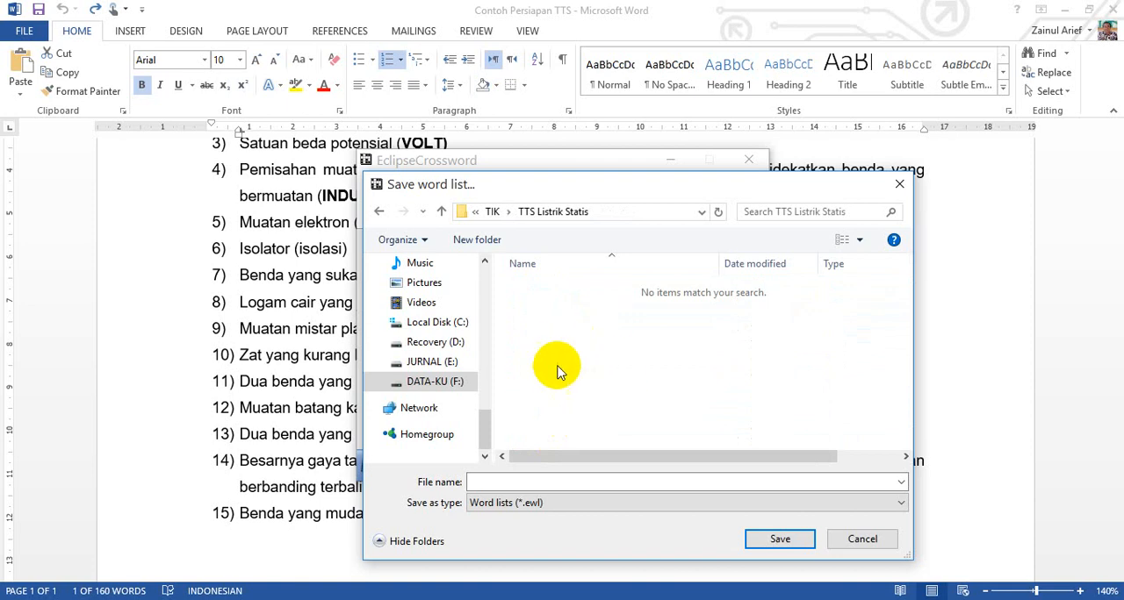
click(547, 481)
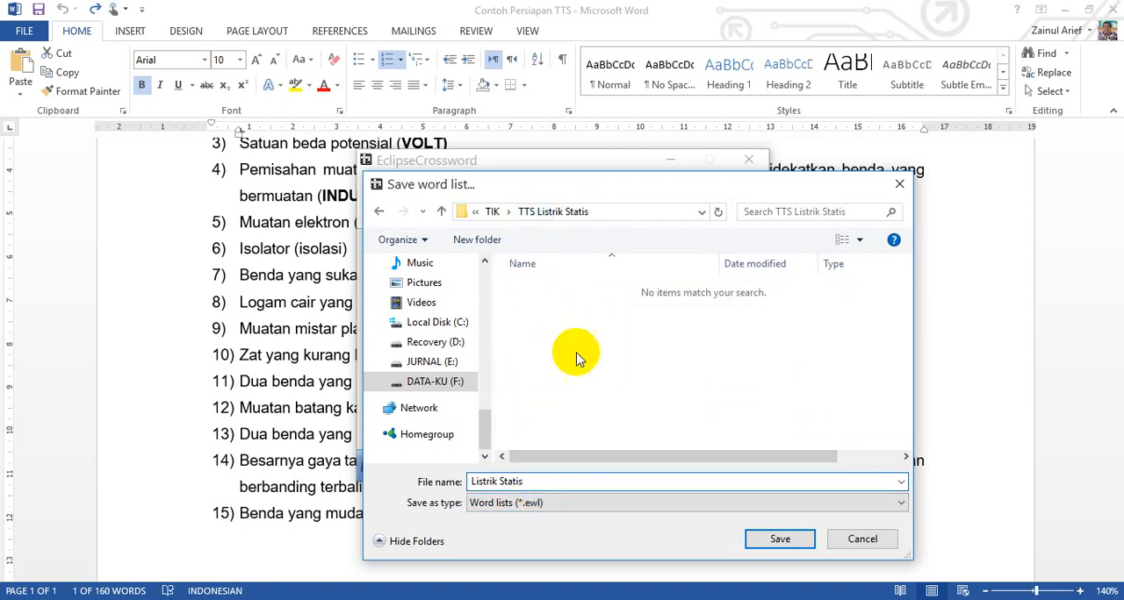
click(780, 539)
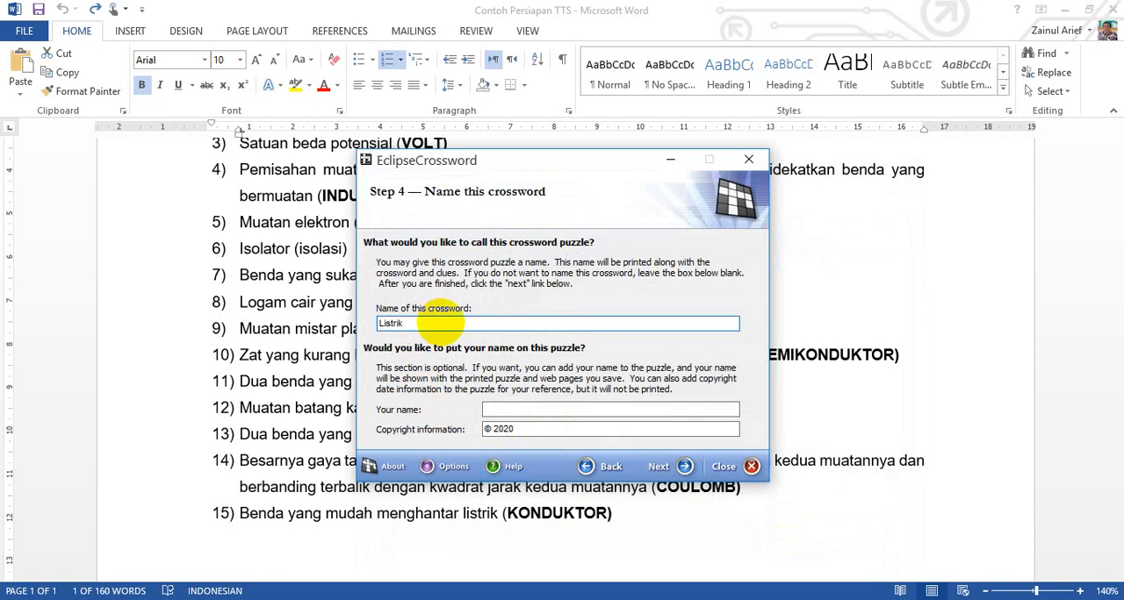
Step: Name the crossword "Listrik" and enter the author's name for the puzzle
click(517, 410)
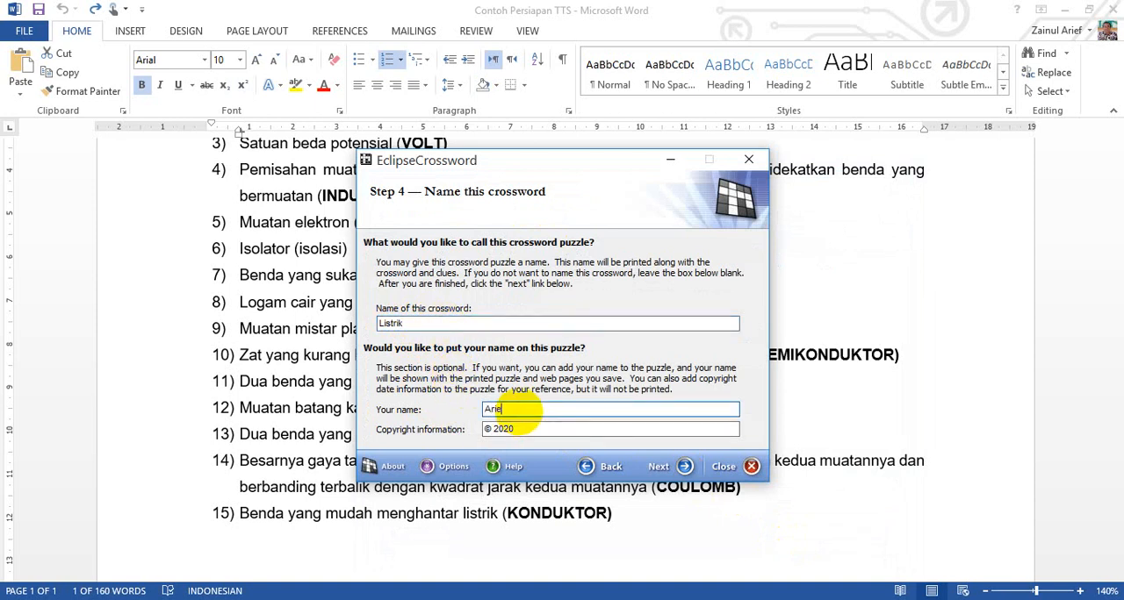
text(Arief)
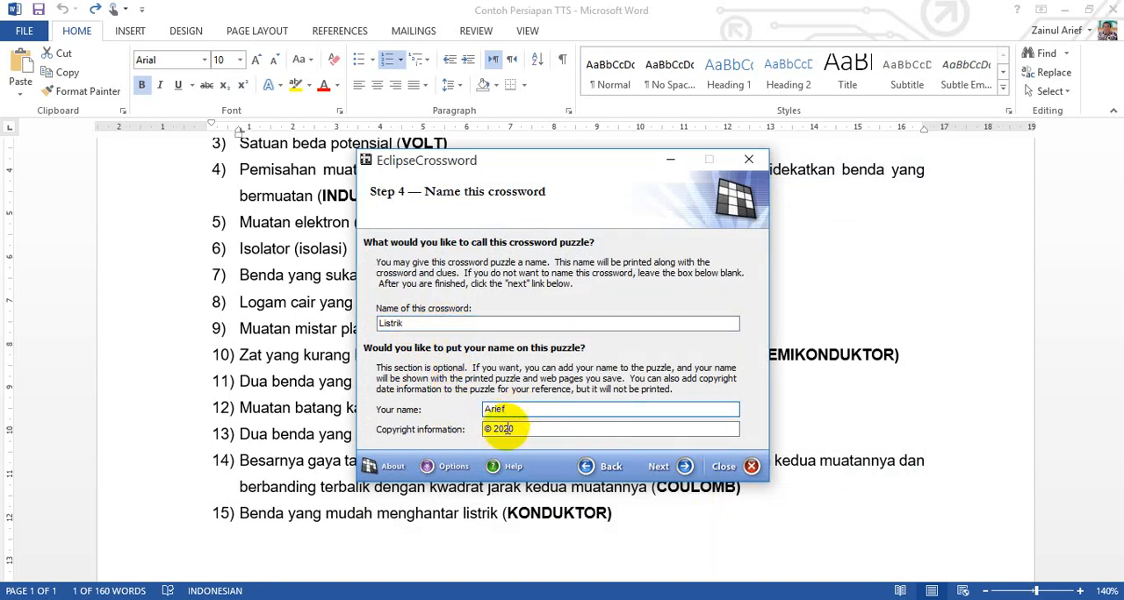
Step: Accept the crossword's name and author details and proceed to defining the puzzle size
click(684, 468)
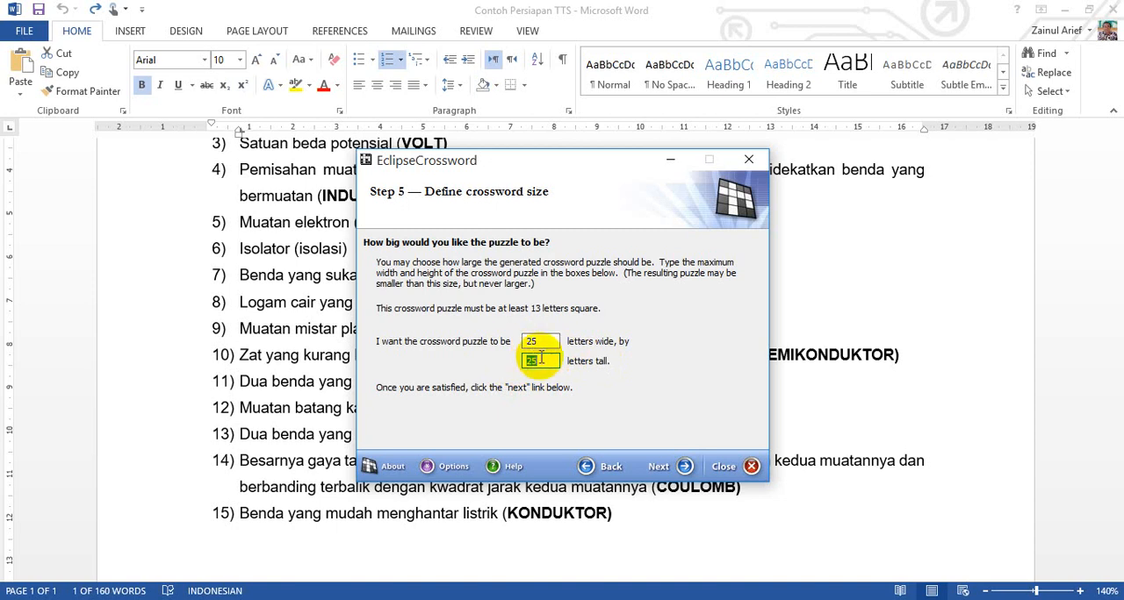
Step: Examine the answers in the Word document for the longest words, comparing SEMIKONDUKTOR and TOLAKMENOLAK, to judge the grid size needed
click(304, 380)
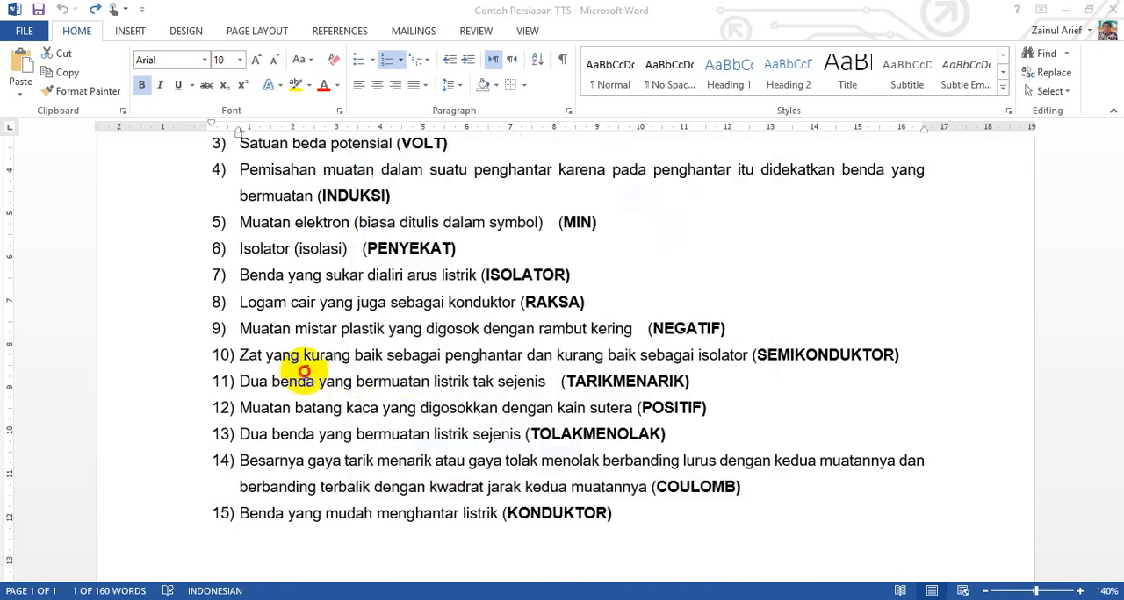
scroll(579, 380, up, 1)
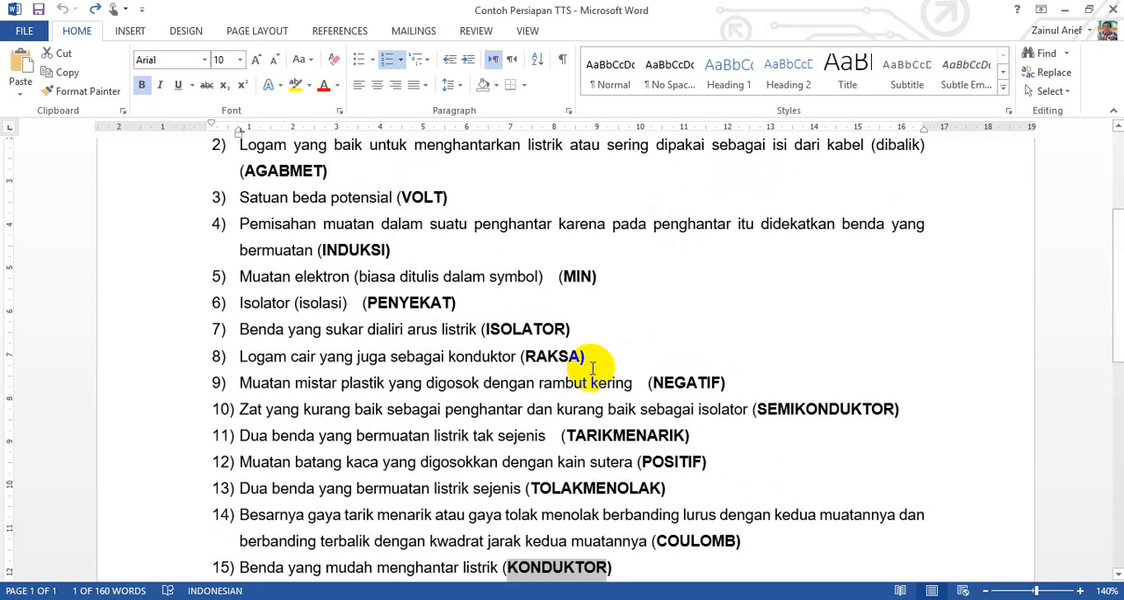
scroll(581, 376, up, 1)
scroll(592, 364, down, 1)
scroll(592, 369, down, 1)
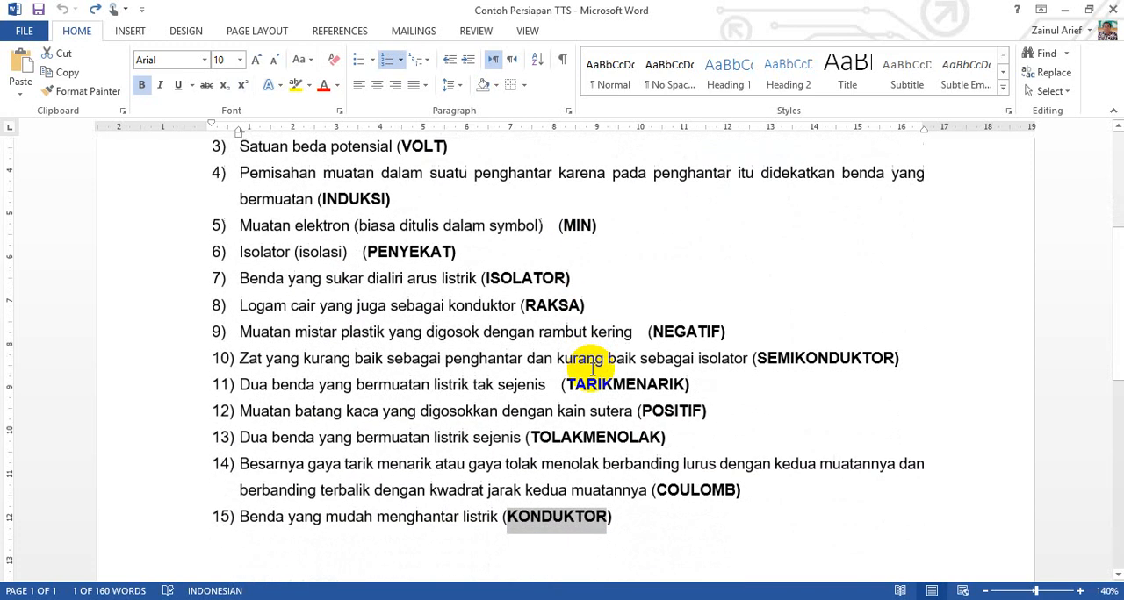
drag(759, 361, 901, 362)
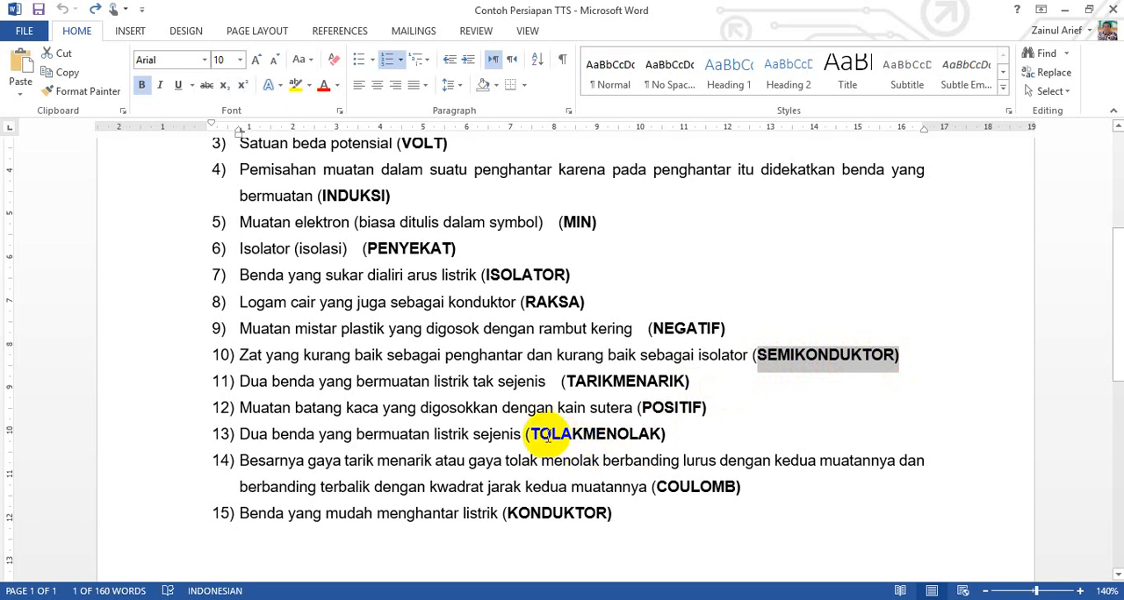
drag(531, 434, 650, 446)
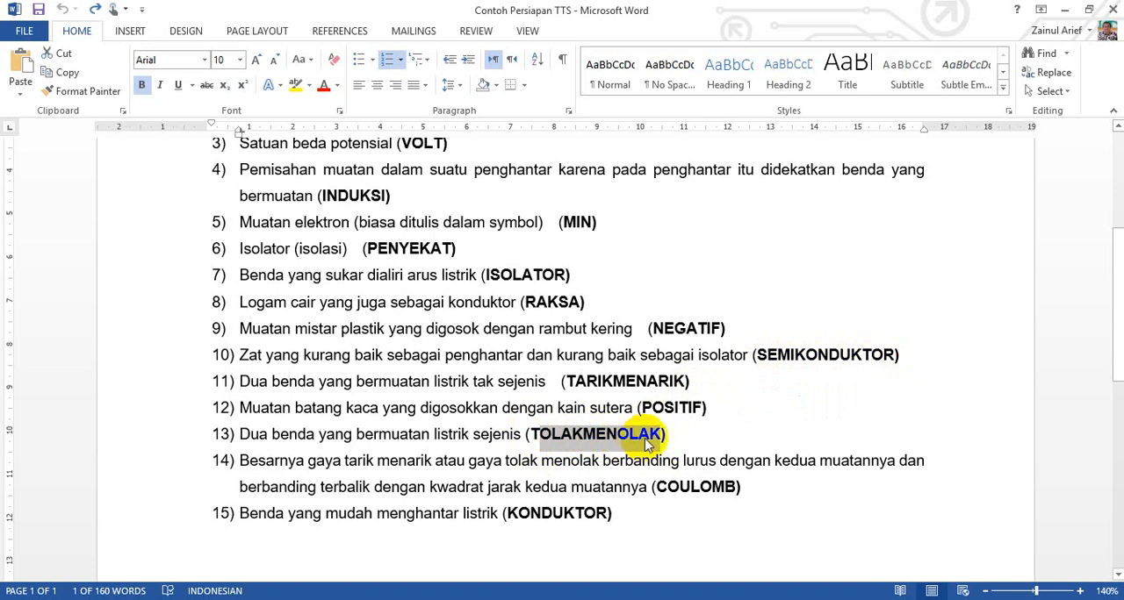
click(770, 360)
scroll(730, 417, up, 3)
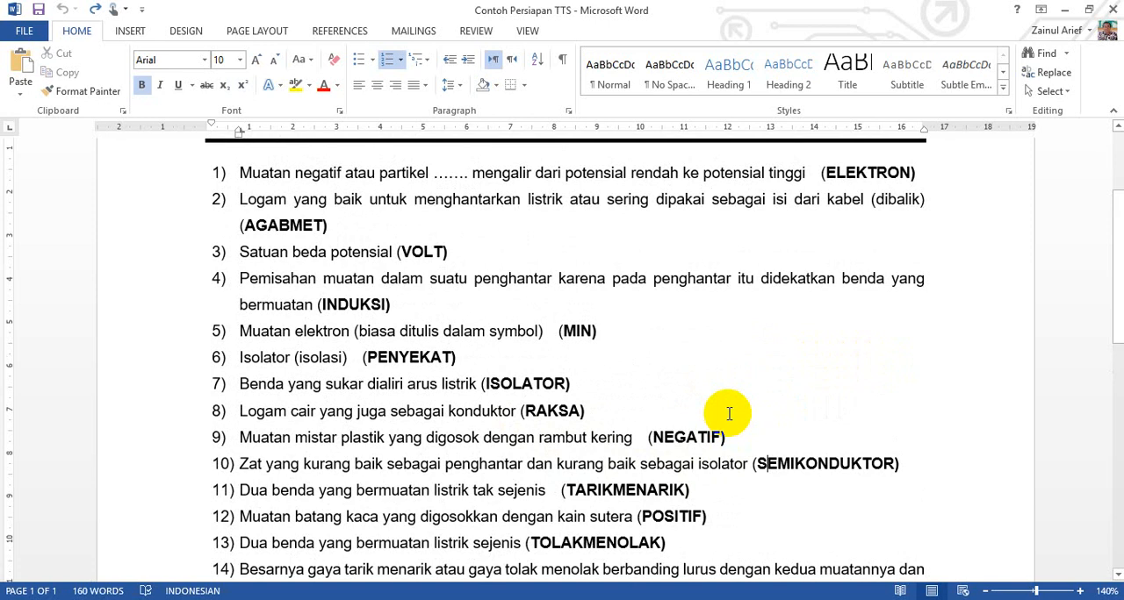
scroll(729, 414, down, 3)
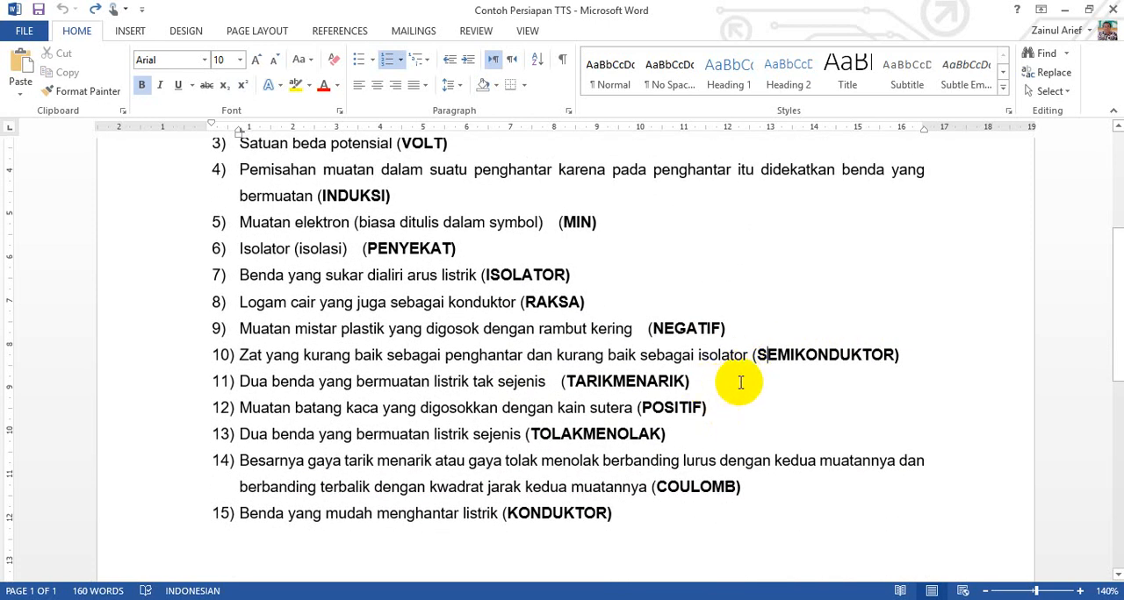
drag(756, 358, 778, 367)
click(780, 367)
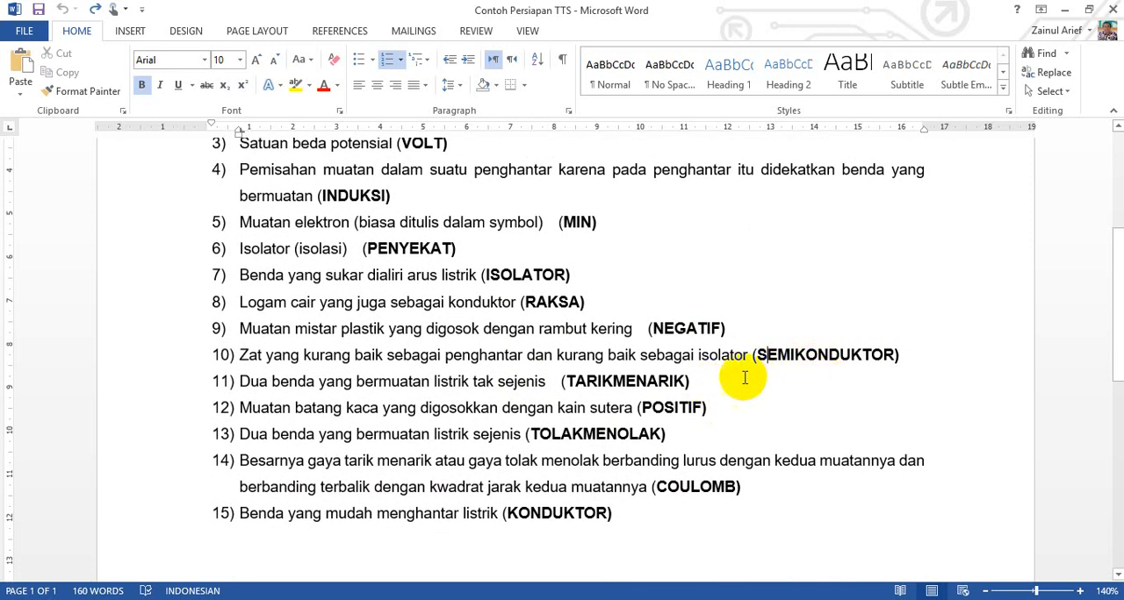
Step: Set the EclipseCrossword puzzle size to 14 letters wide by 14 letters tall, check it against SEMIKONDUKTOR, and generate the crossword
click(374, 599)
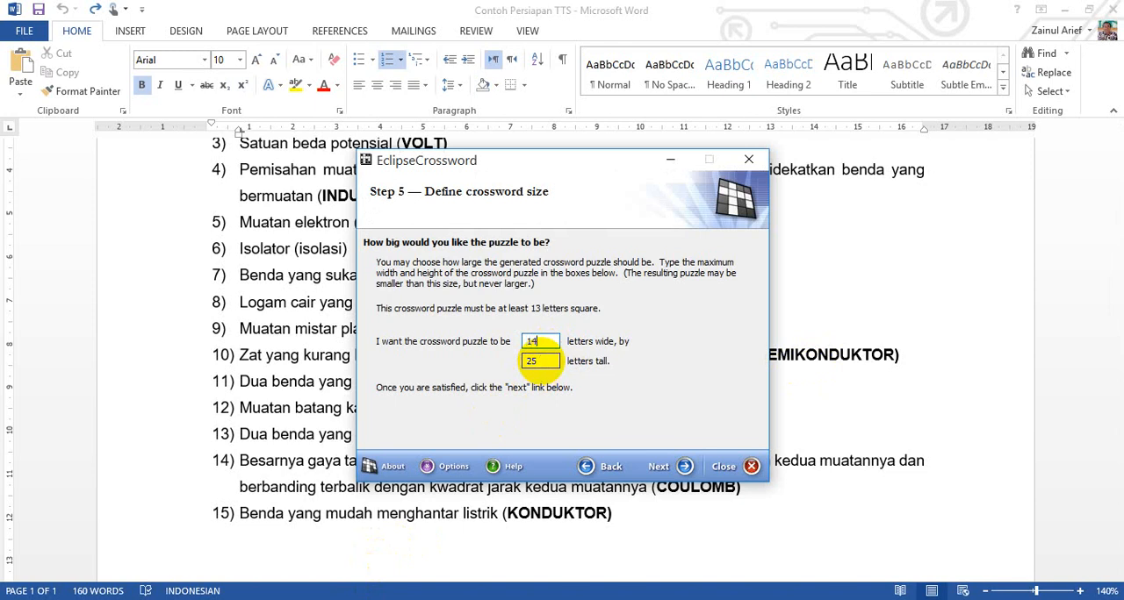
drag(516, 361, 554, 362)
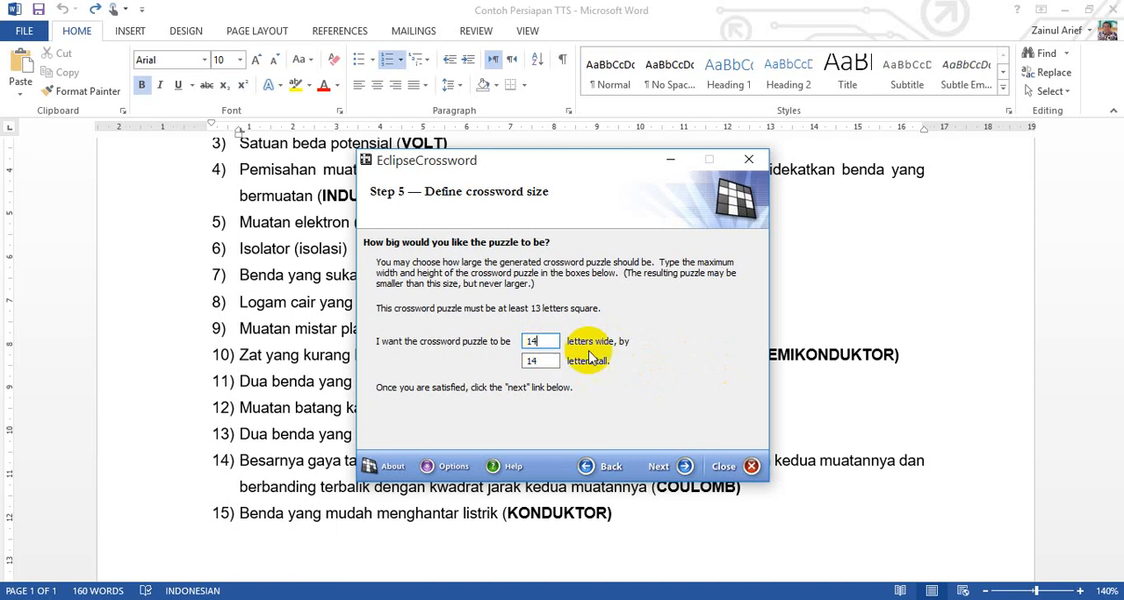
click(803, 376)
drag(759, 355, 894, 355)
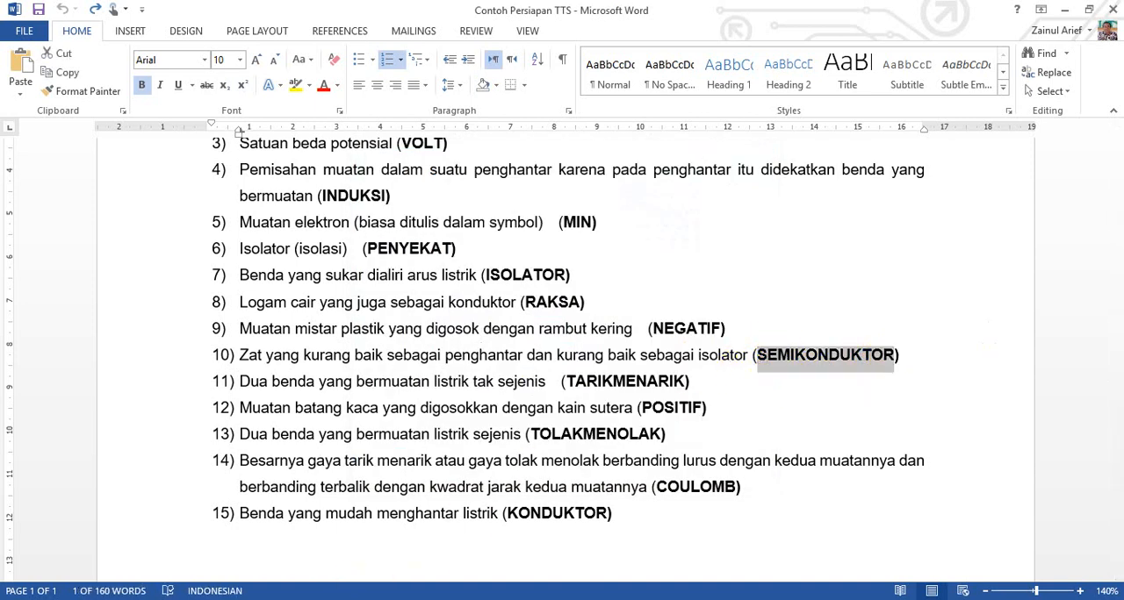
key(alt+Tab)
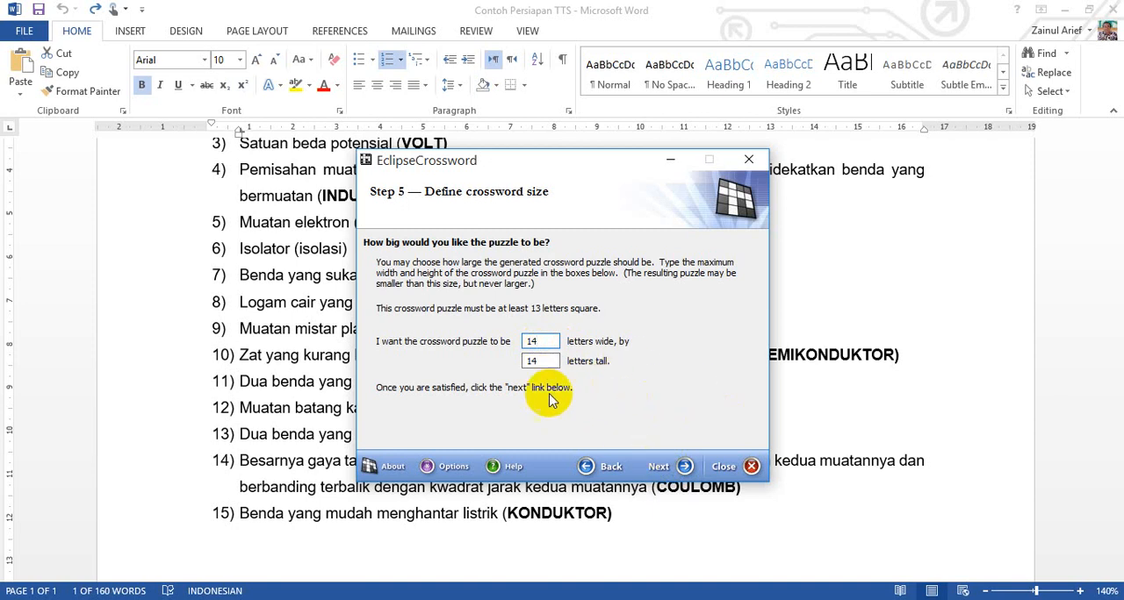
click(685, 468)
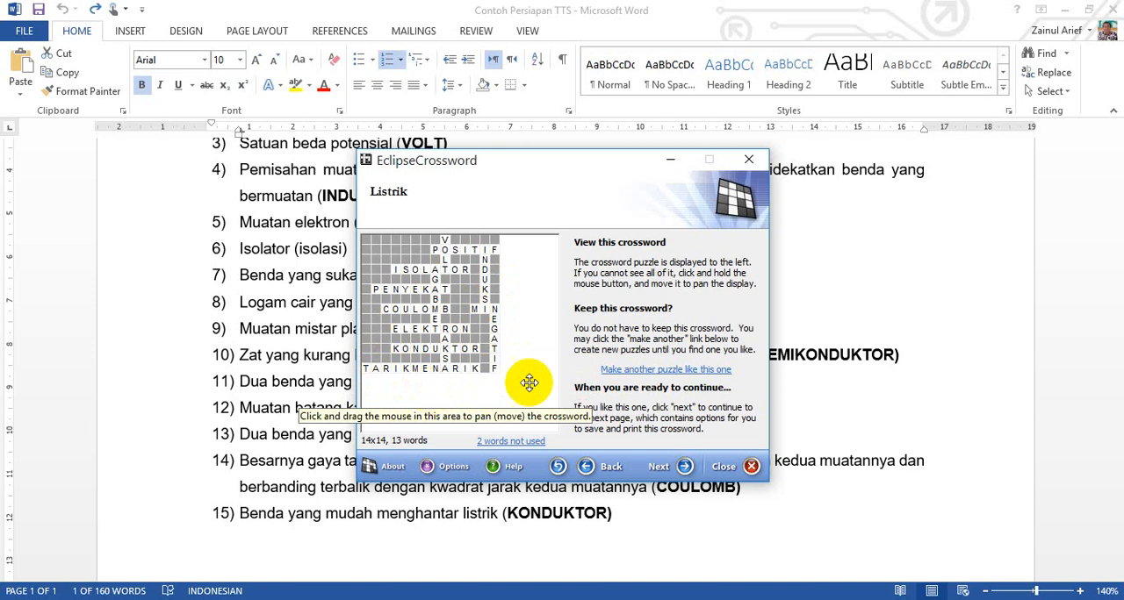
Step: Generate alternative layouts at the 14 by 14 size, checking each for unused words
click(672, 373)
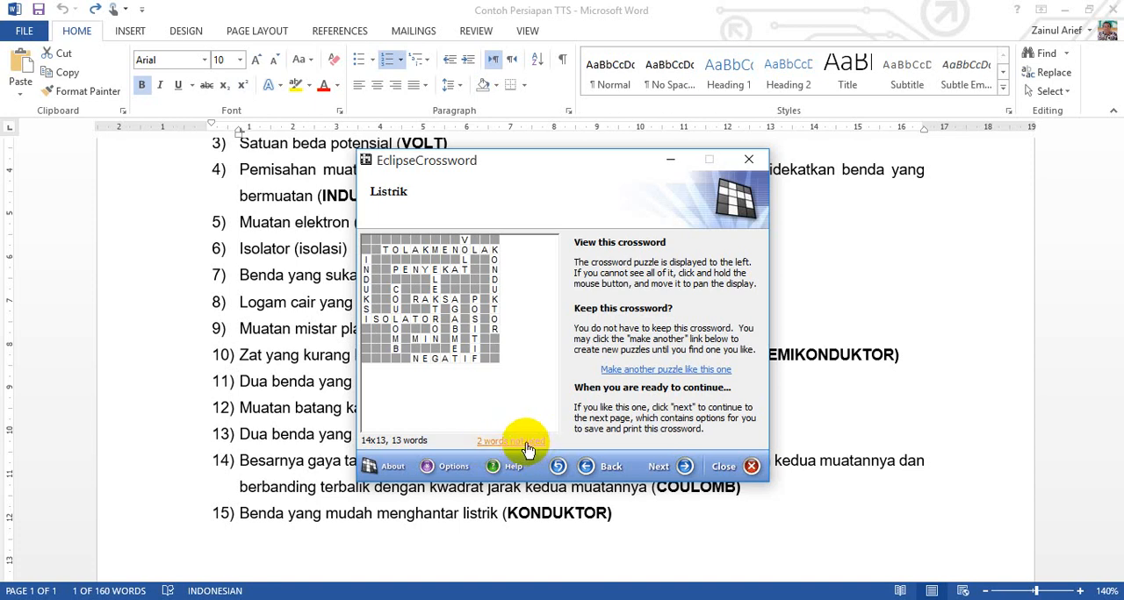
click(619, 375)
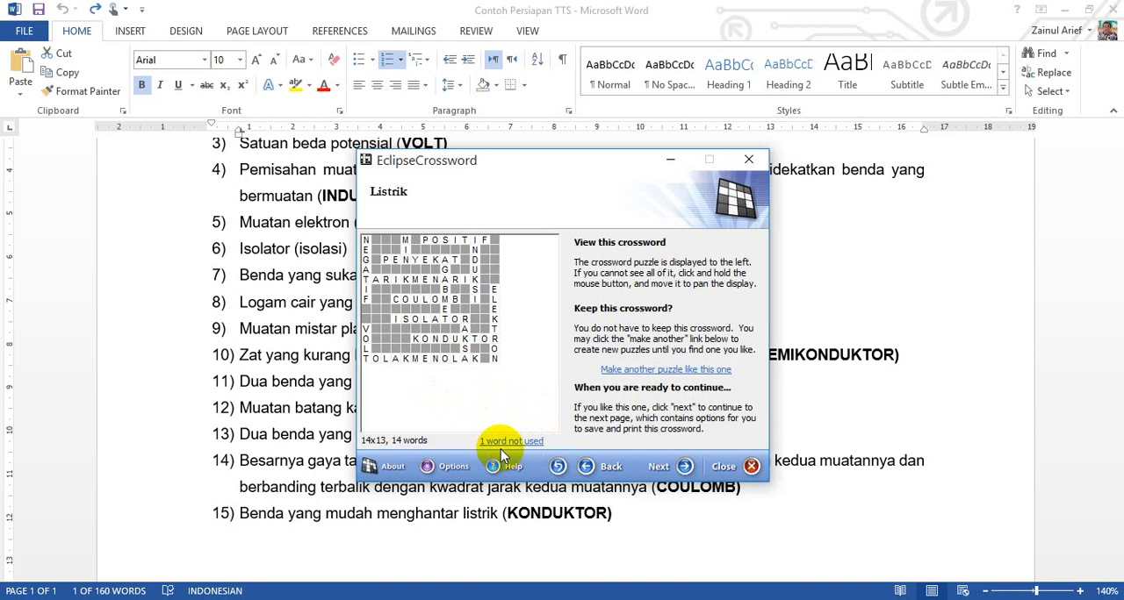
click(515, 444)
click(663, 369)
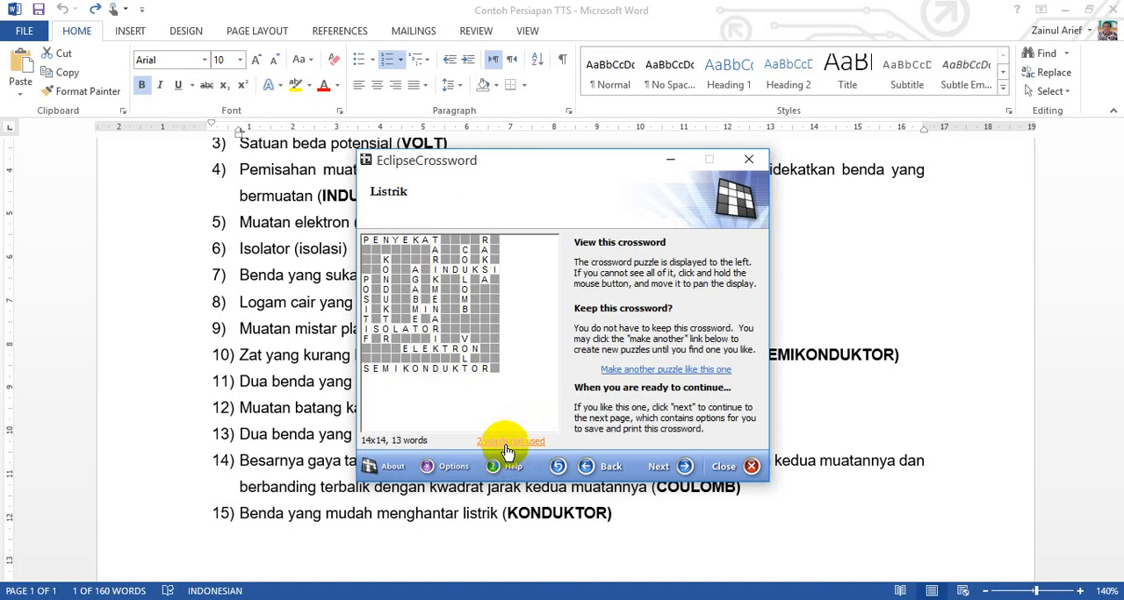
click(642, 372)
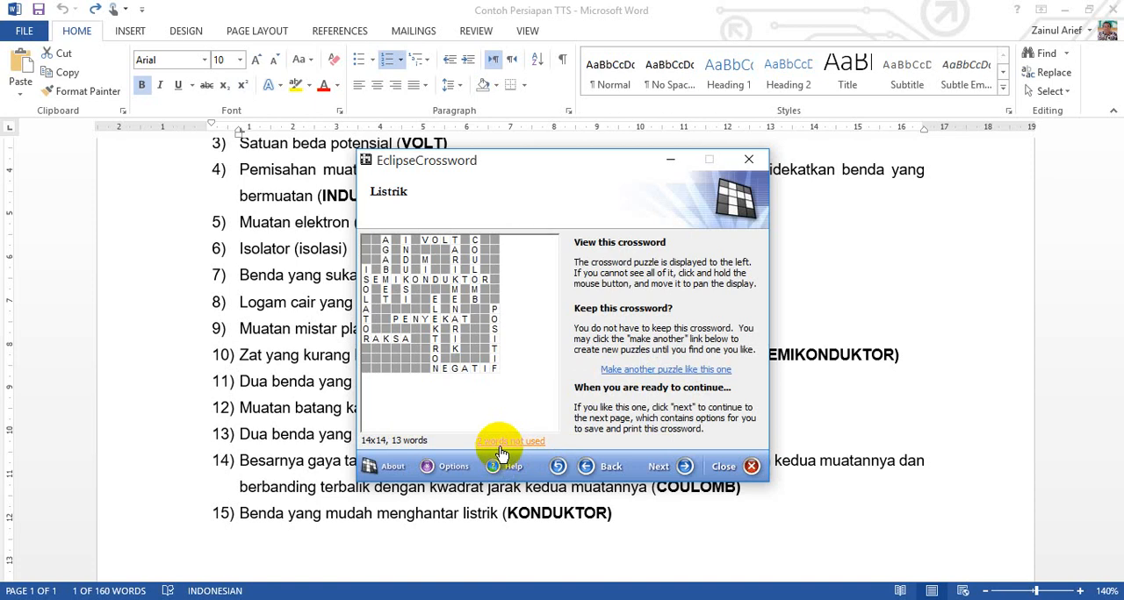
Step: Change the maximum puzzle size to 15 by 15 letters and generate several layouts, checking each for unused words
click(587, 470)
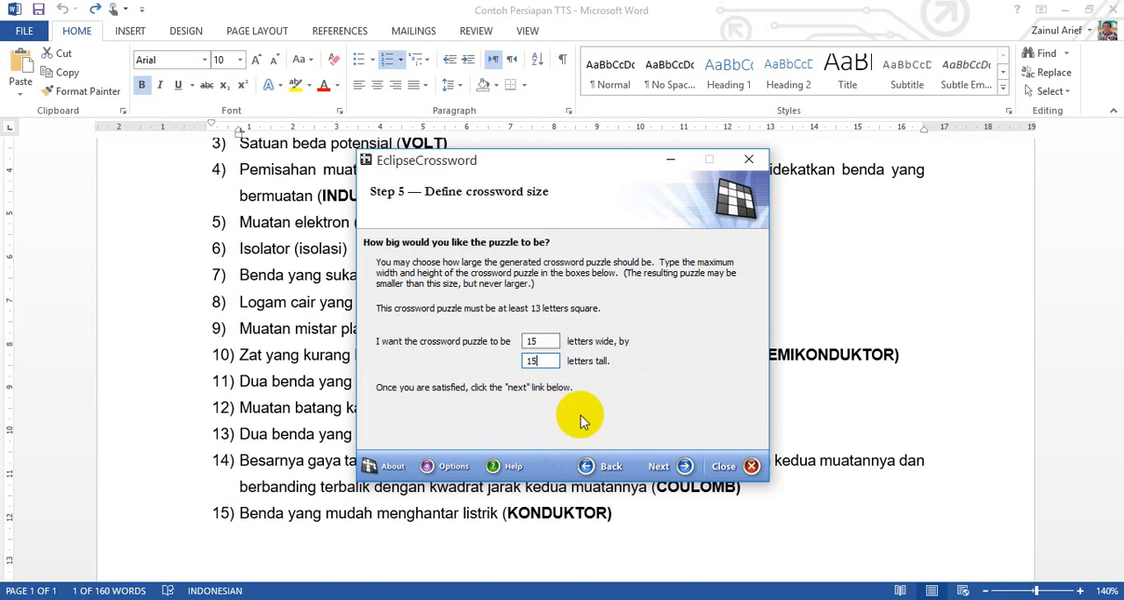
click(686, 474)
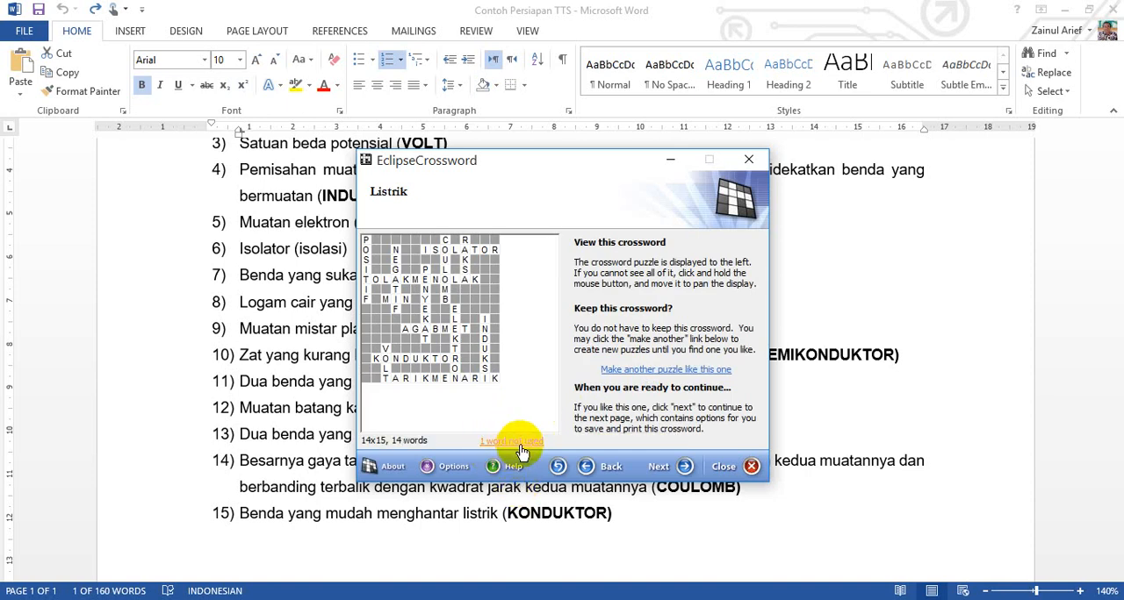
click(647, 372)
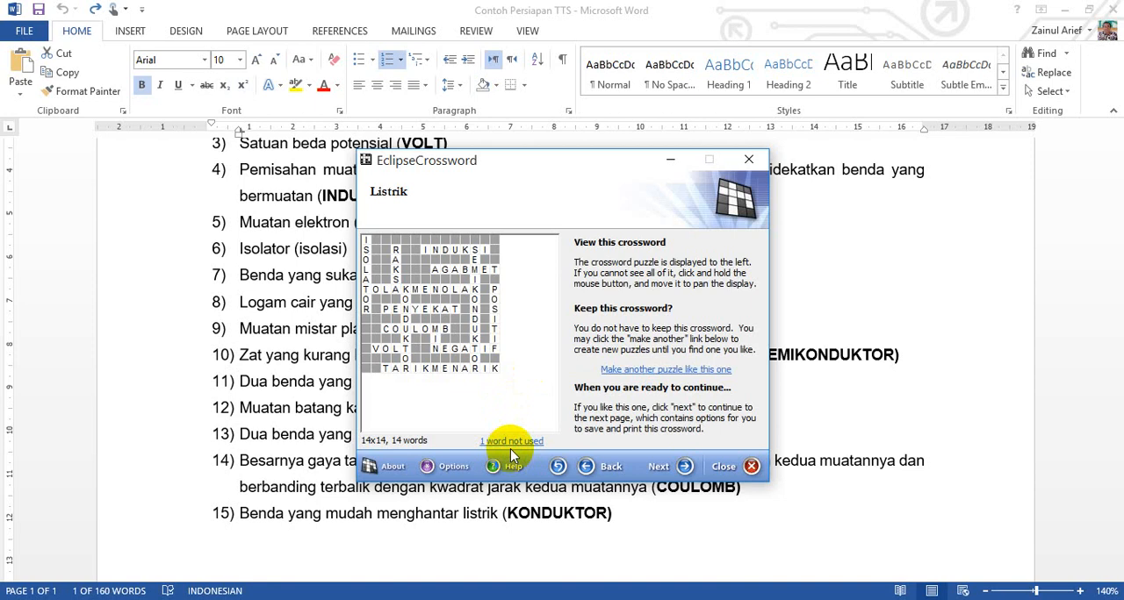
click(632, 373)
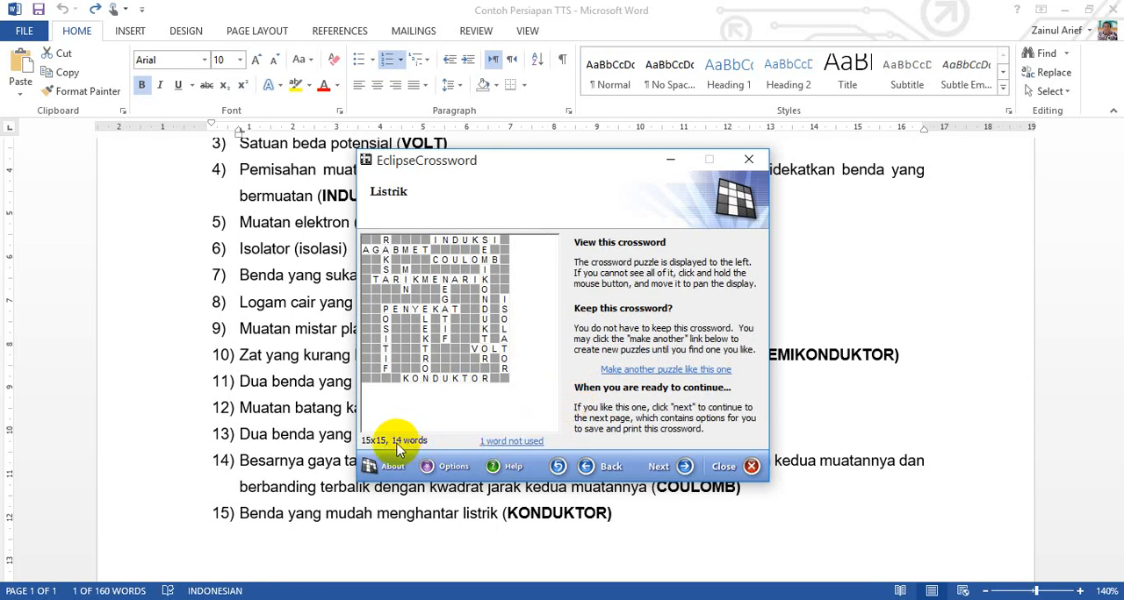
Step: Set the maximum puzzle size to 20 letters wide by 20 letters tall and generate the crossword
click(586, 467)
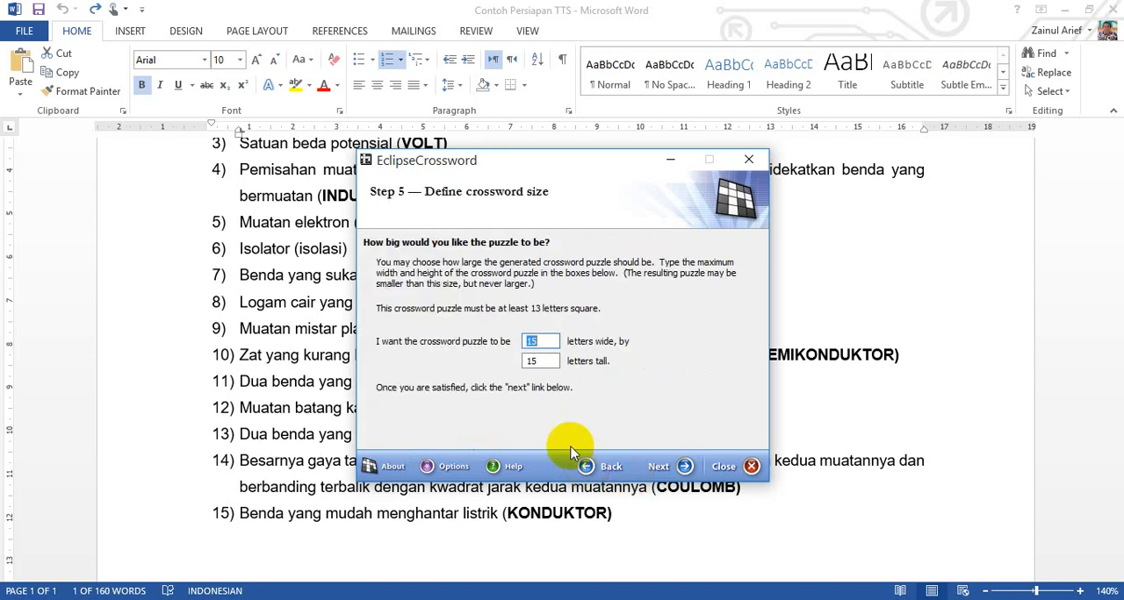
double_click(548, 342)
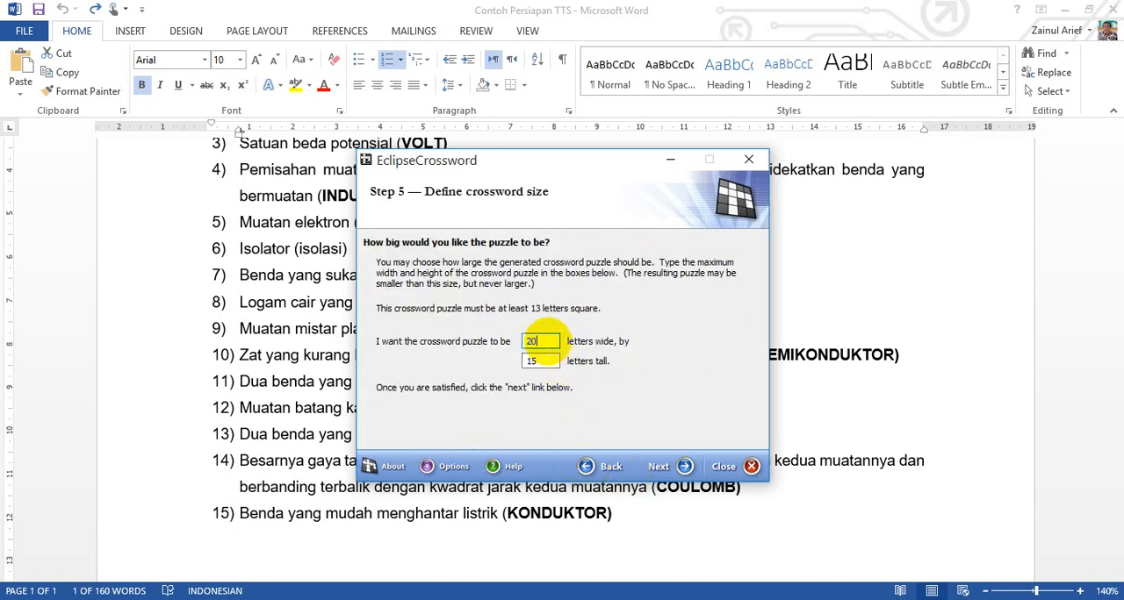
text(20)
double_click(548, 369)
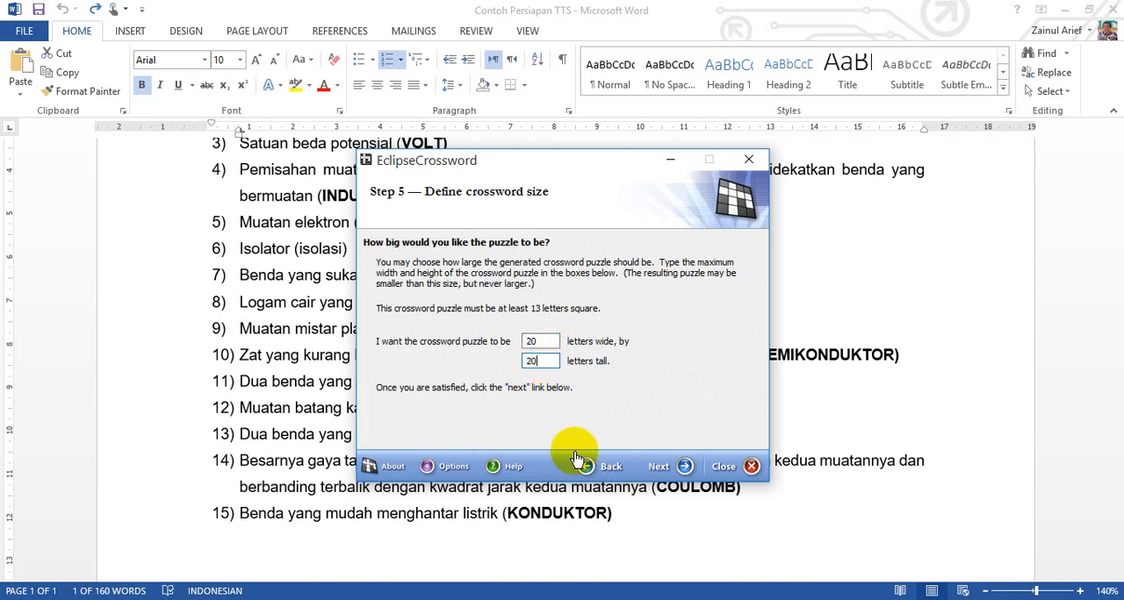
click(684, 466)
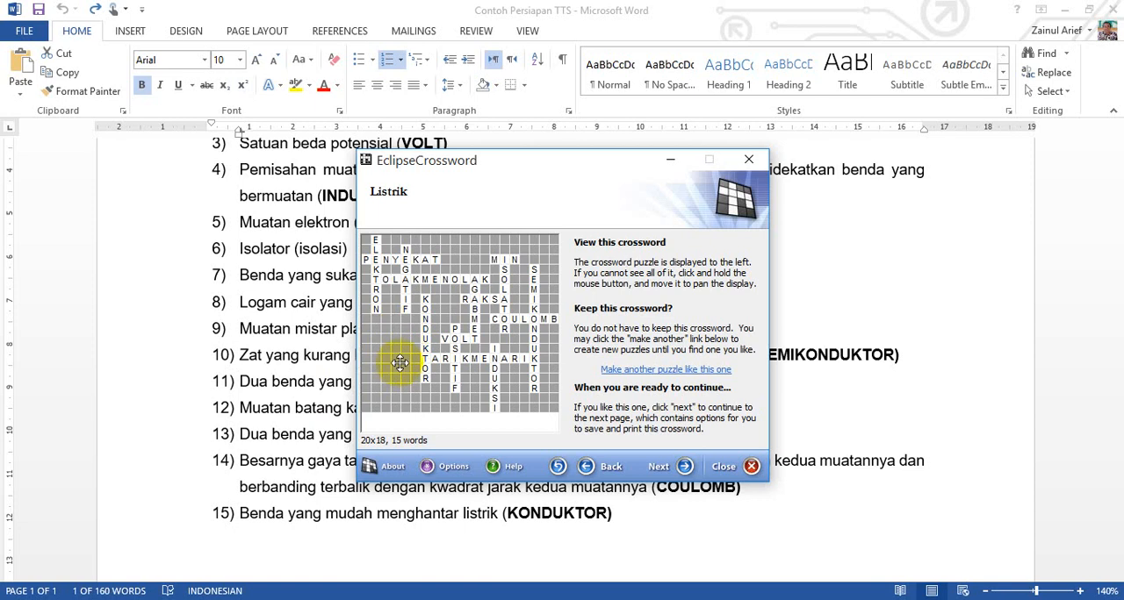
Step: Generate further layouts at the 20 by 20 maximum size until a more compact arrangement with all words appears
click(633, 373)
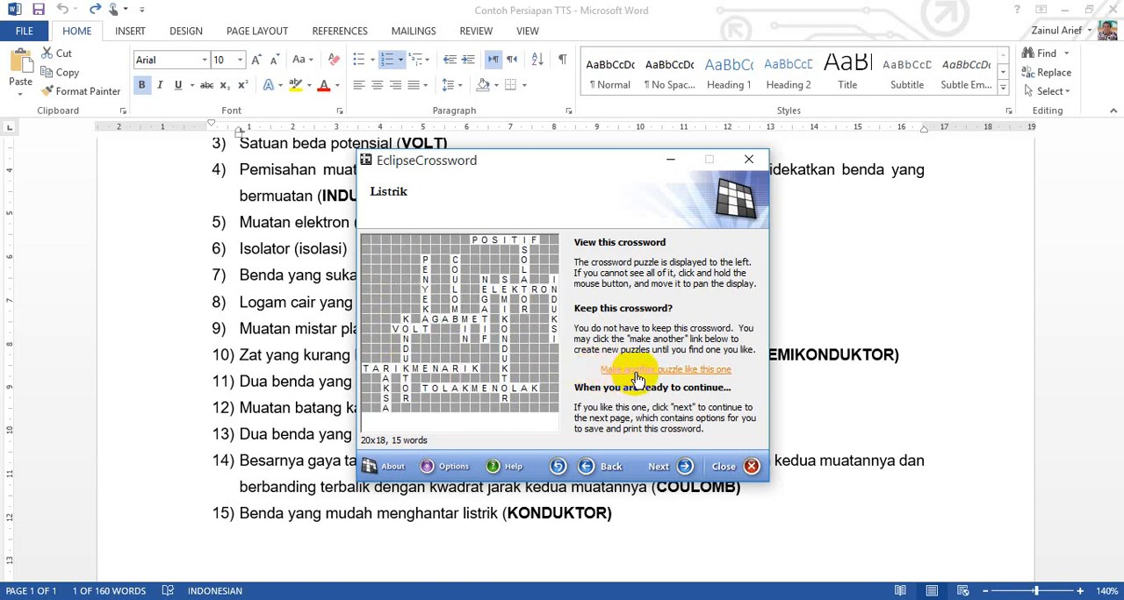
click(636, 373)
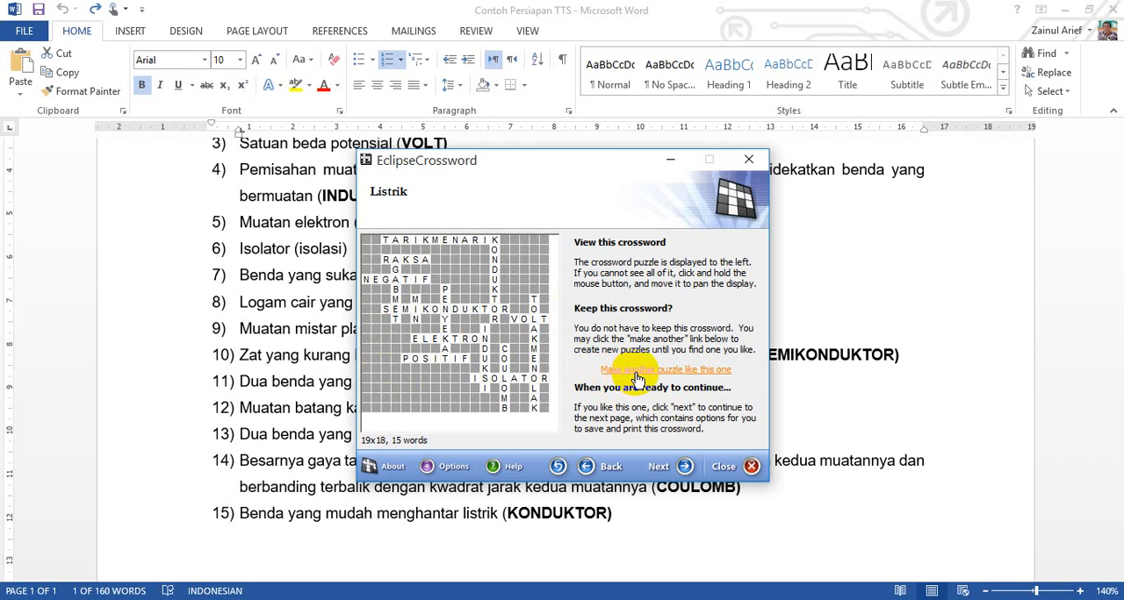
click(637, 376)
click(635, 375)
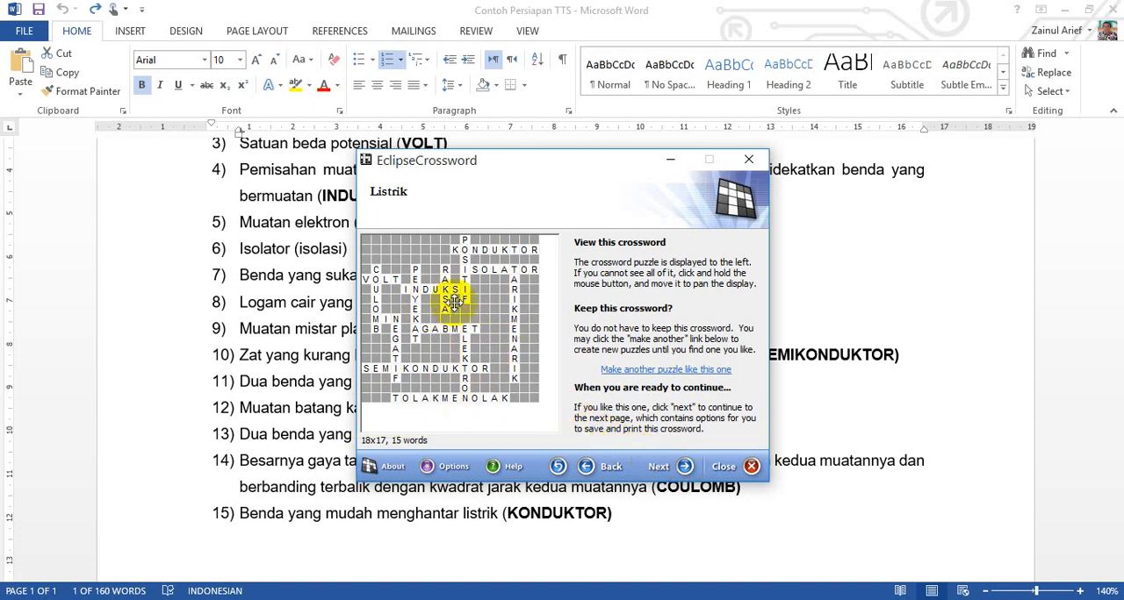
Step: Keep this layout and save the crossword as "1" in the TTS Listrik Statis folder
click(682, 468)
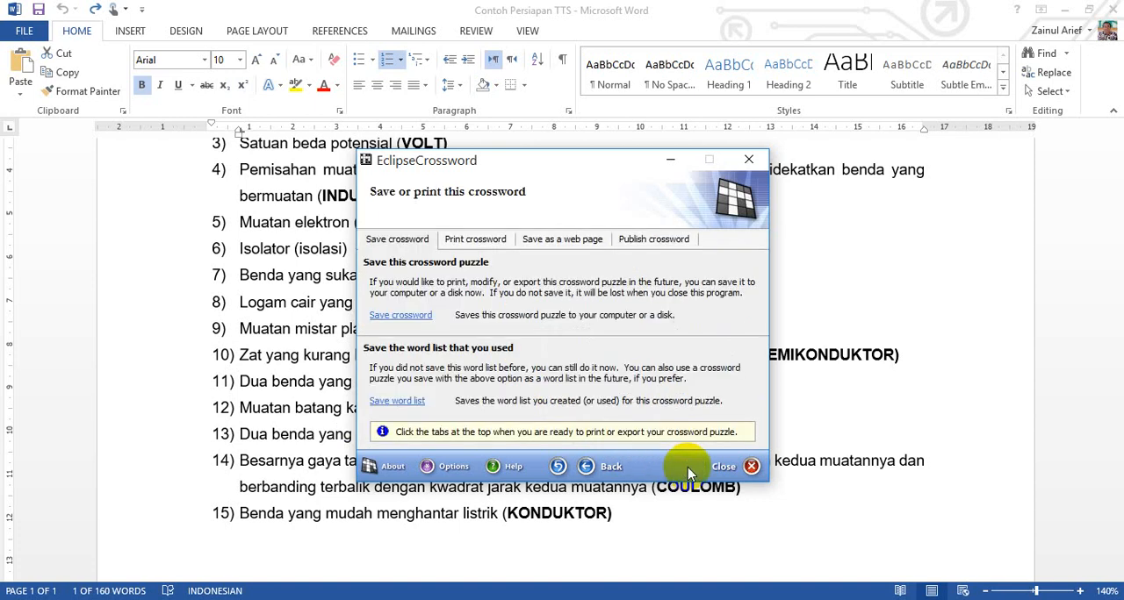
click(414, 318)
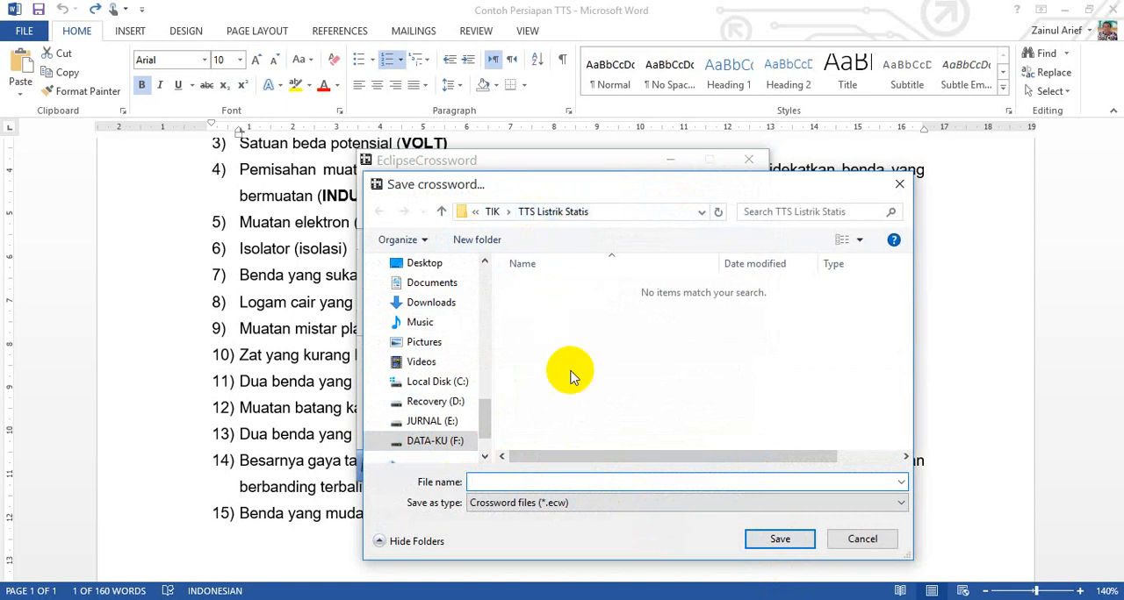
click(537, 483)
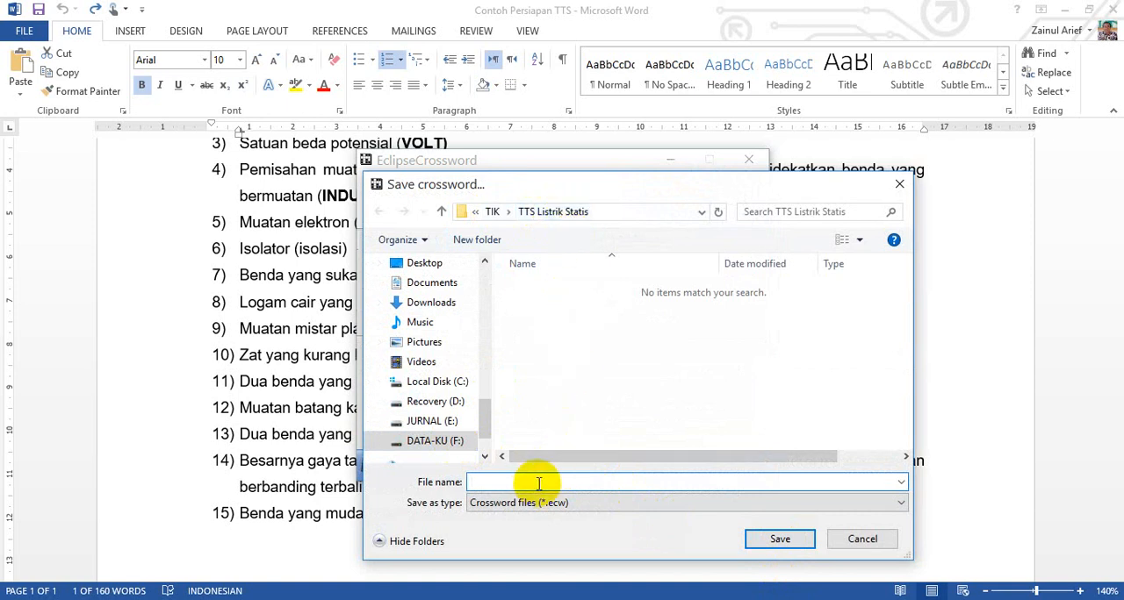
click(780, 540)
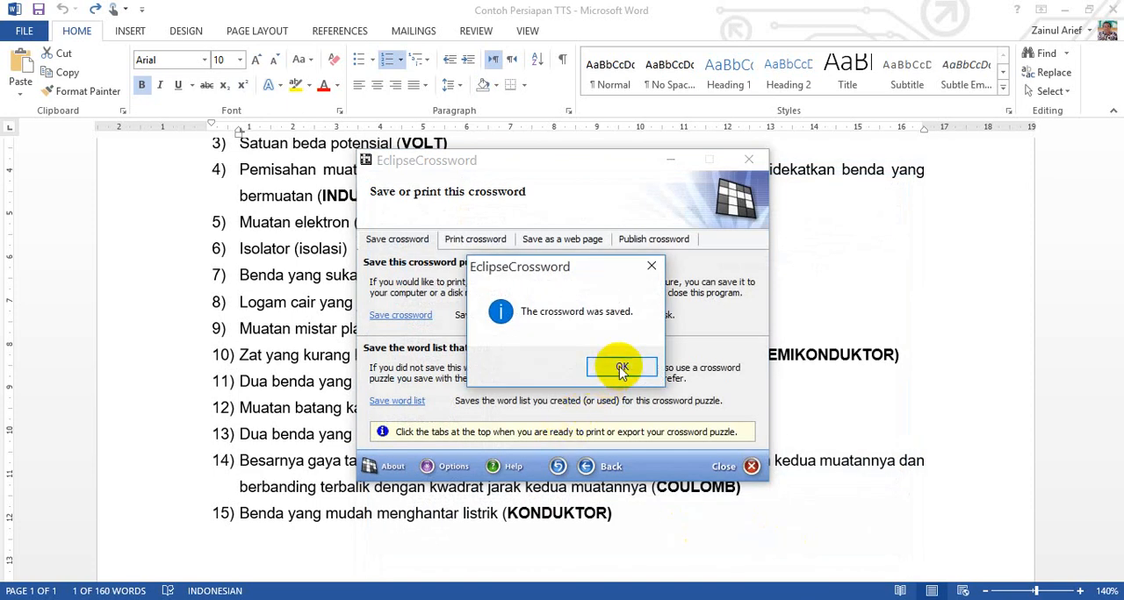
click(621, 367)
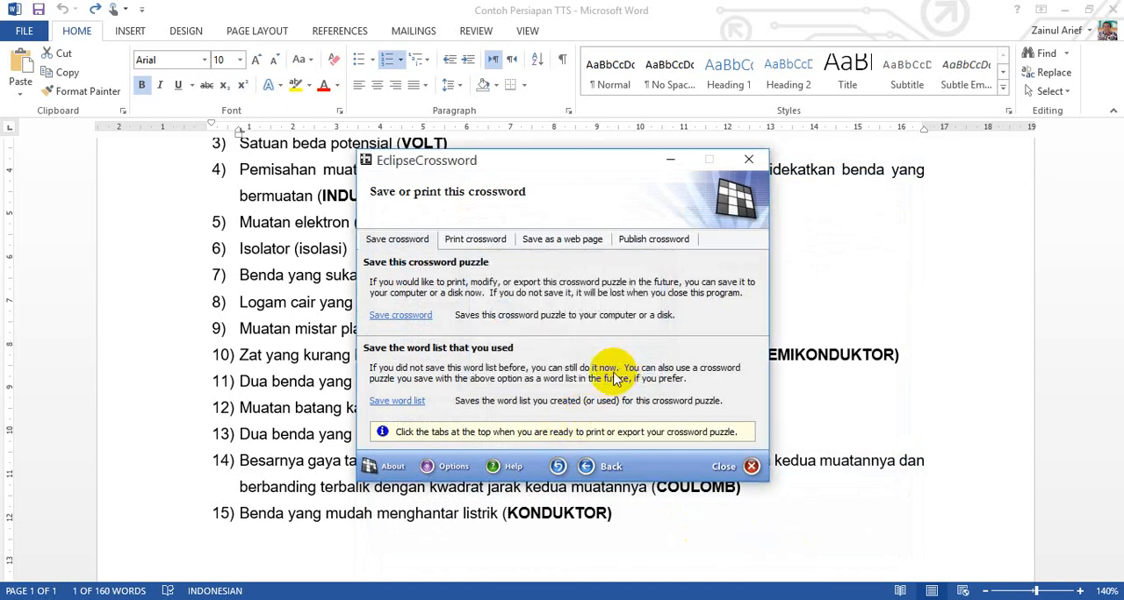
Step: View the options for printing the crossword's answer key and empty puzzle
click(484, 250)
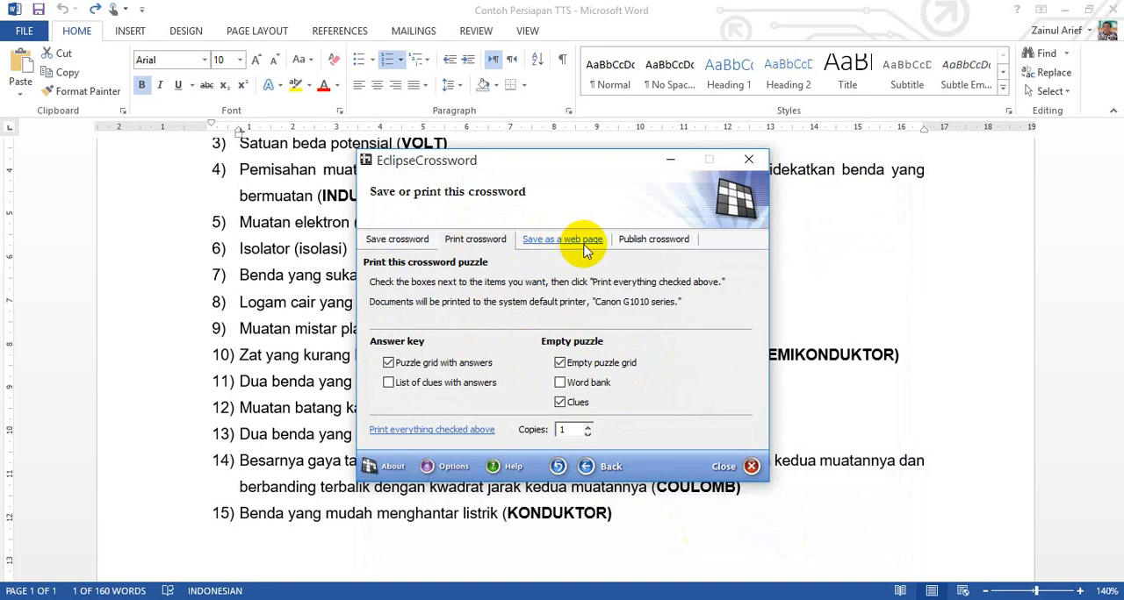
Step: Export the crossword clues in rich text format as "2" in the TTS Listrik Statis folder
click(654, 244)
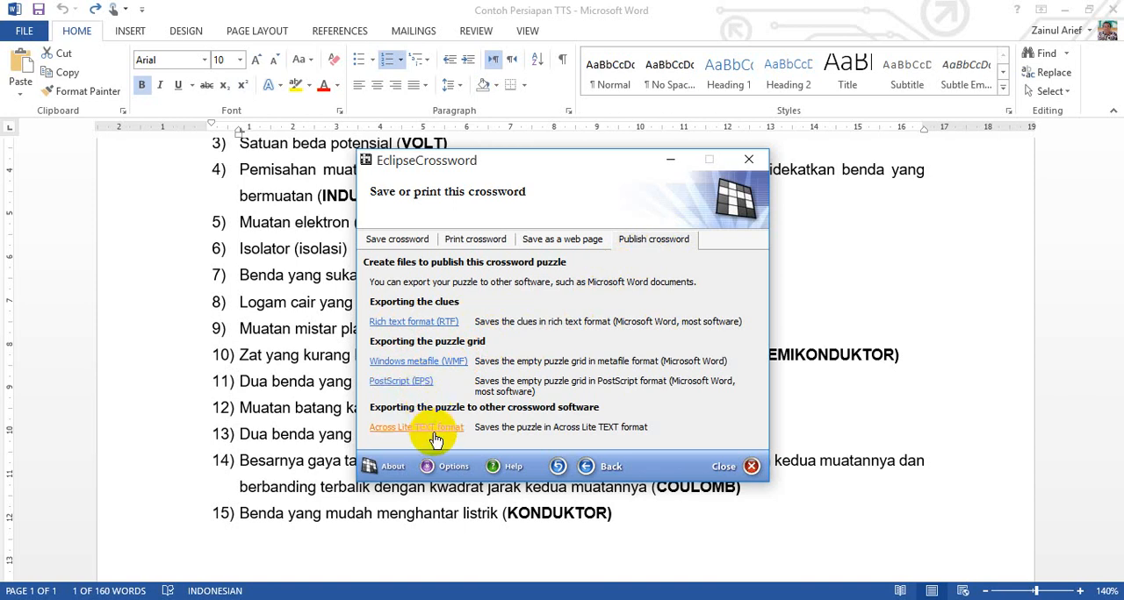
click(425, 324)
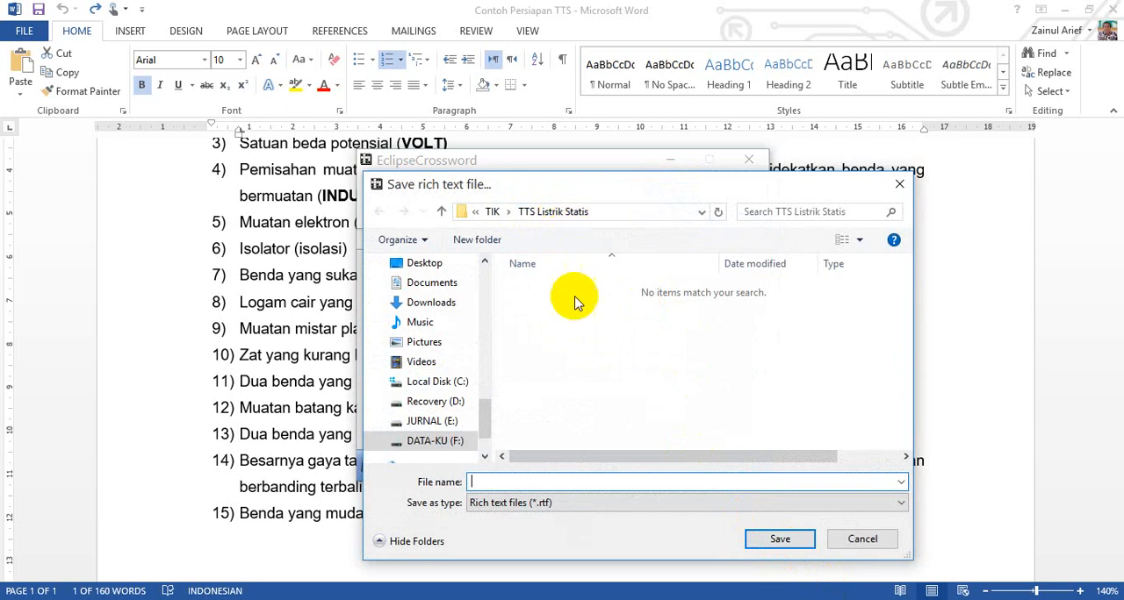
click(544, 480)
text(2)
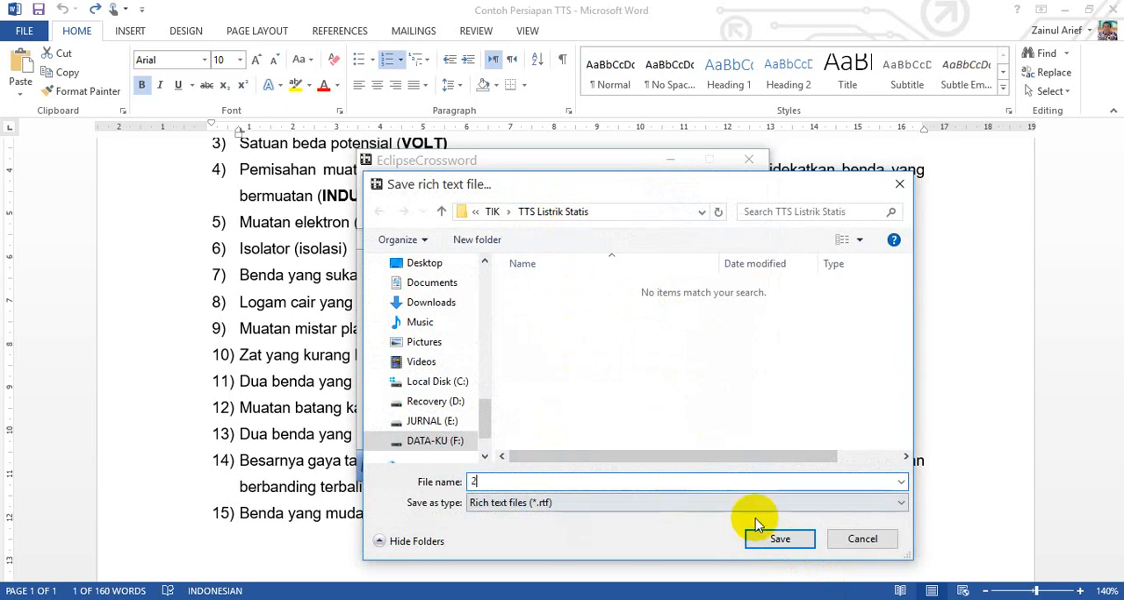
click(779, 539)
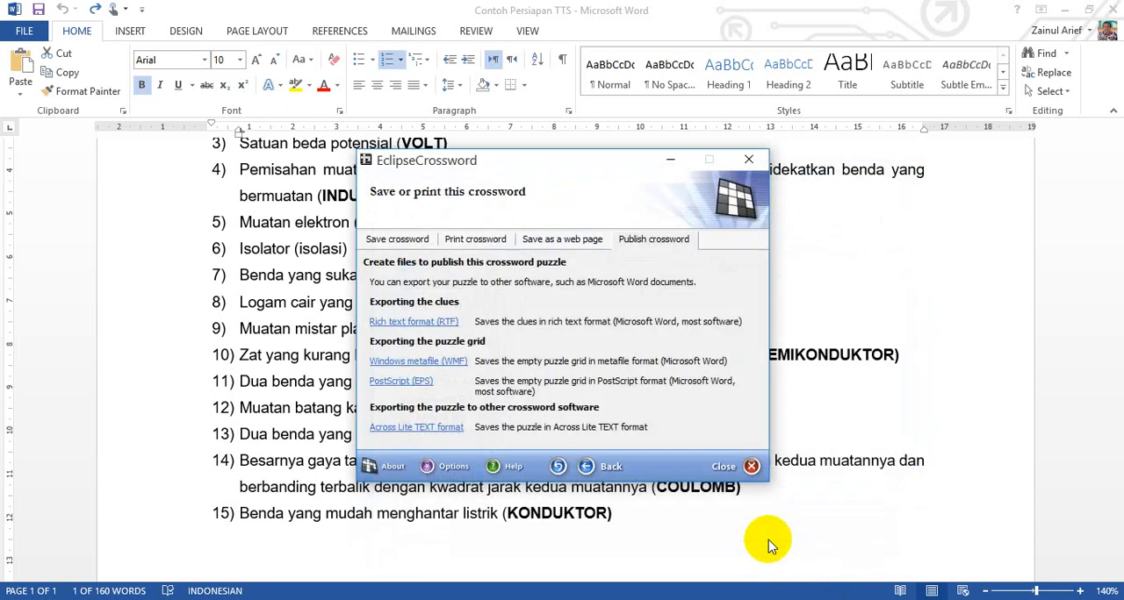
Step: Export the puzzle grid as a Windows metafile named "3", and close the crossword program
click(433, 369)
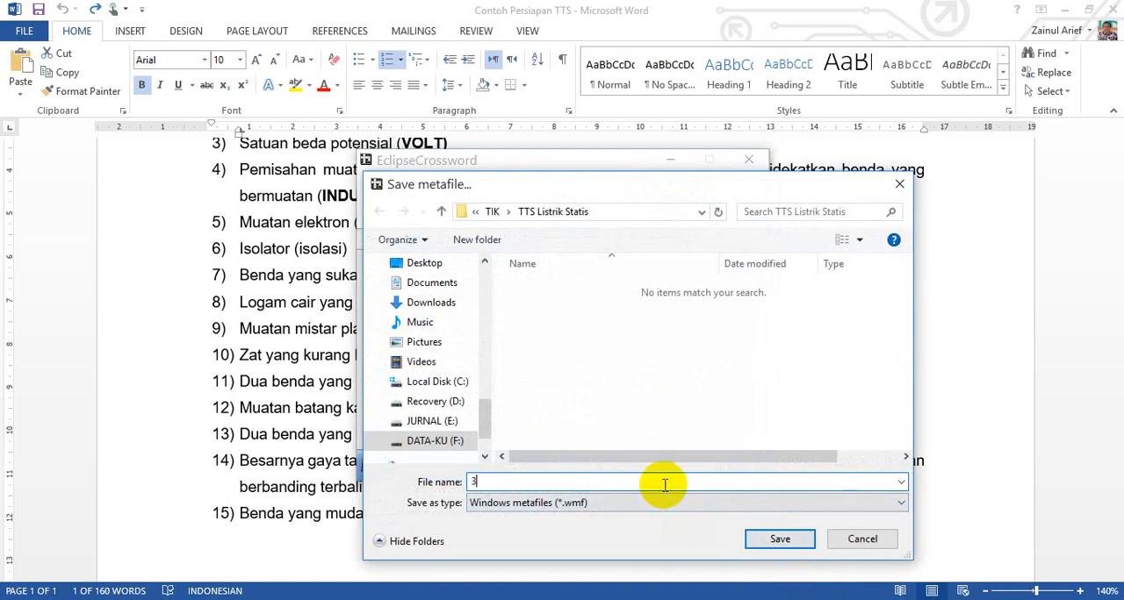
click(779, 538)
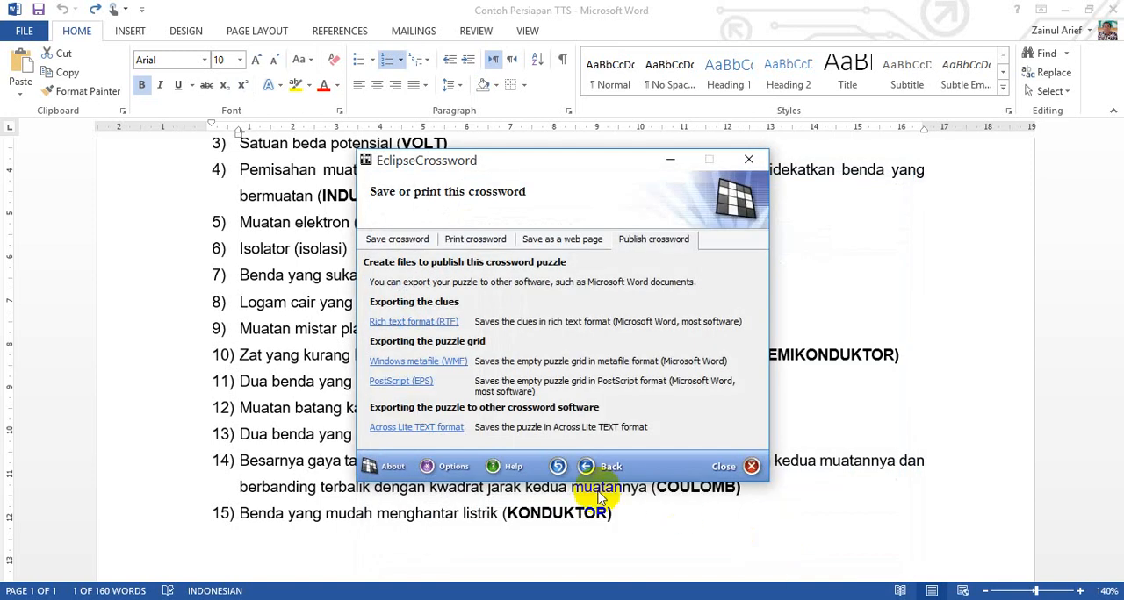
click(725, 469)
click(693, 355)
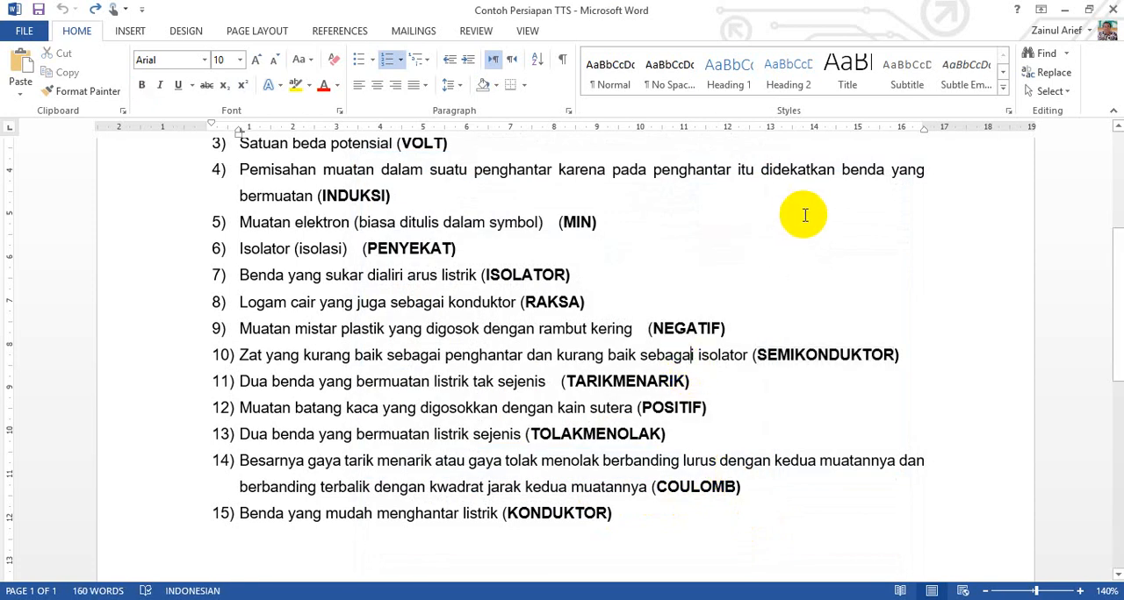
Step: Switch to File Explorer and open the TTS Listrik Statis folder inside TIK on drive F
click(1064, 9)
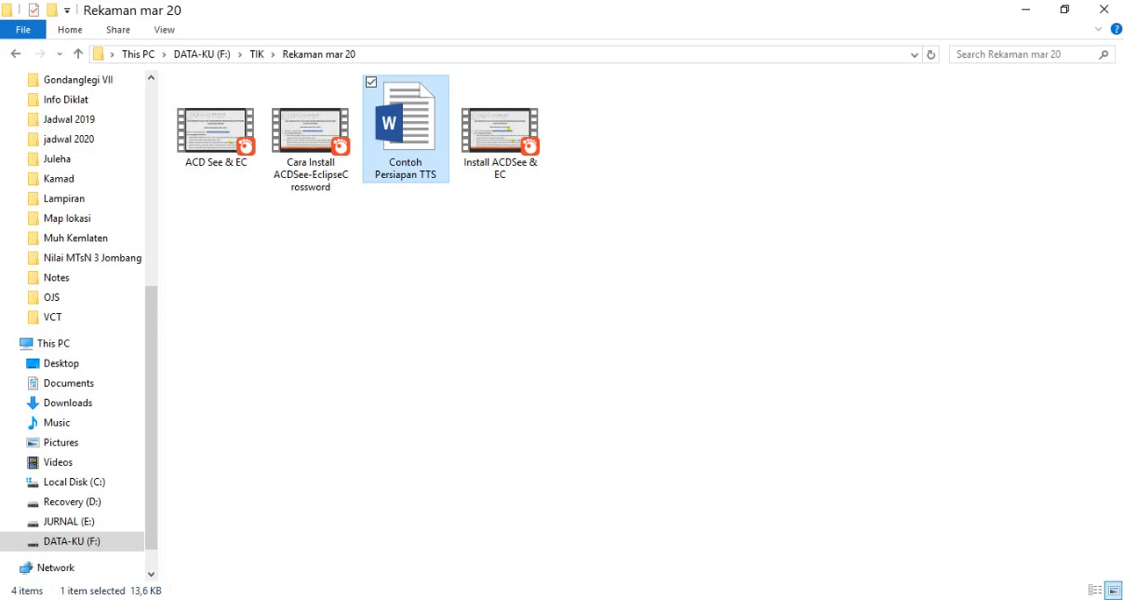
click(92, 538)
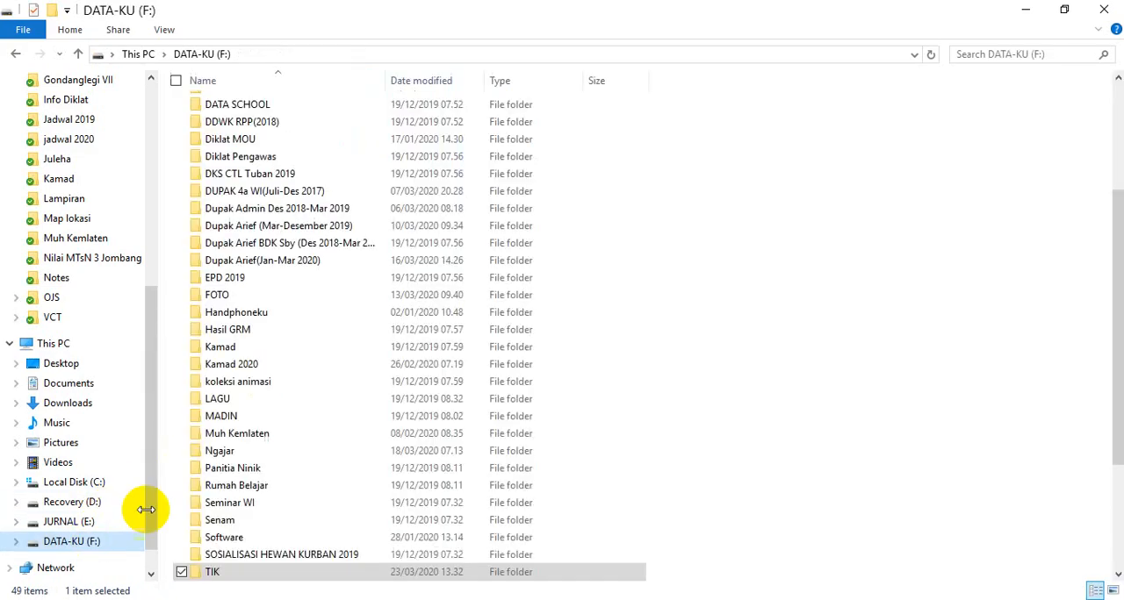
click(276, 400)
scroll(276, 404, down, 3)
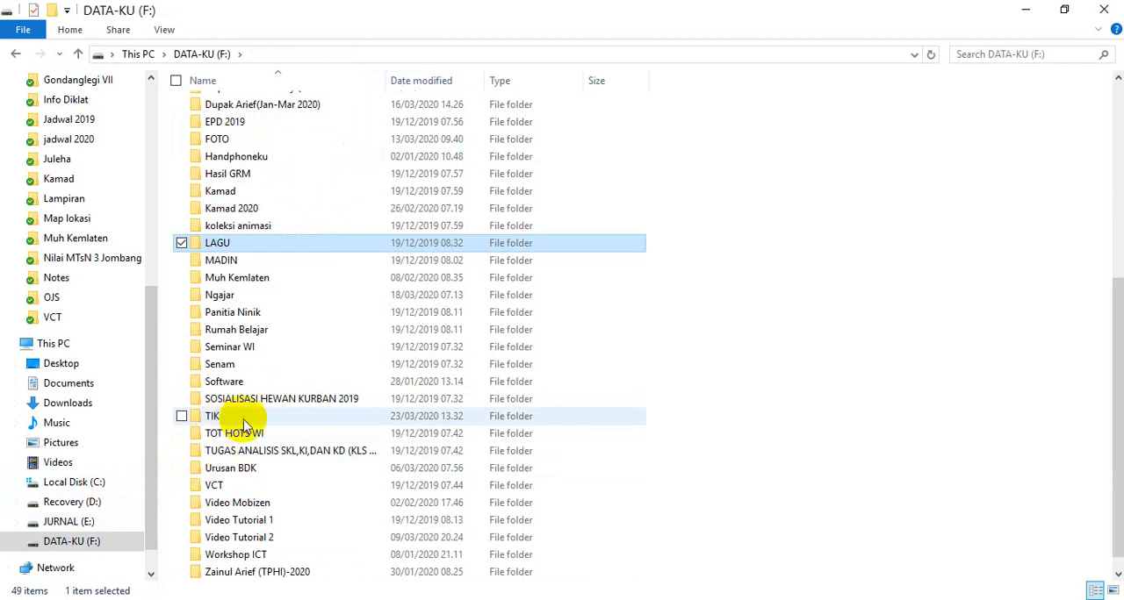
double_click(227, 419)
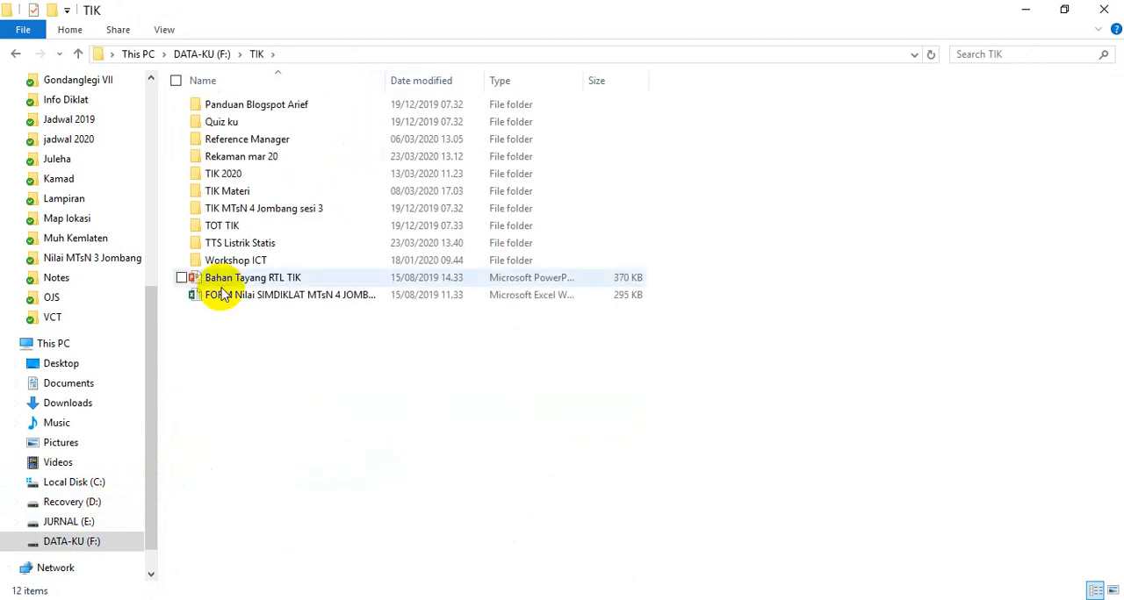
double_click(241, 250)
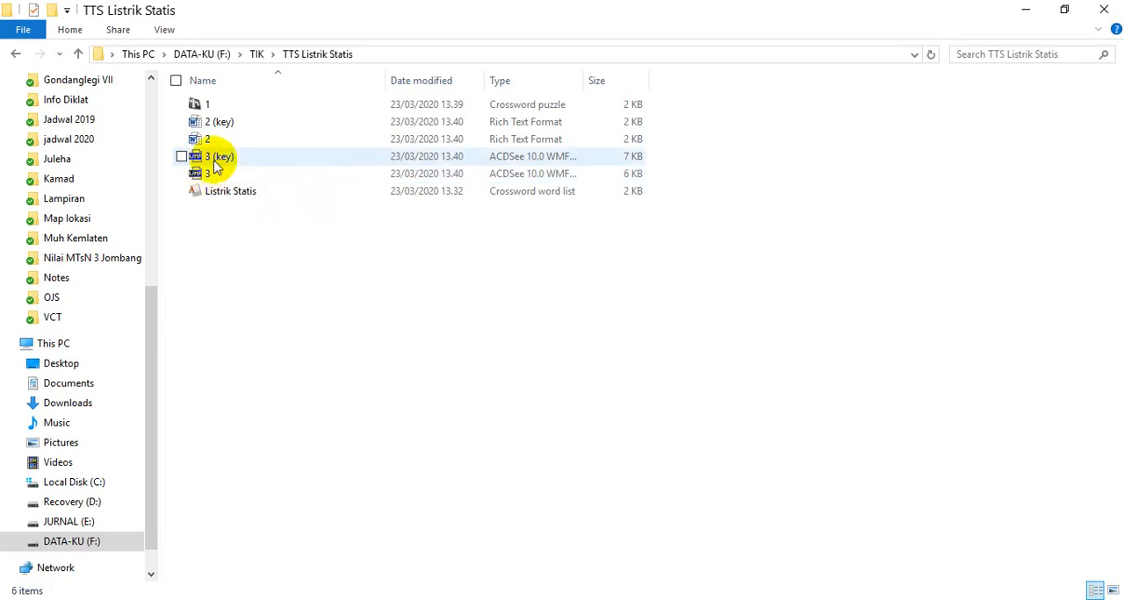
Step: View the exported grid images "3 (key)" and "3" in the image viewer, and close it
double_click(219, 163)
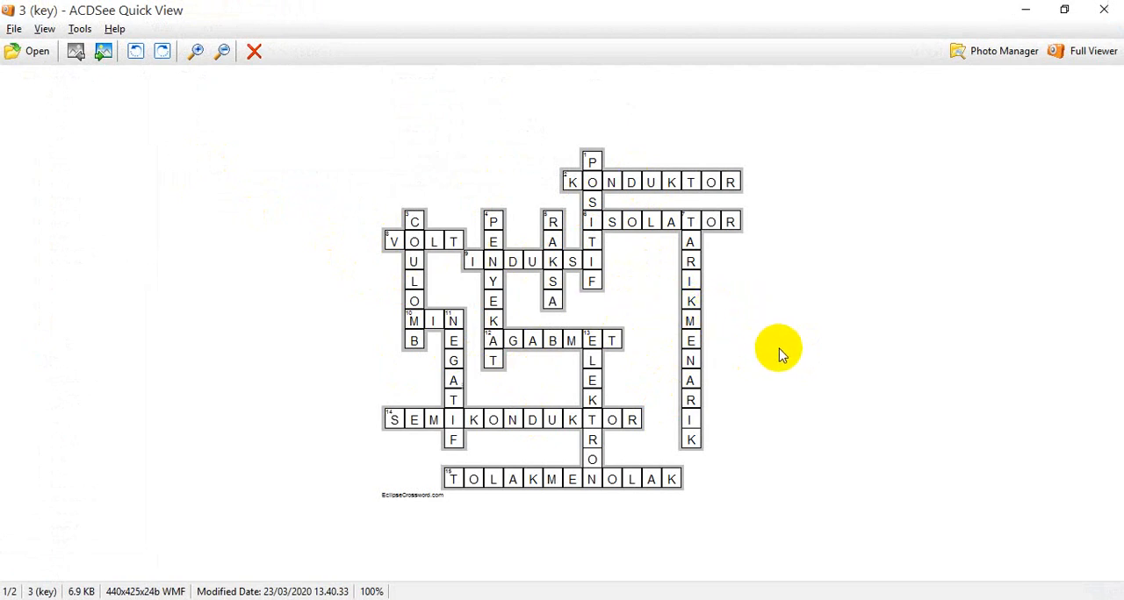
key(Page_Down)
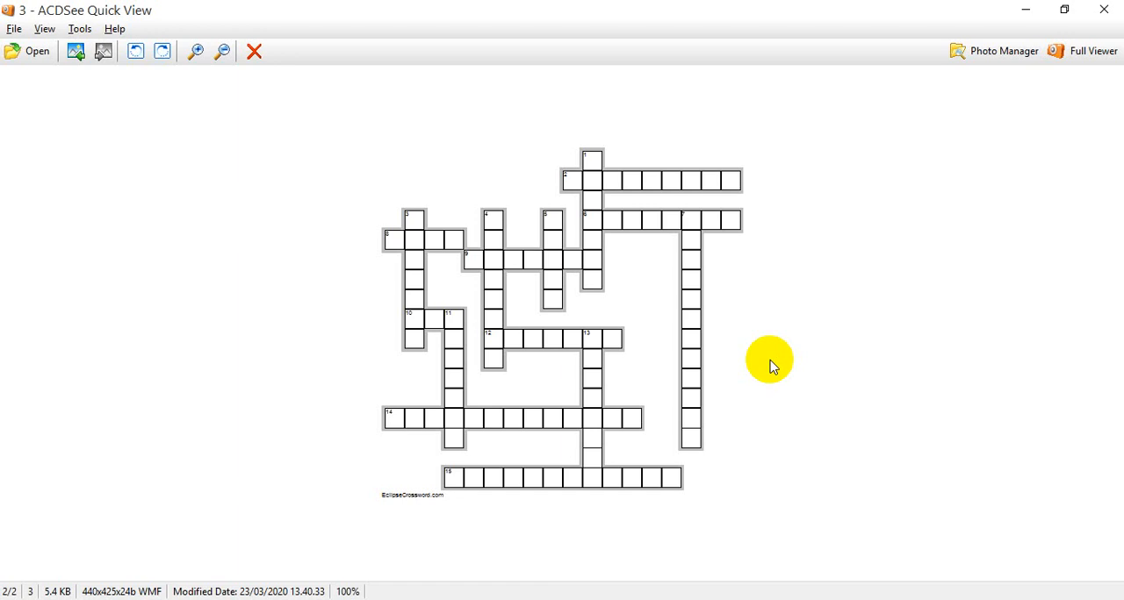
key(Left)
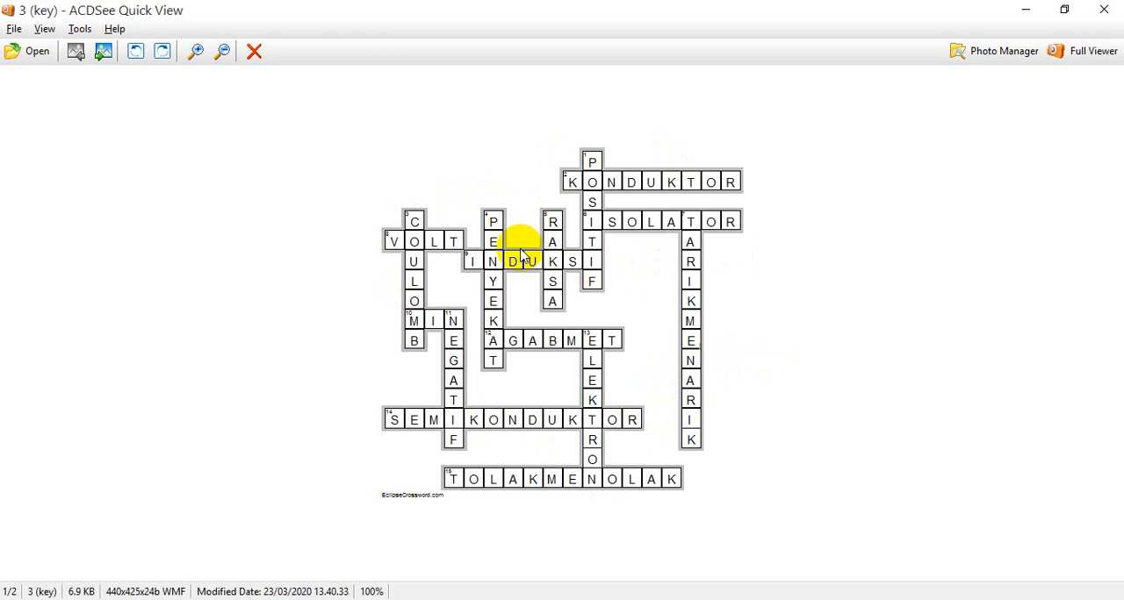
click(1103, 10)
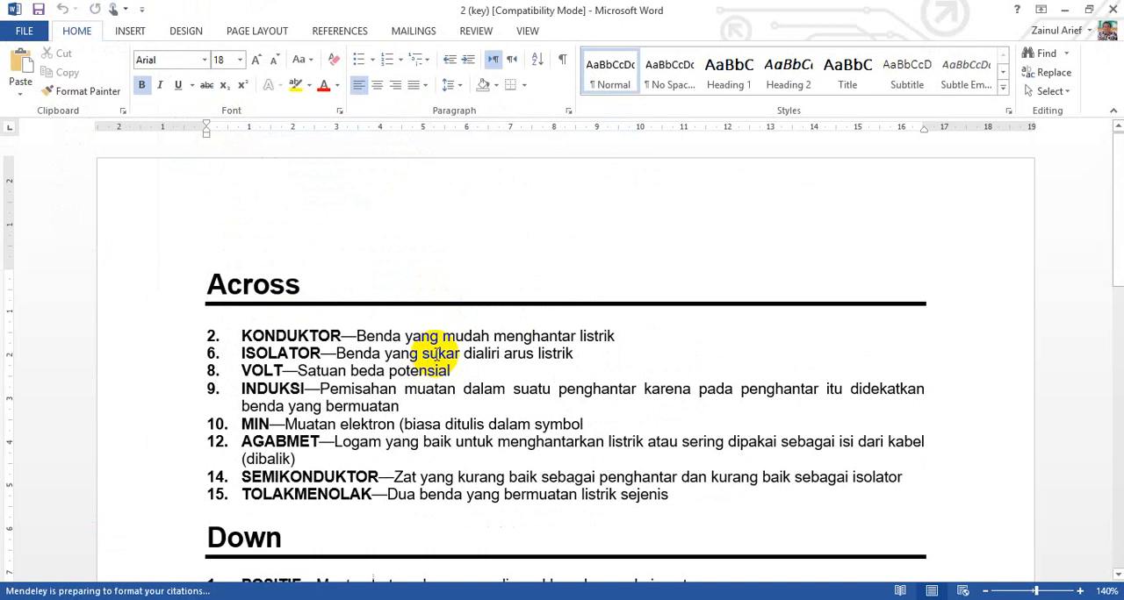
Step: Look through the Across and Down clues in the "2 (key)" document
scroll(433, 357, down, 2)
scroll(438, 366, up, 1)
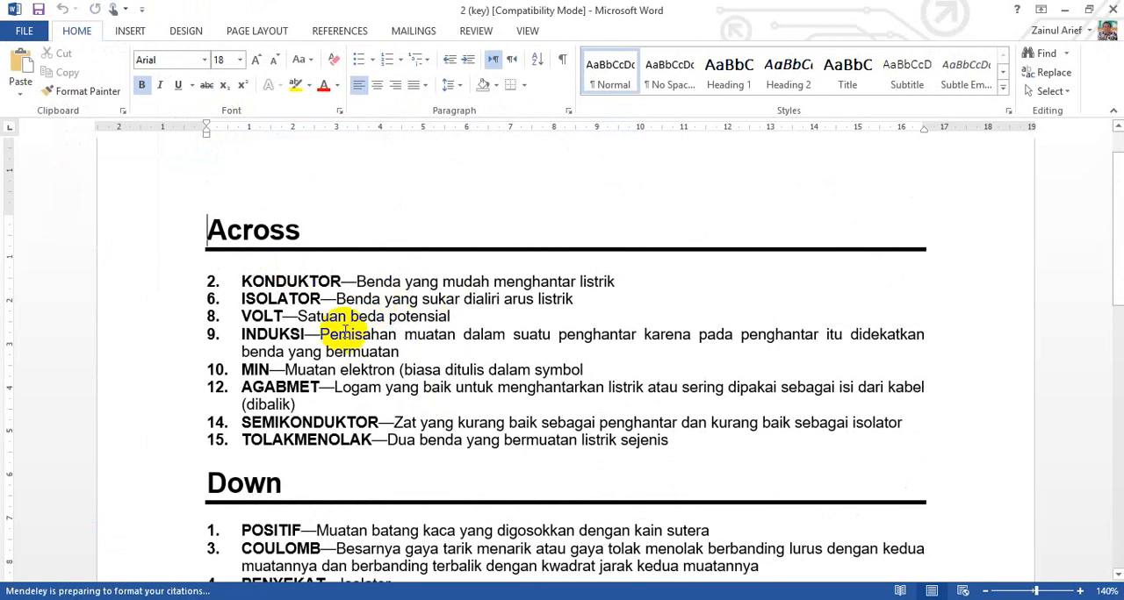
scroll(356, 332, down, 1)
scroll(357, 332, up, 1)
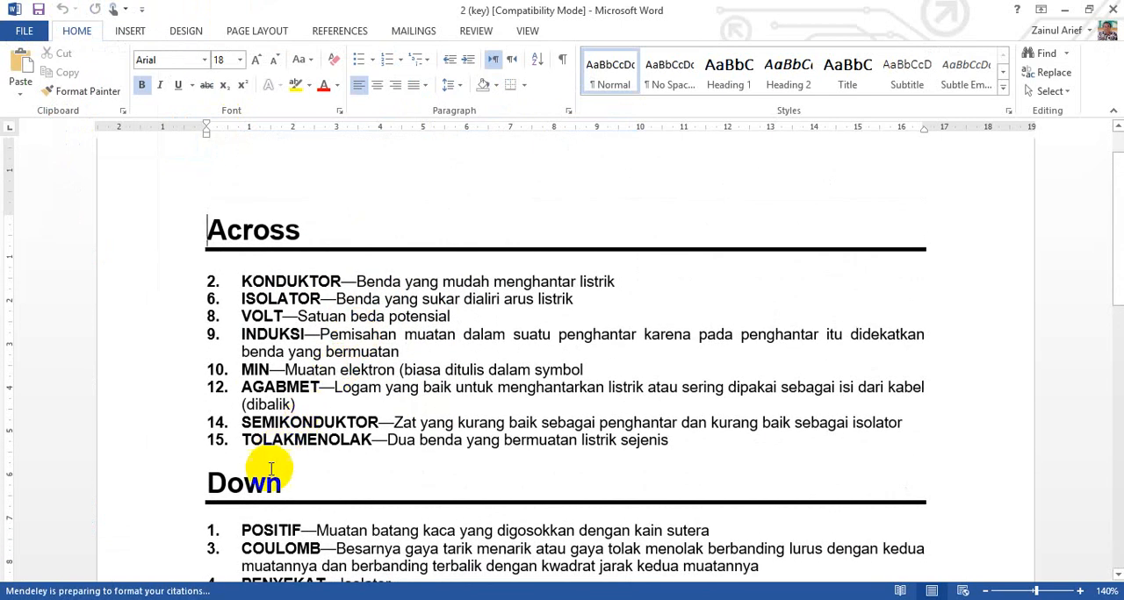
Step: Open the rich text file "2" from the TTS Listrik Statis folder and look through its Across and Down clues
key(alt+Tab)
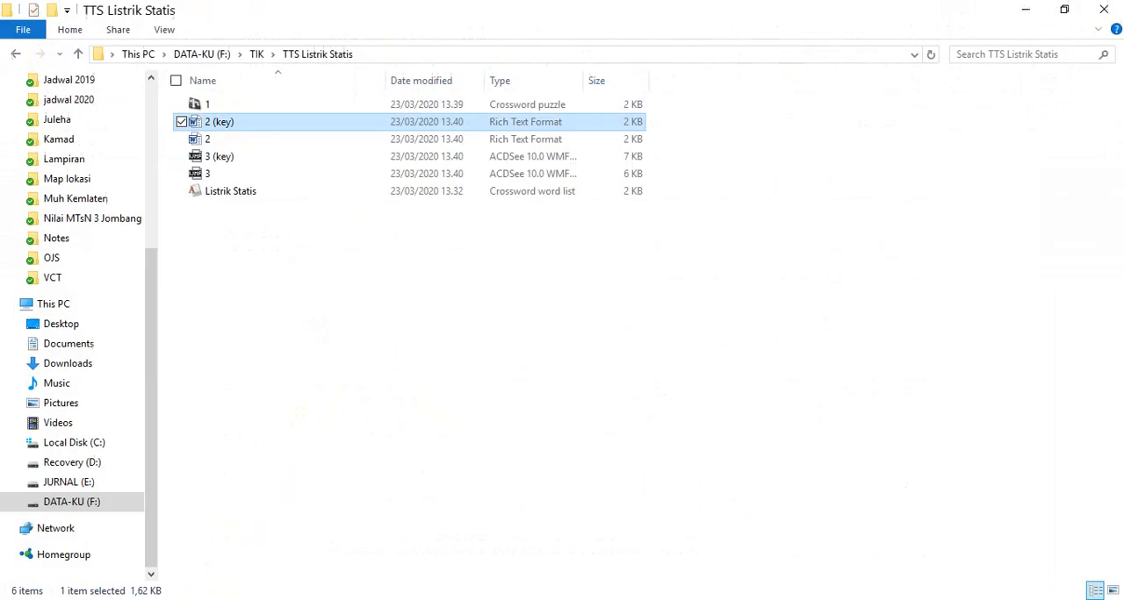
double_click(217, 141)
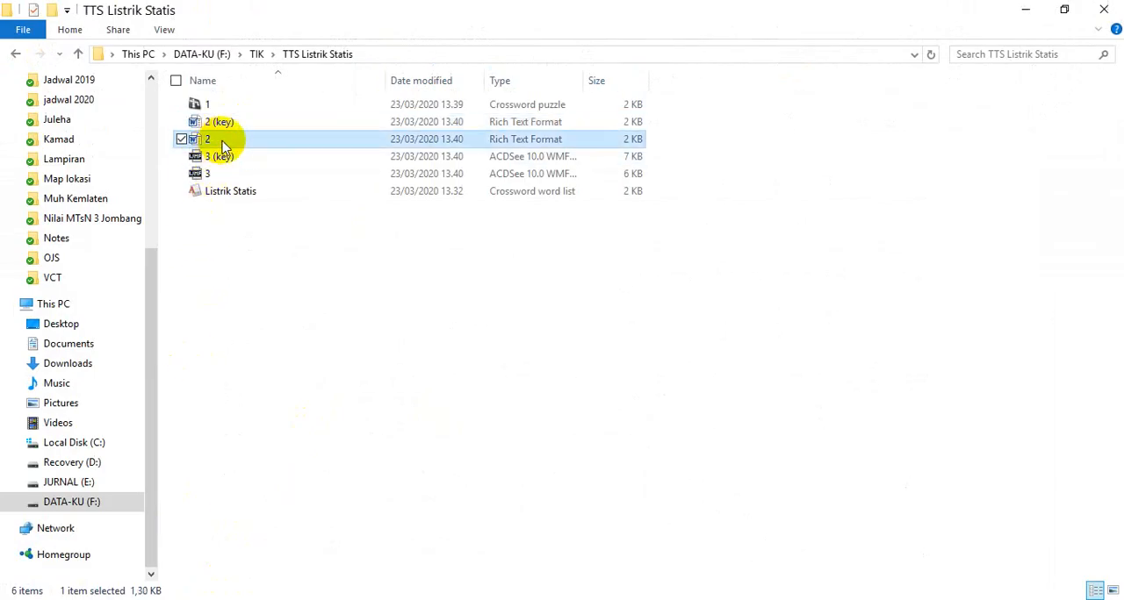
key(alt+Tab)
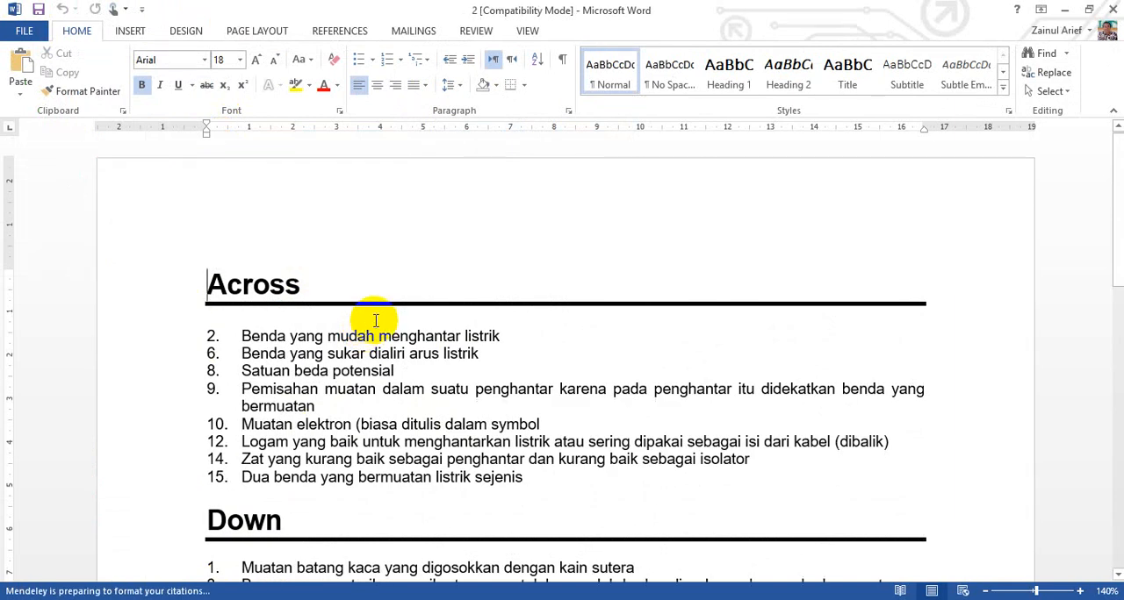
scroll(376, 322, down, 3)
scroll(378, 321, up, 2)
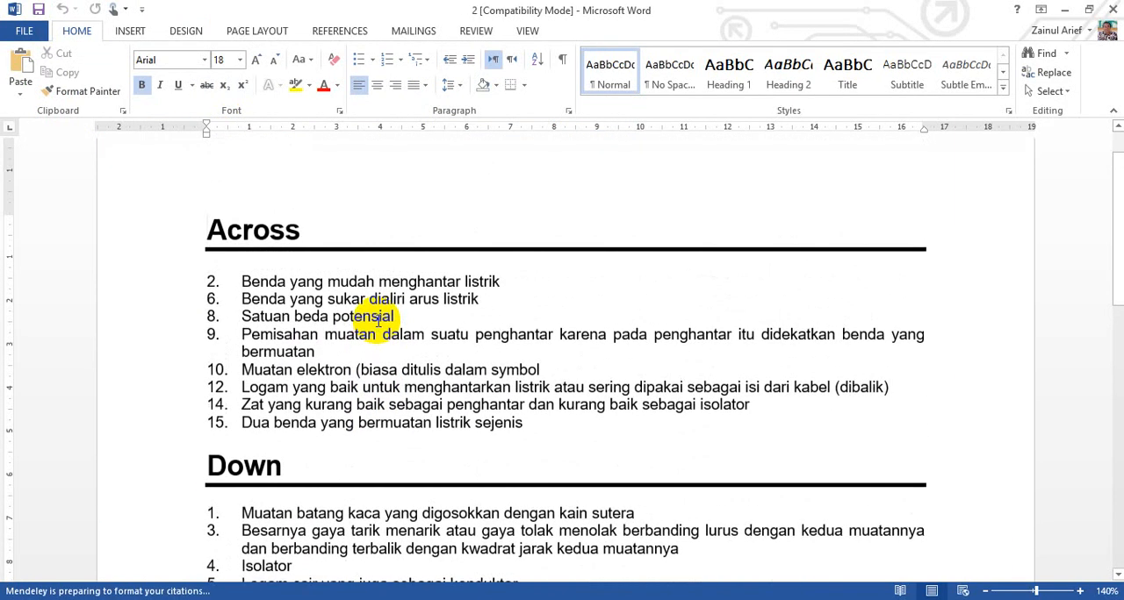
scroll(377, 321, down, 1)
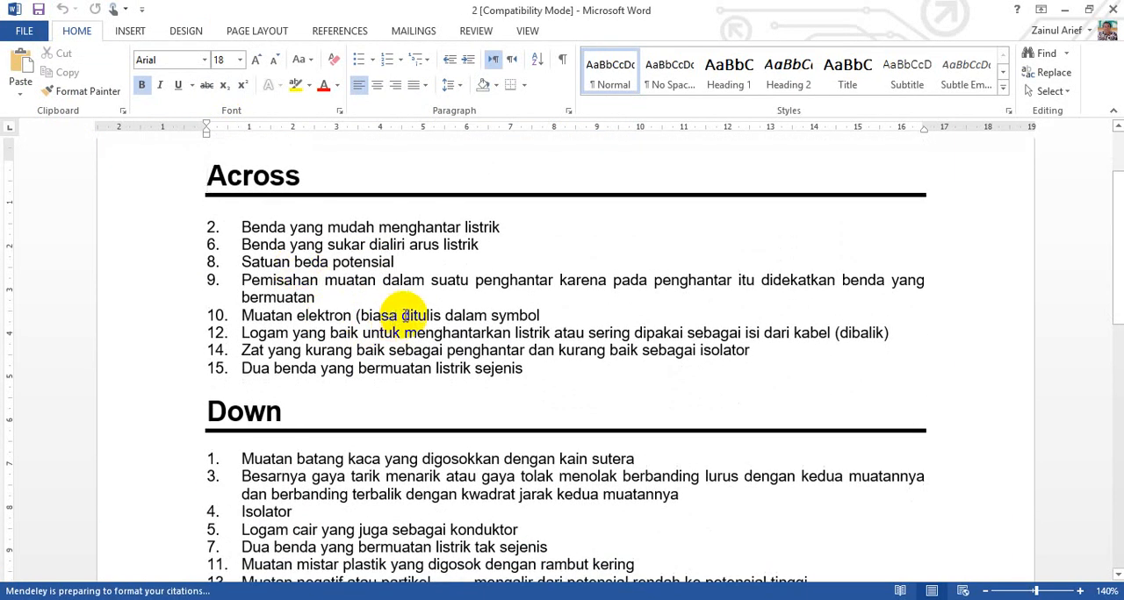
scroll(399, 316, down, 1)
scroll(377, 314, up, 1)
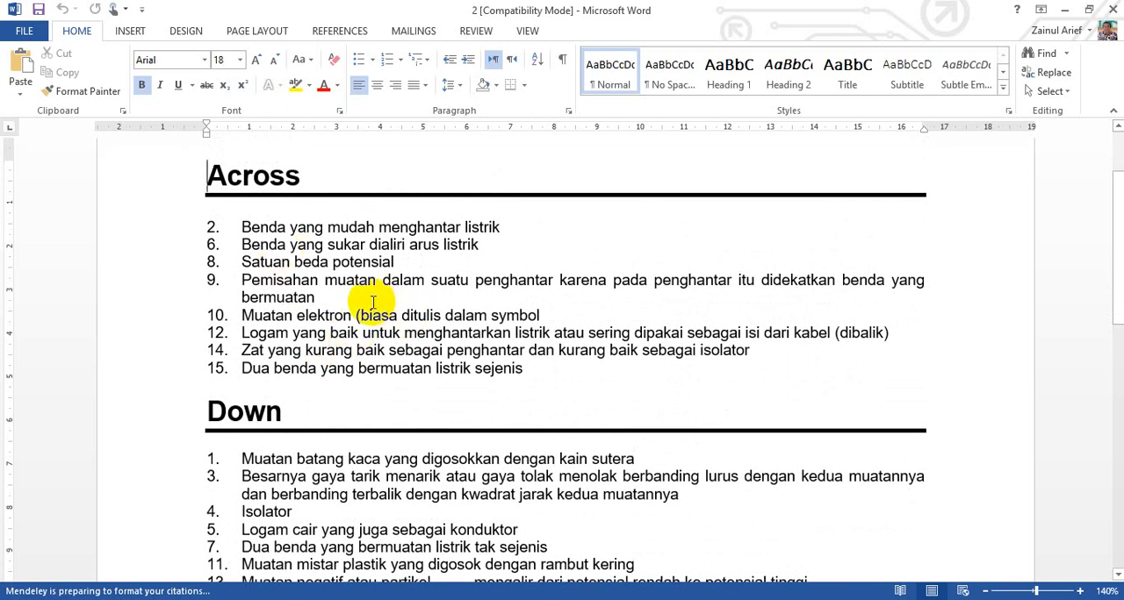
scroll(373, 303, up, 1)
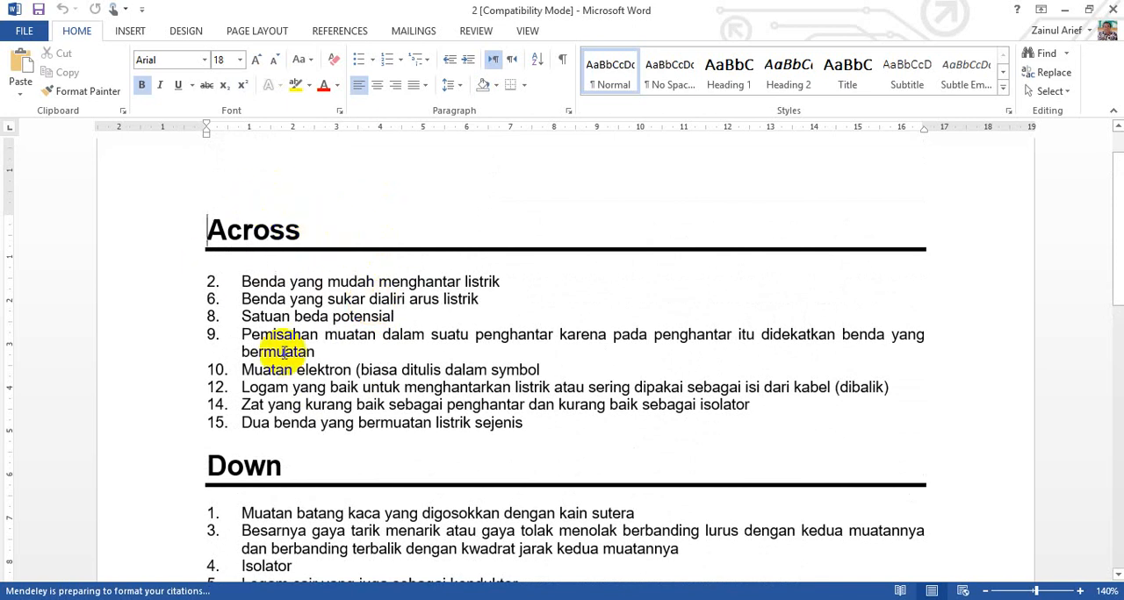
Step: Open the Save As dialog for document "2" in the TTS Listrik Statis folder
click(40, 34)
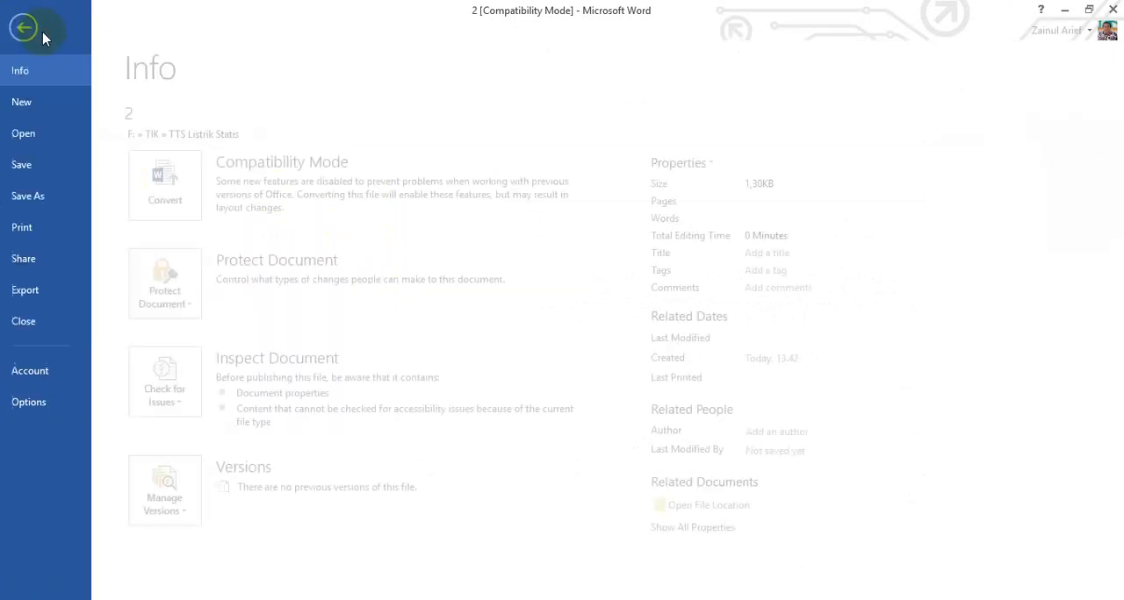
click(42, 197)
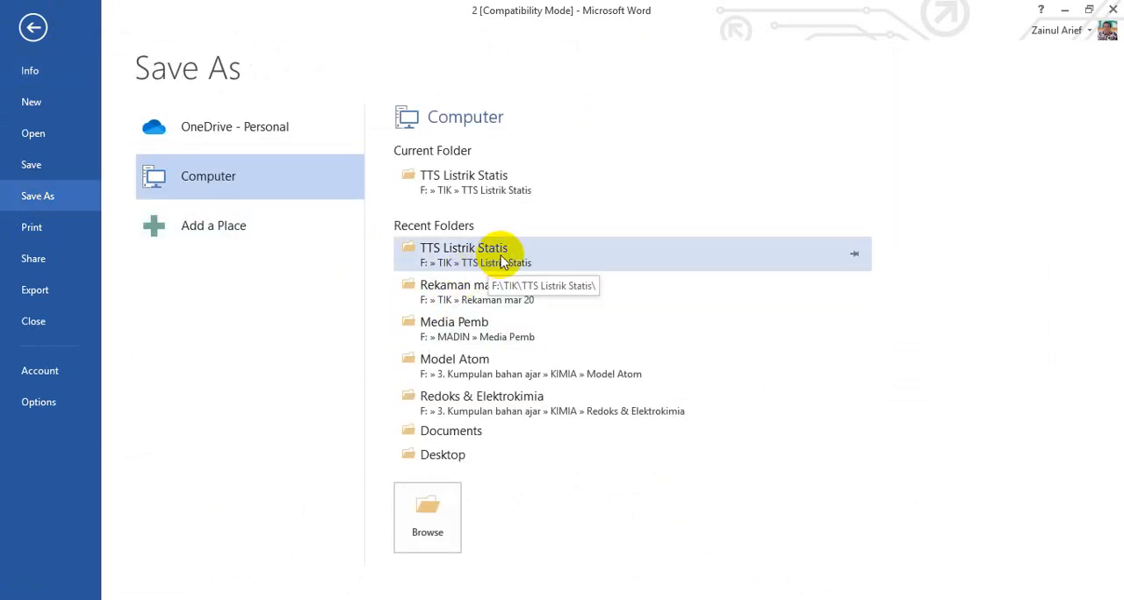
click(495, 184)
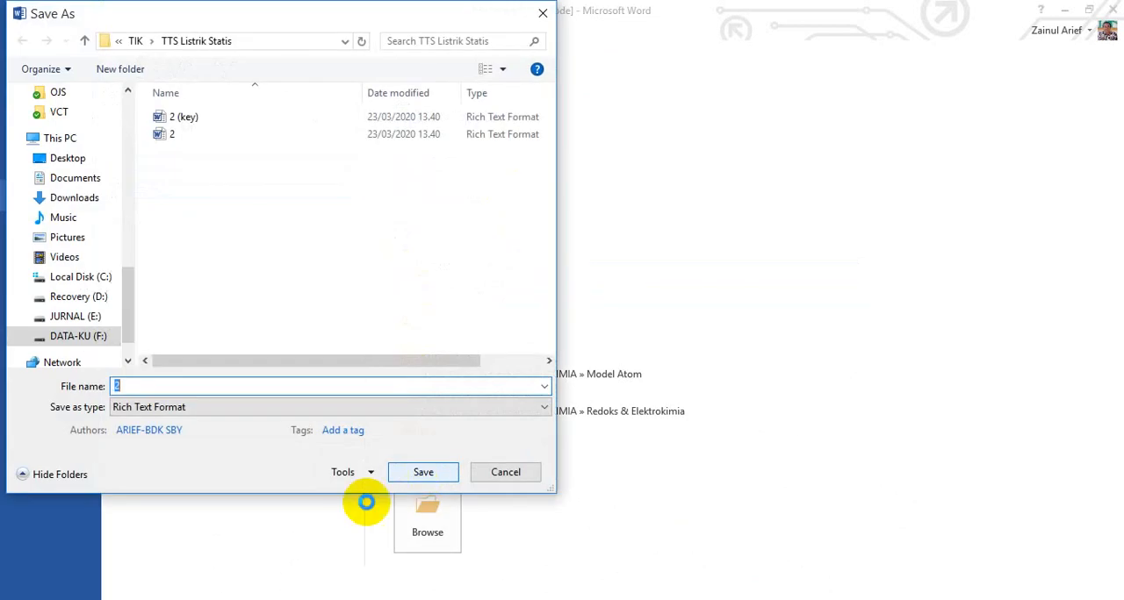
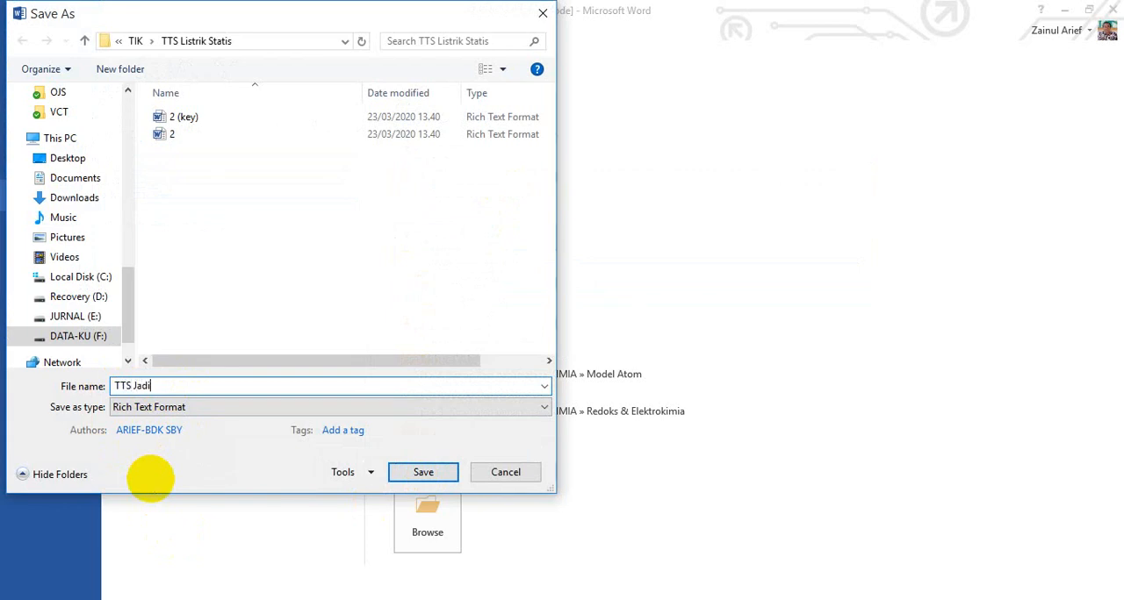
Step: Save the clues document as a Word Document named "TTS Jadi" in the TTS Listrik Statis folder
click(202, 408)
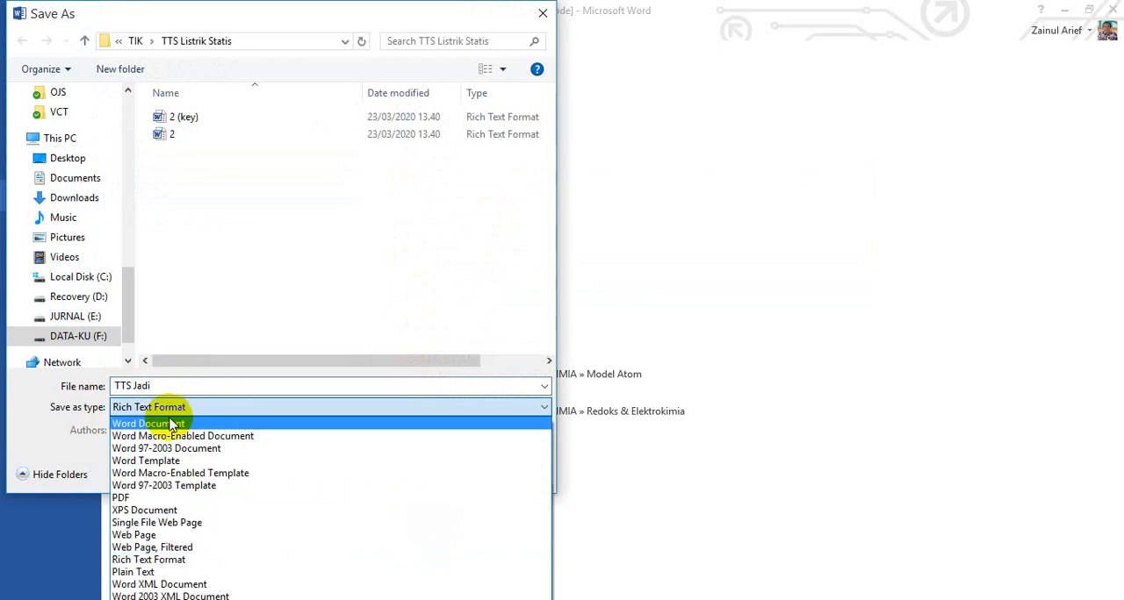
click(167, 424)
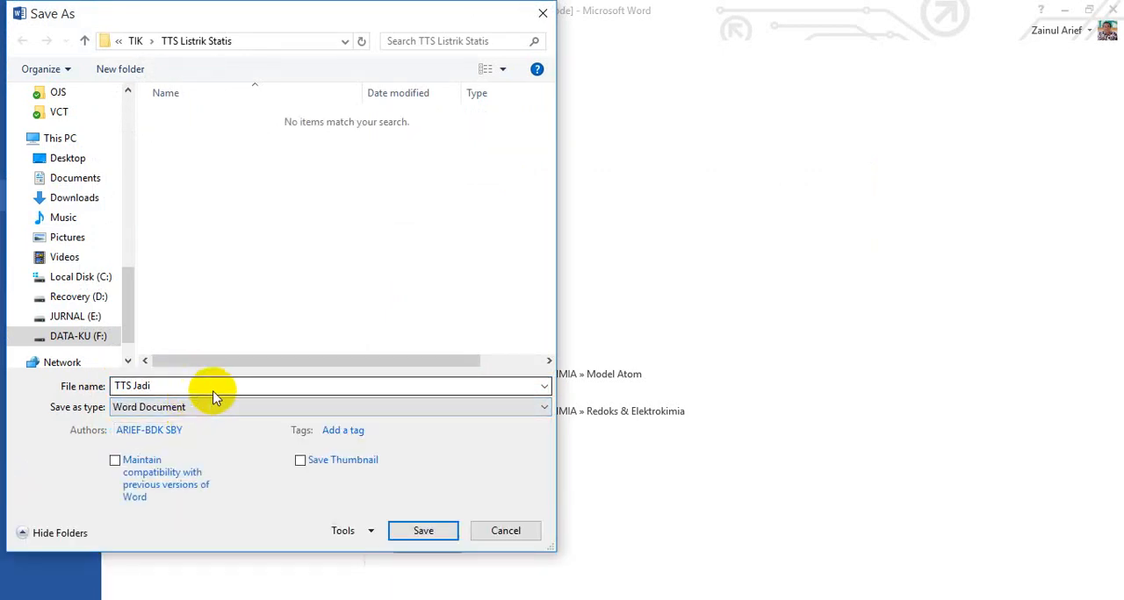
click(423, 532)
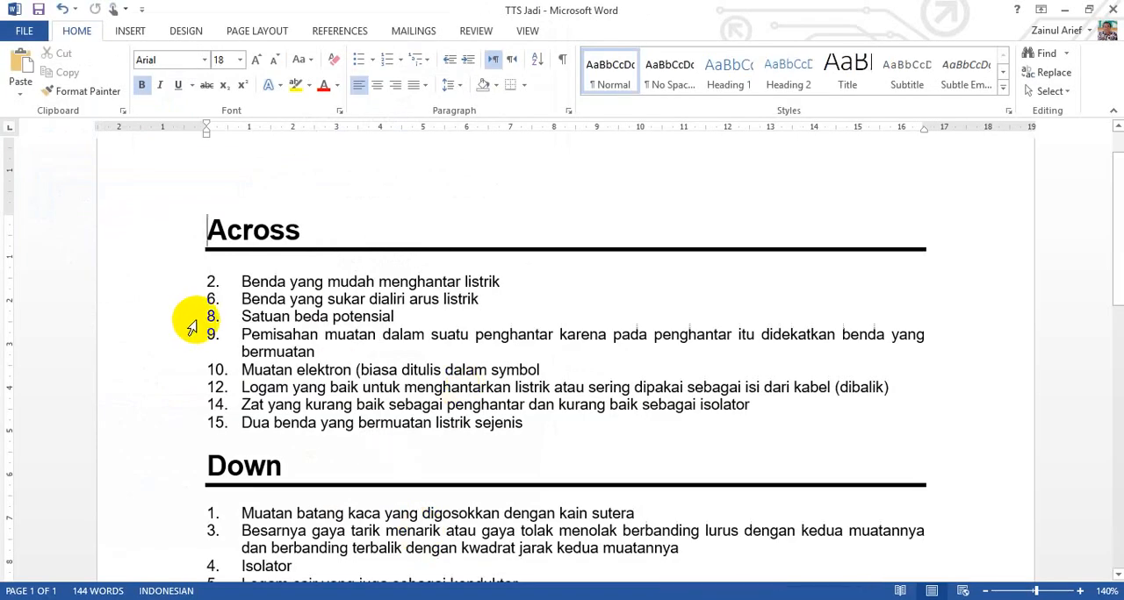
Step: Add the centred two-line title "TEKA-TEKI SILANG(TTS)" and "LISTRIK STATIS" above the Across clues, with blank lines beneath it
scroll(209, 314, up, 2)
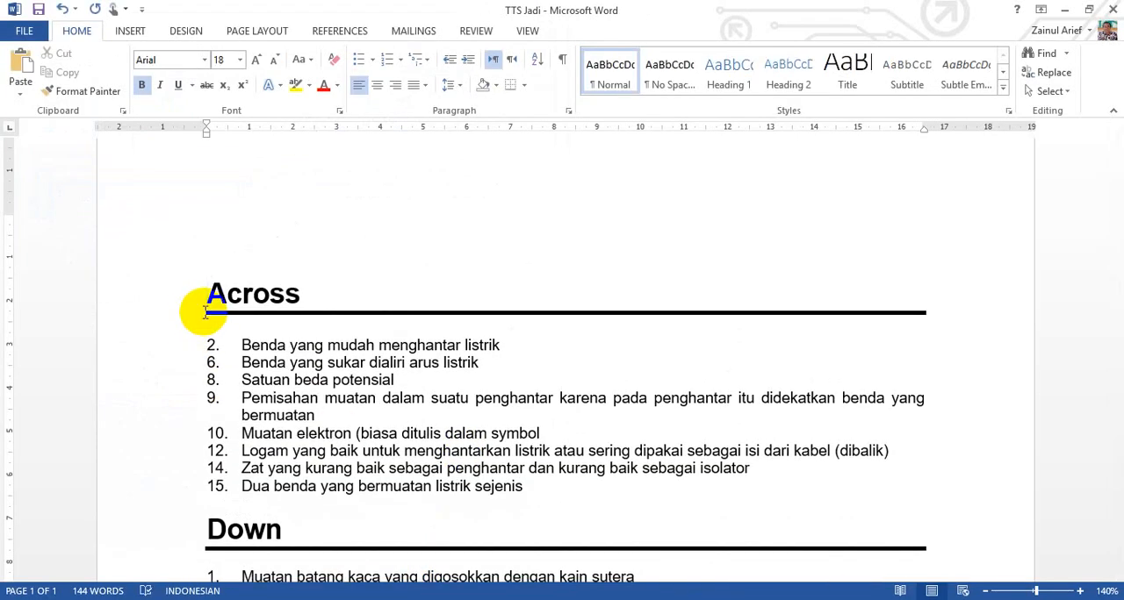
click(406, 226)
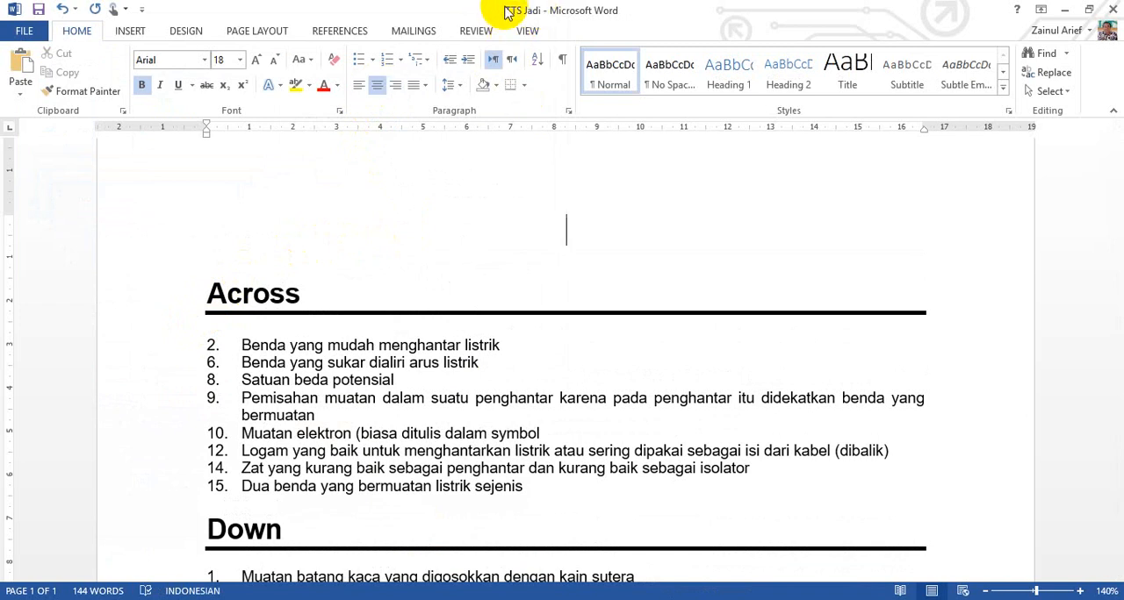
click(583, 237)
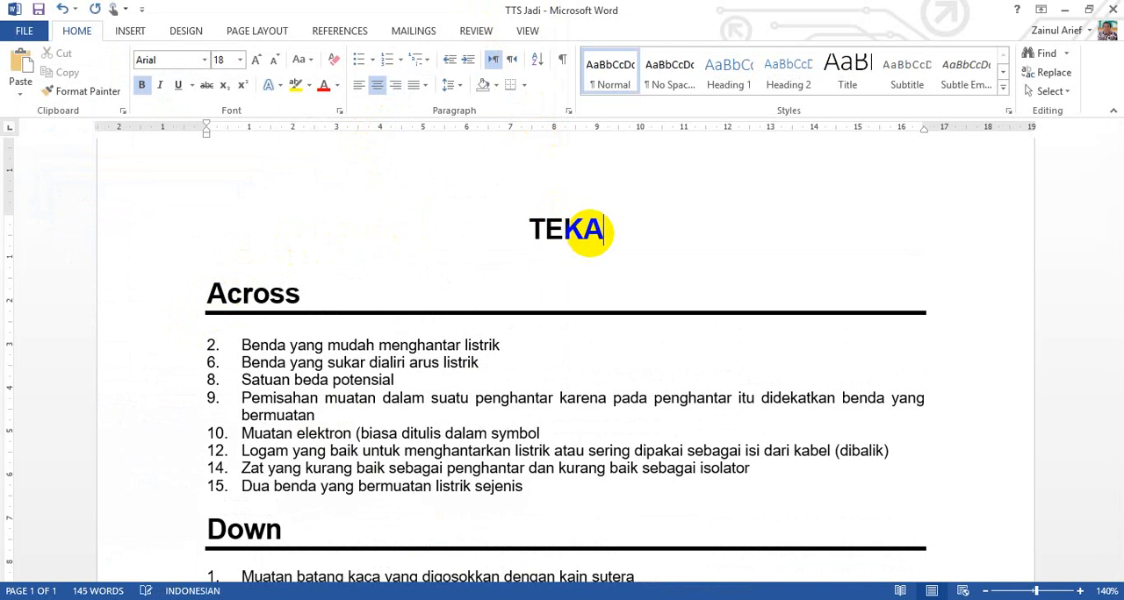
text(TEKA-TEKI )
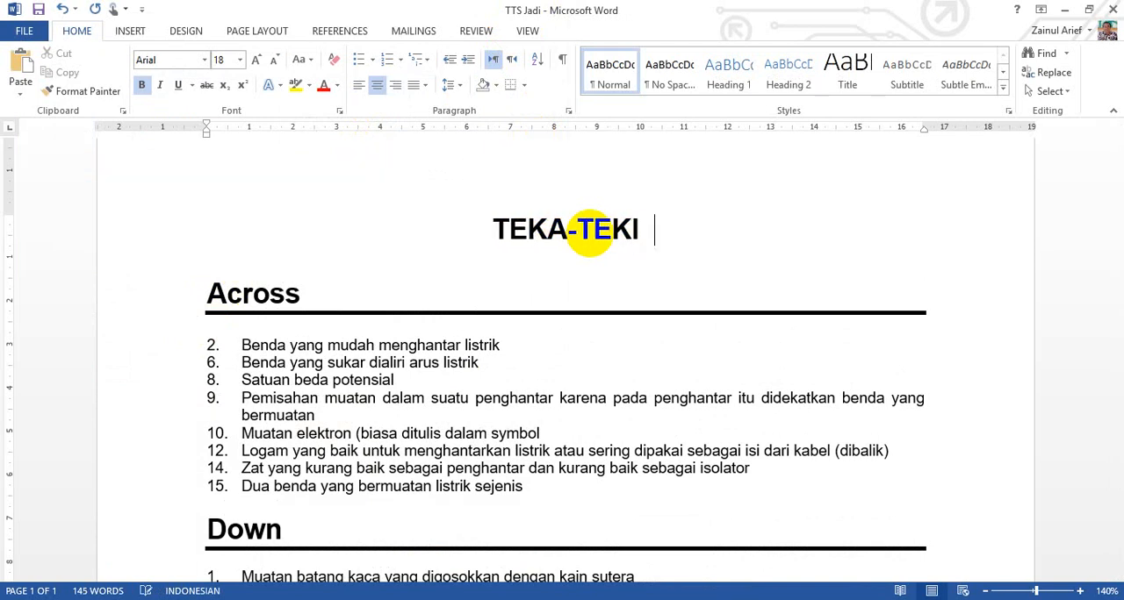
text(SILANG)
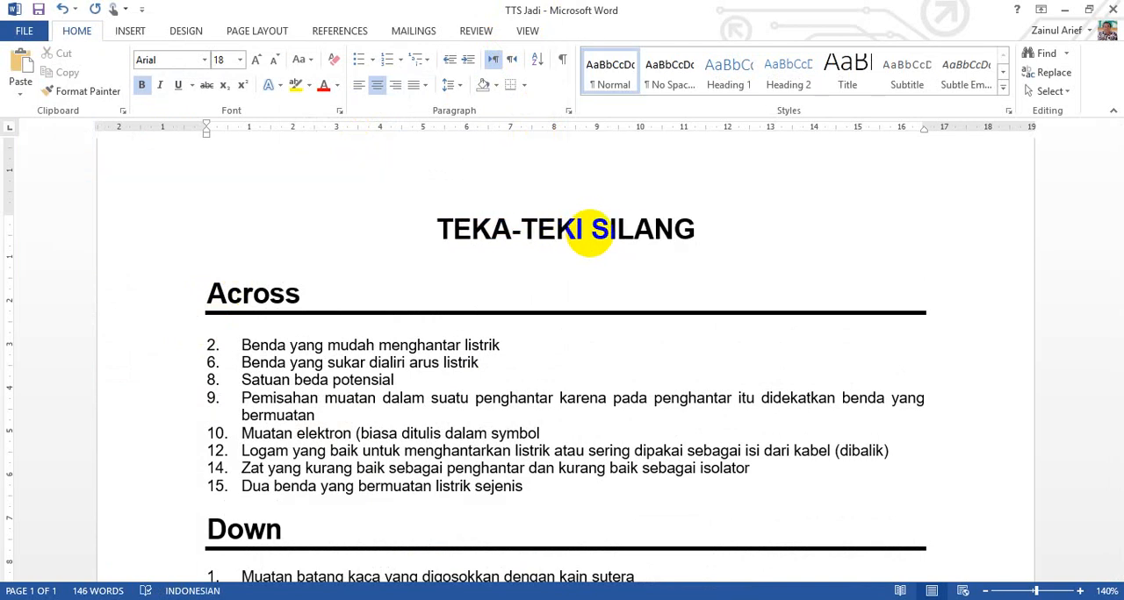
text(()
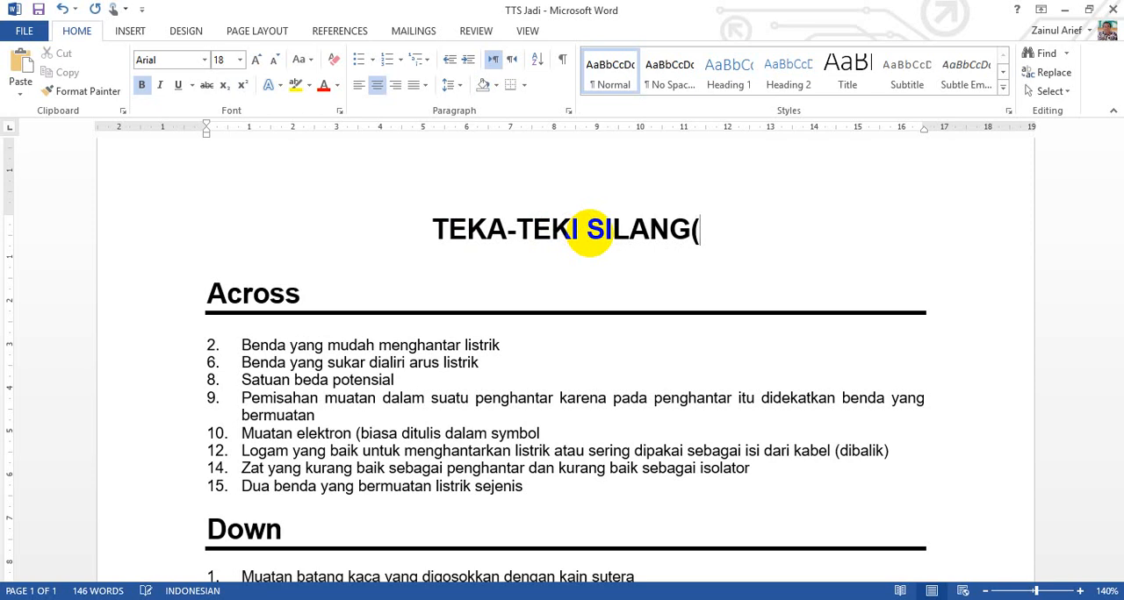
text(TTS))
key(Return)
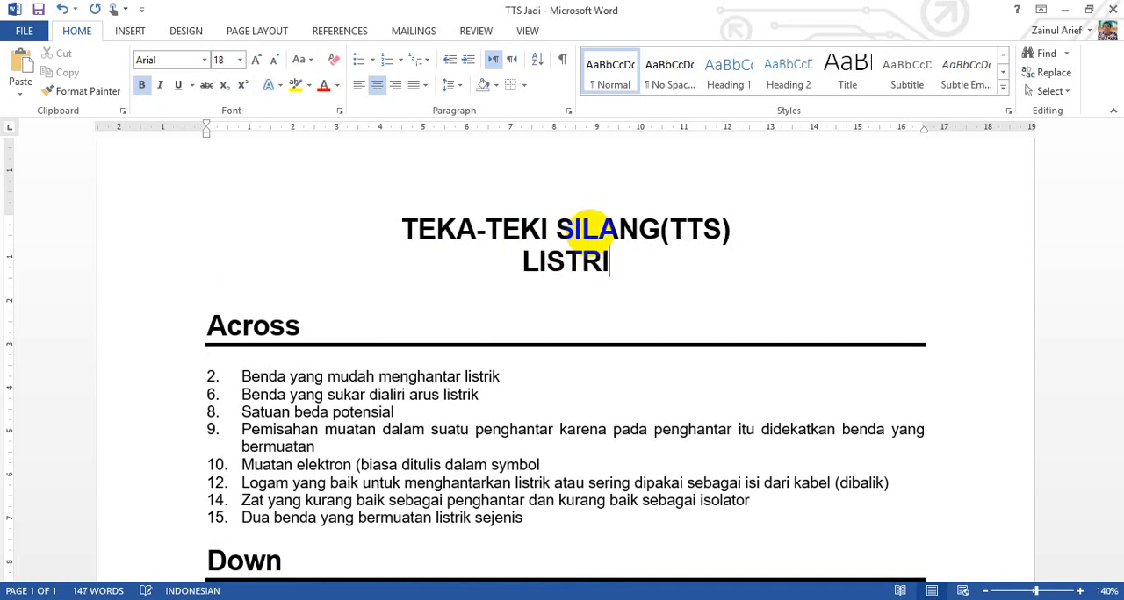
text(LISTRIK STATIS)
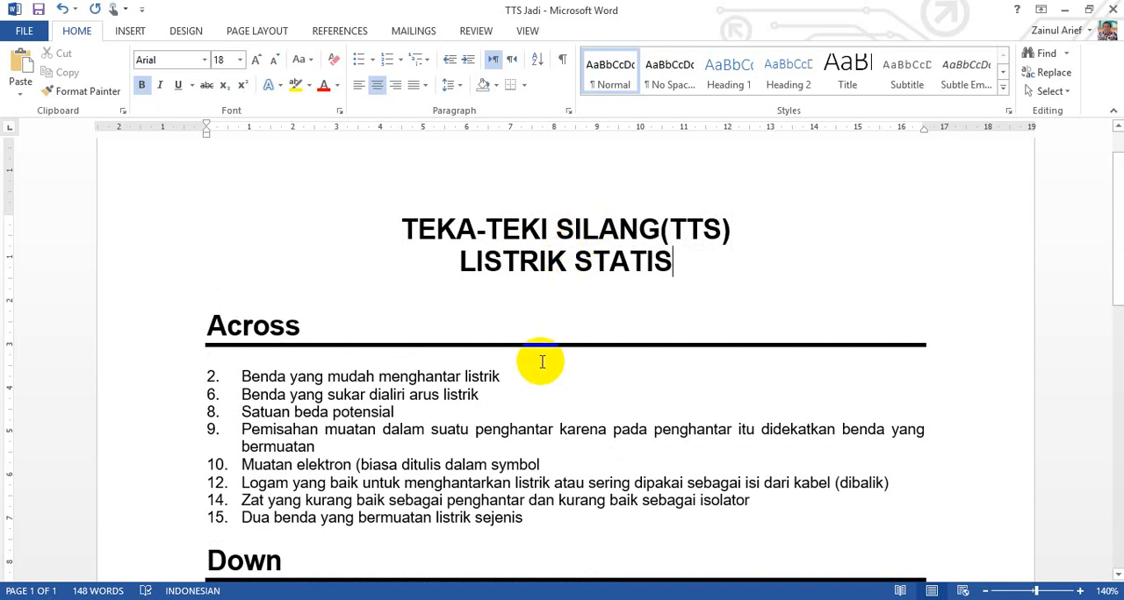
key(Return)
key(Return)
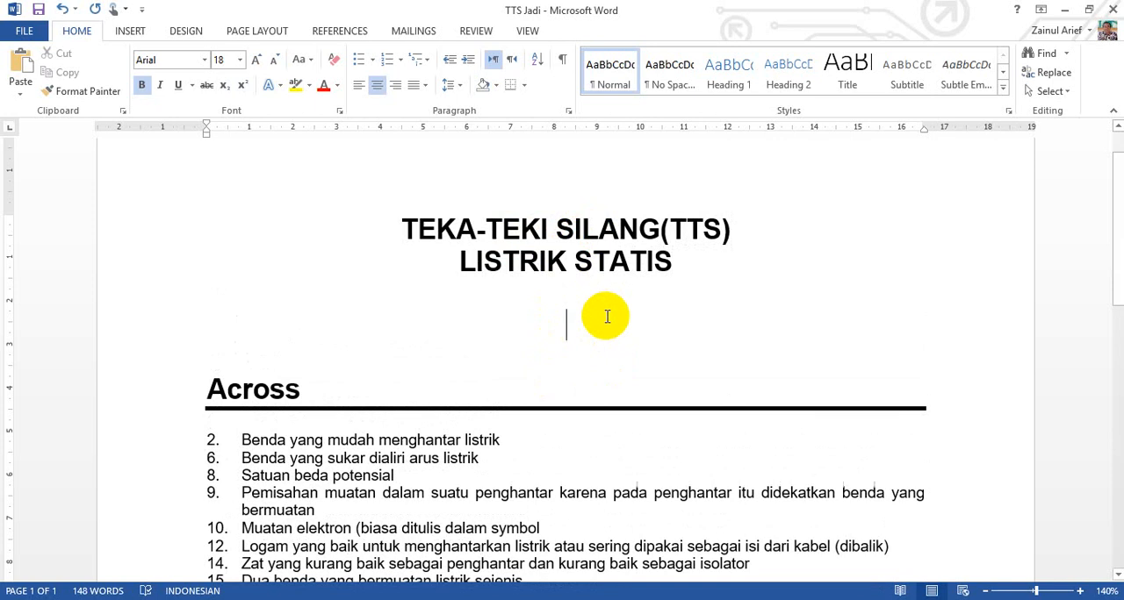
scroll(303, 463, down, 3)
scroll(307, 464, up, 4)
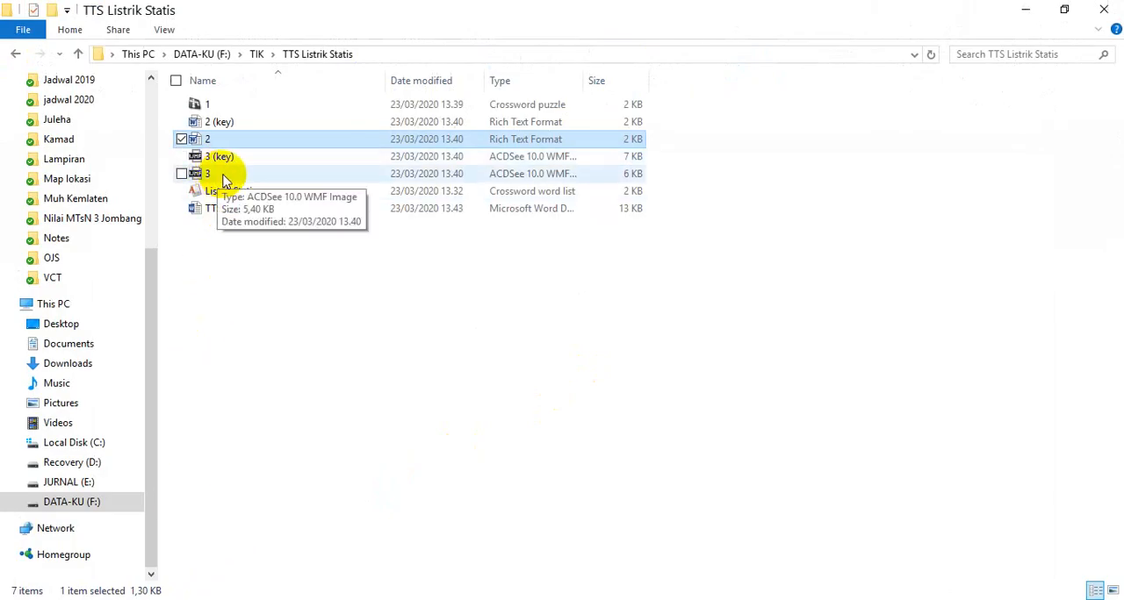
Step: Open the grid image "3" from the TTS Listrik Statis folder in ACDSee and copy the image
double_click(224, 180)
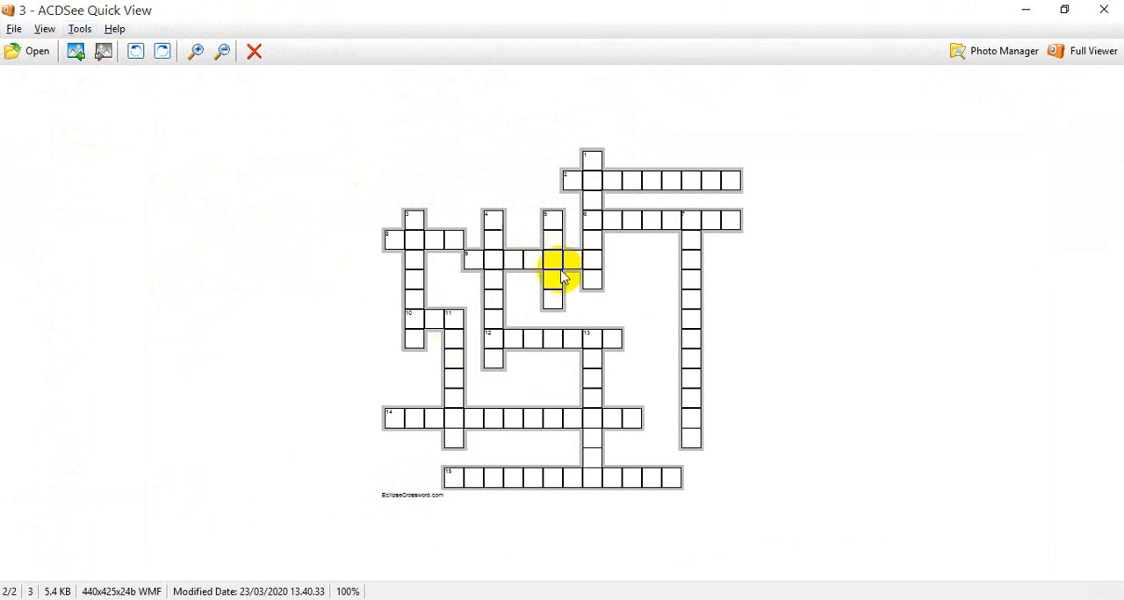
click(14, 30)
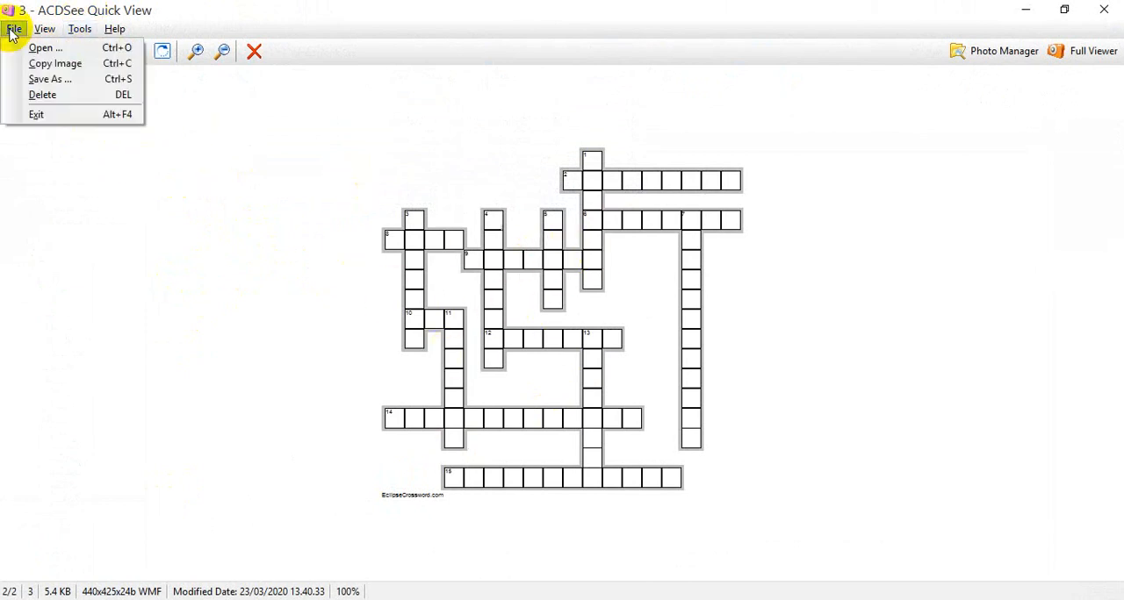
click(92, 65)
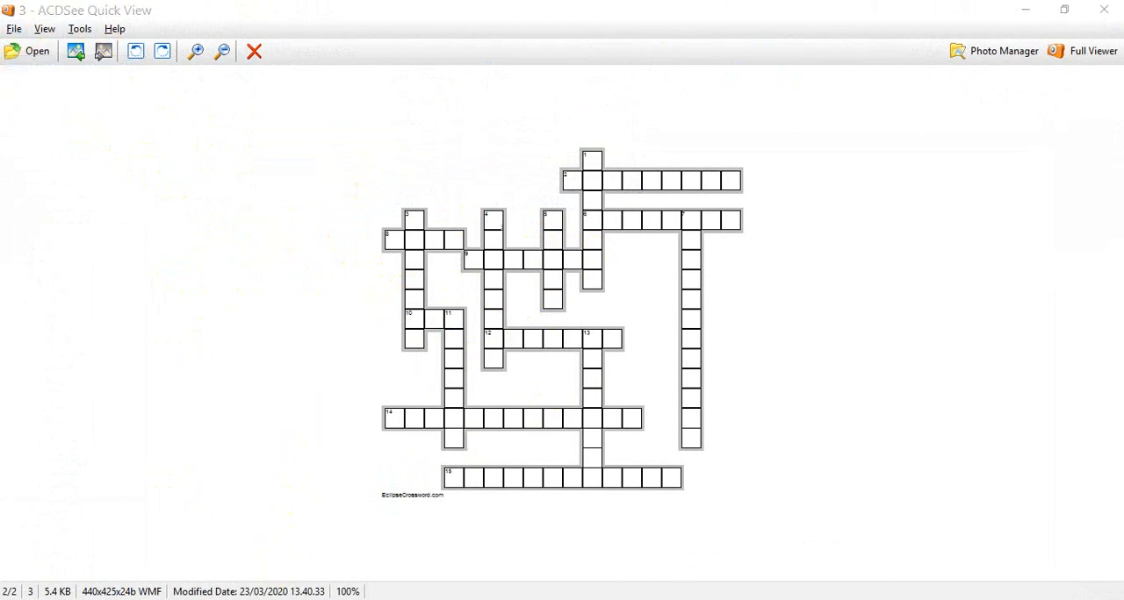
Step: Switch to the Word document and paste the copied grid below the title as a Picture (Enhanced Metafile)
click(394, 547)
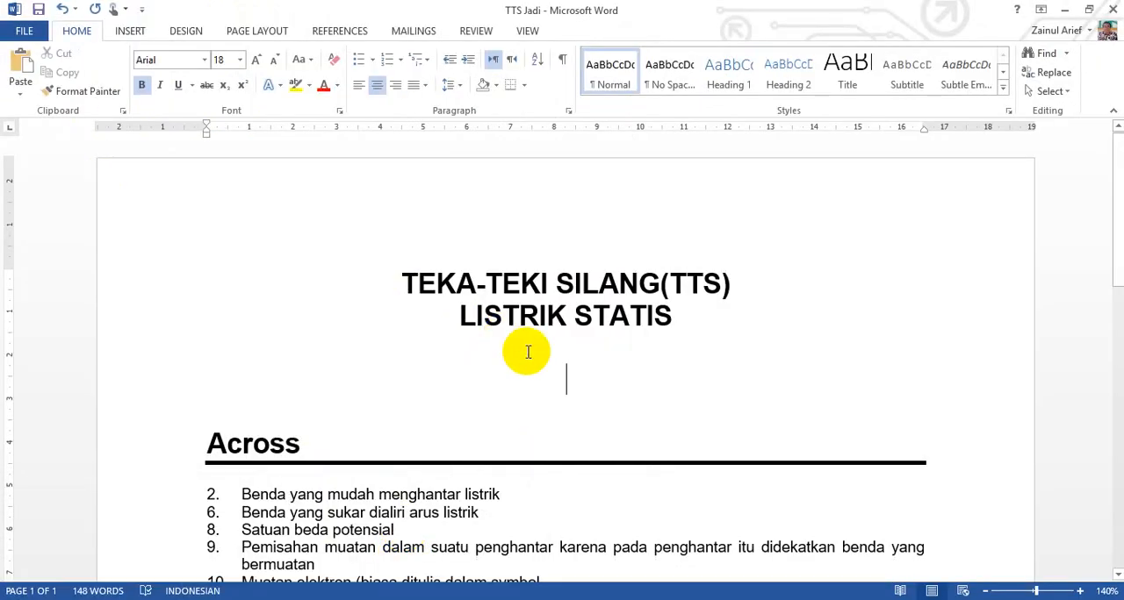
click(20, 91)
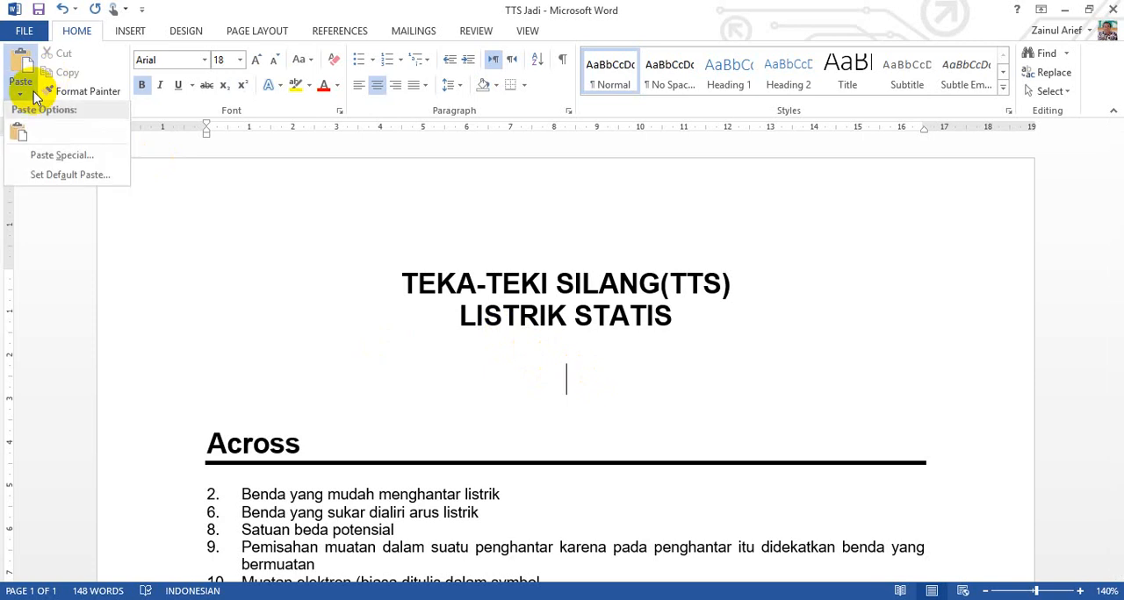
click(39, 157)
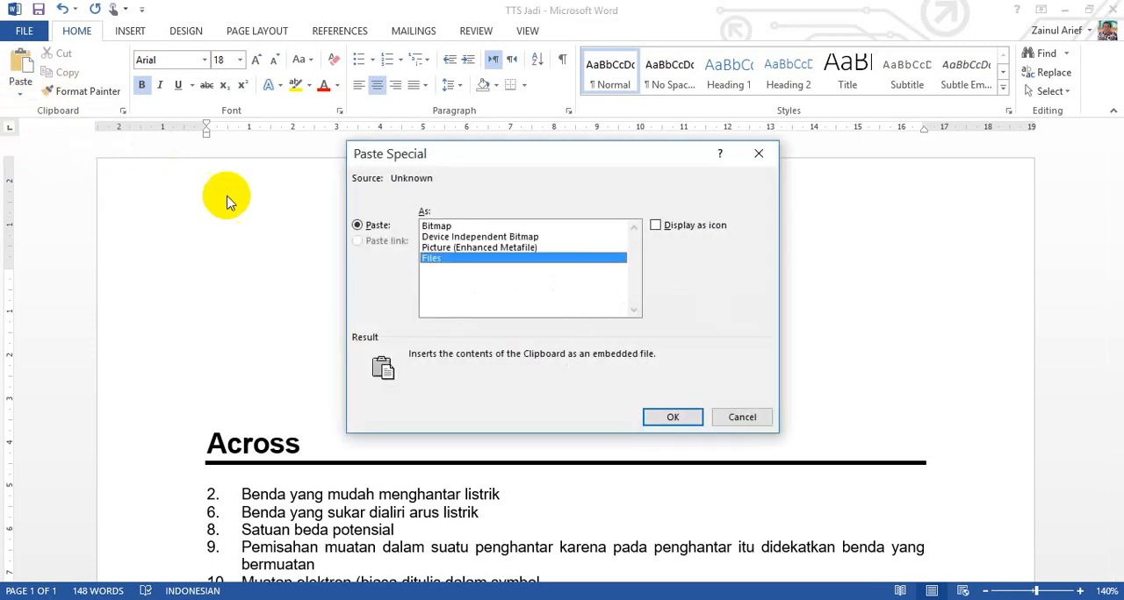
click(470, 248)
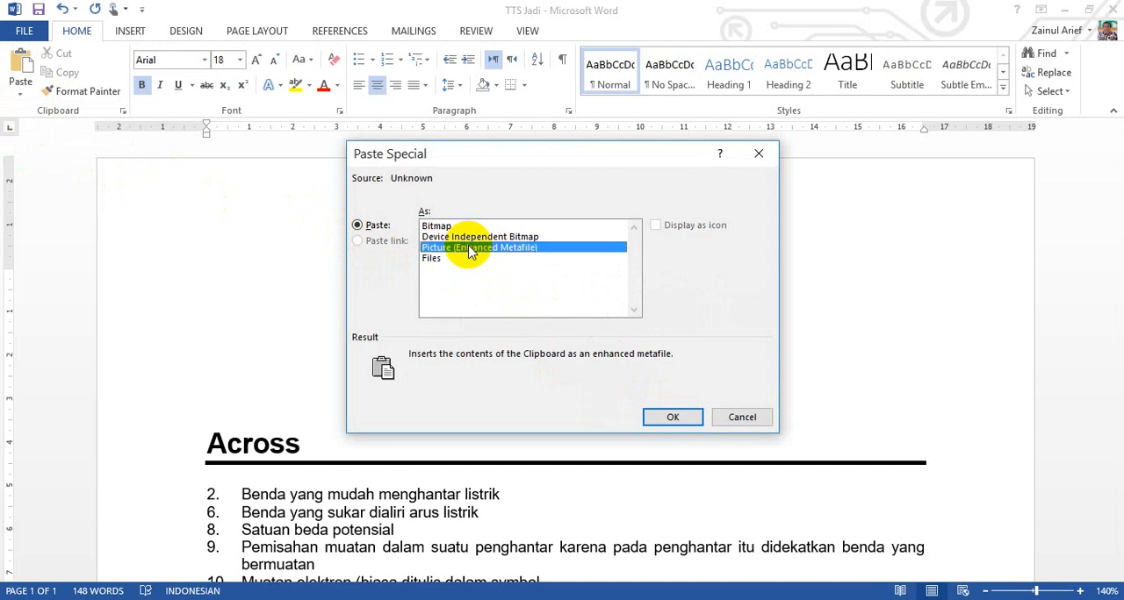
click(668, 418)
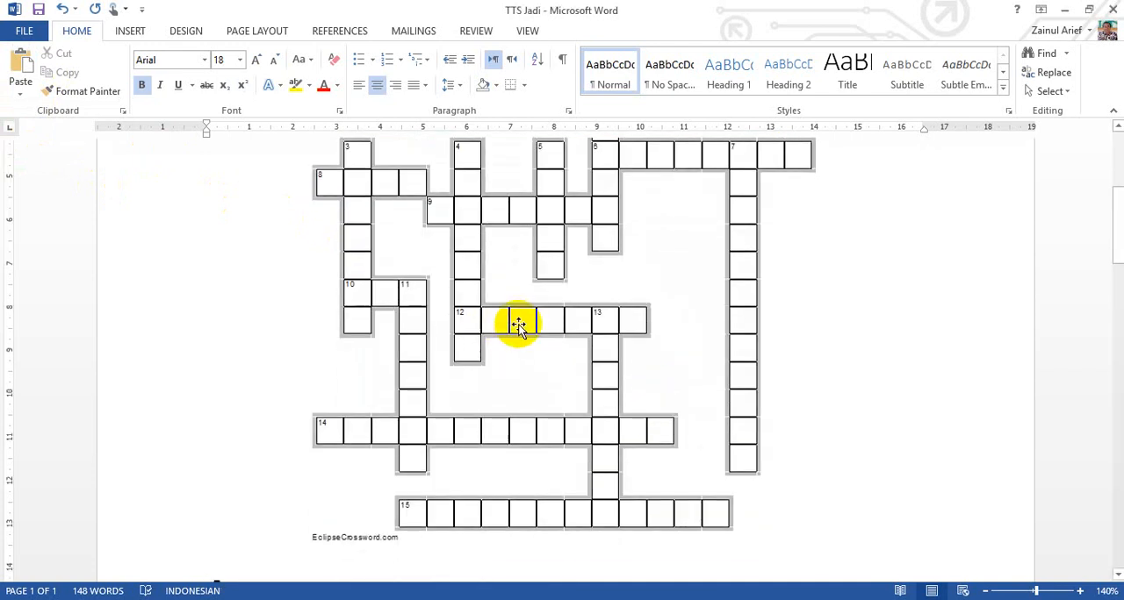
Step: Check how the grid and clues spread across the pages, and set the paper size to A4
click(518, 323)
scroll(516, 320, down, 10)
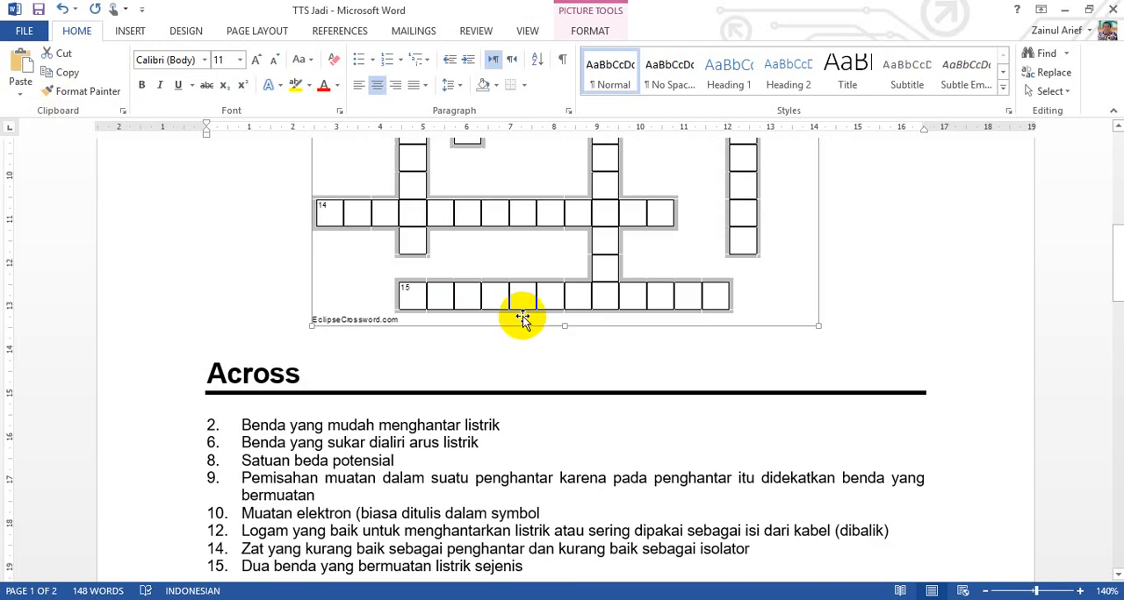
scroll(523, 315, down, 5)
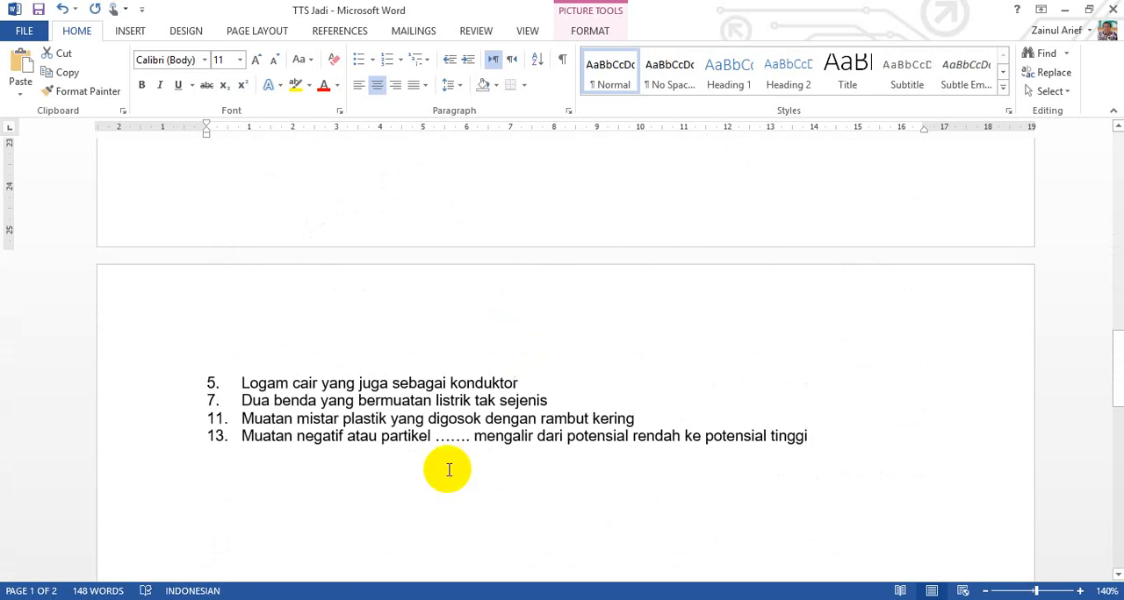
scroll(416, 457, down, 3)
scroll(423, 449, up, 10)
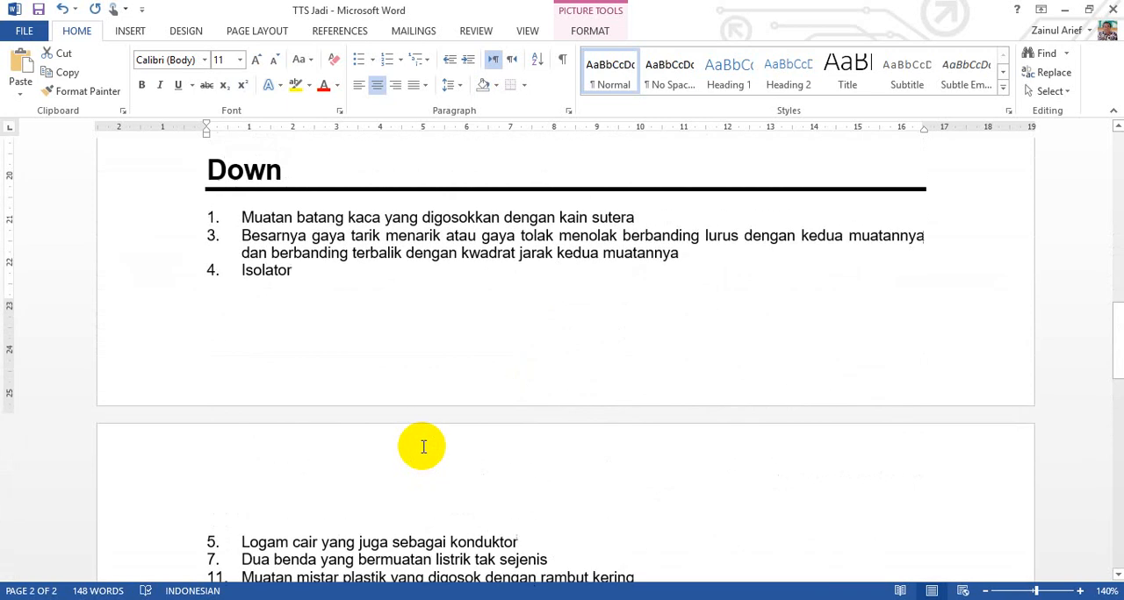
scroll(422, 450, up, 5)
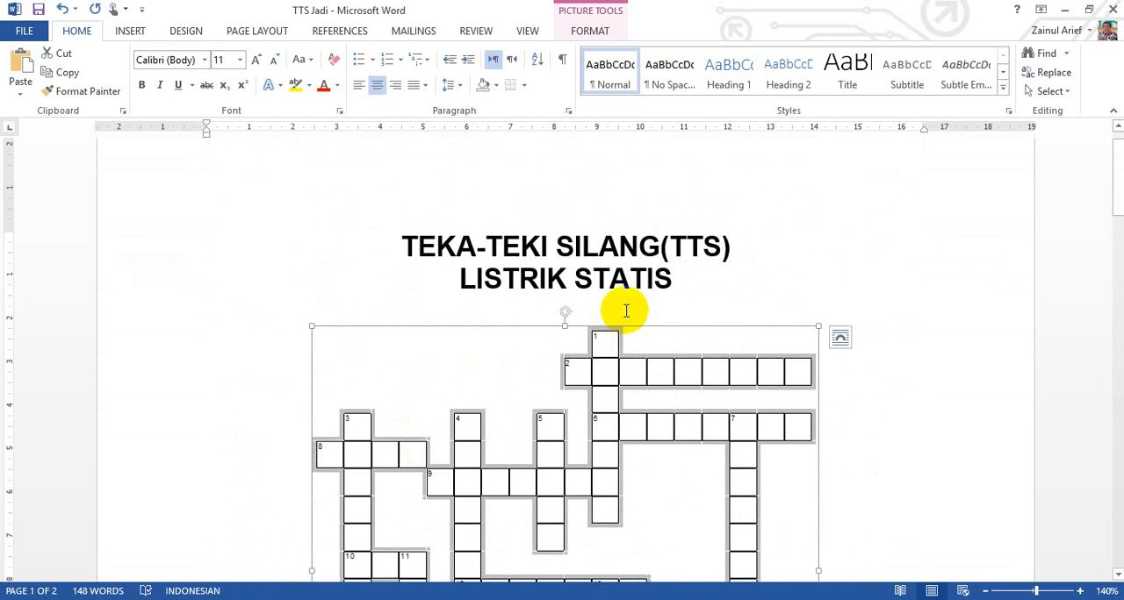
click(254, 32)
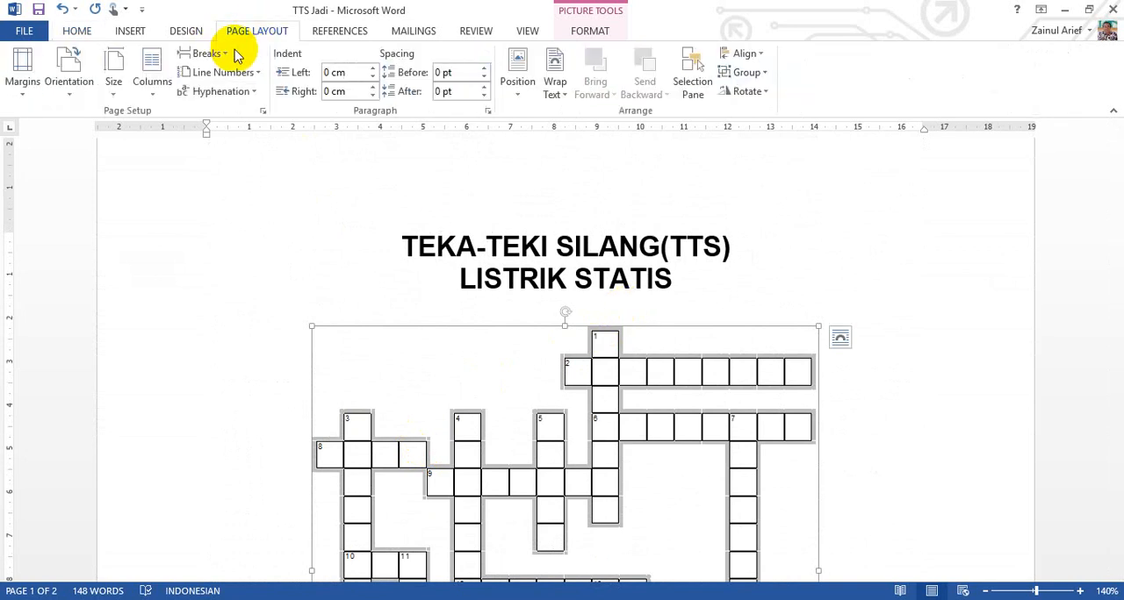
click(115, 70)
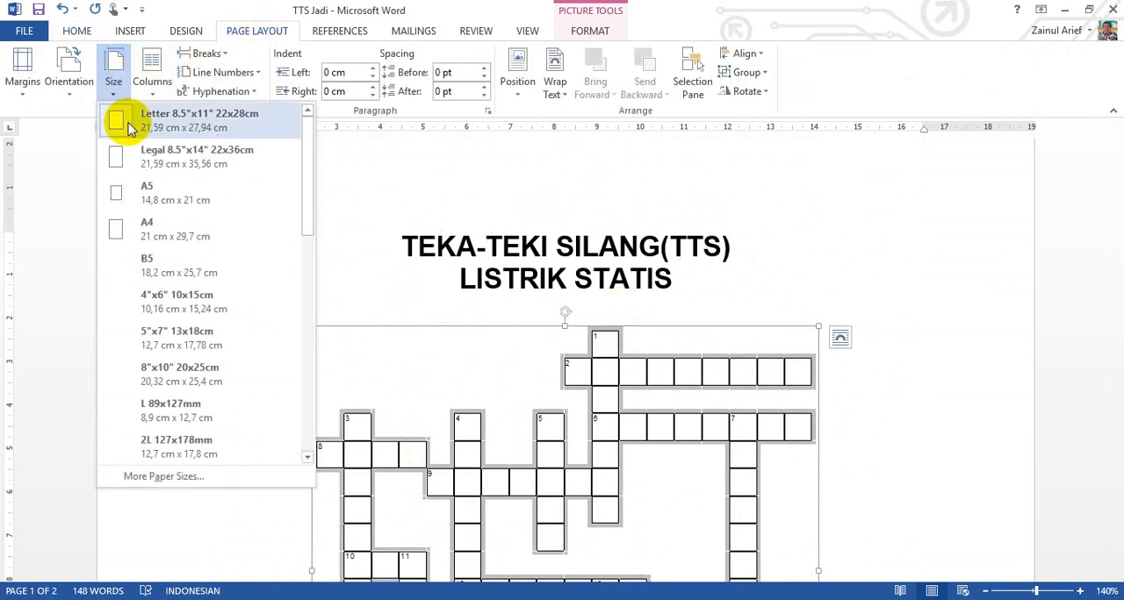
click(174, 237)
Step: Examine the A4 page layout from the title and grid through to the end of the Down clues
scroll(345, 259, down, 1)
scroll(442, 274, down, 3)
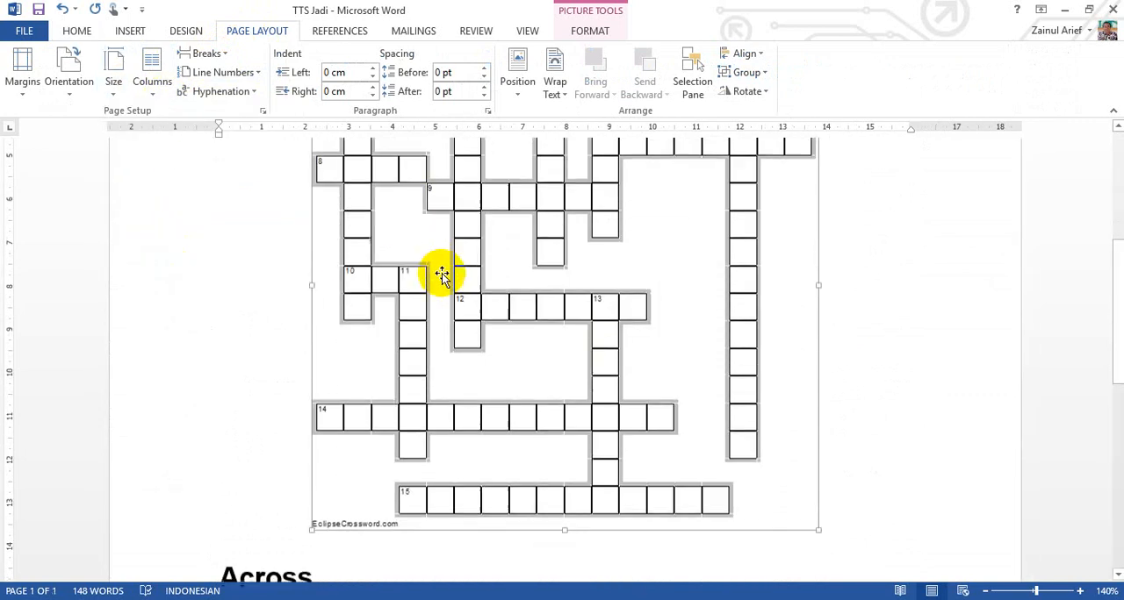
scroll(447, 275, down, 6)
click(443, 439)
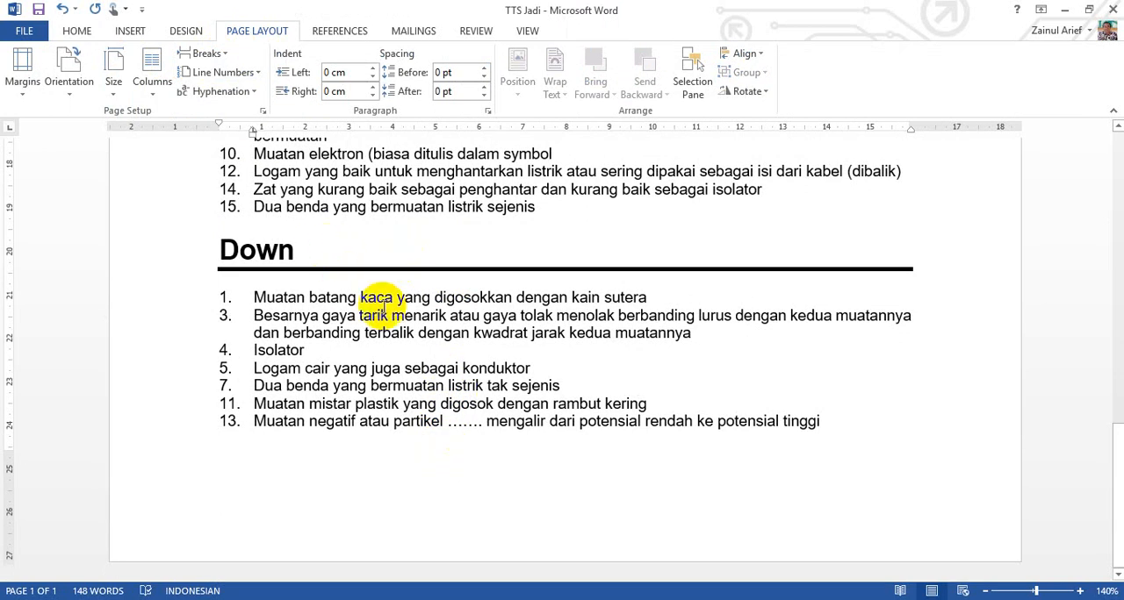
scroll(378, 299, up, 6)
scroll(386, 306, up, 6)
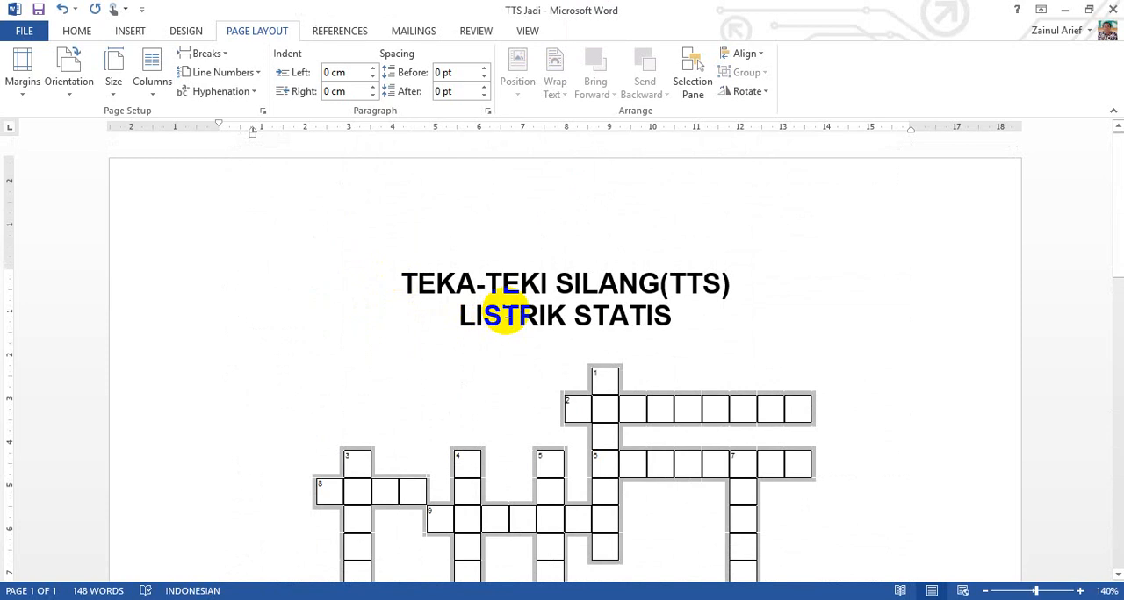
scroll(507, 314, down, 2)
scroll(506, 314, up, 1)
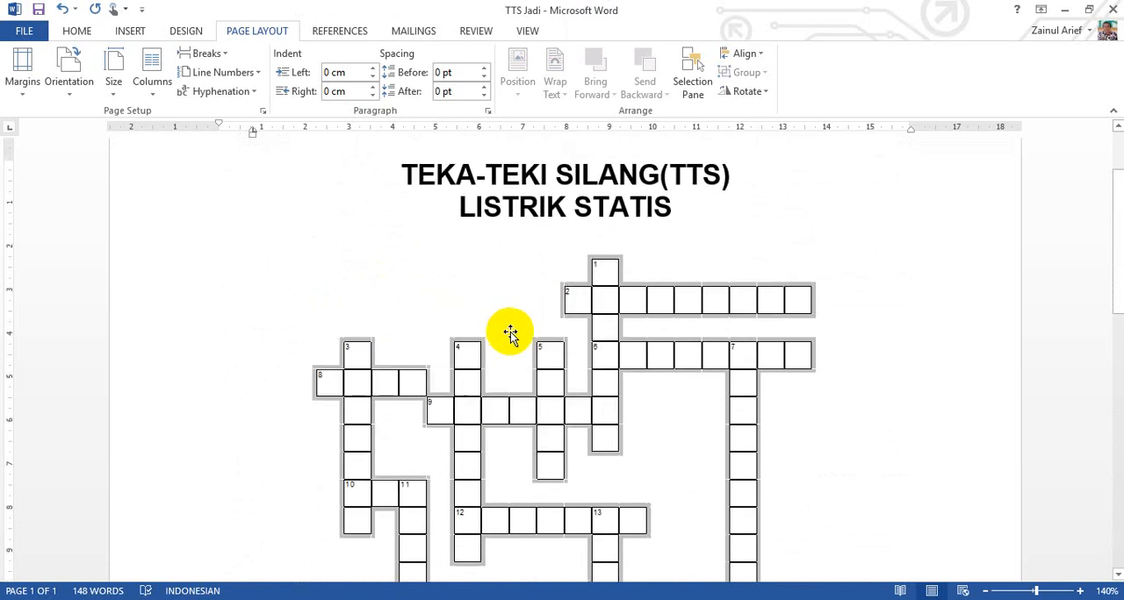
Step: Enlarge the crossword grid picture proportionally to about 15 cm wide
click(510, 330)
scroll(512, 332, down, 1)
scroll(513, 332, down, 4)
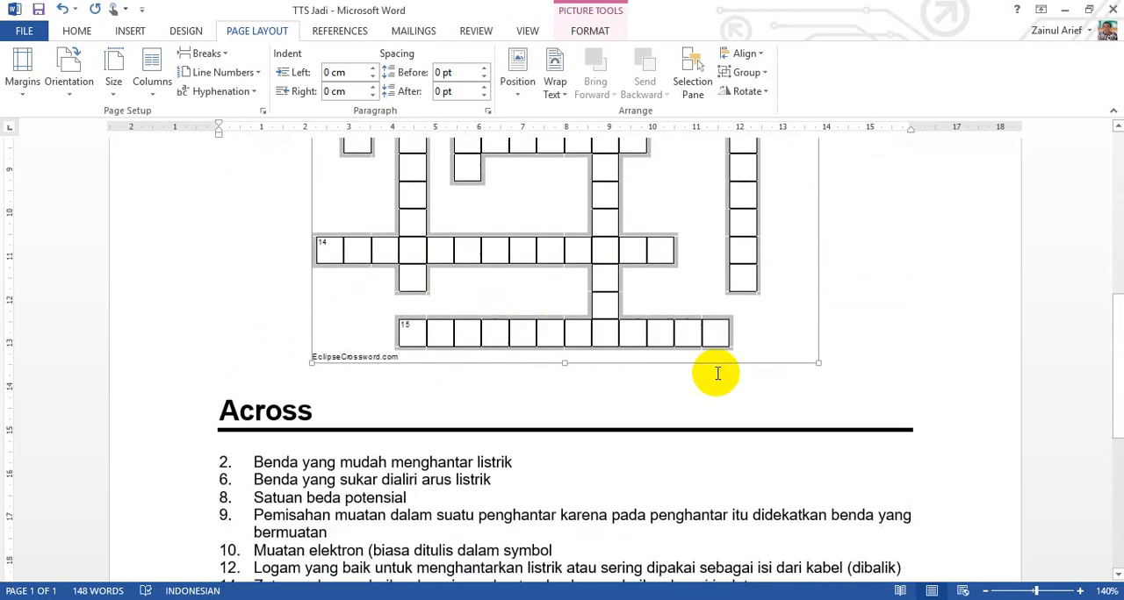
drag(816, 363, 888, 409)
scroll(790, 412, up, 3)
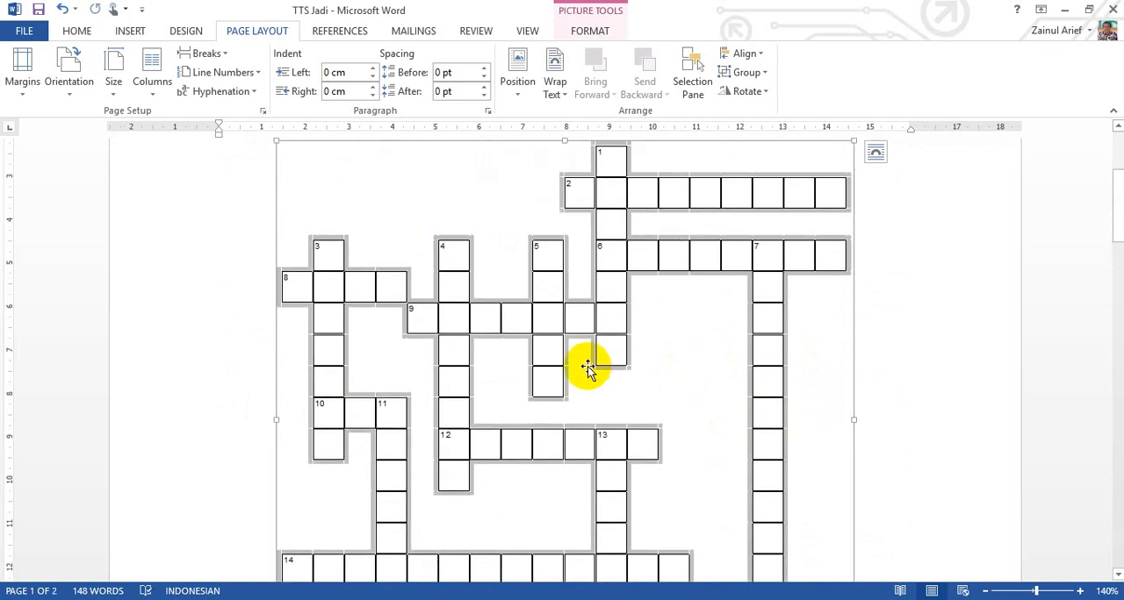
scroll(418, 343, down, 3)
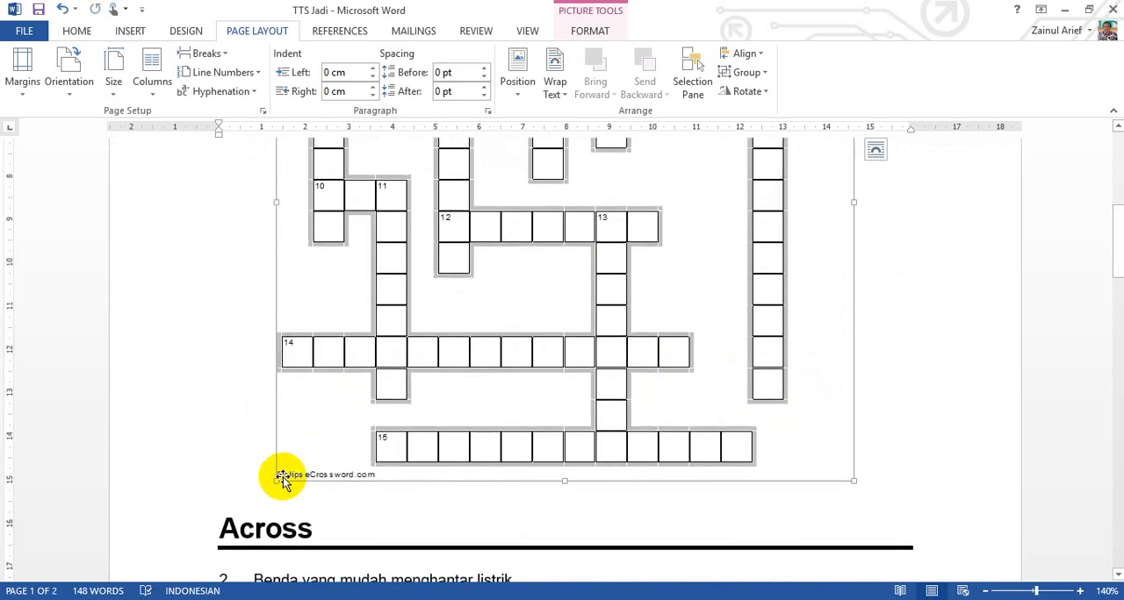
drag(276, 479, 201, 523)
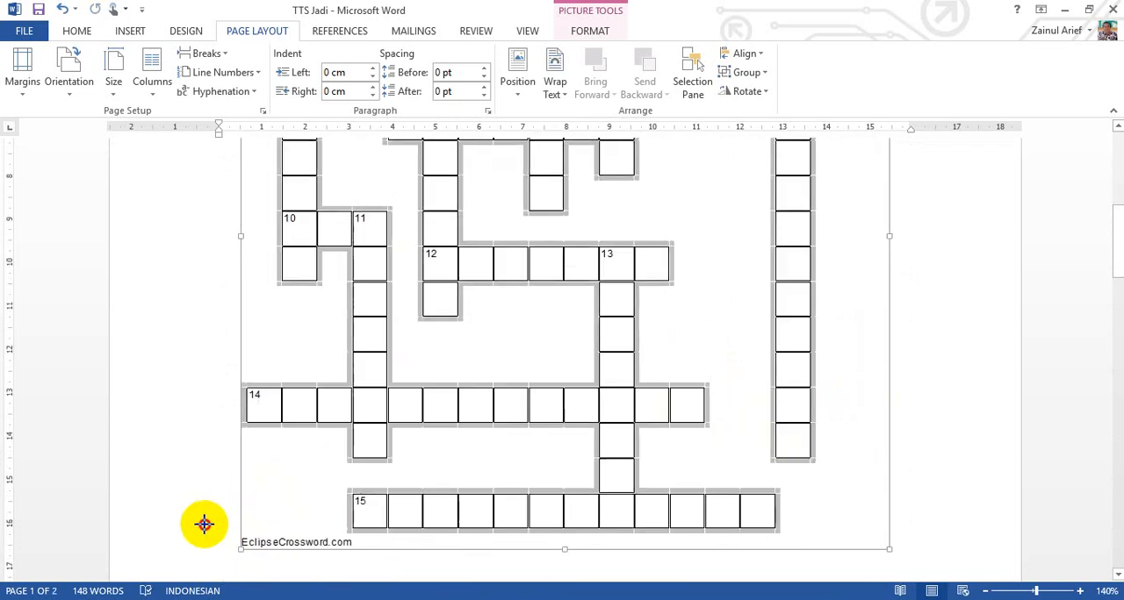
Step: Check where the clues break across the pages and shrink the crossword grid picture proportionally to about 13.7 cm wide
scroll(544, 351, down, 15)
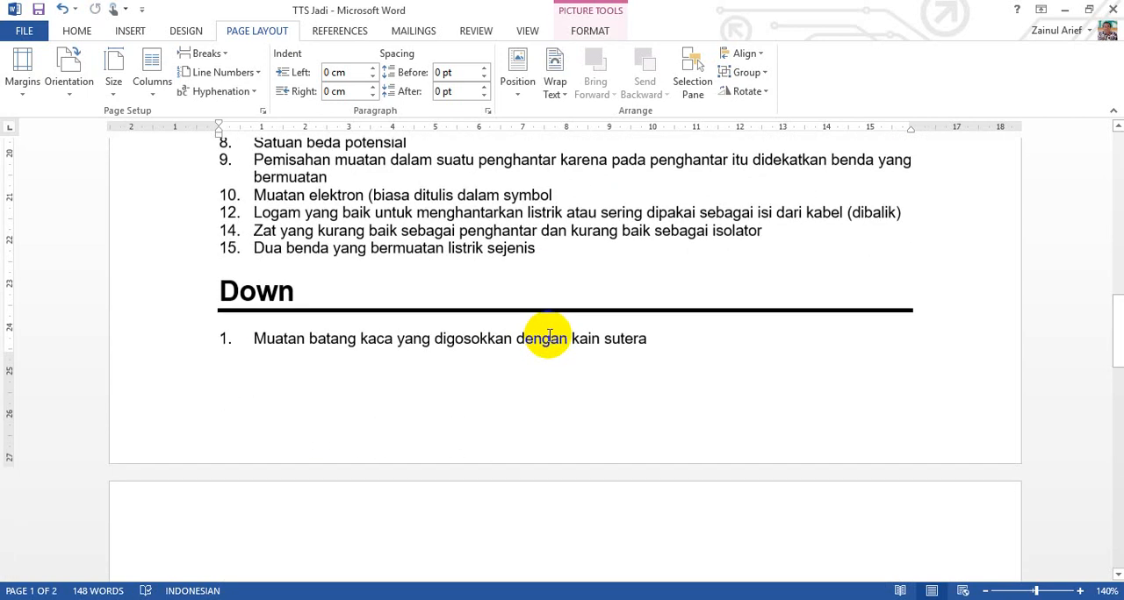
scroll(532, 463, down, 2)
scroll(547, 321, up, 9)
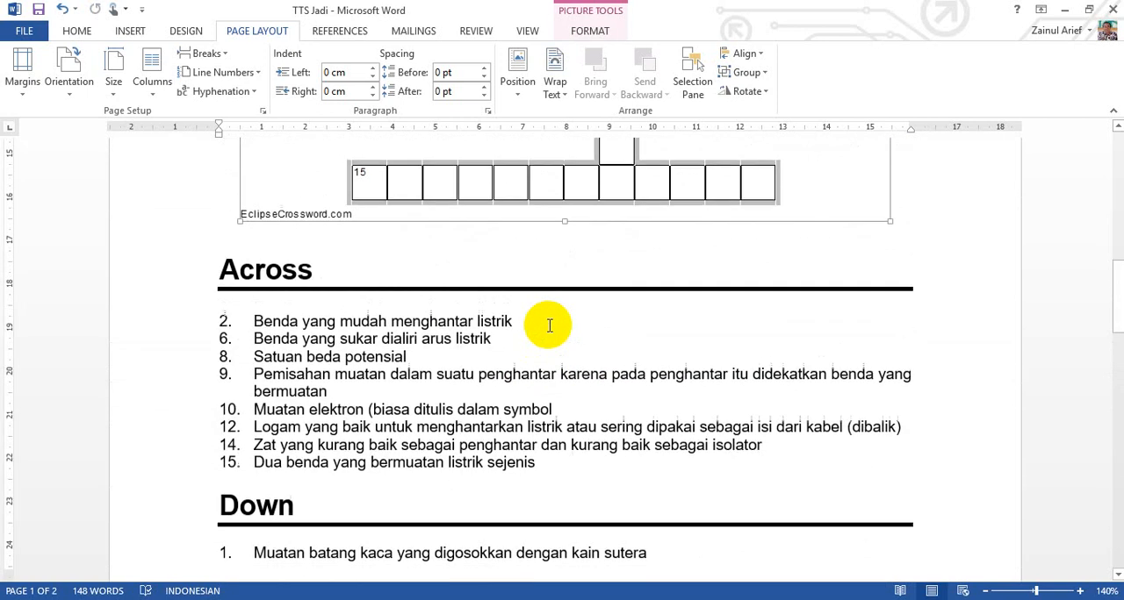
scroll(519, 263, up, 3)
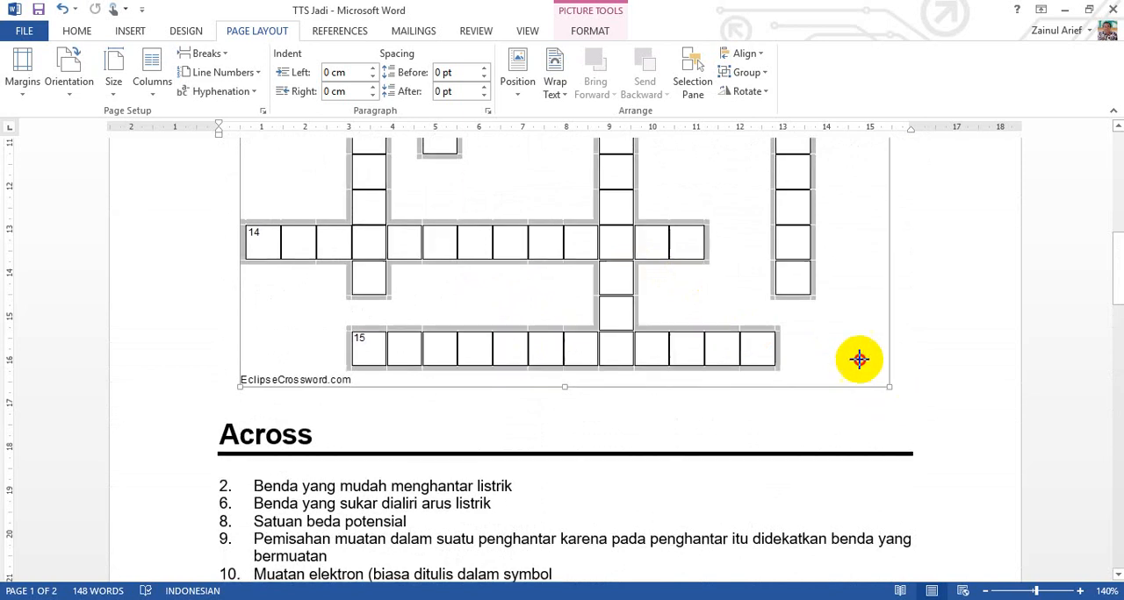
scroll(825, 335, down, 1)
scroll(281, 364, up, 12)
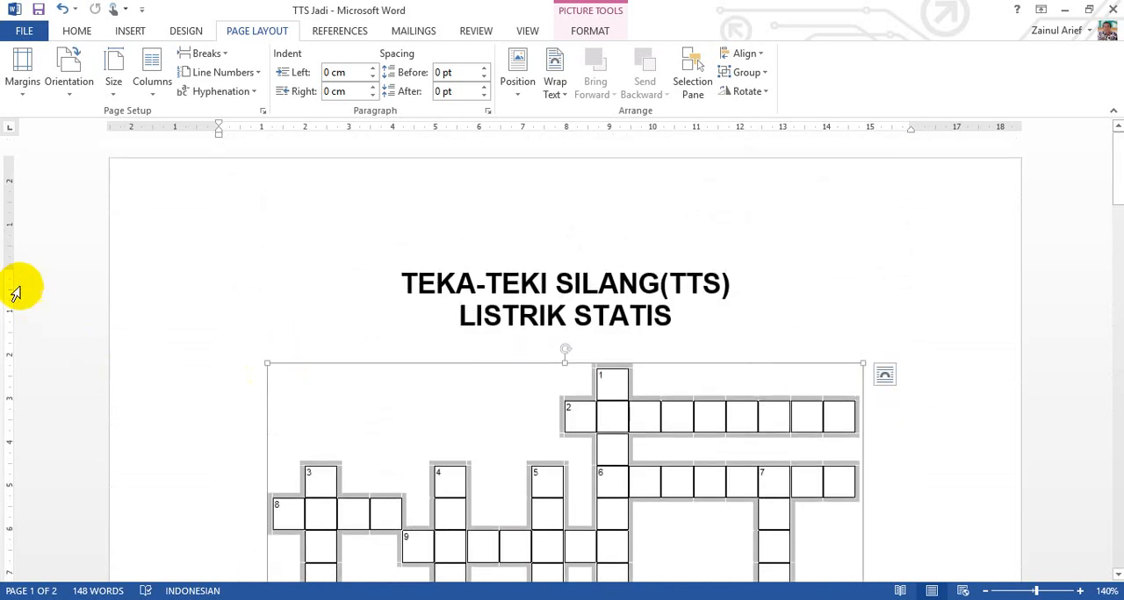
Step: Reduce the page's top margin to about 1 cm and its bottom margin to about 1.5 cm
drag(13, 261, 20, 201)
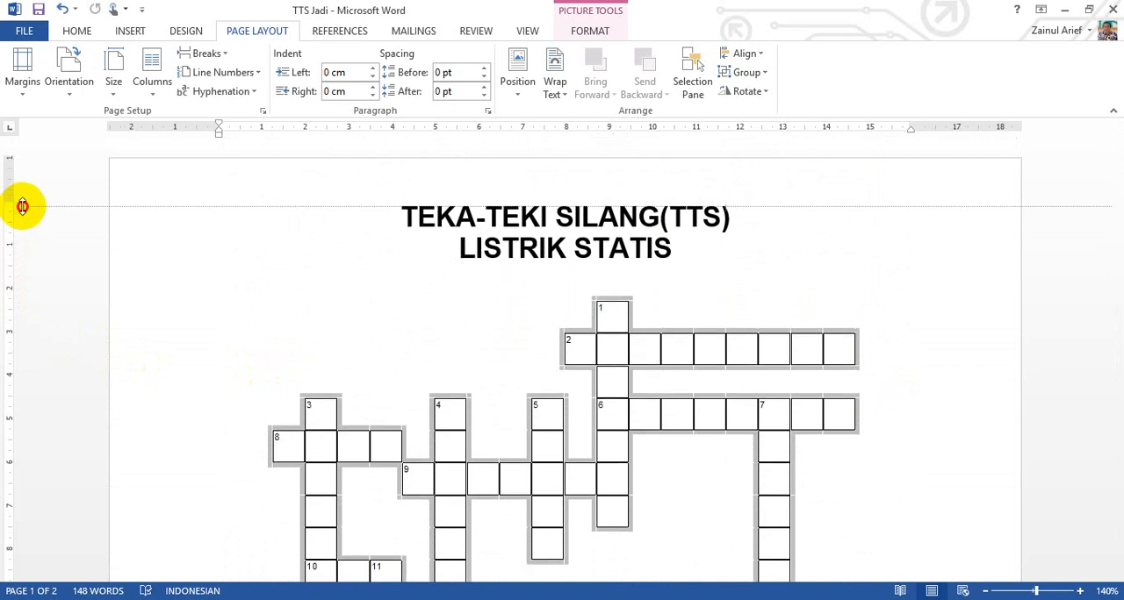
scroll(260, 331, down, 12)
scroll(266, 326, down, 9)
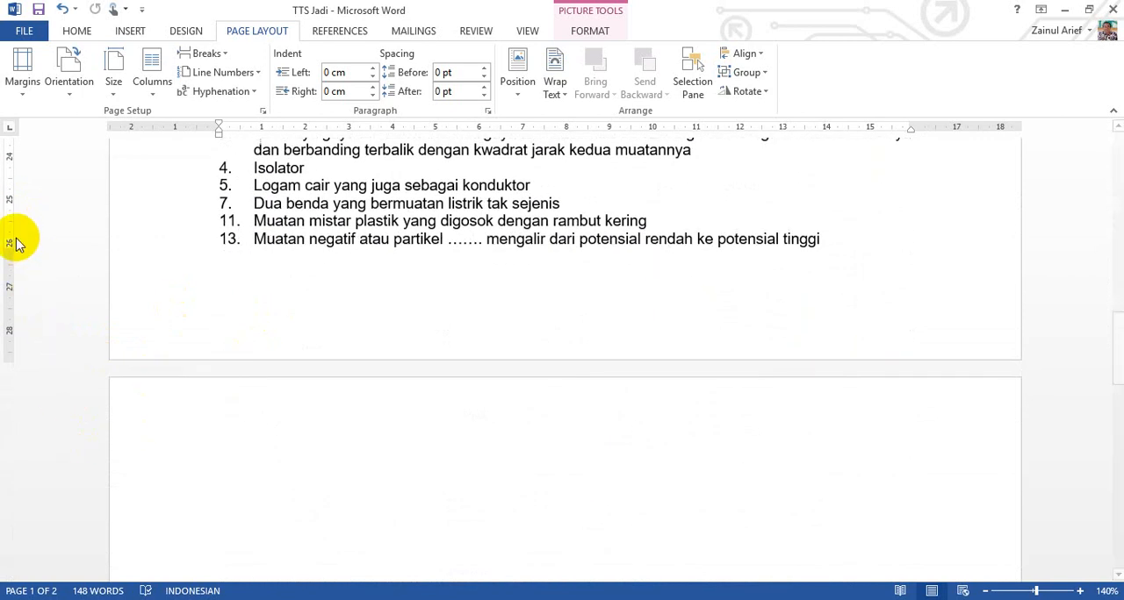
drag(11, 247, 18, 283)
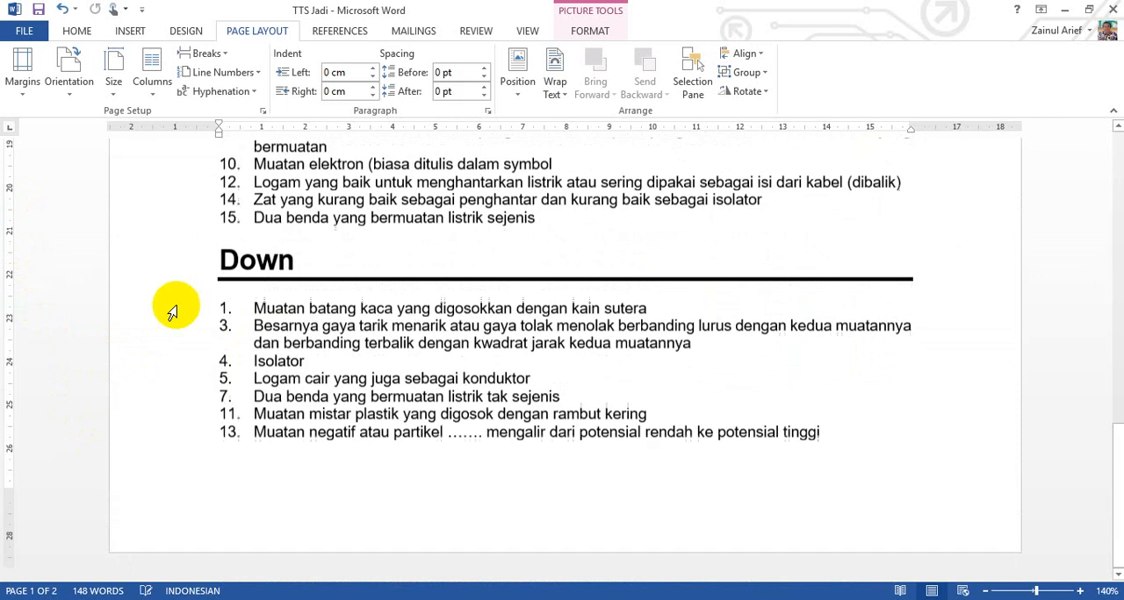
scroll(327, 334, up, 15)
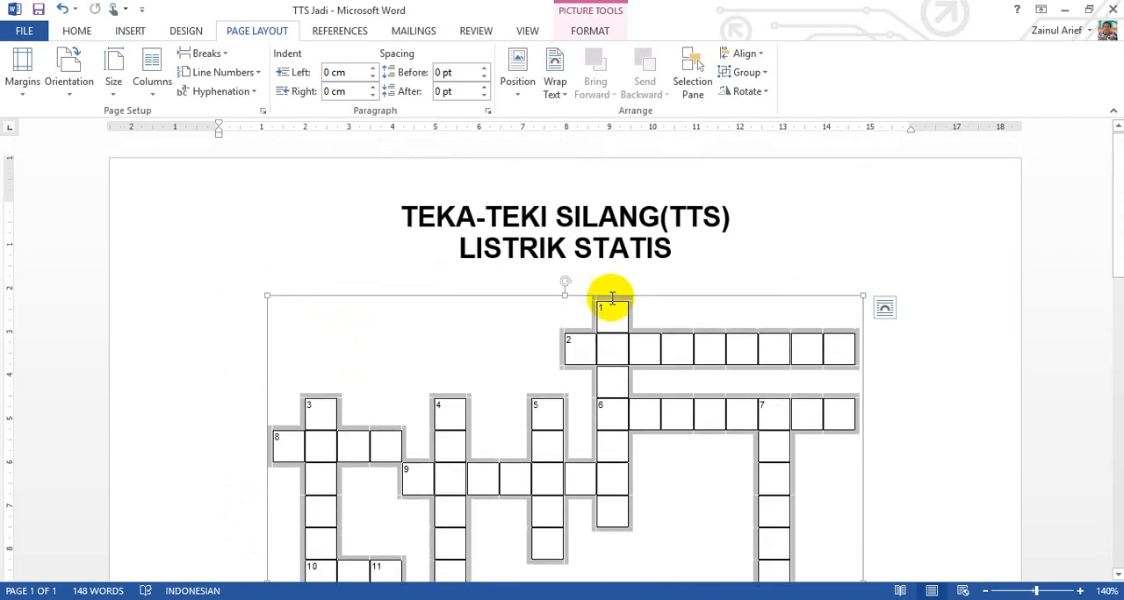
Step: Deselect the grid picture and replace the heading "Across" below it with "MENDATAR"
click(705, 249)
scroll(707, 252, down, 5)
scroll(706, 253, down, 5)
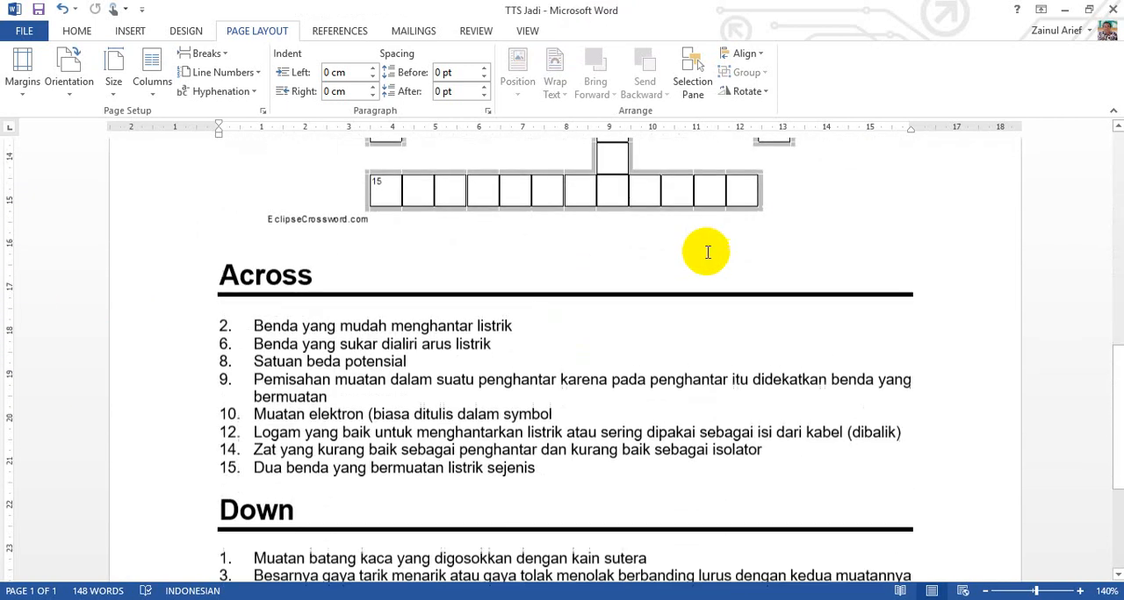
scroll(436, 292, up, 2)
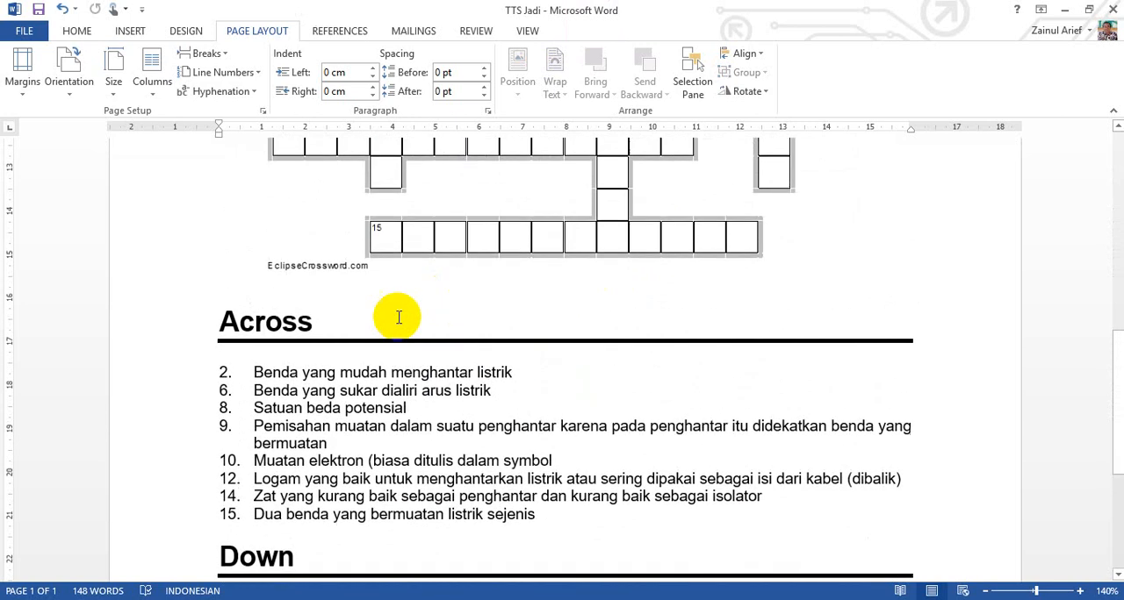
drag(220, 321, 292, 317)
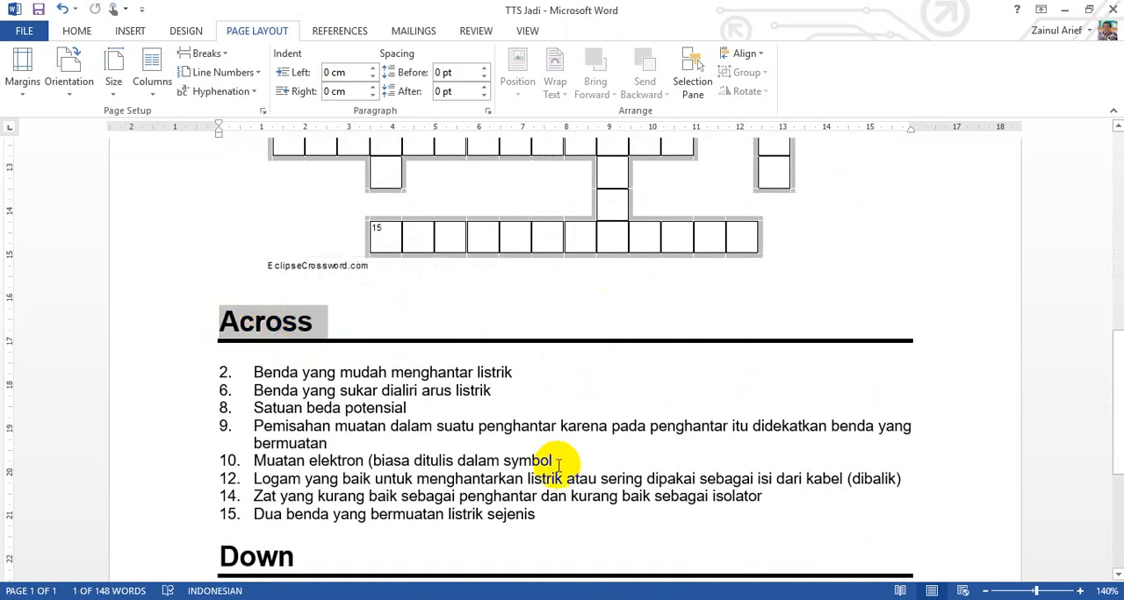
text(MENDATAR)
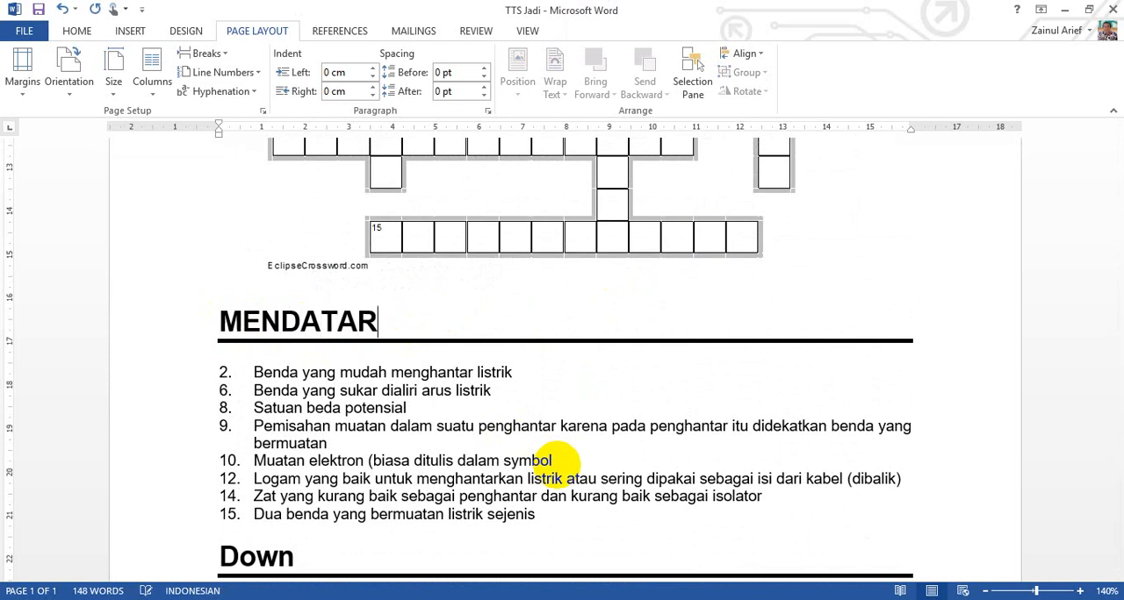
Step: Replace the heading "Down" above the second clue list with "MENURUN"
scroll(553, 460, down, 3)
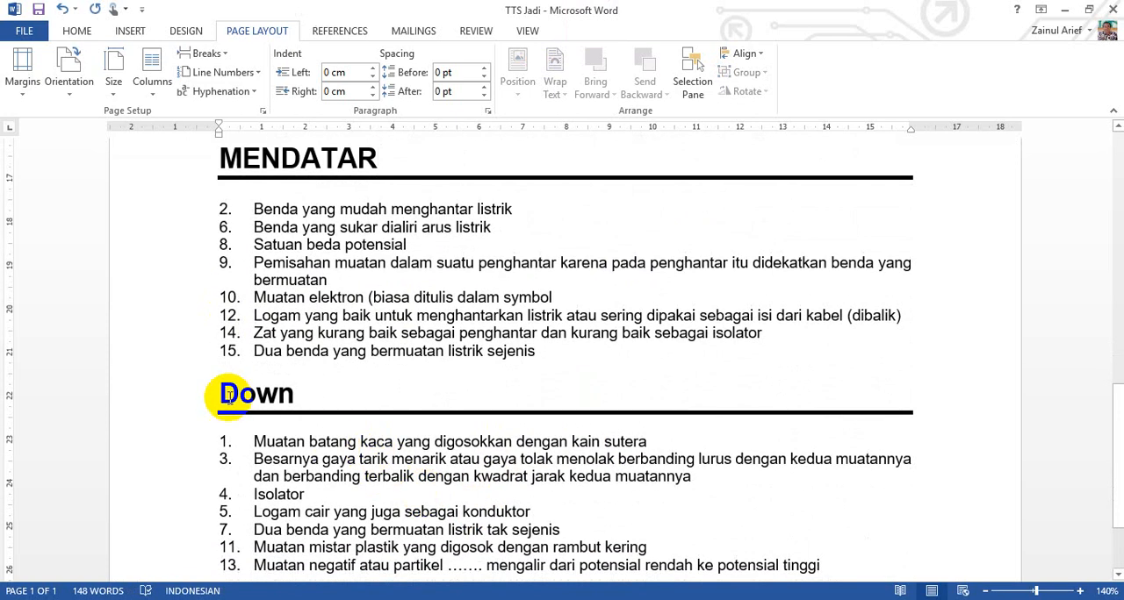
drag(235, 395, 292, 401)
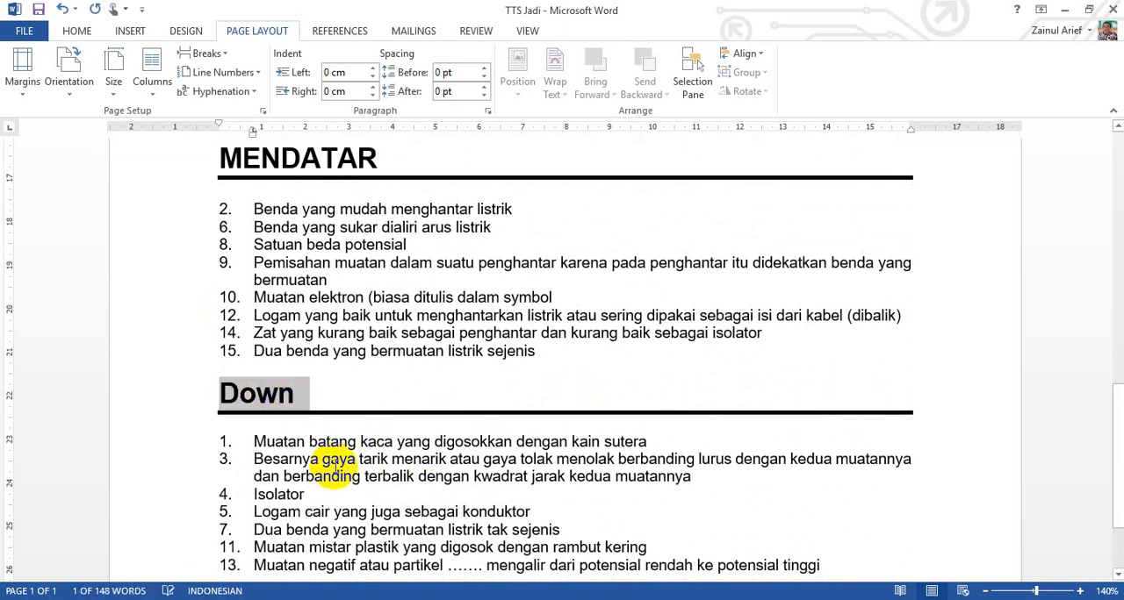
text(MENURUN)
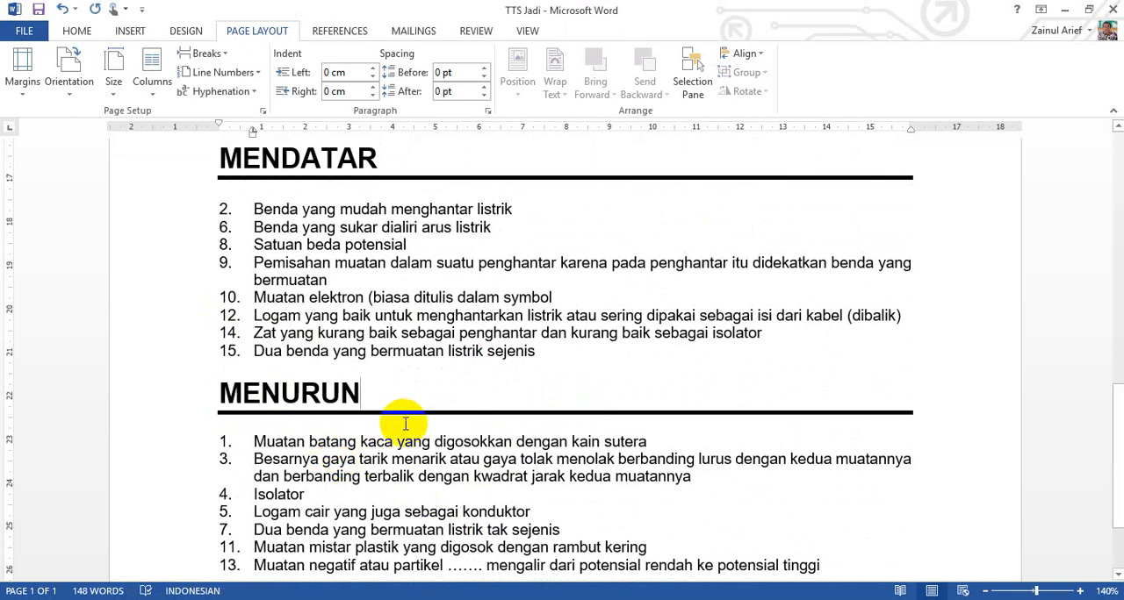
Step: Review the page layout from the title and crossword grid through to the end of the MENURUN clues
scroll(399, 426, down, 3)
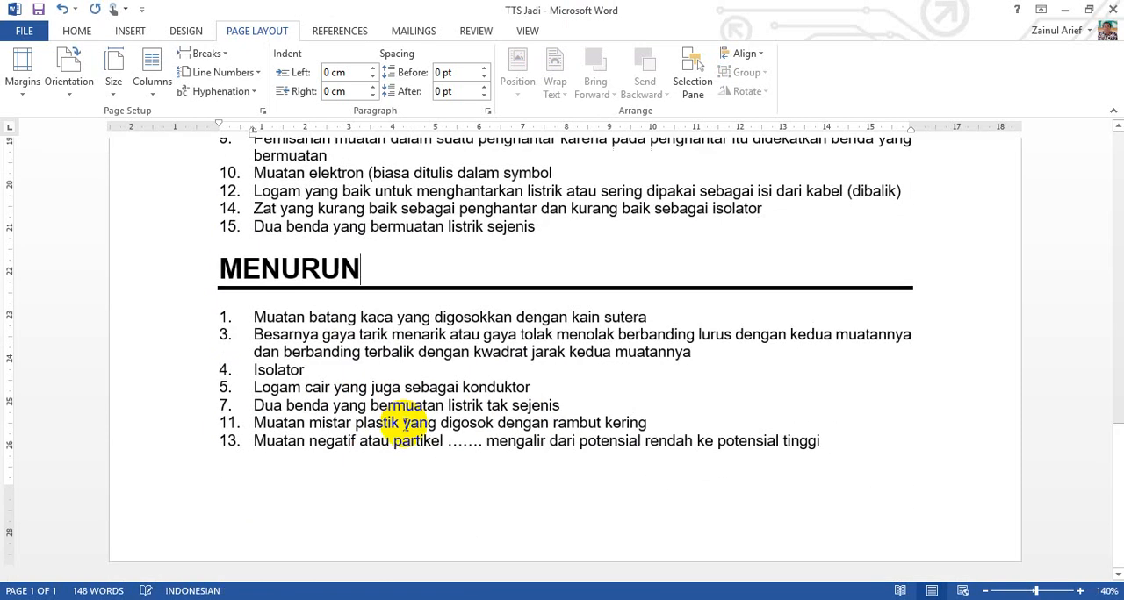
scroll(403, 425, up, 18)
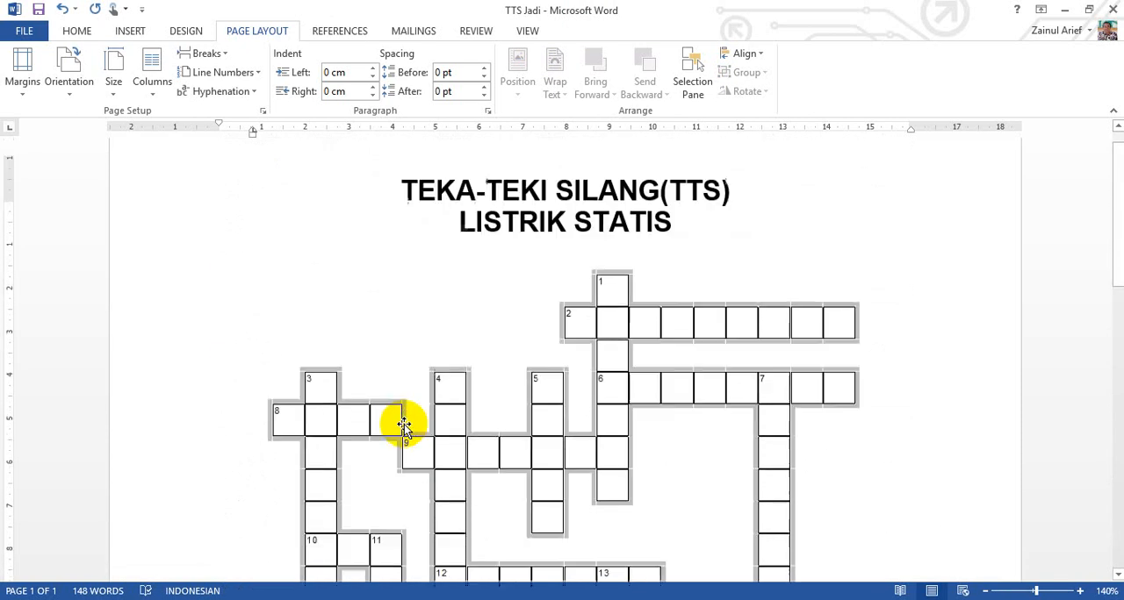
scroll(406, 423, down, 17)
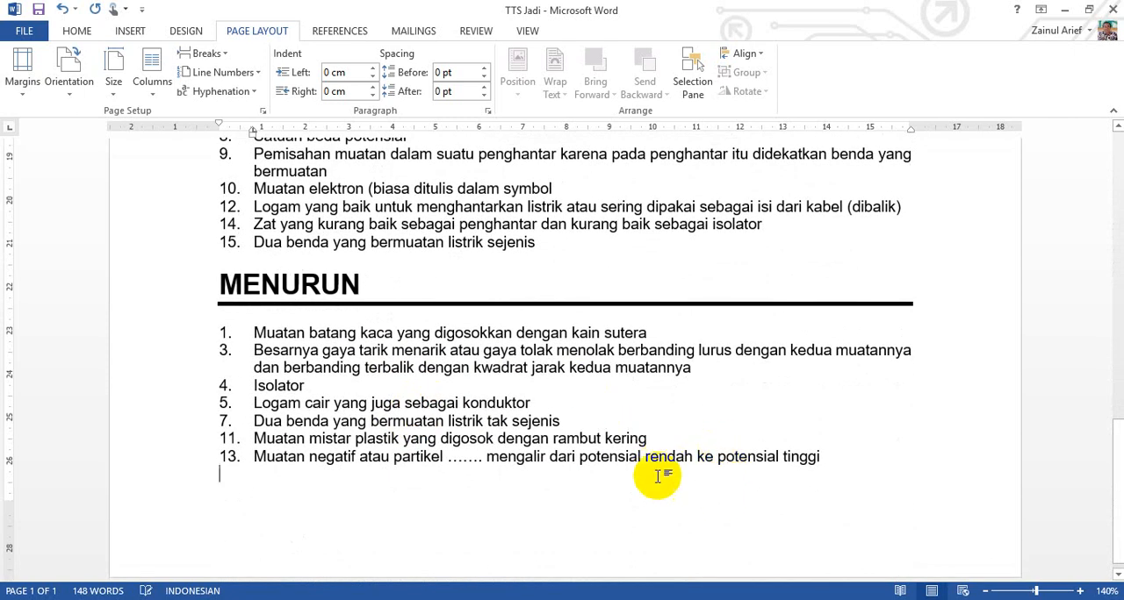
scroll(524, 457, up, 3)
scroll(524, 457, up, 6)
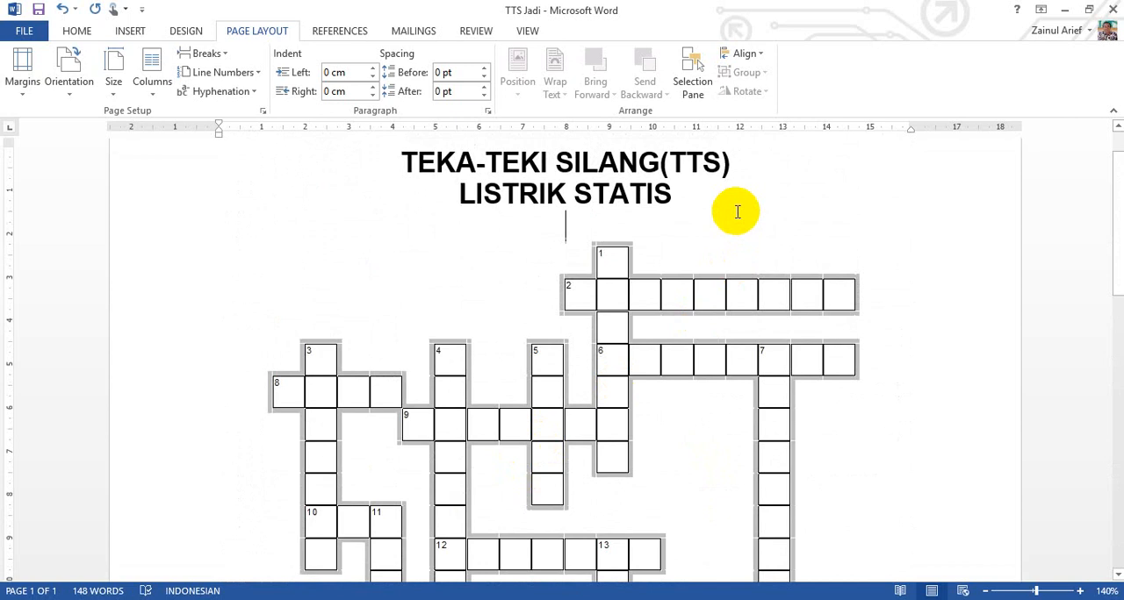
scroll(547, 411, down, 1)
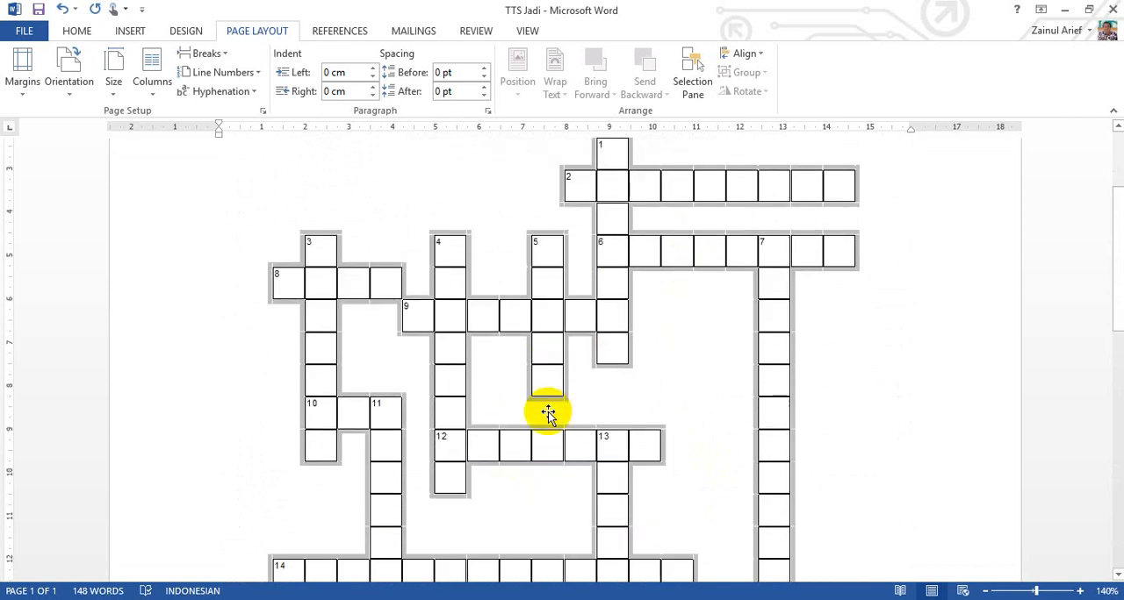
scroll(547, 412, up, 2)
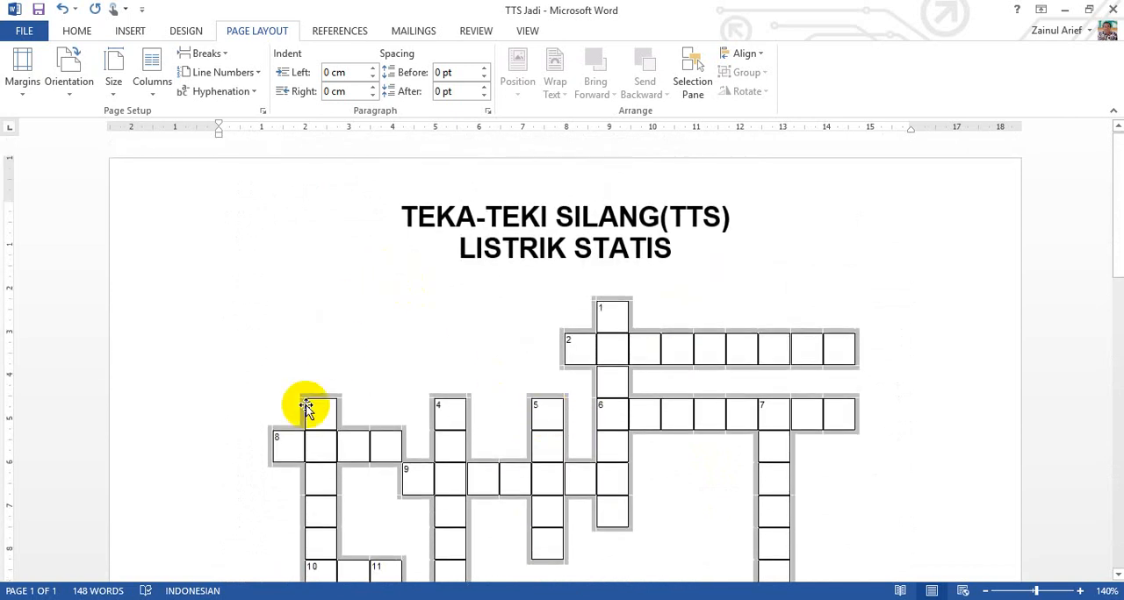
Step: Switch to File Explorer, open IMG_20190608_134704 from the Camera Roll folder in Paint, and view the whole photo at 12.5% zoom
click(158, 540)
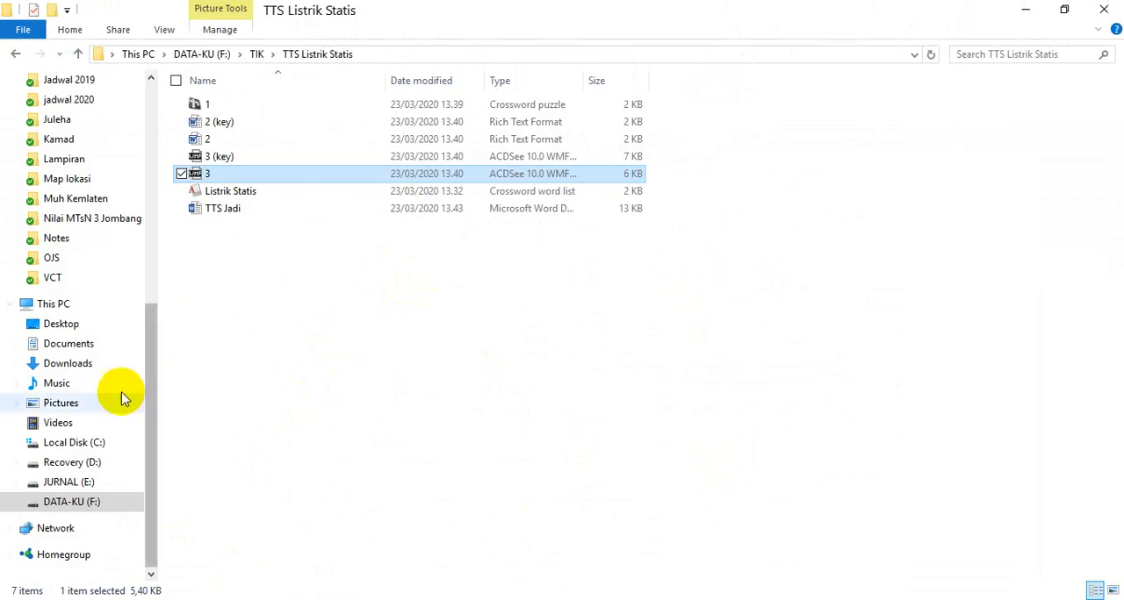
click(85, 406)
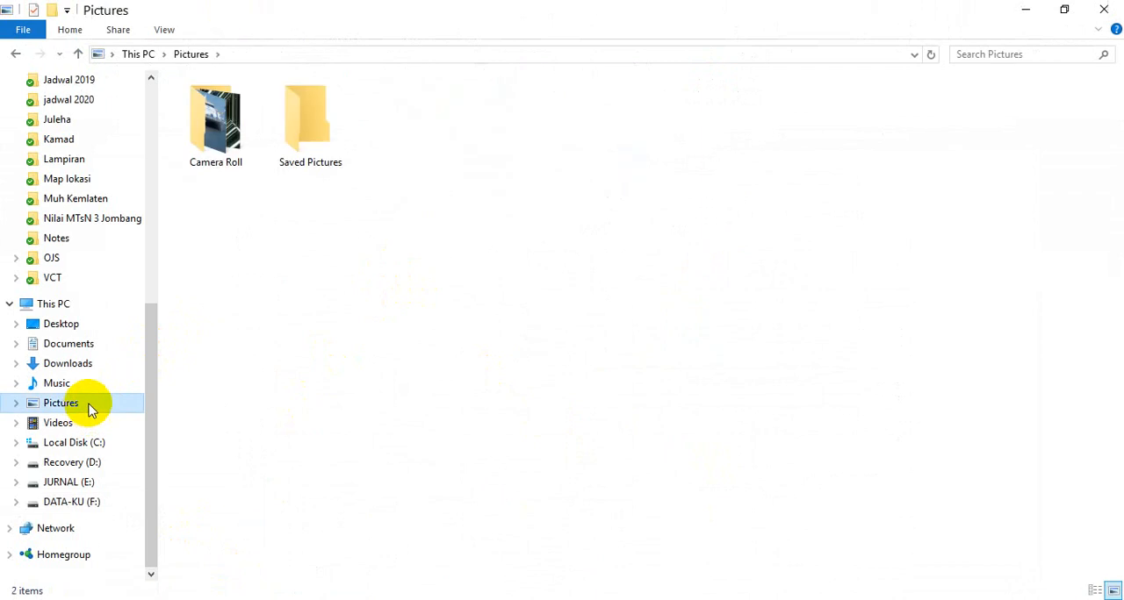
double_click(218, 141)
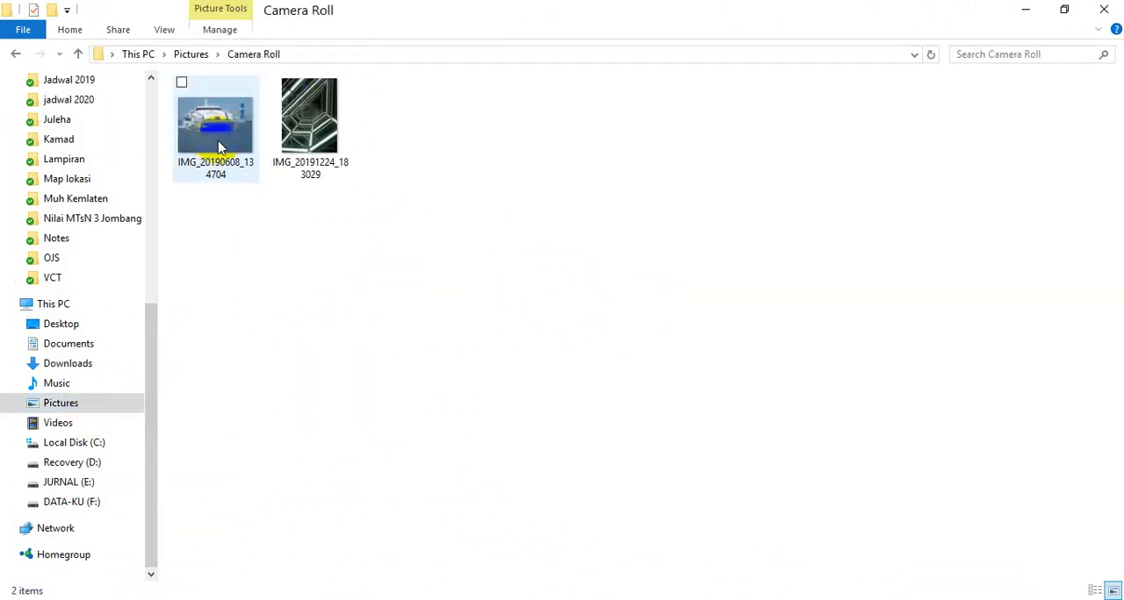
click(220, 148)
double_click(219, 147)
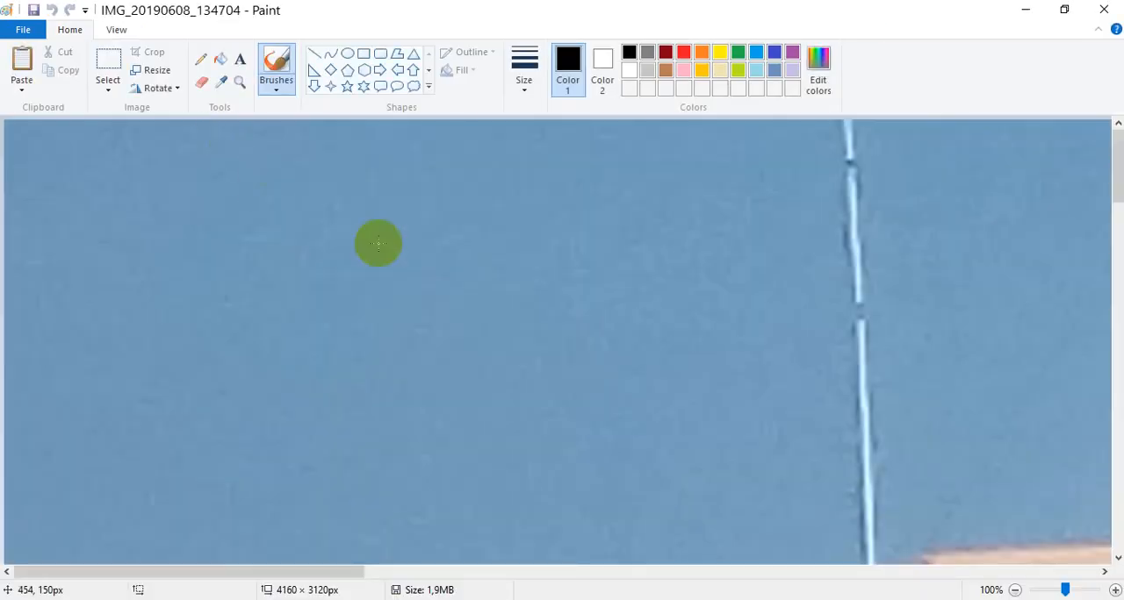
click(1016, 591)
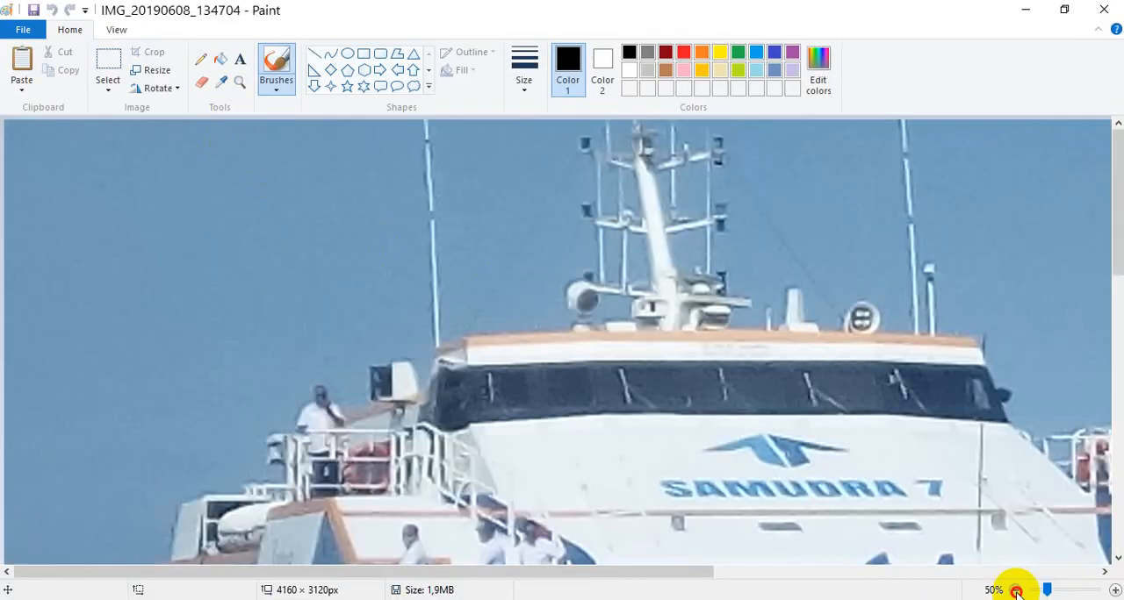
click(1016, 591)
click(1016, 591)
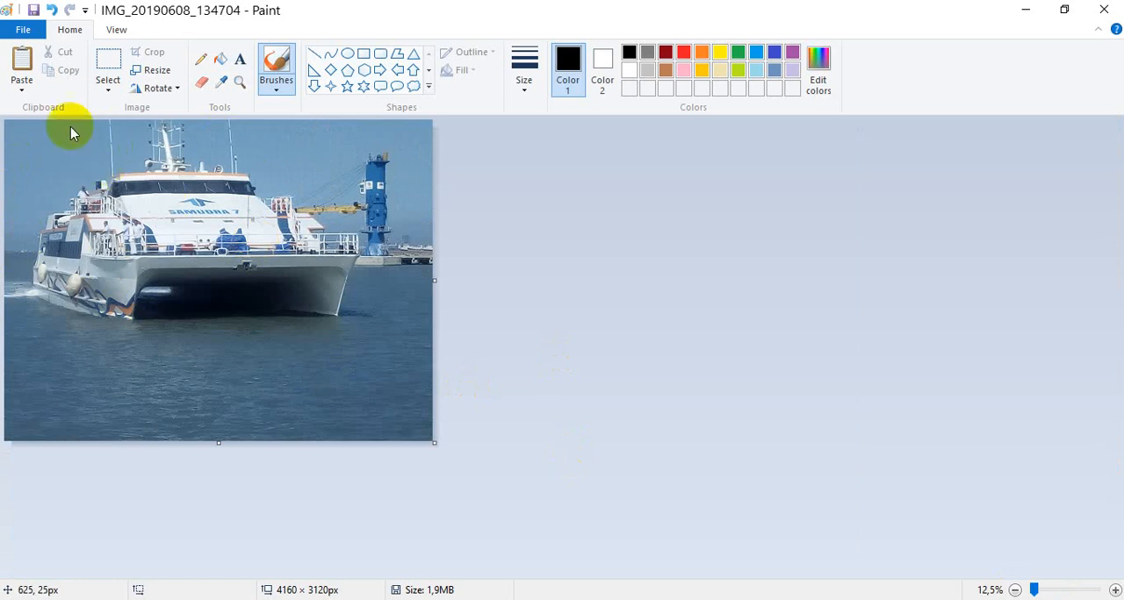
Step: Examine the picture formats Paint offers for saving the photo as another file type
click(23, 30)
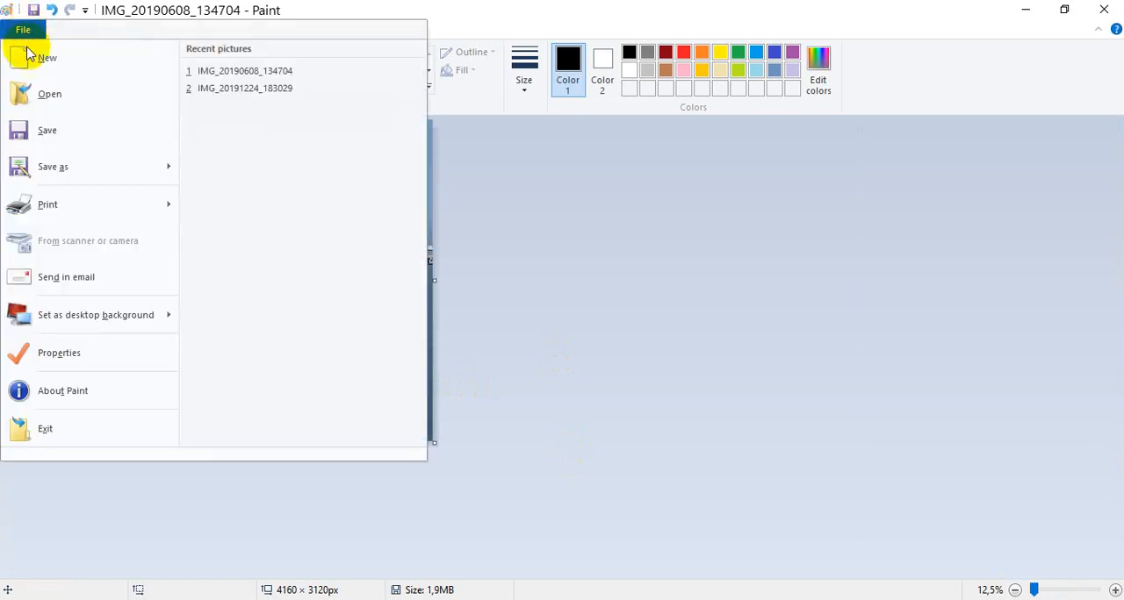
mouse_move(58, 208)
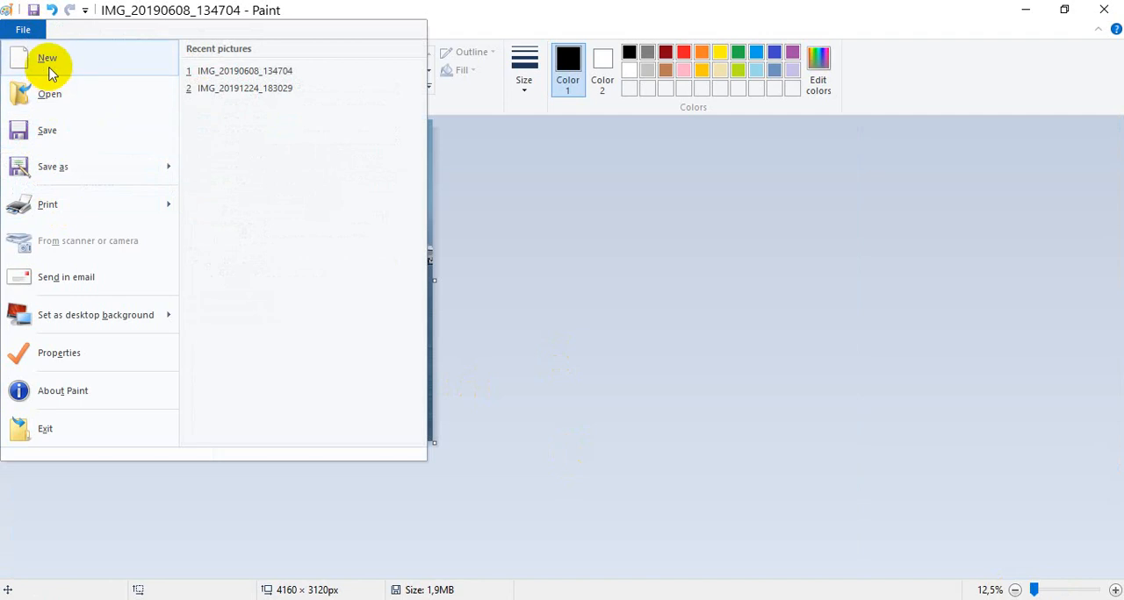
mouse_move(60, 172)
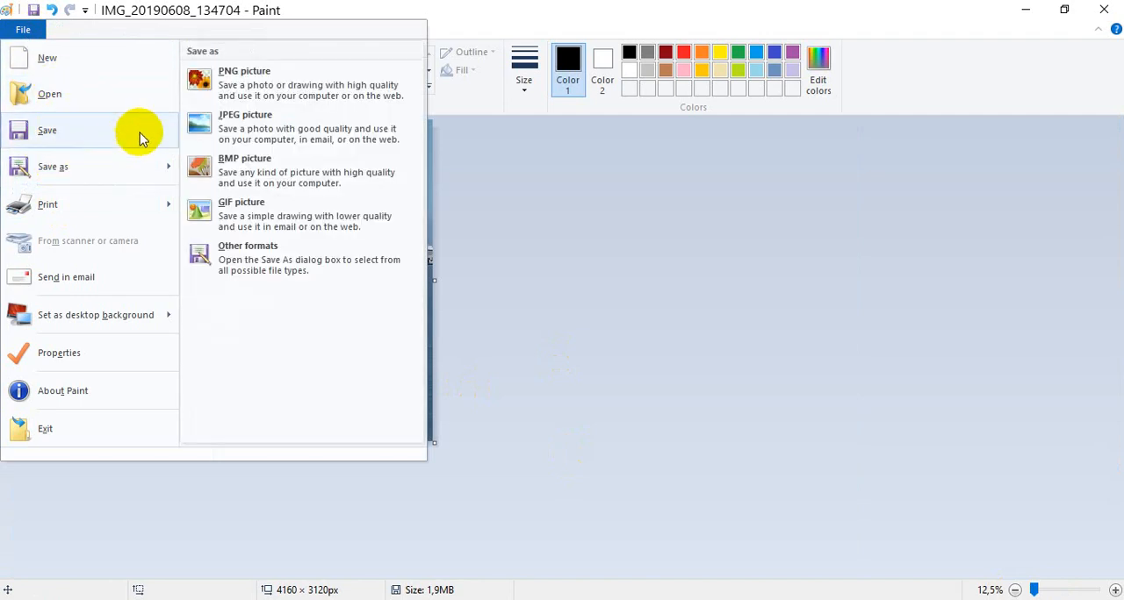
click(638, 335)
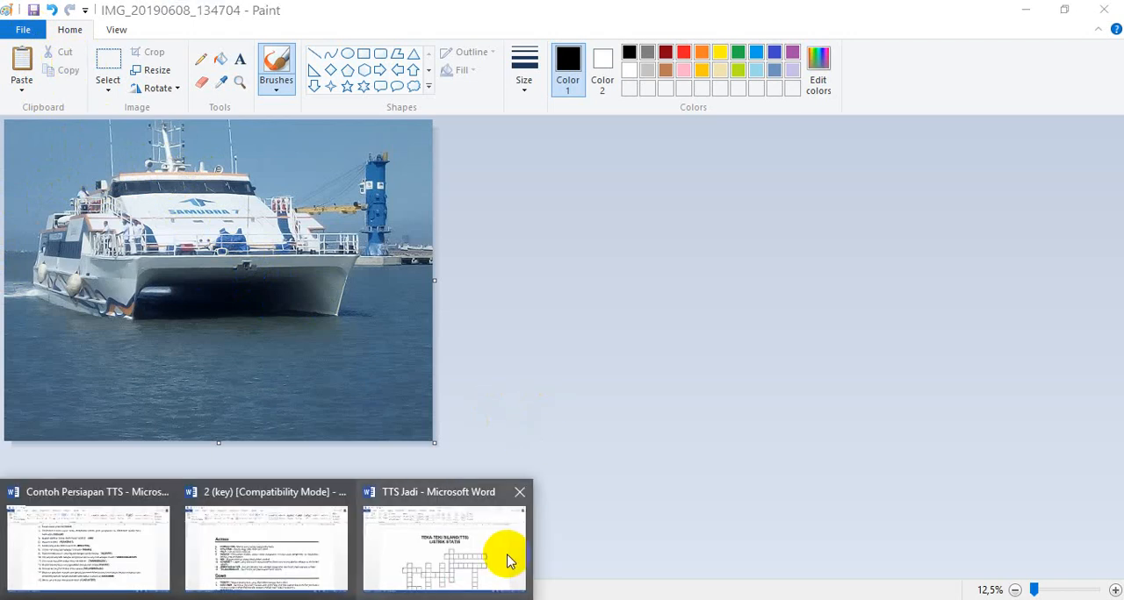
Step: Switch to the TTS Jadi document in Word and insert the picture IMG_20190608_134704 from Camera Roll between the title and the crossword grid
click(502, 551)
scroll(659, 380, down, 2)
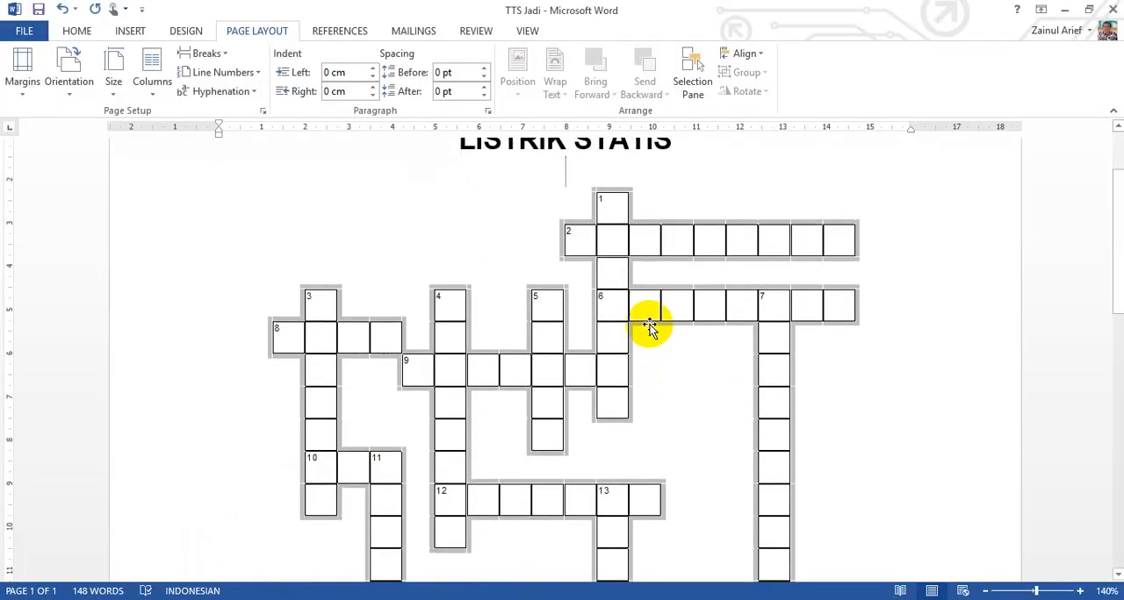
scroll(641, 344, up, 1)
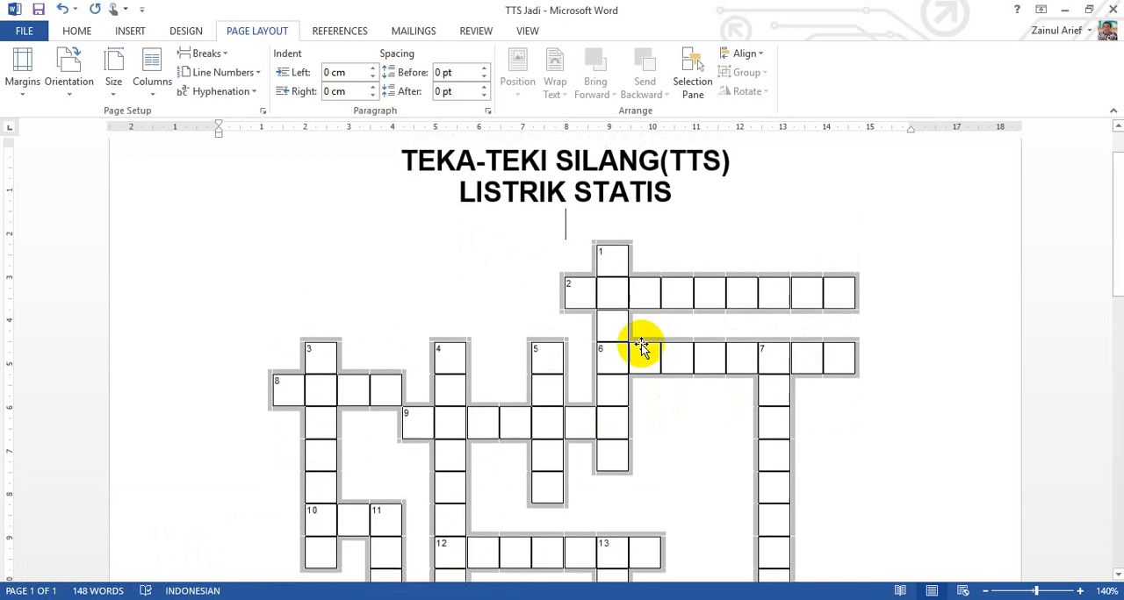
click(78, 32)
click(130, 33)
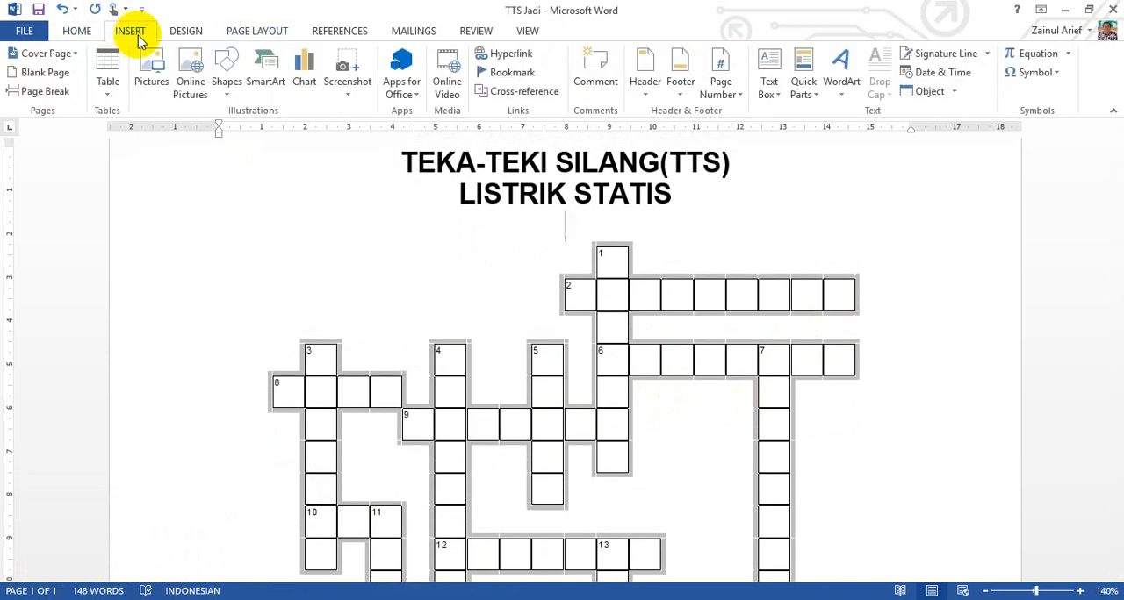
click(151, 70)
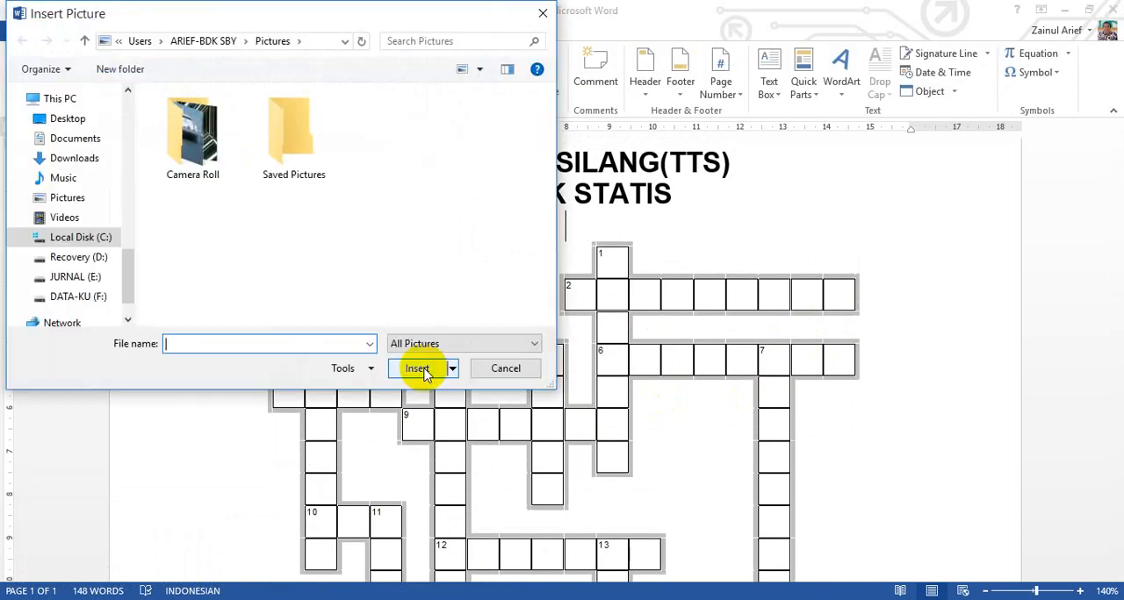
click(177, 151)
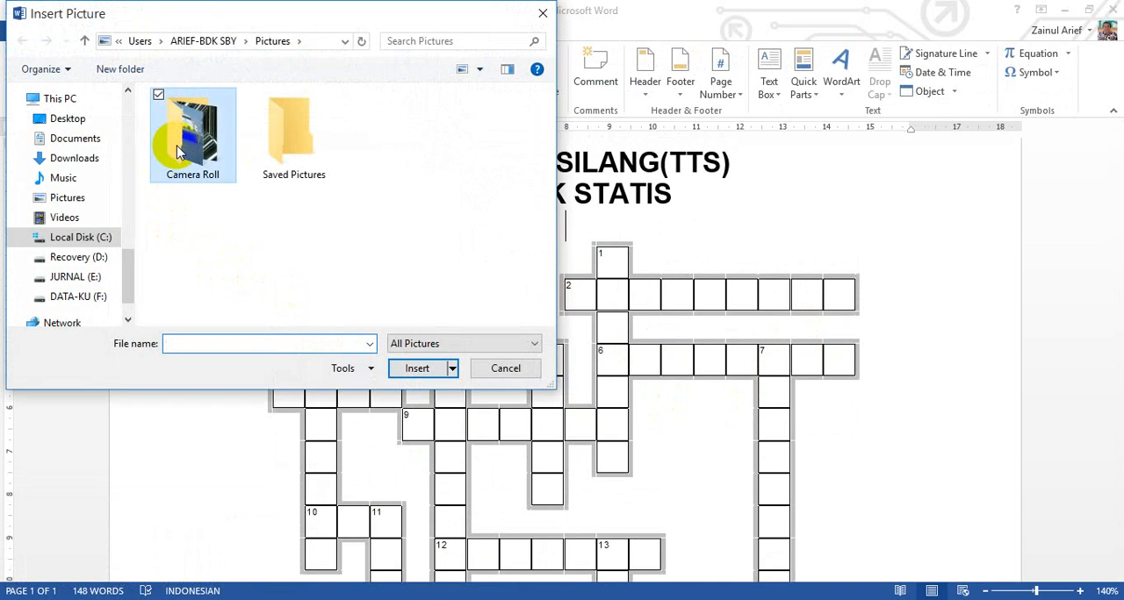
double_click(176, 151)
click(208, 157)
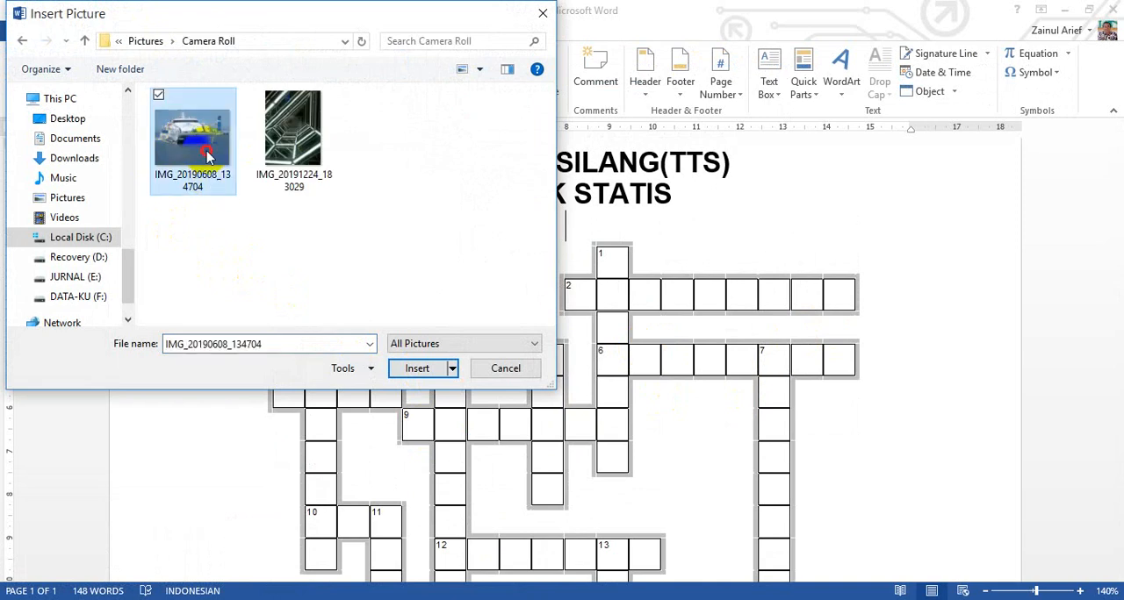
click(418, 369)
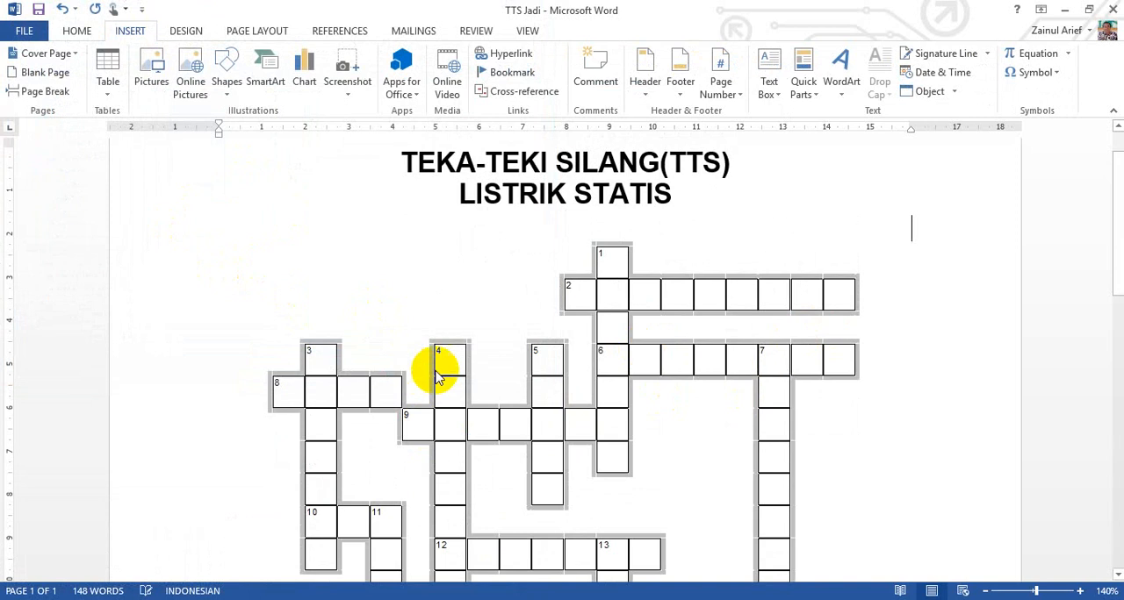
Step: Examine how the inserted ship photo sits between the title and the crossword grid
scroll(637, 379, down, 3)
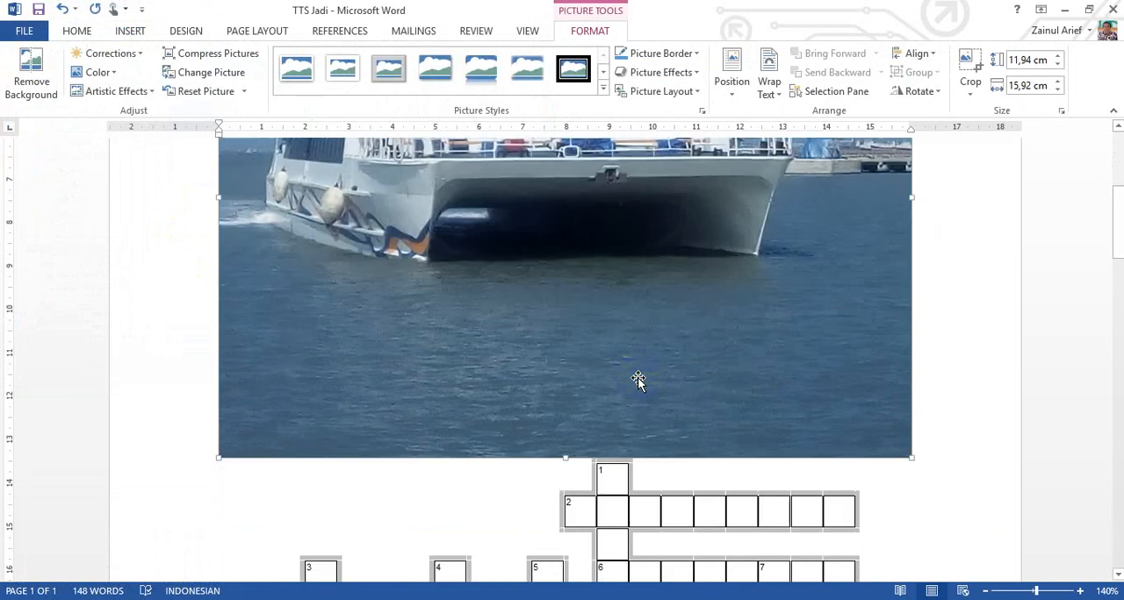
scroll(638, 379, down, 5)
scroll(637, 381, up, 2)
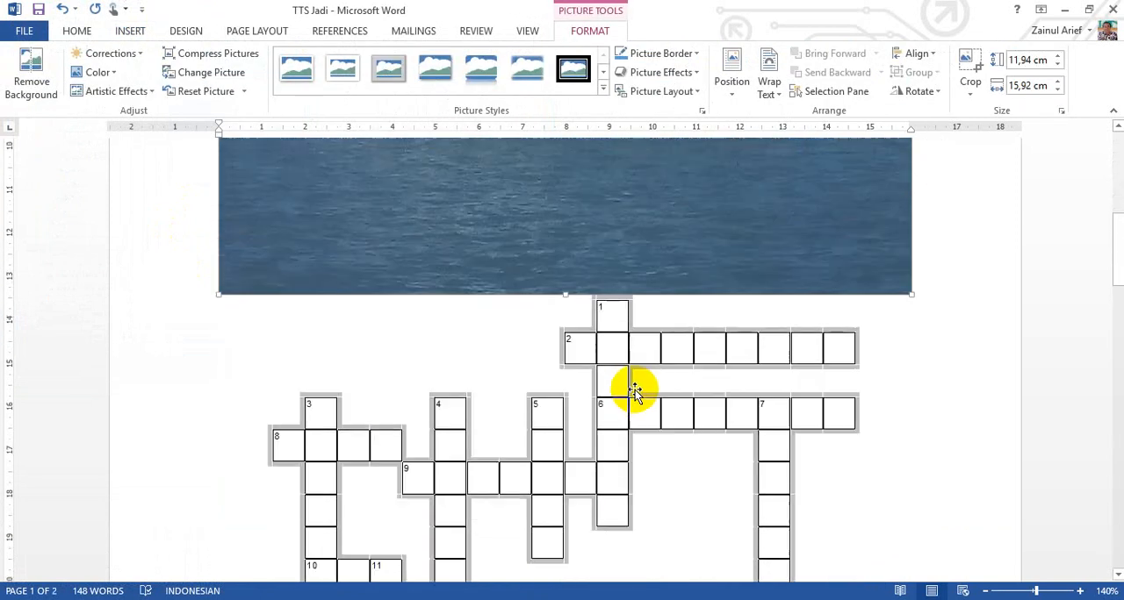
scroll(635, 391, down, 4)
scroll(635, 391, up, 5)
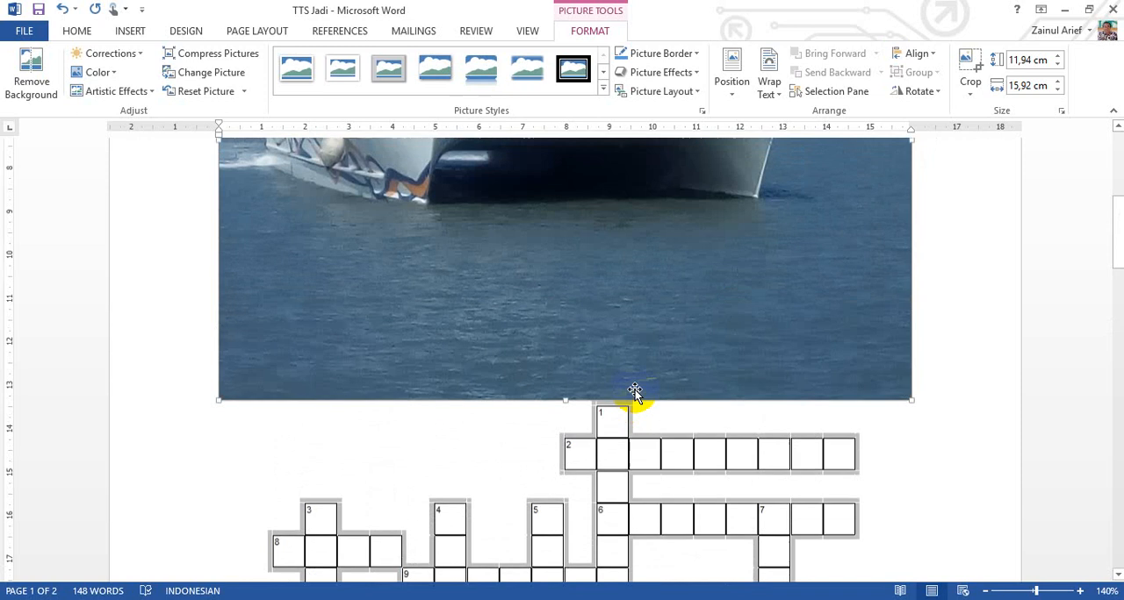
scroll(634, 390, up, 5)
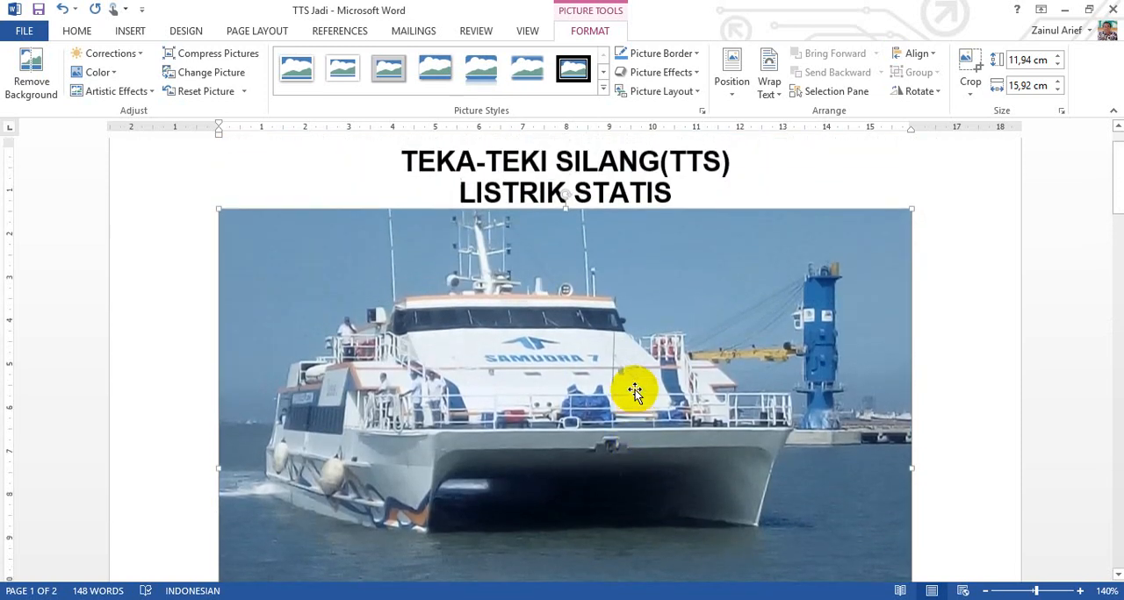
scroll(635, 390, down, 5)
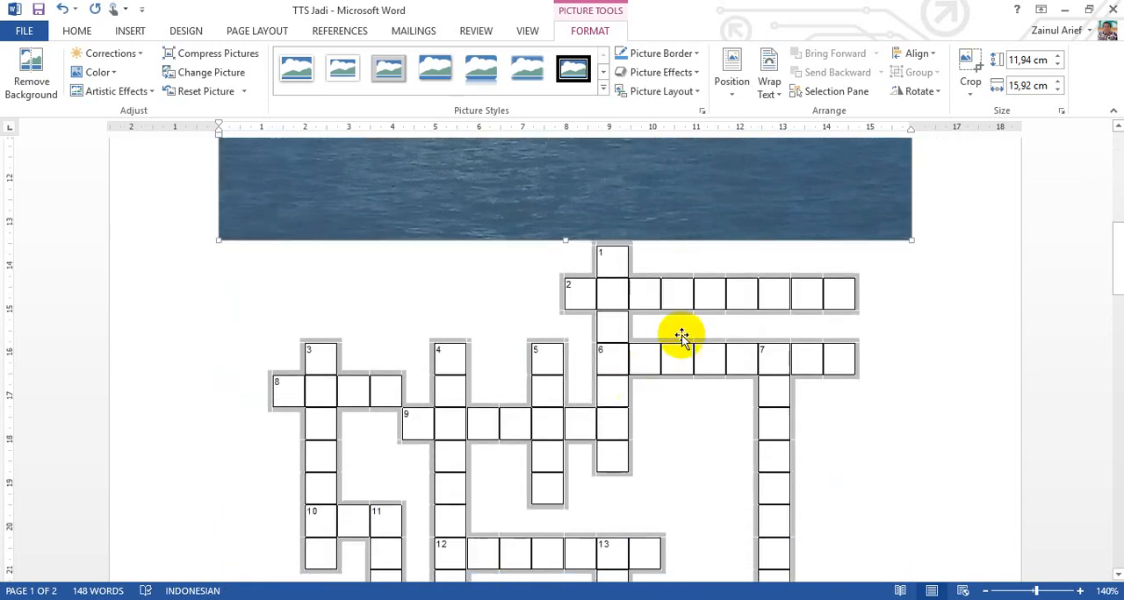
scroll(632, 371, down, 3)
scroll(635, 343, up, 5)
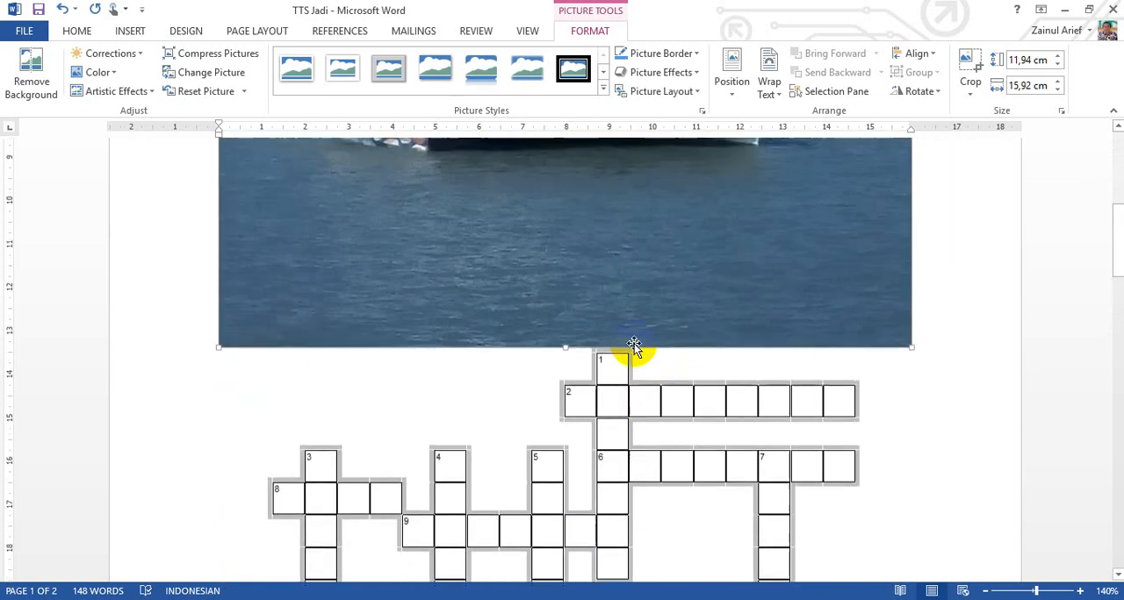
scroll(634, 343, up, 5)
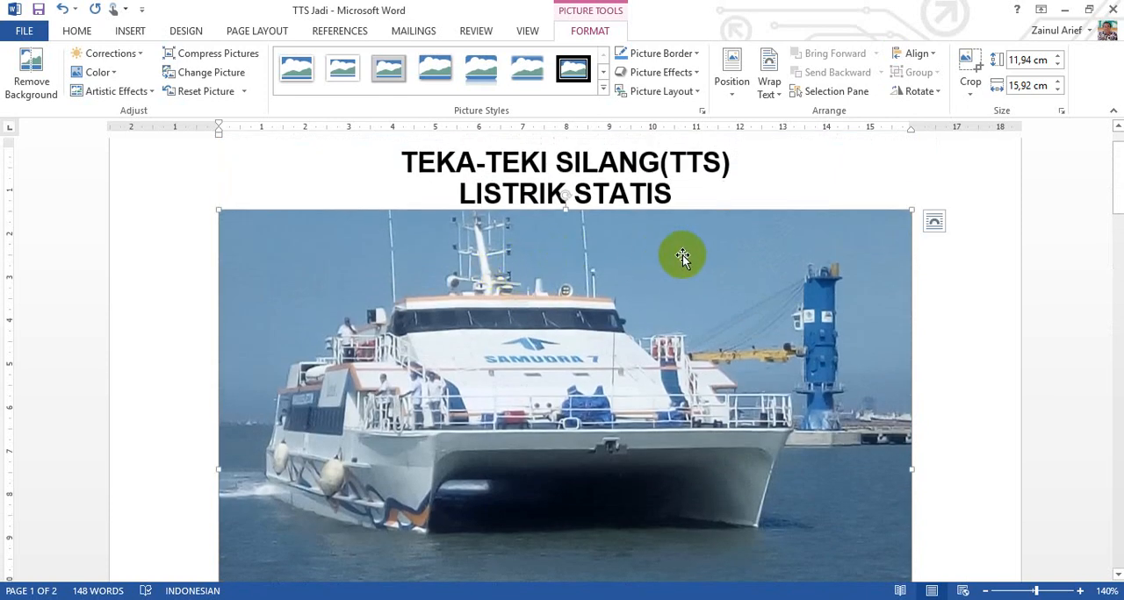
Step: Set the ship photo's text wrapping to Behind Text and check its coverage behind the crossword grid
right_click(666, 264)
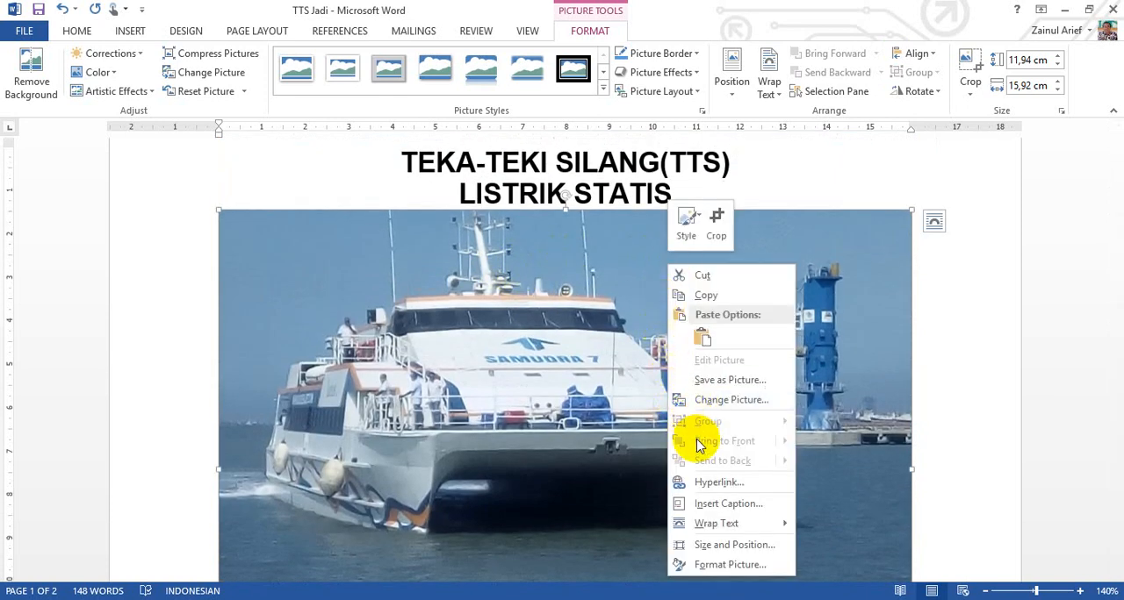
mouse_move(724, 523)
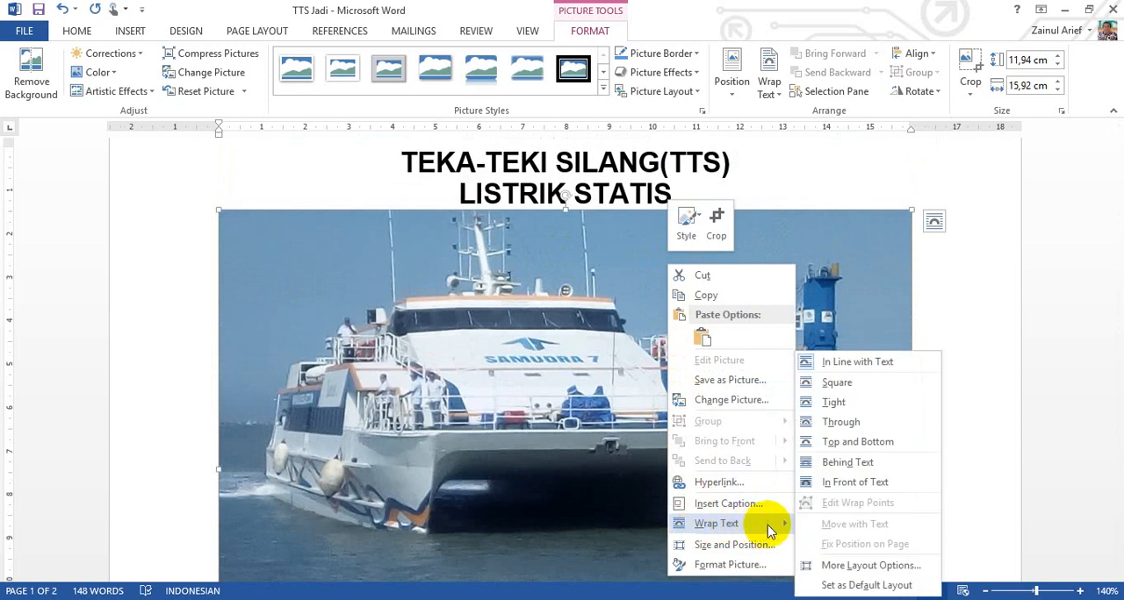
click(868, 474)
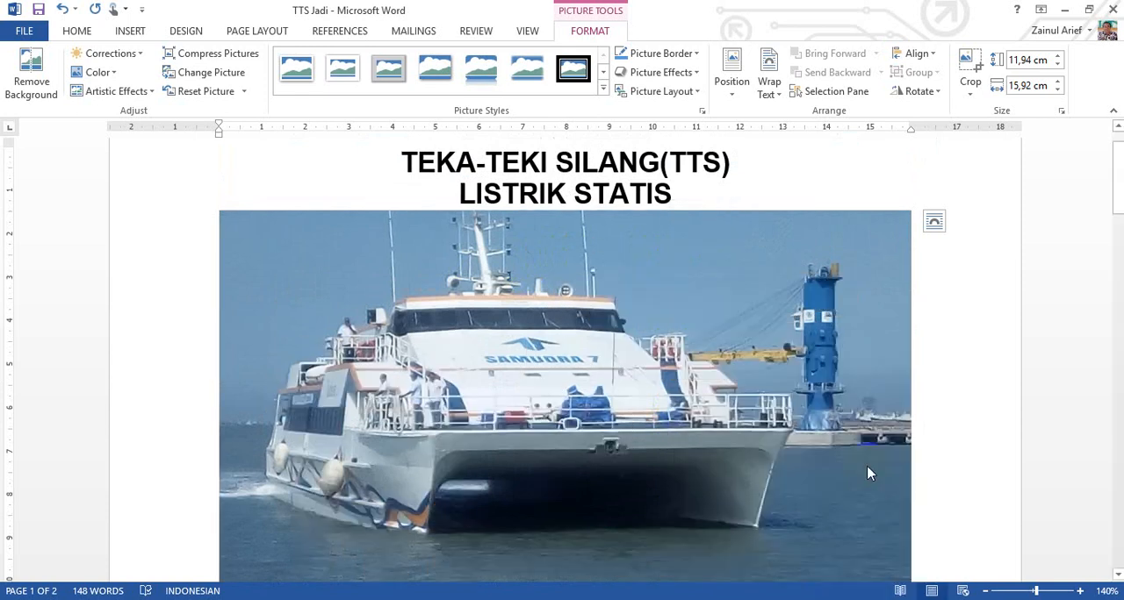
scroll(861, 322, down, 3)
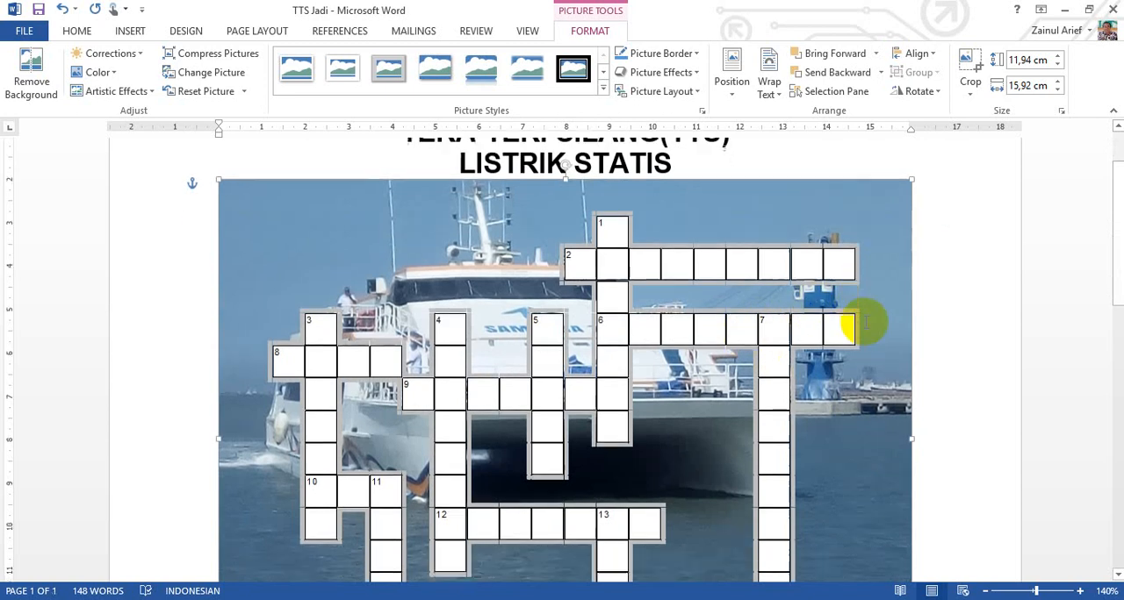
scroll(867, 329, down, 8)
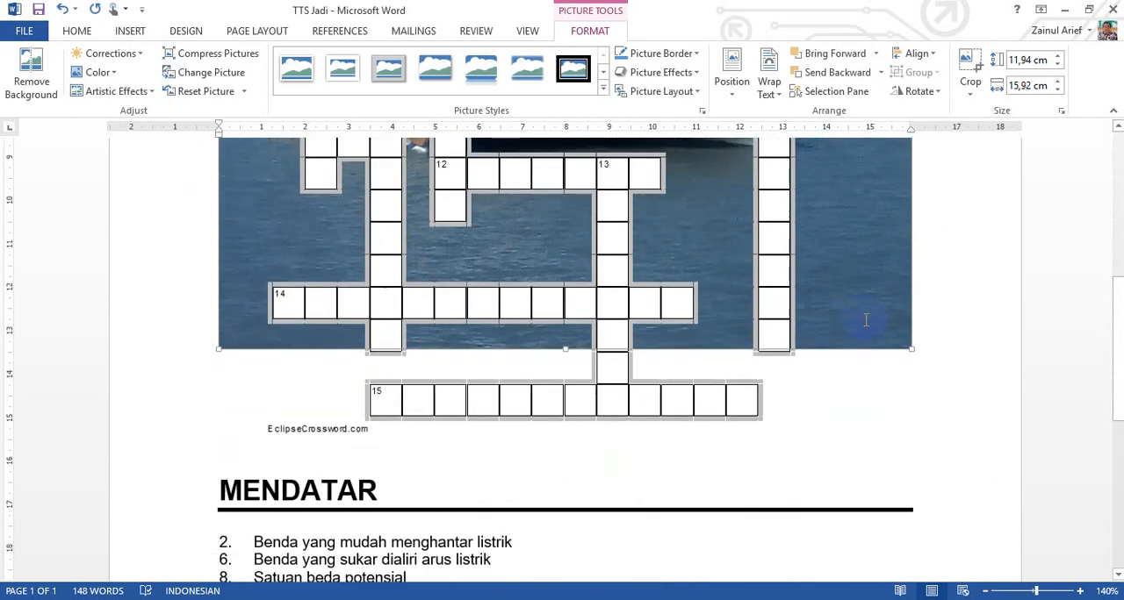
scroll(866, 319, up, 10)
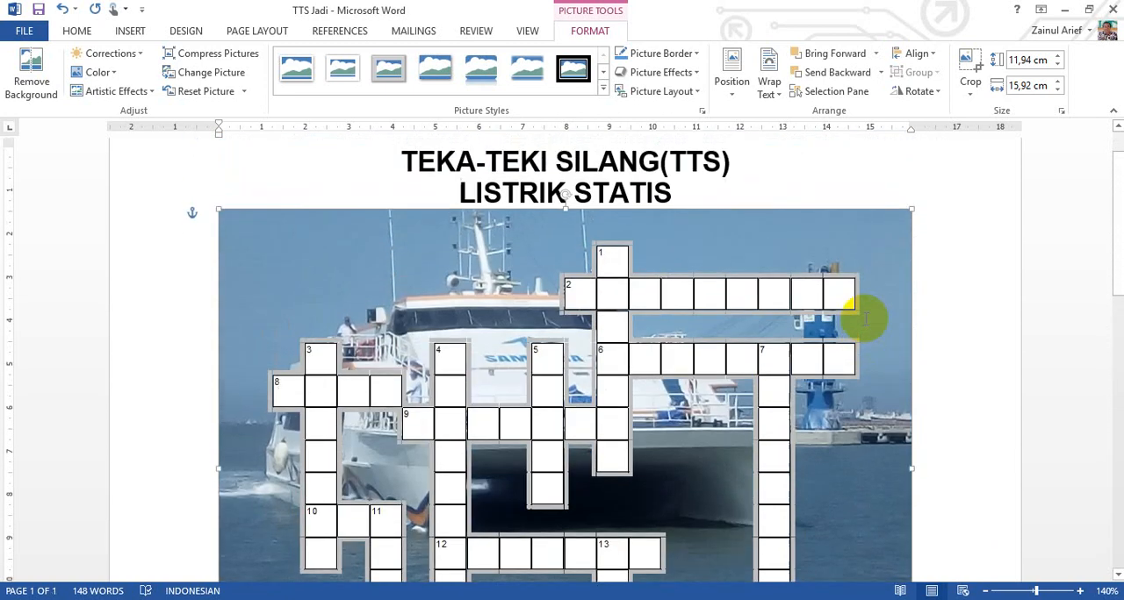
scroll(865, 319, down, 7)
scroll(865, 318, up, 6)
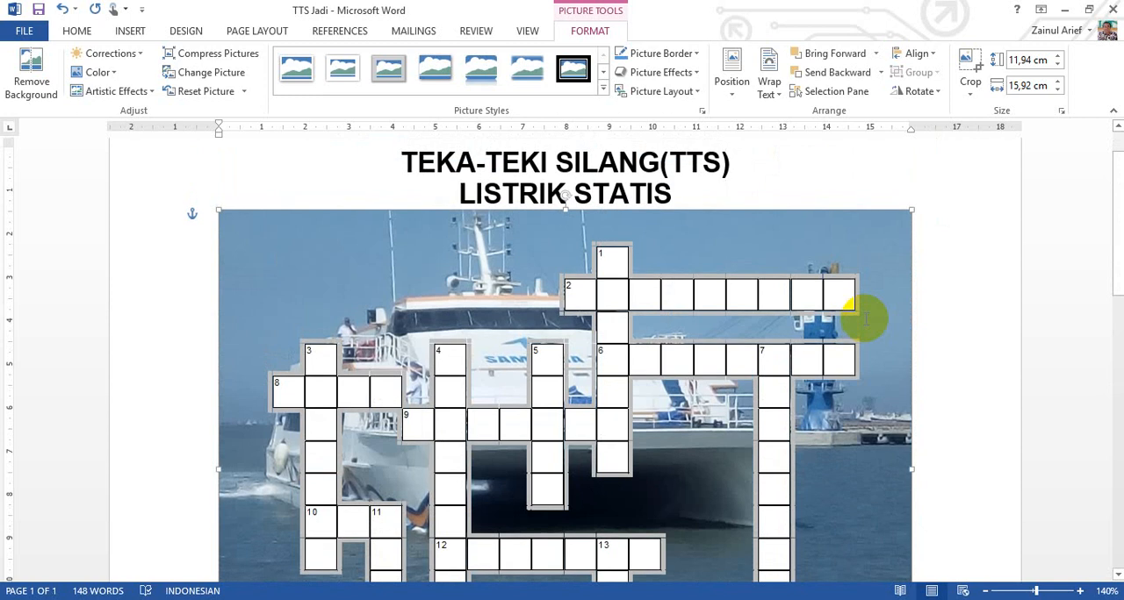
Step: Stretch the ship photo's lower edge down past row 15 and the EclipseCrossword.com line, to a height of 13,97 cm, and deselect it
scroll(865, 319, down, 4)
scroll(865, 319, down, 6)
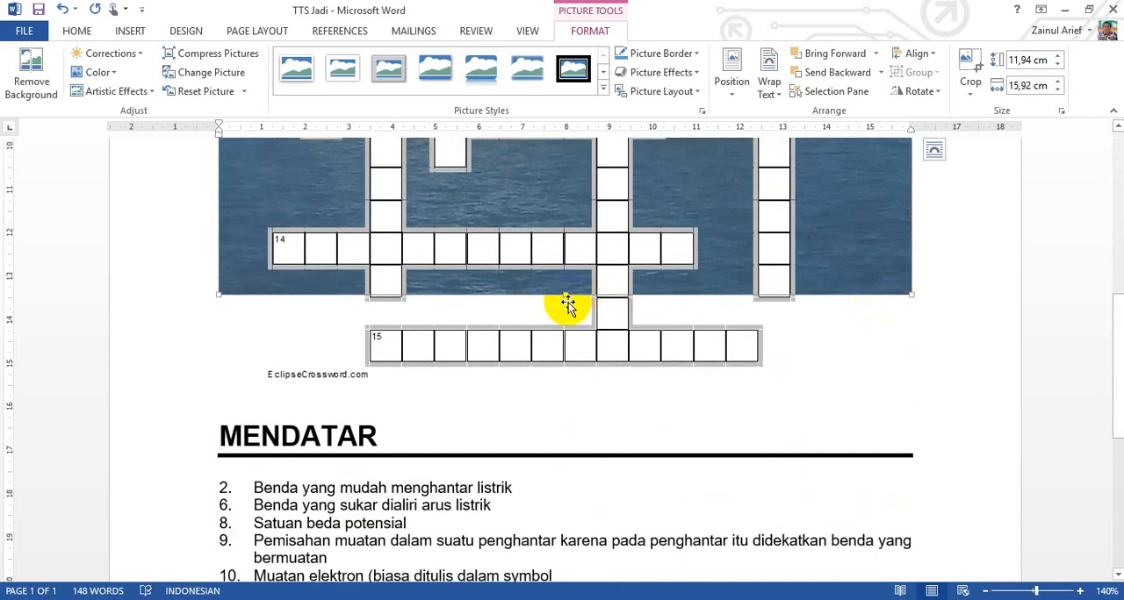
drag(560, 320, 560, 332)
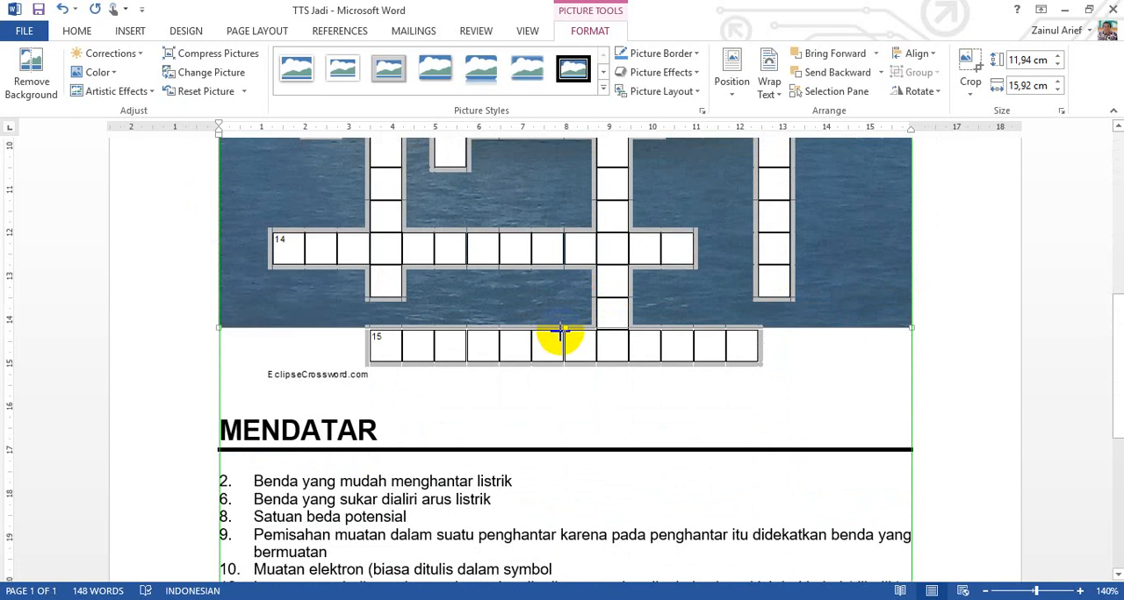
drag(771, 346, 769, 347)
scroll(532, 360, down, 7)
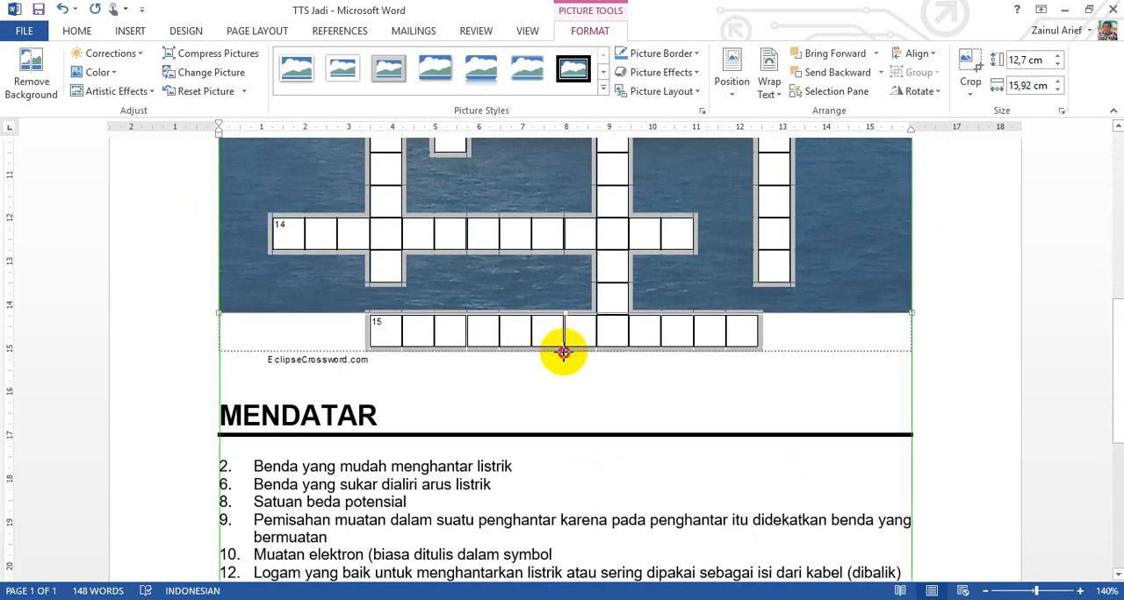
drag(563, 351, 563, 370)
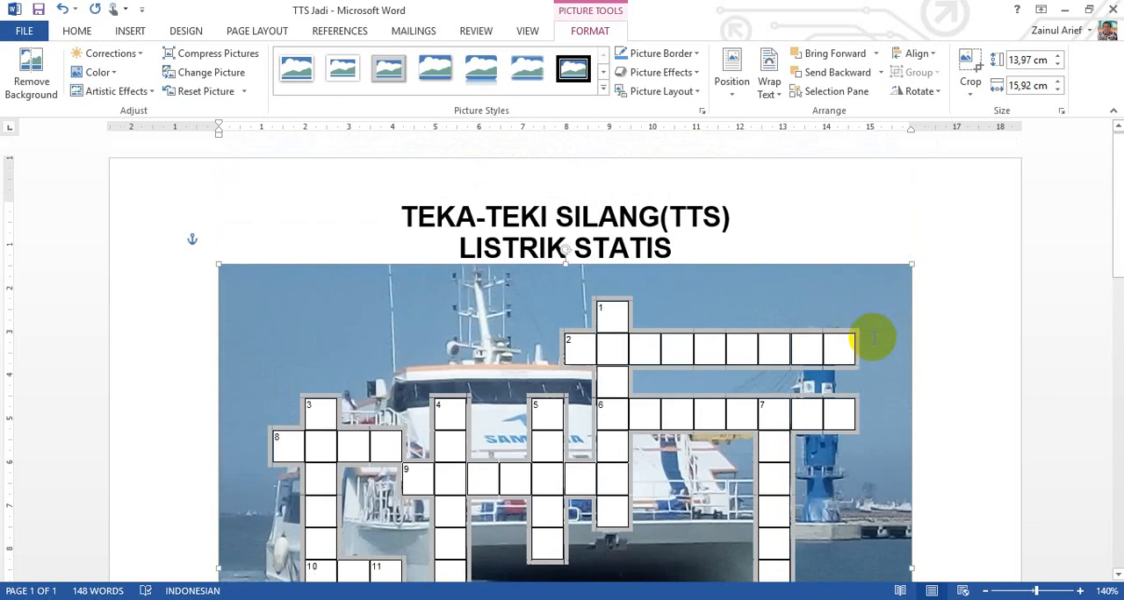
click(969, 377)
scroll(991, 370, down, 7)
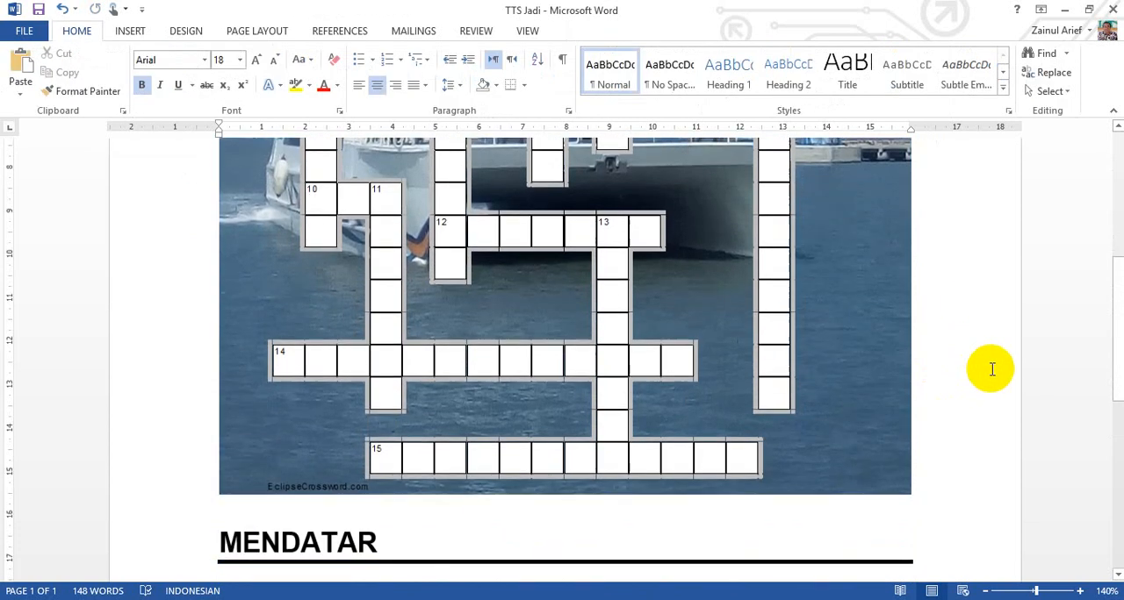